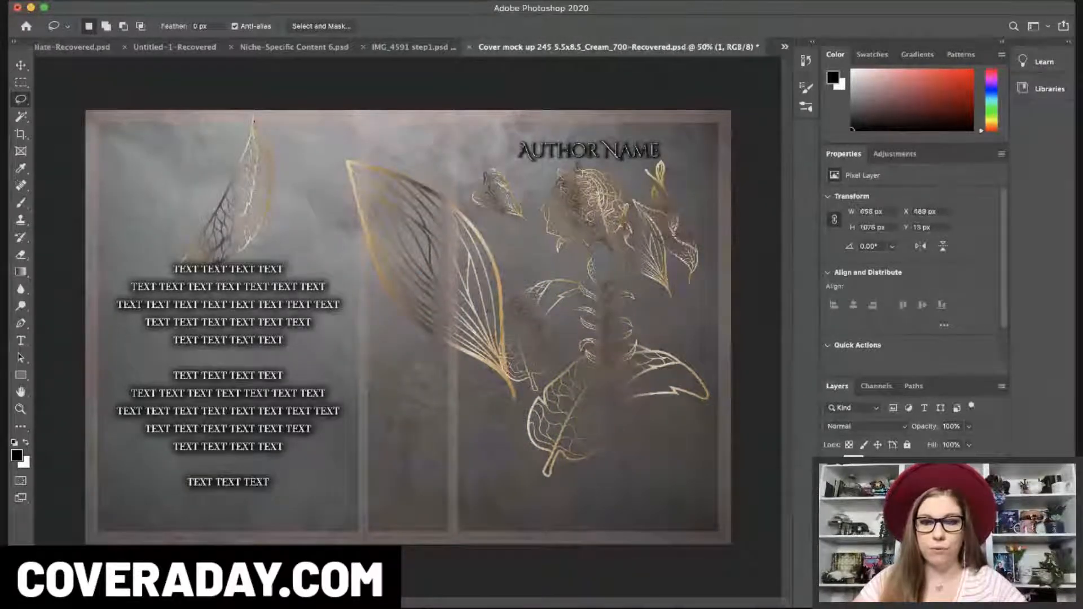
- Move the large golden leaf from the spine onto the upper part of the back cover
key("v")
left_click(90, 26)
left_click_drag(487, 269, 381, 236)
left_click_drag(626, 200, 450, 225)
key("super+z")
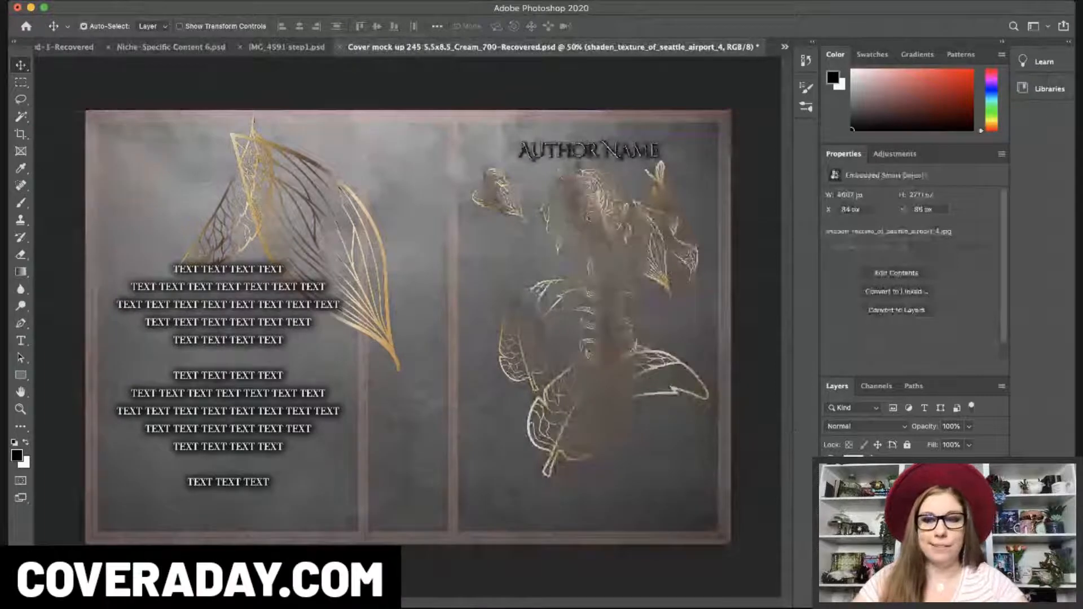
- Delete the brown shading layer over the front-cover figure and check the visibility of the neighbouring layer
left_click(902, 480)
key("BackSpace")
left_click(831, 479)
left_click(831, 502)
left_click(831, 502)
left_click(903, 502)
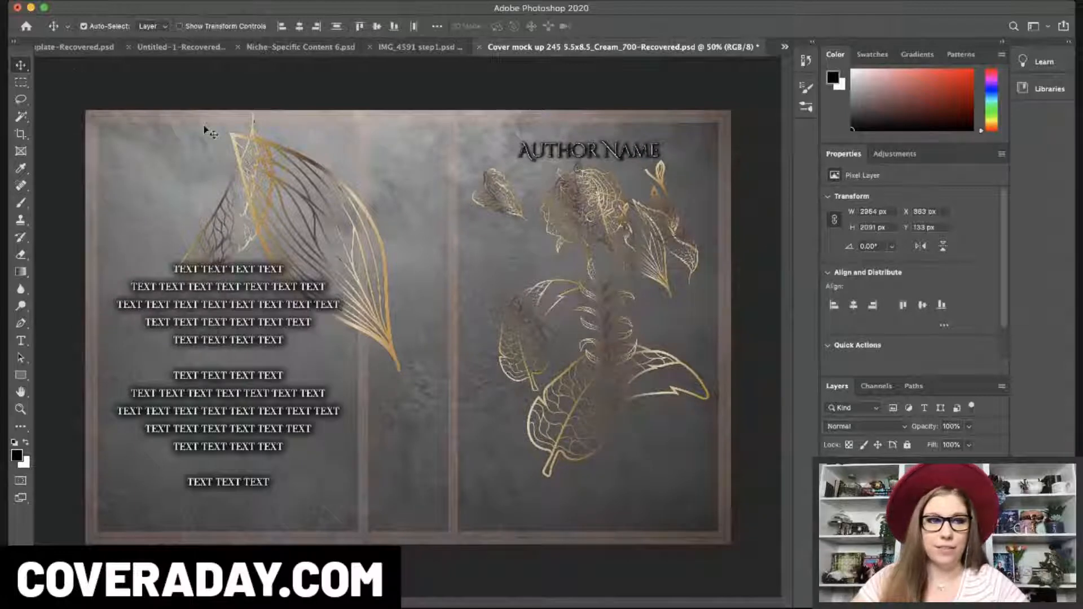
- Move the smaller leaf on the back cover onto the figure artwork on the front cover
left_click_drag(641, 284, 573, 284)
key("super+z")
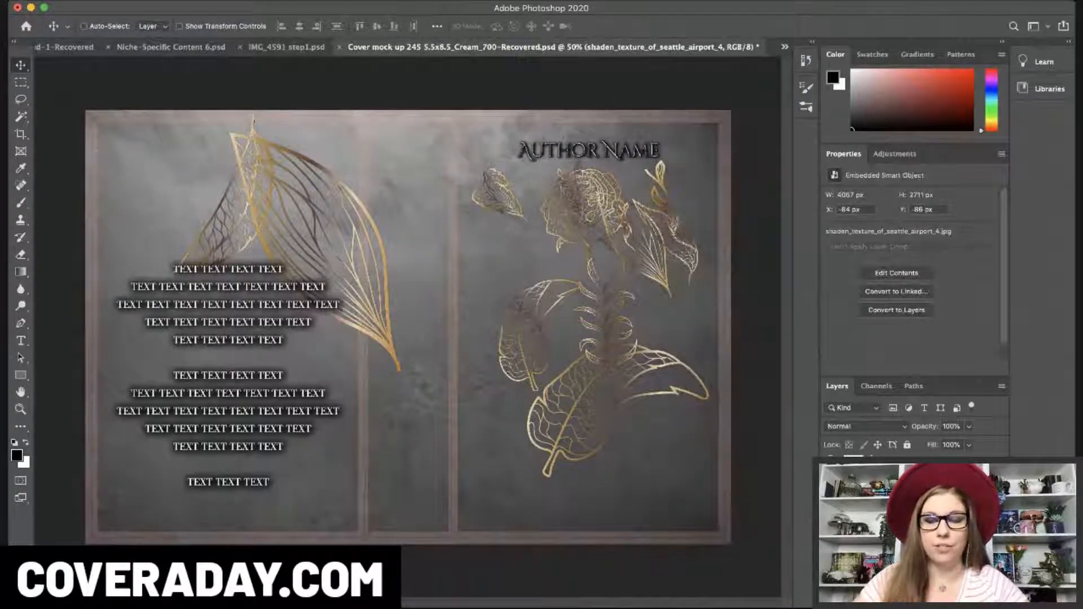
left_click(902, 502)
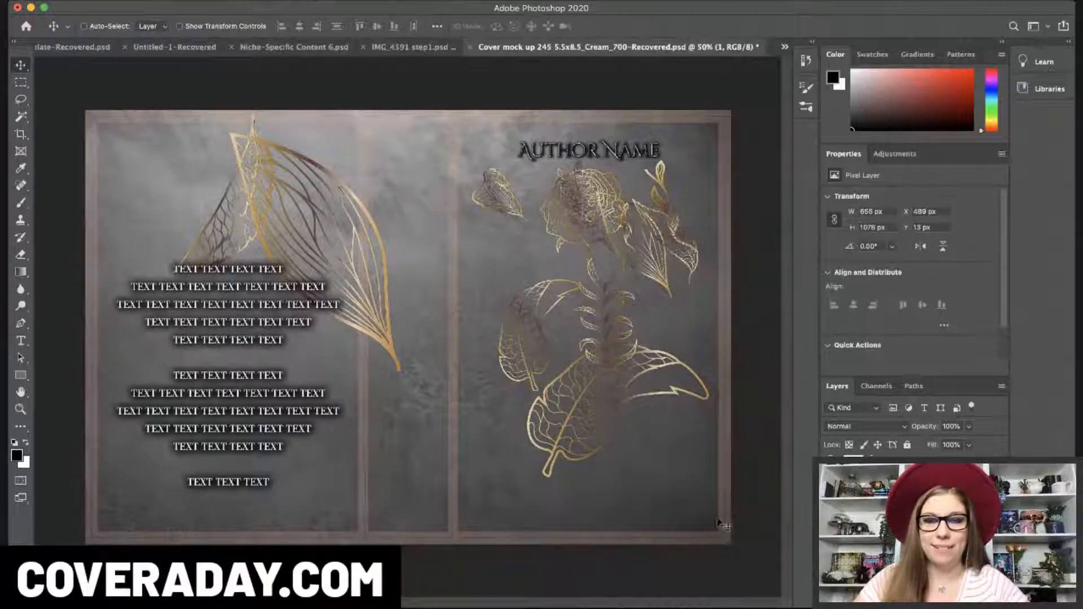
left_click_drag(237, 220, 604, 332)
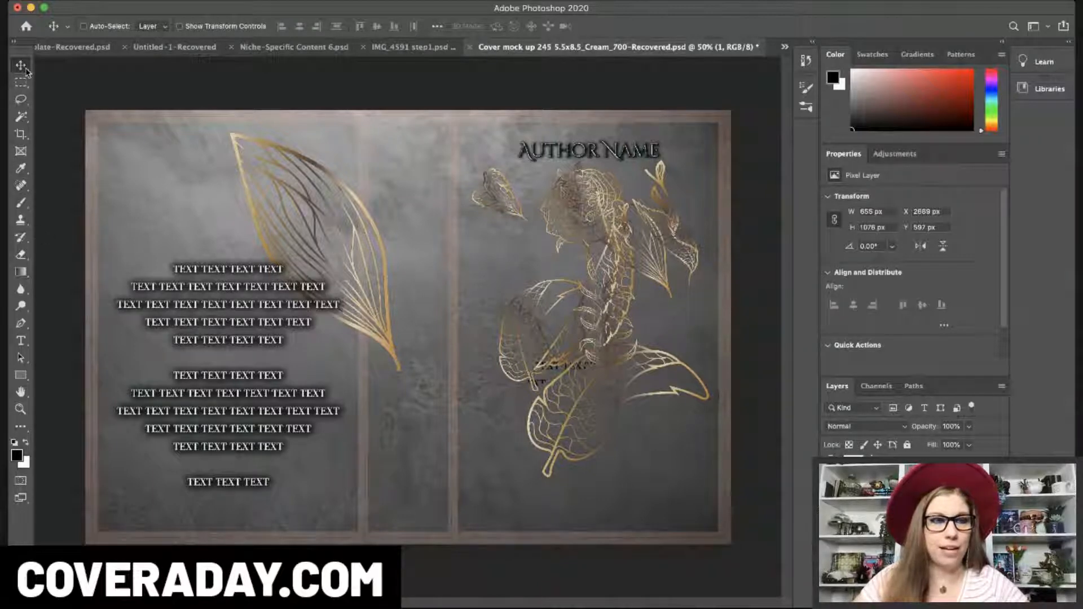
- Move the large golden leaf from the back cover onto the front cover's figure artwork
left_click(84, 26)
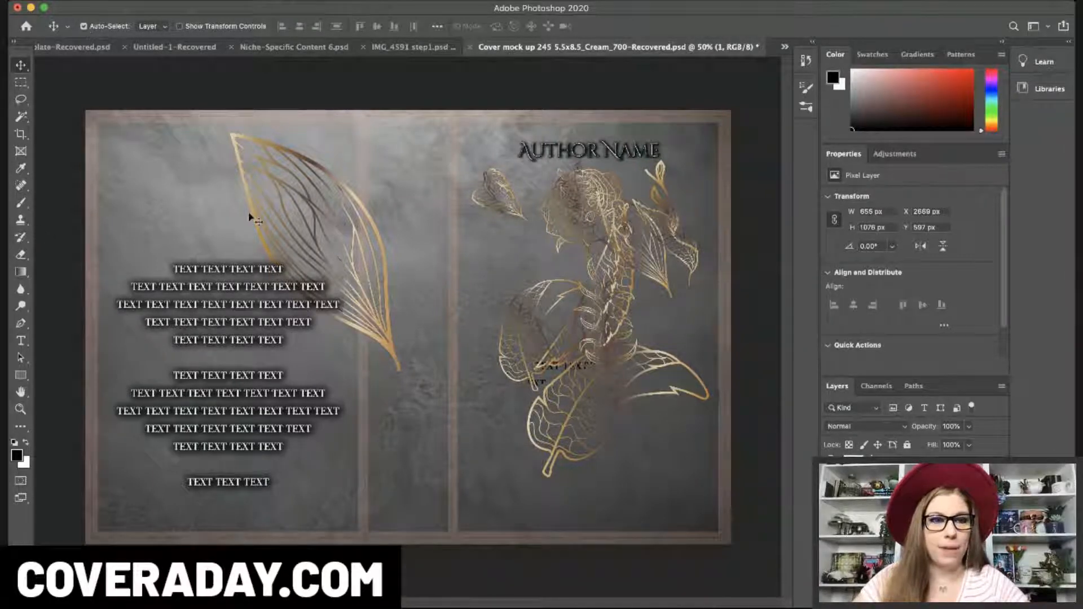
left_click(311, 169)
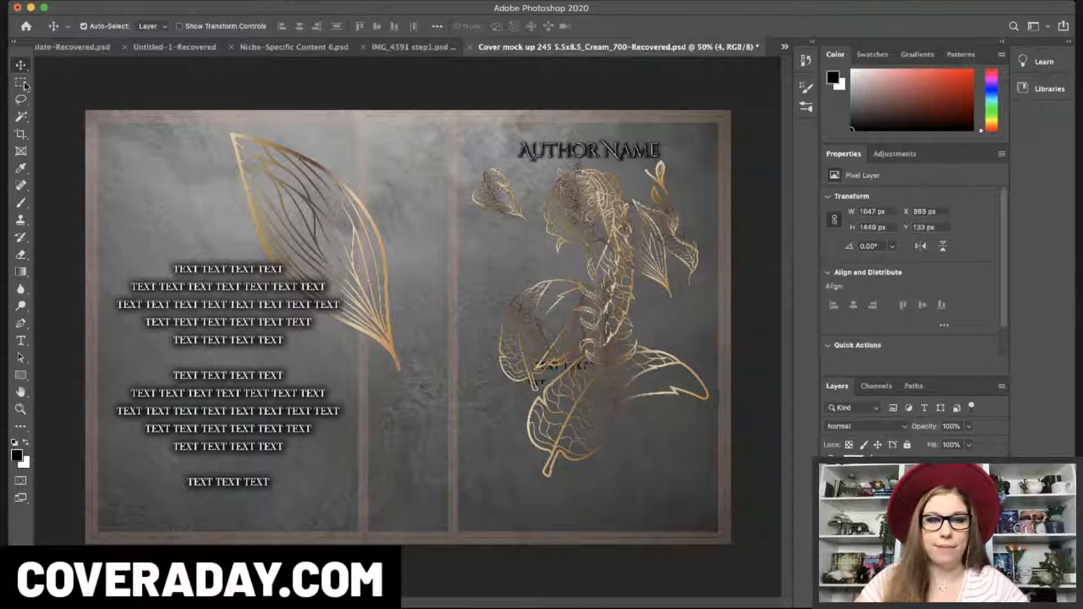
left_click(84, 26)
left_click_drag(280, 190, 592, 283)
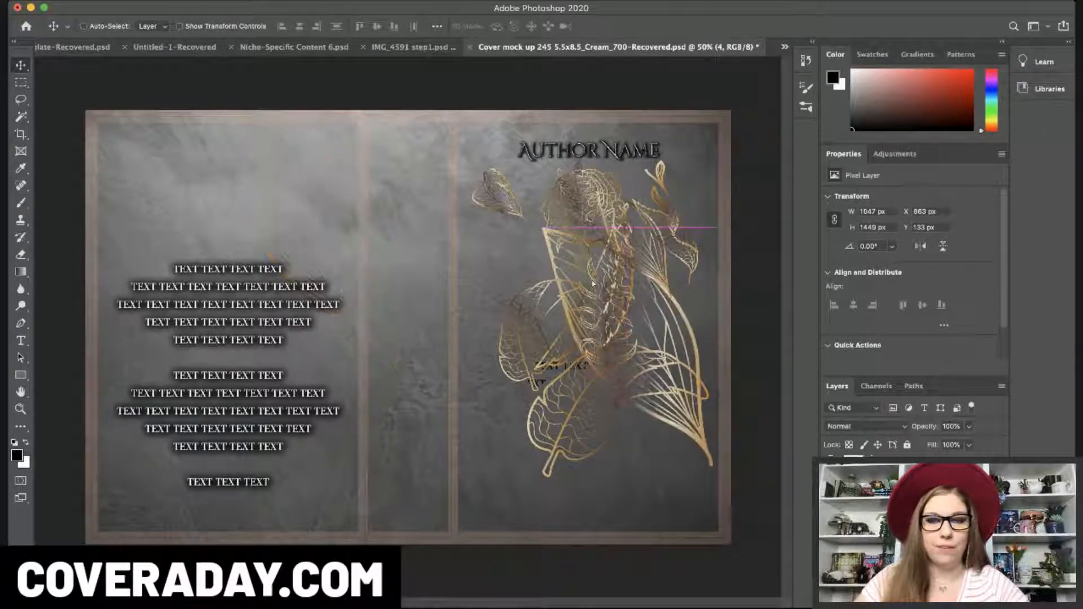
- Select all the golden figure and leaf layers together and move them onto the back cover, clearing the front
left_click(864, 491)
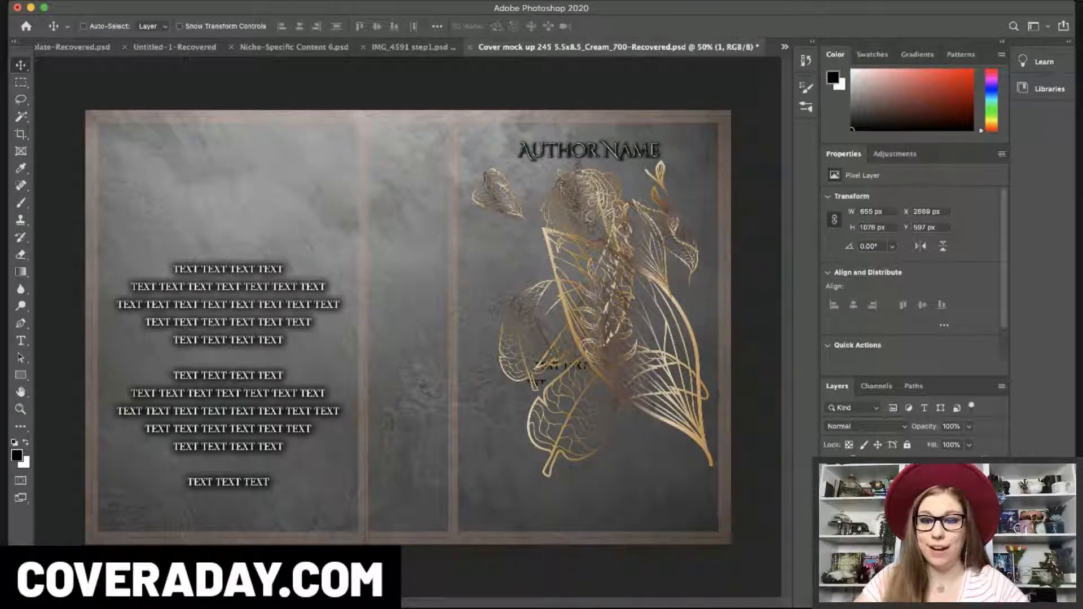
left_click(863, 536, "shift")
left_click_drag(623, 314, 304, 303)
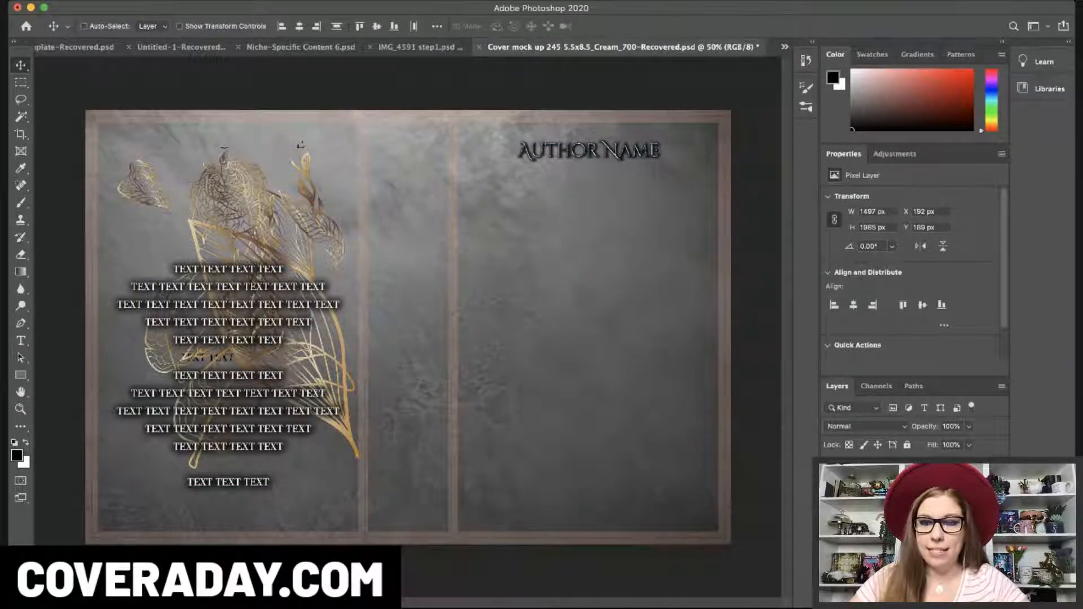
- Duplicate the "Author Name" text and place the copy below the original on the front cover
left_click(863, 543)
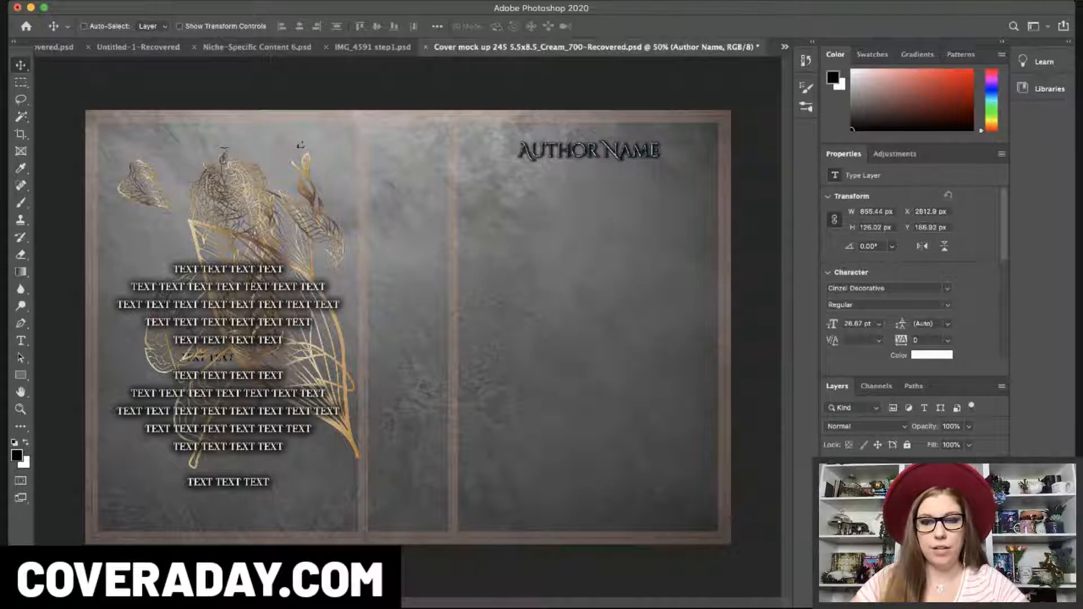
key("ctrl+j")
left_click_drag(577, 152, 710, 247)
- Preview different fonts on the duplicated "Author Name" text and set it to Strongwill Typeface
key("t")
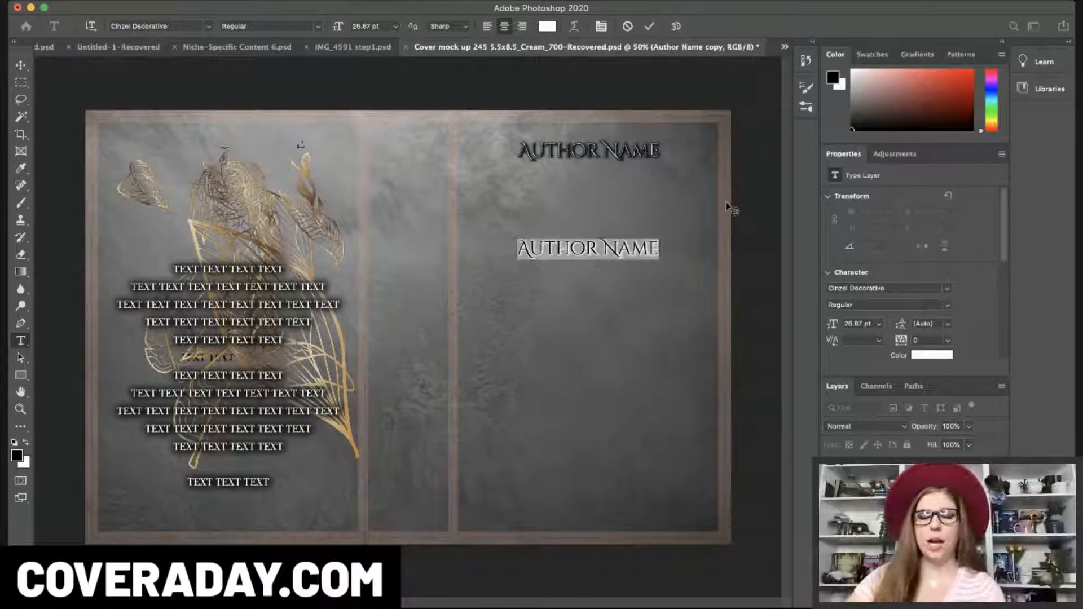
left_click(209, 27)
key("Down")
key("Down")
key("Down")
key("Down")
key("Down")
key("Down")
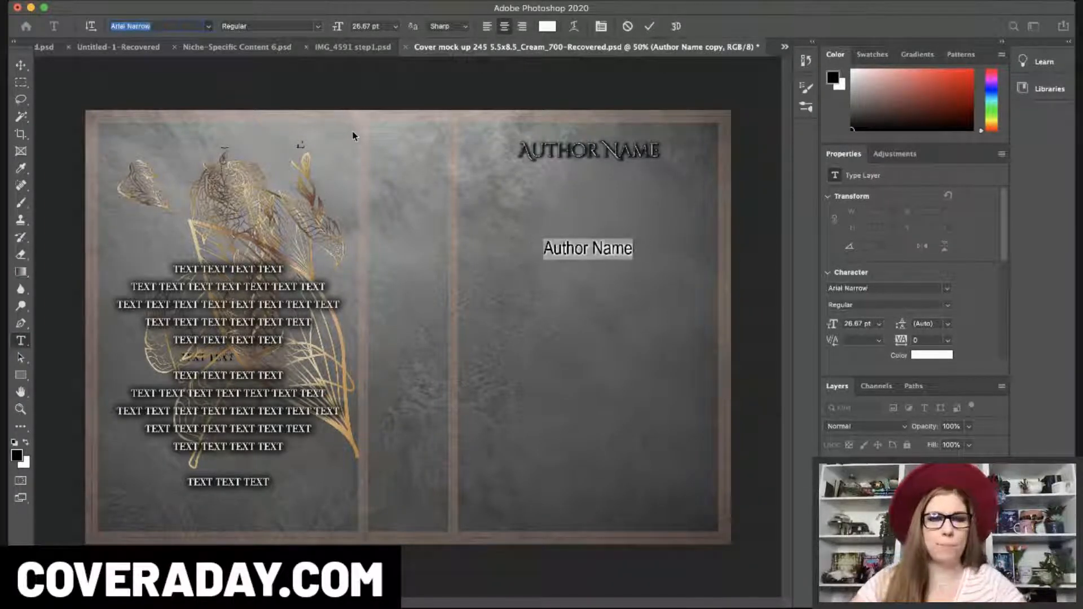
key("Up")
key("Up")
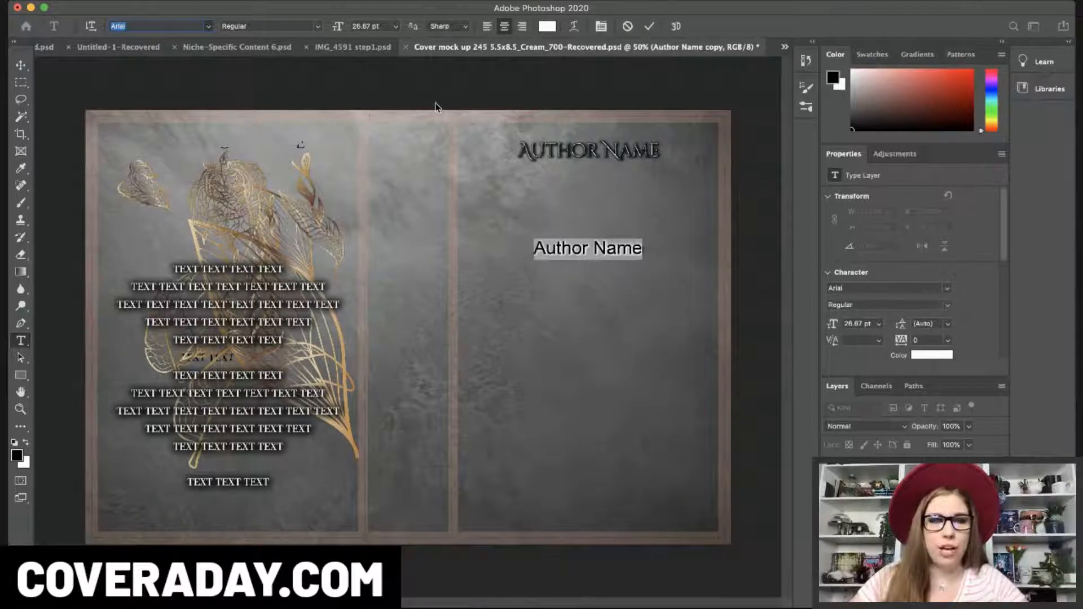
key("Down")
key("Down")
key("Down")
key("Down")
key("Down")
key("Down")
key("Up")
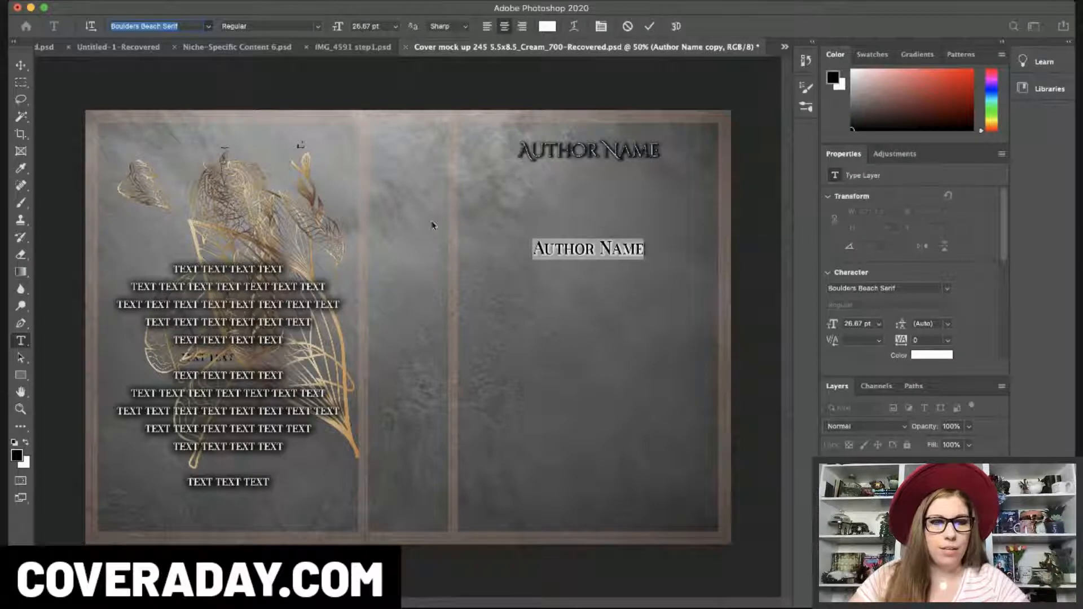
key("Down")
key("Up")
key("Down")
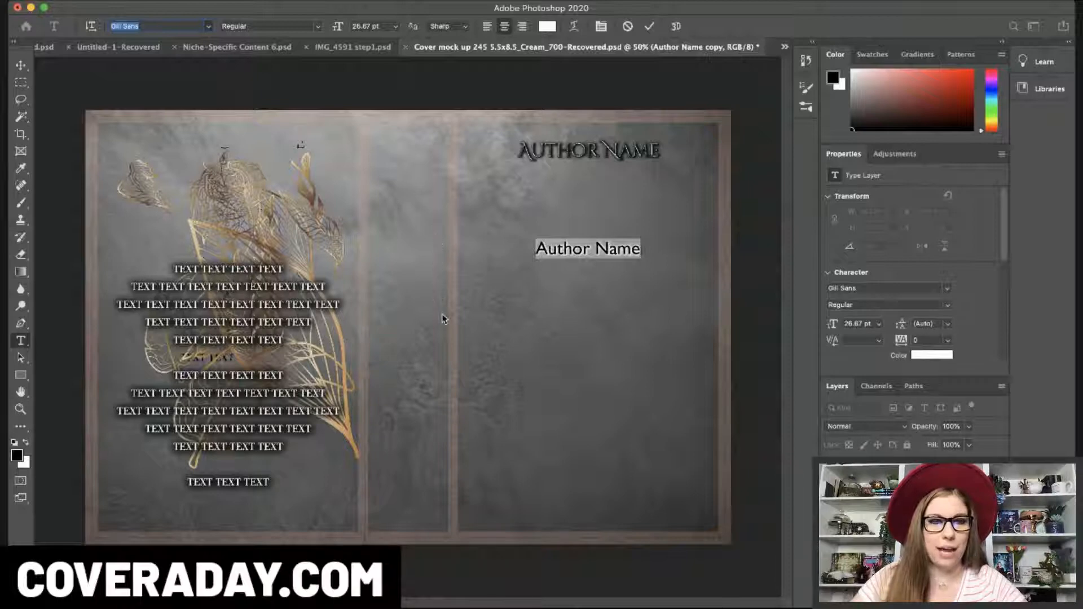
key("Down")
key("Down")
key("Down")
key("Down")
key("Down")
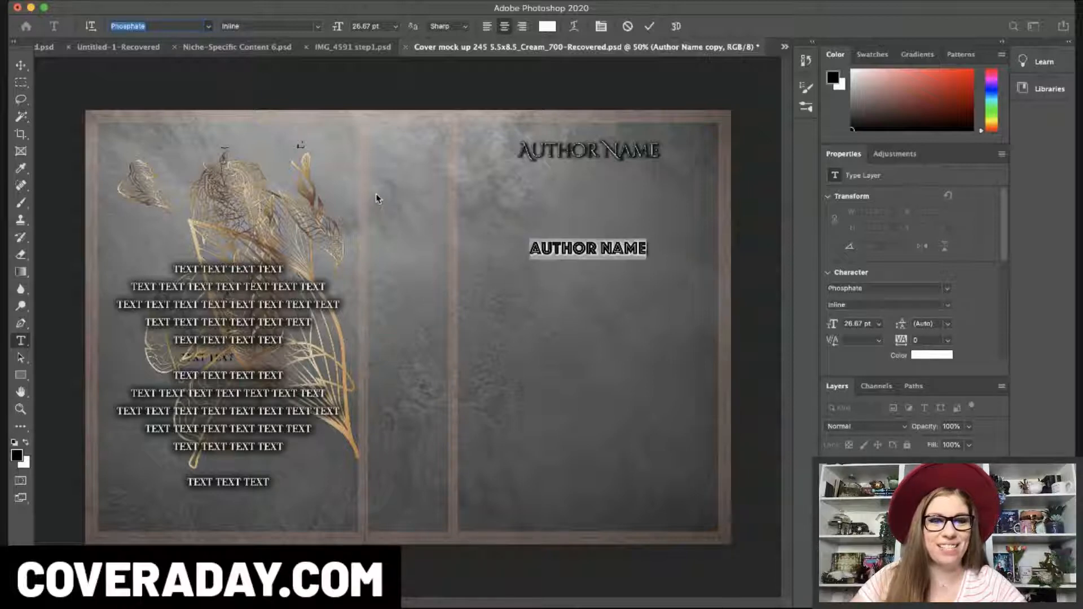
key("Down")
key("Down")
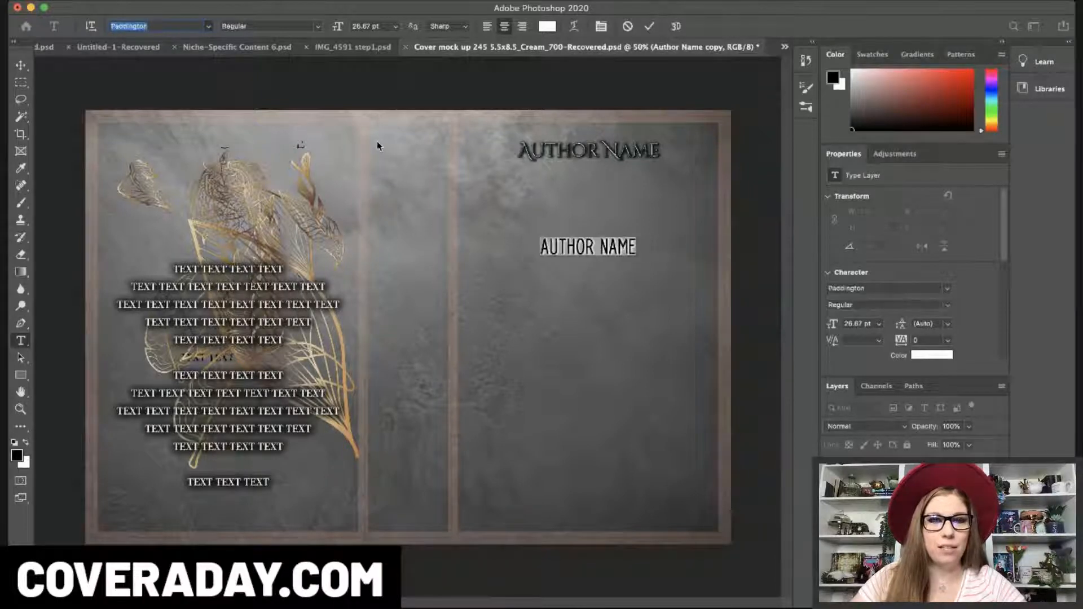
key("Down")
key("Down")
key("Down")
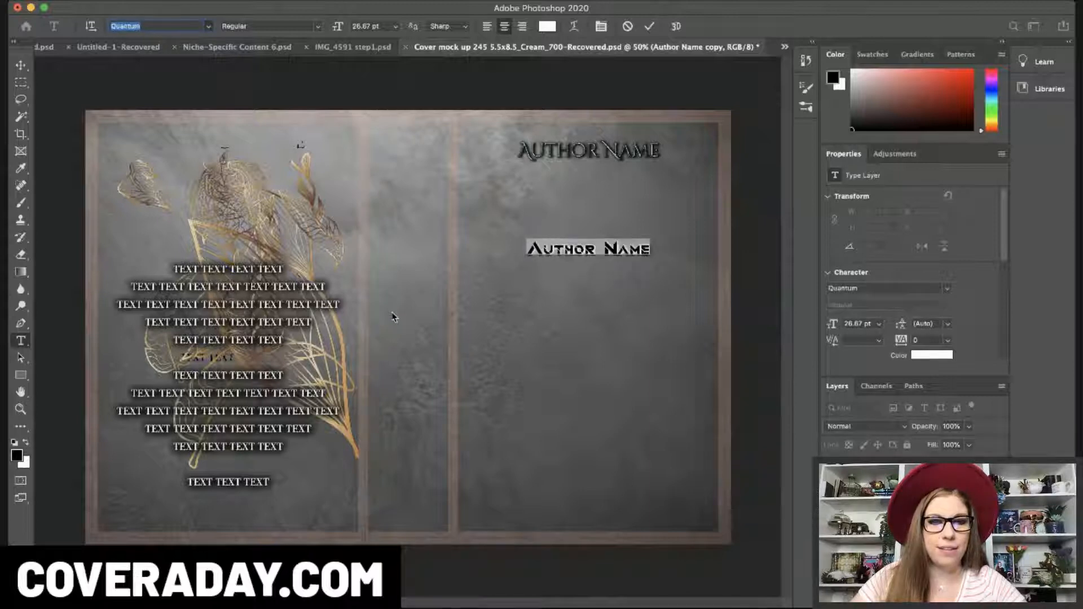
key("Down")
key("Down")
key("Down")
key("Down")
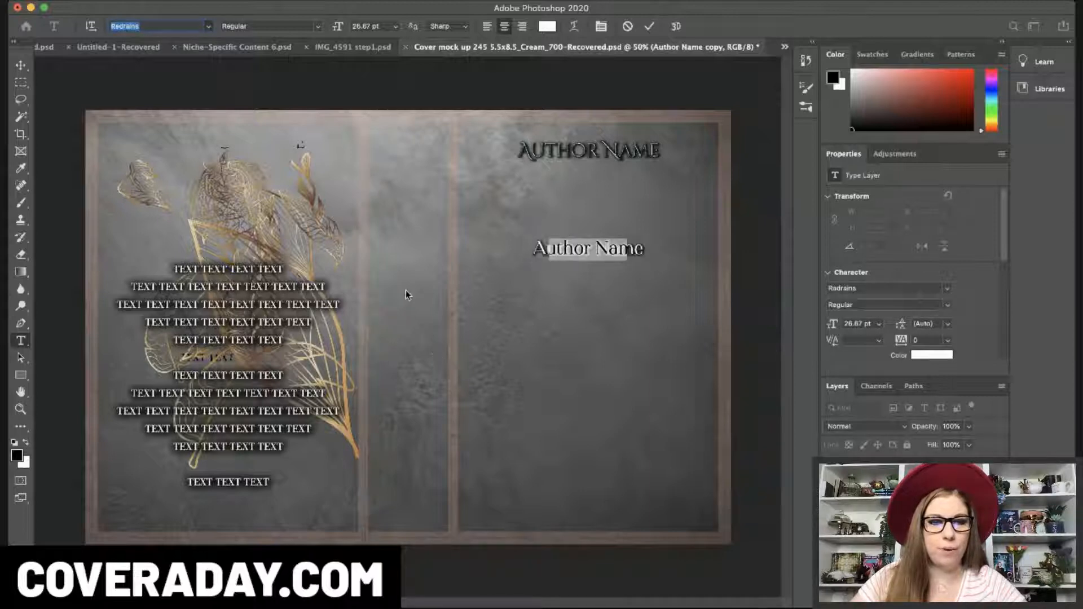
key("Down")
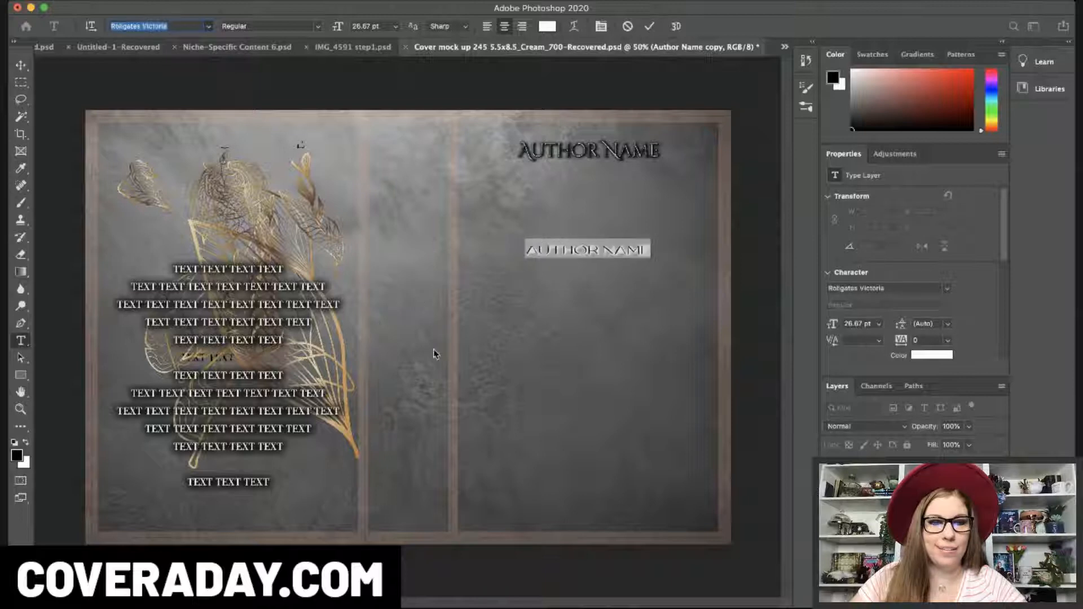
key("Down")
key("Down")
key("Down")
key("Down")
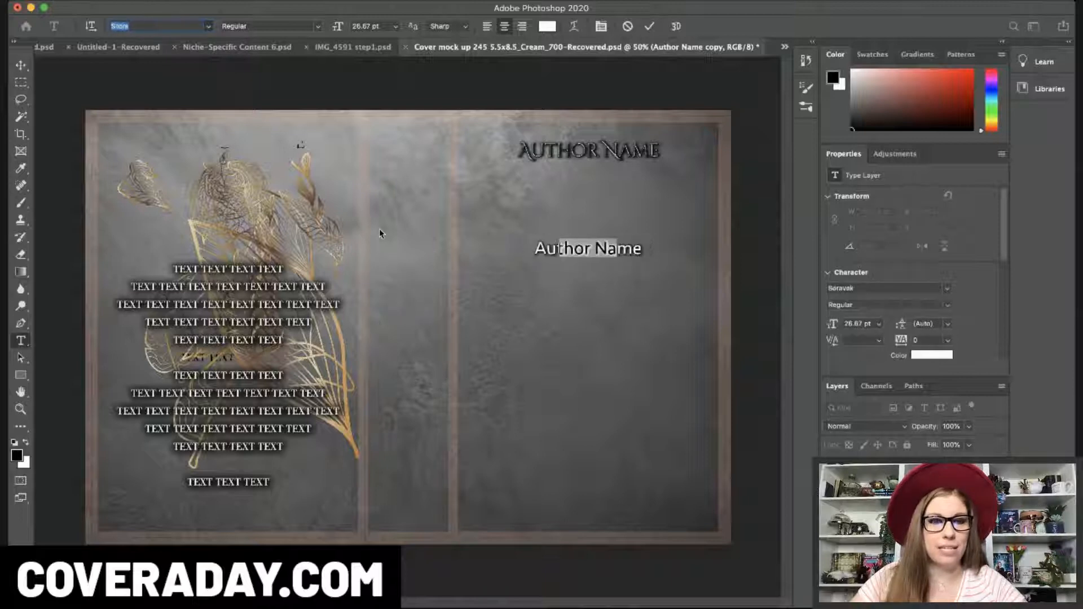
key("Down")
key("Down")
key("Down")
key("Down")
key("Down")
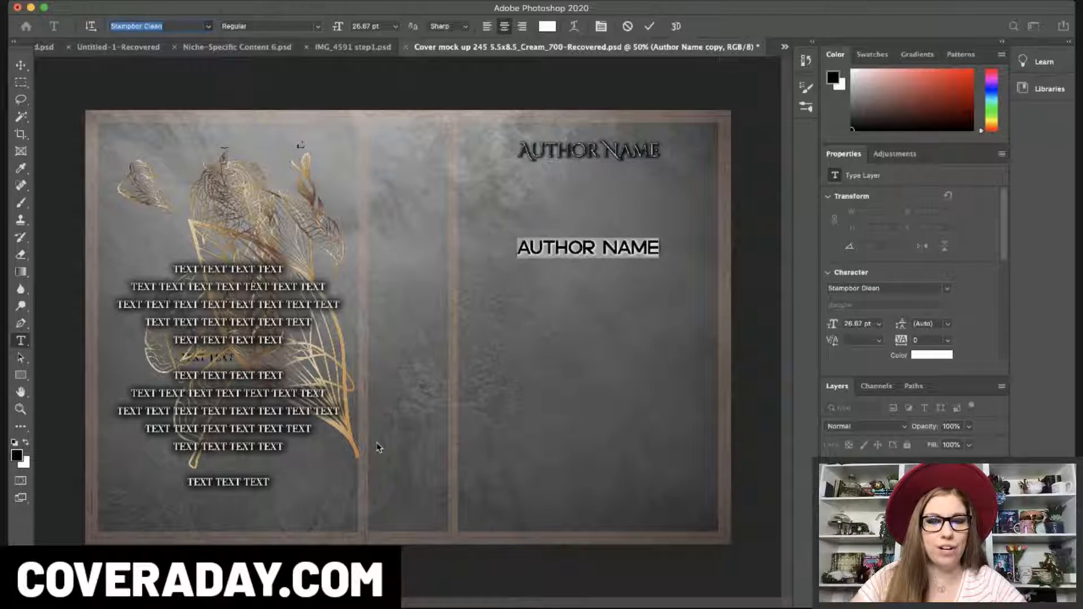
key("Up")
key("Up")
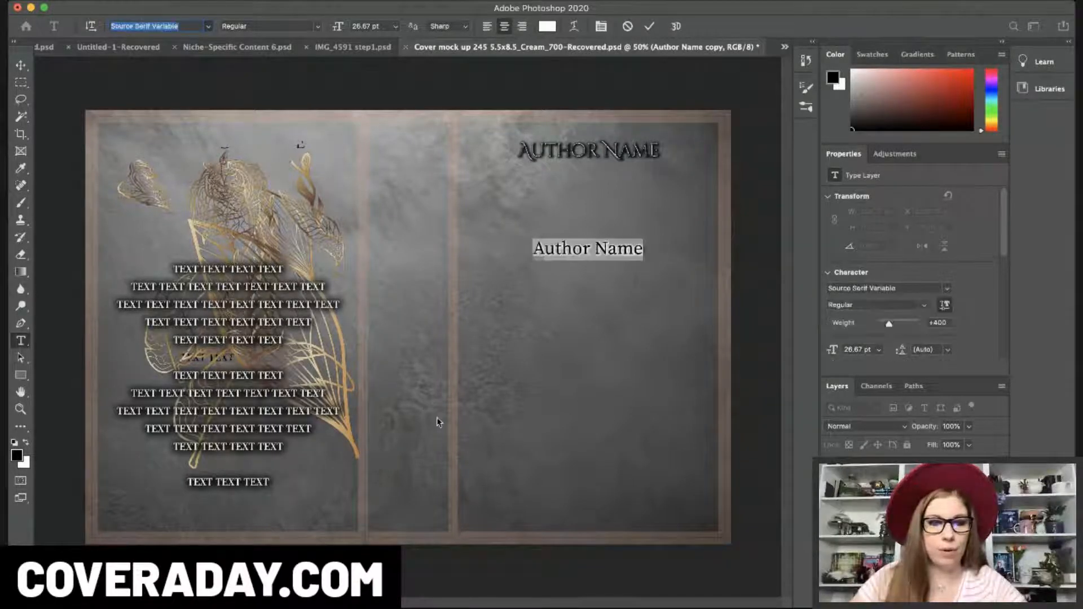
key("Up")
key("Up")
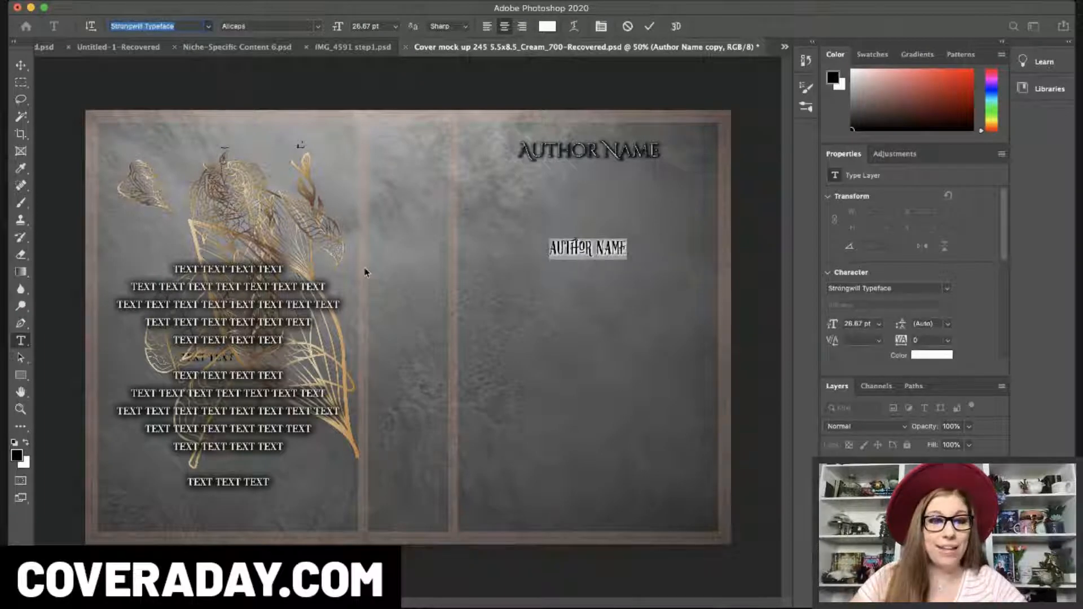
key("Up")
key("Up")
key("Up")
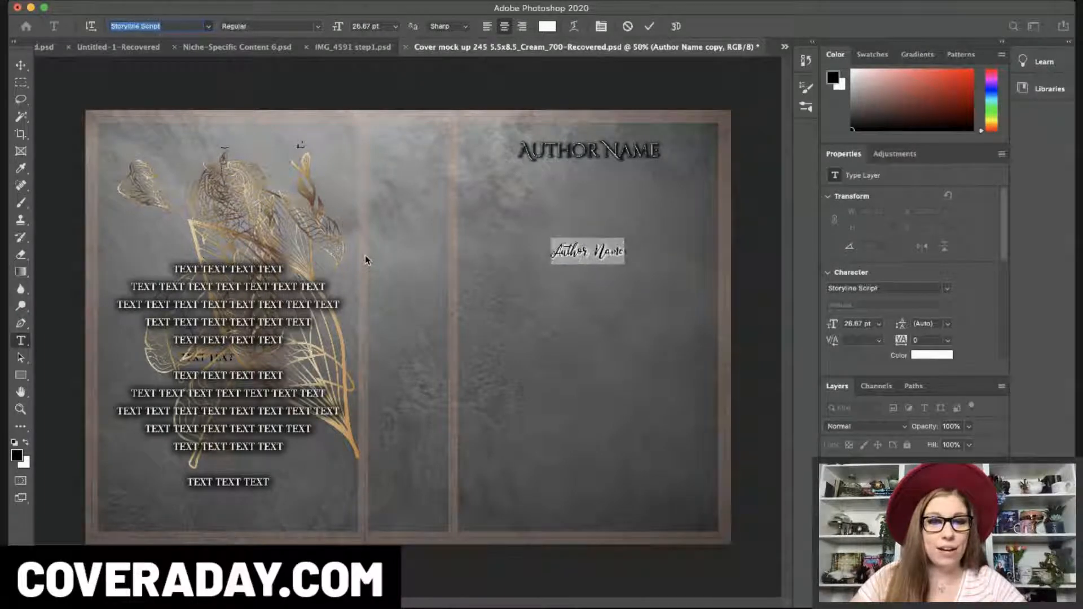
key("Return")
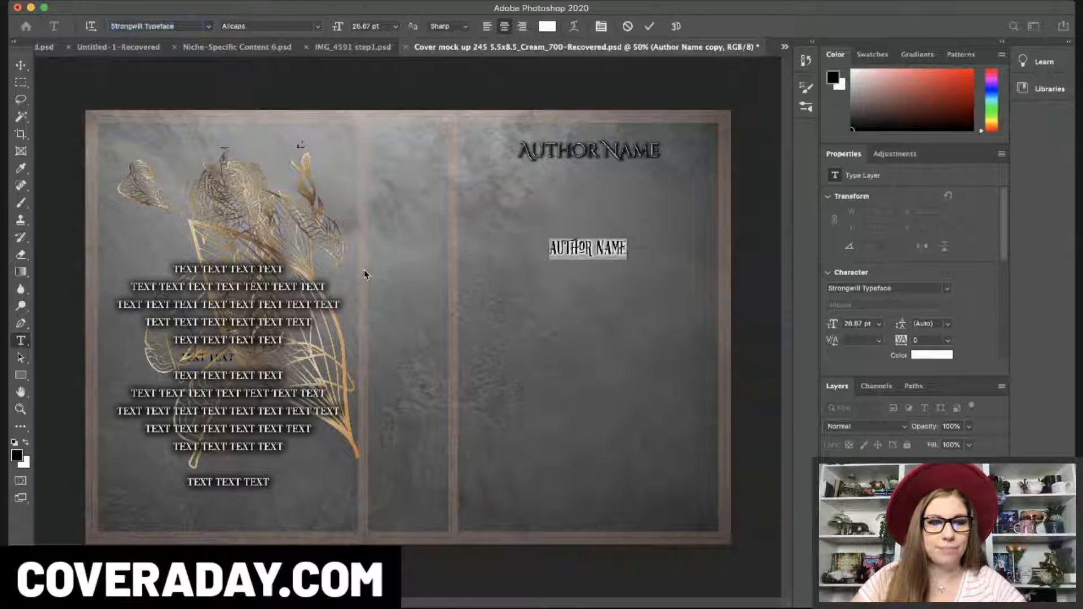
- Enlarge the duplicated "Author Name" text to about 1925 px wide and shift it across the spine and front cover
left_click(21, 65)
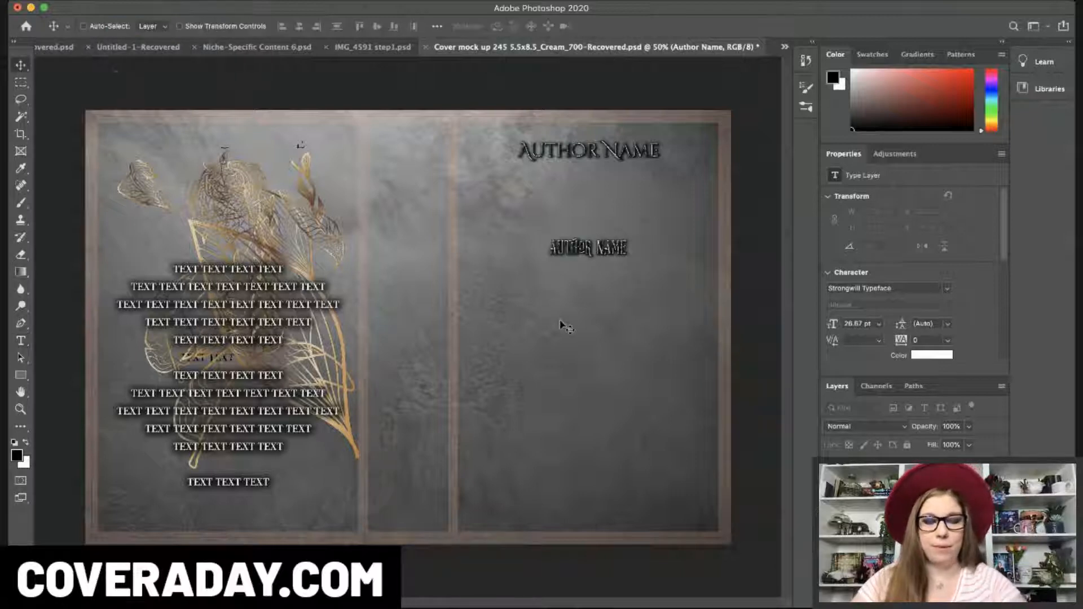
key("ctrl+t")
left_click_drag(589, 264, 589, 326)
left_click_drag(599, 279, 533, 267)
key("Return")
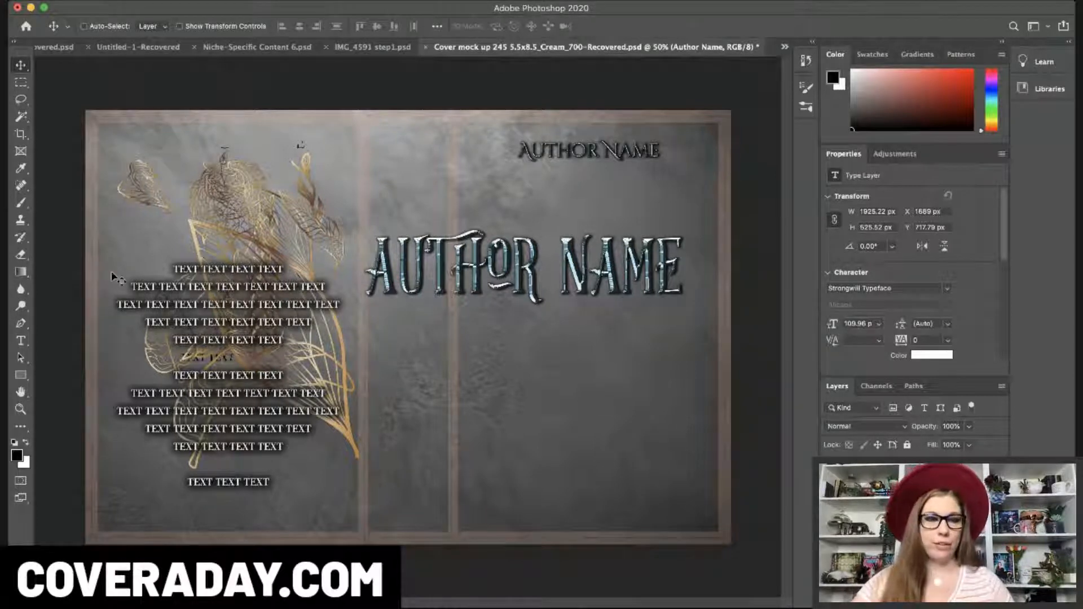
left_click(22, 341)
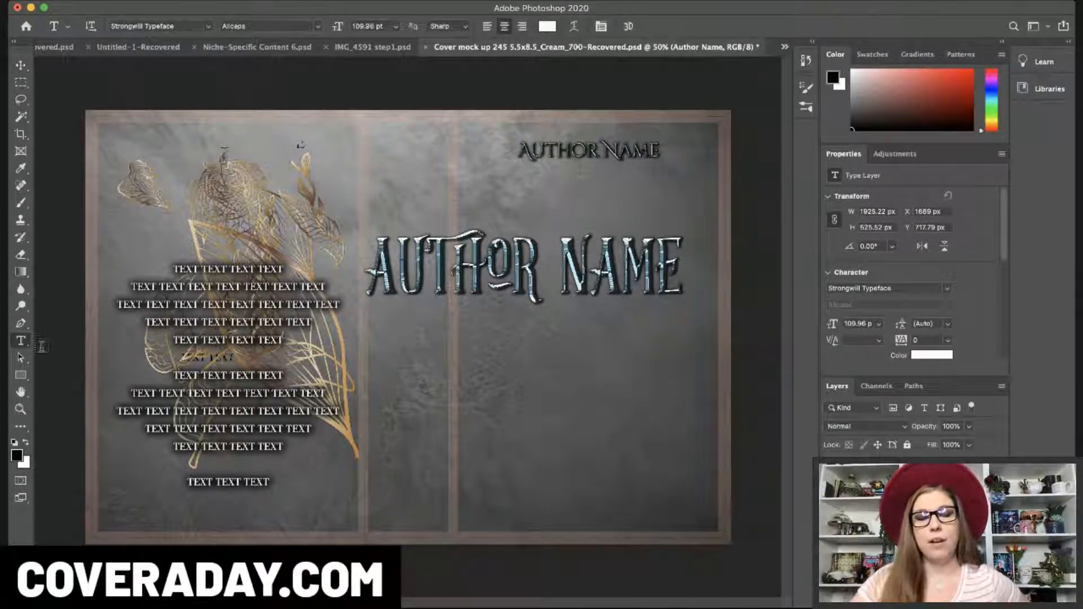
left_click_drag(377, 258, 781, 280)
key("super+Return")
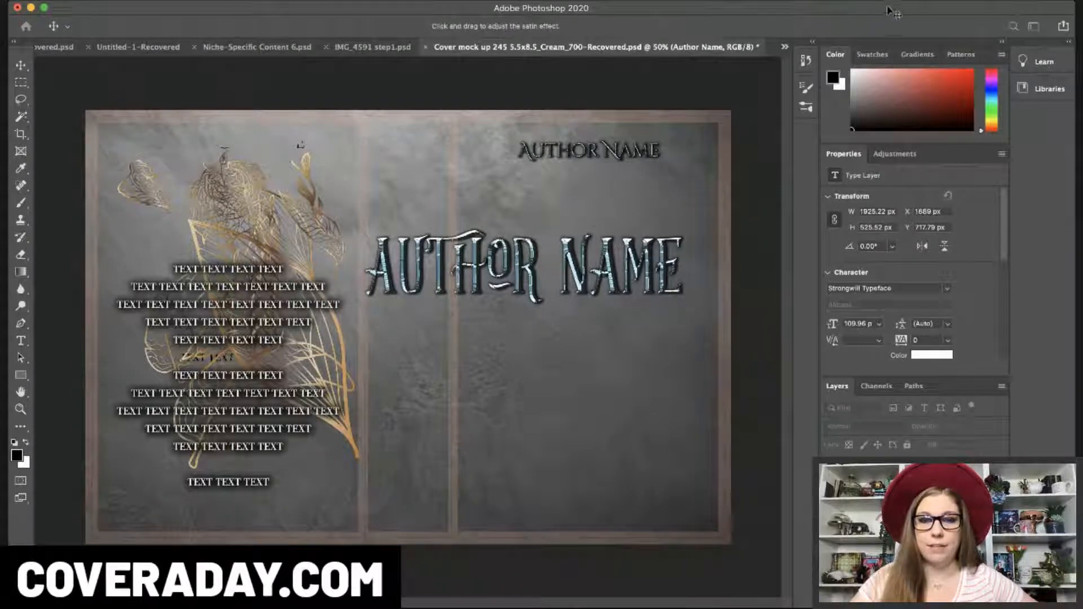
- Change the layer effects of the large "Author Name" text to warm gold-brown tones and remove the original smaller author name
left_click(847, 57)
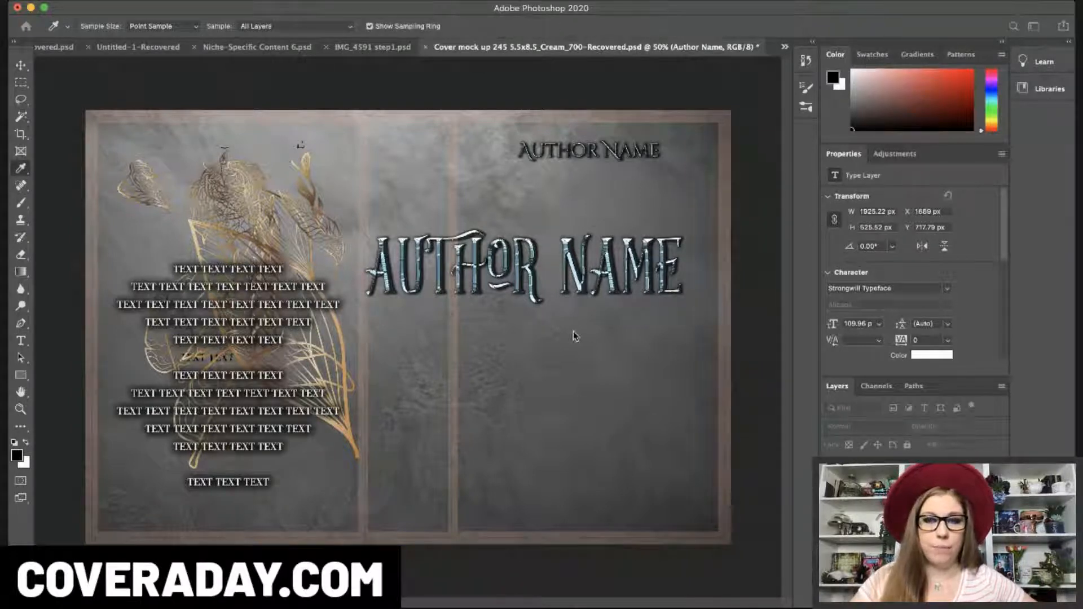
left_click(556, 282)
left_click(590, 250)
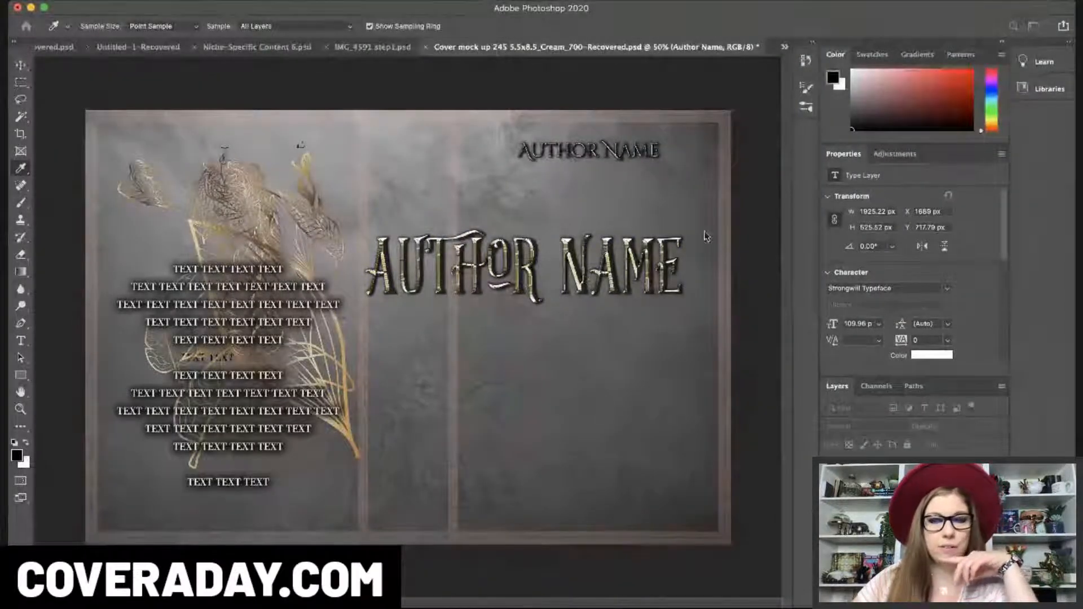
left_click(726, 246)
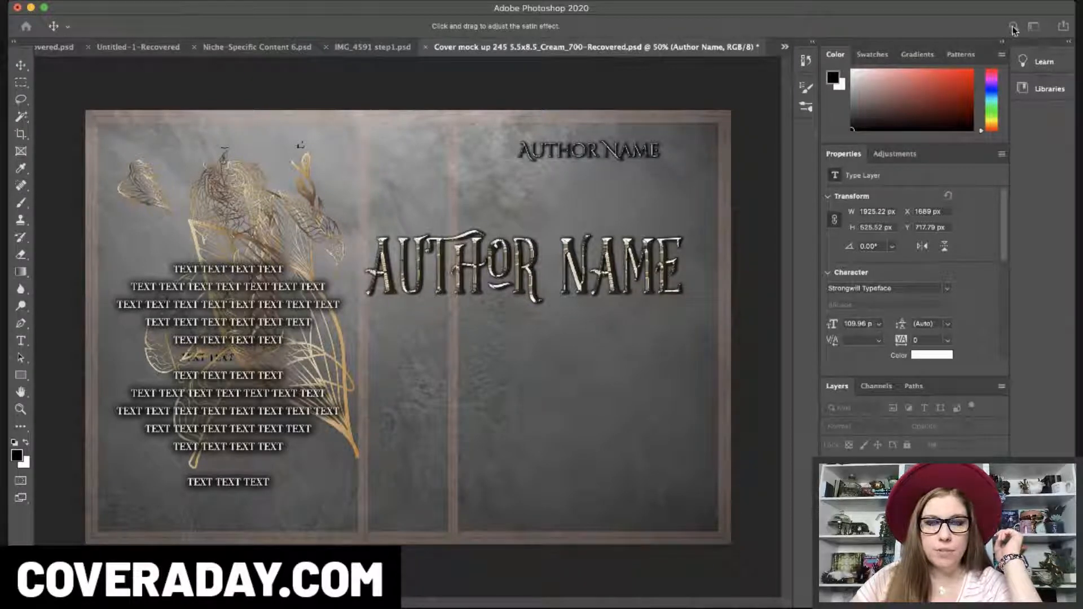
key("i")
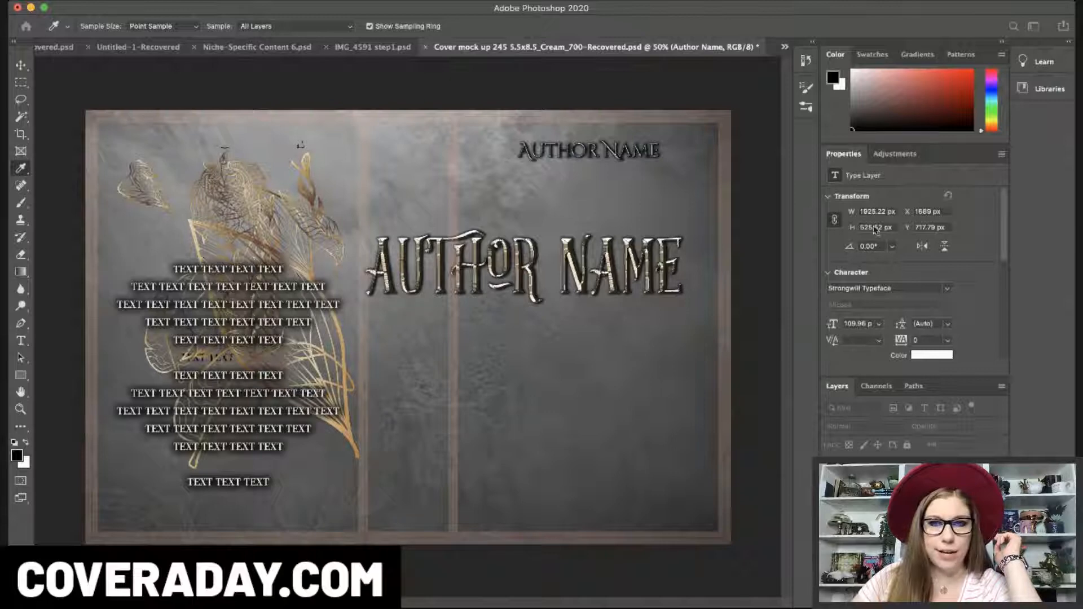
key("Return")
left_click(999, 44)
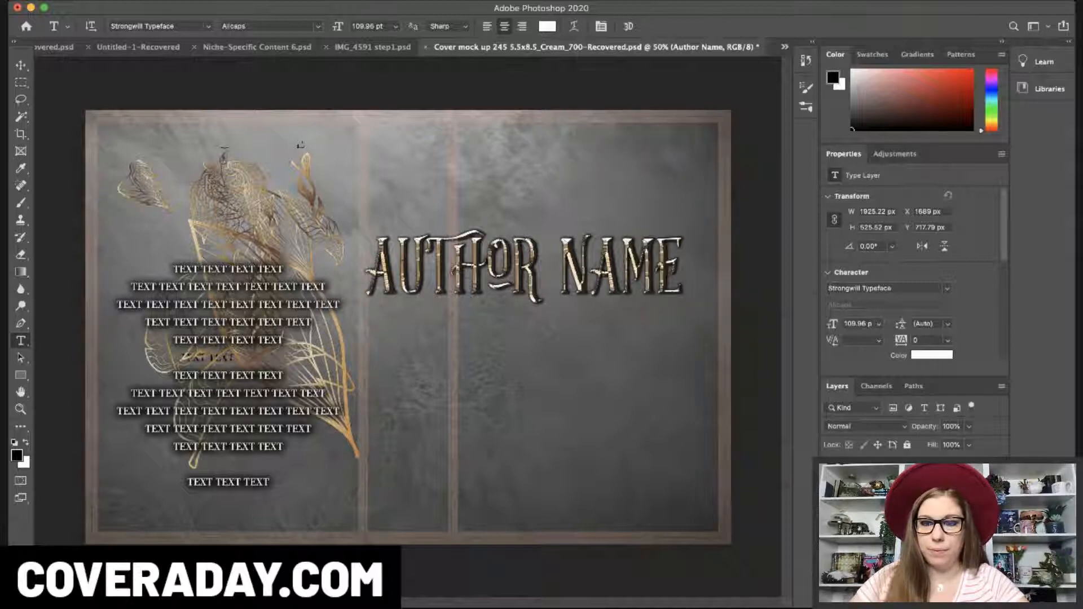
- Duplicate the large "Author Name" text, scale the copy to 56.37% and place it at the top of the front cover
key("super+j")
key("super+t")
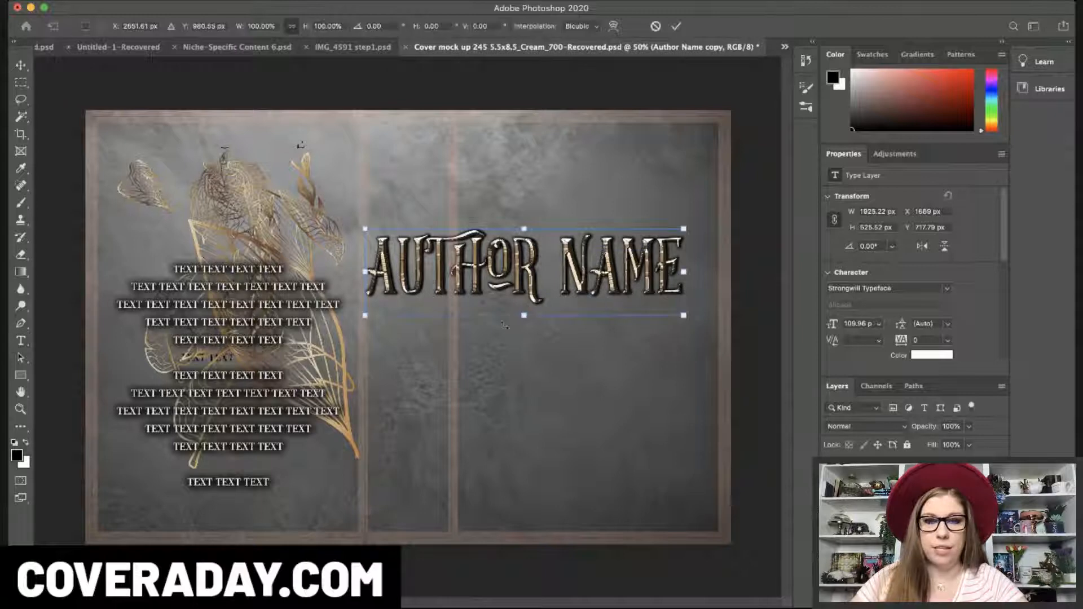
left_click_drag(527, 316, 625, 154)
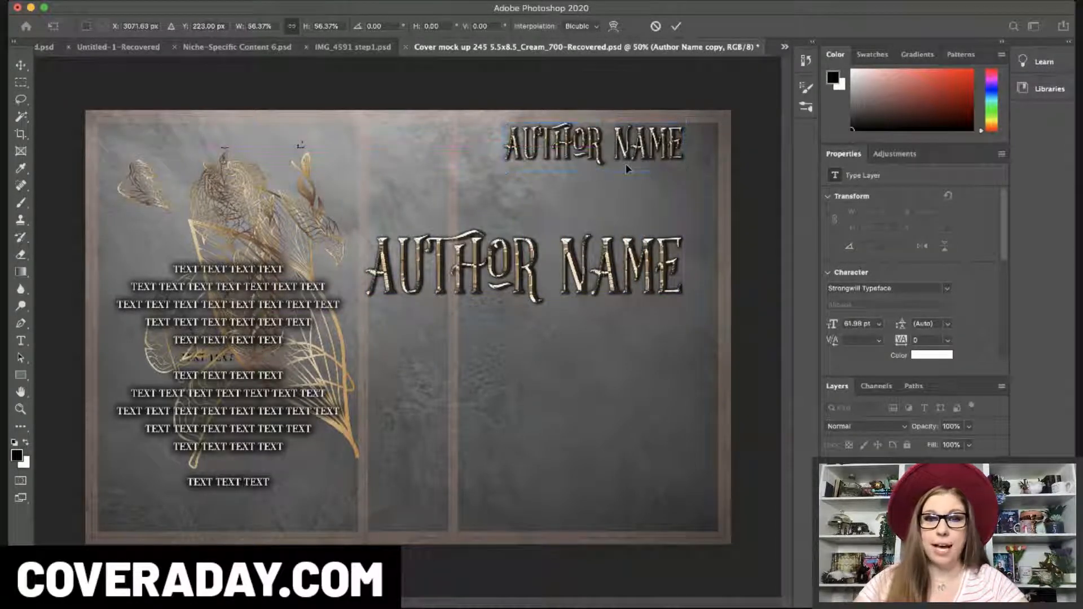
key("Return")
left_click(20, 65)
left_click_drag(632, 145, 630, 147)
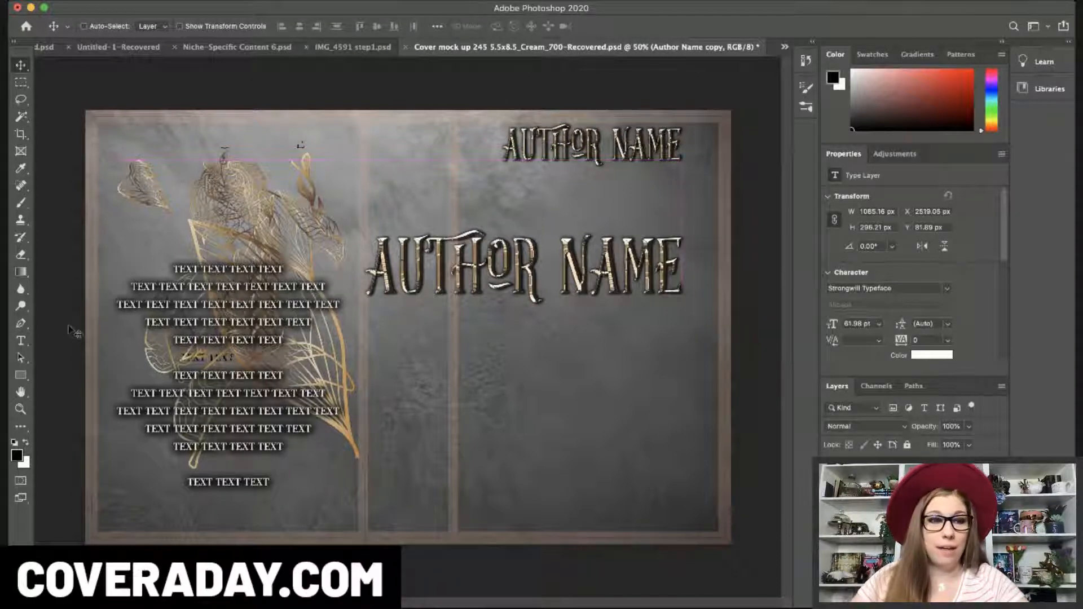
- Replace the wording of the large "Author Name" text with "When" and move it directly beneath the small author name
left_click(21, 341)
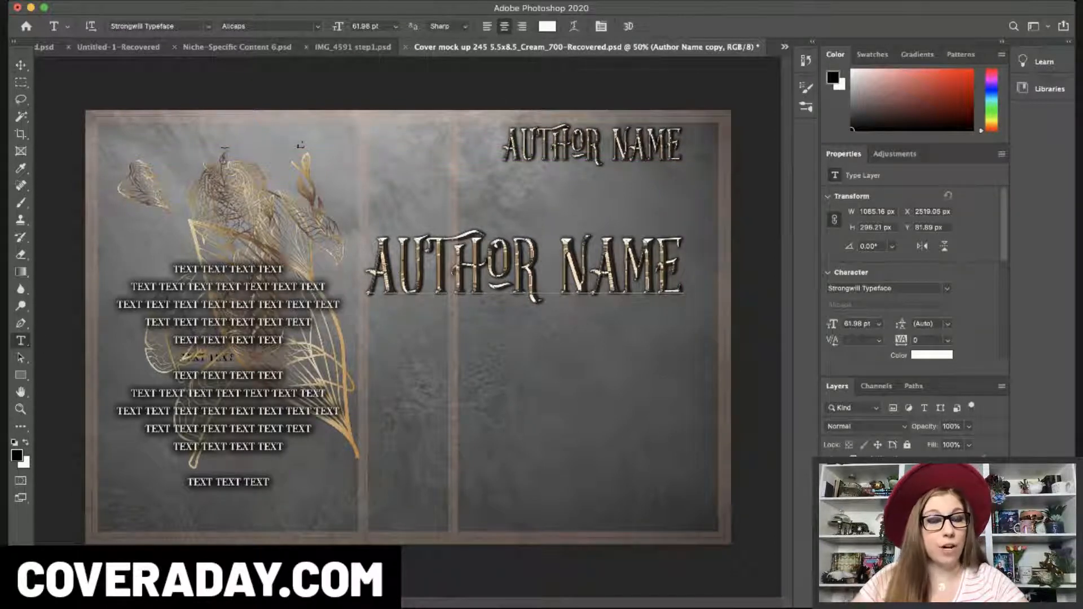
left_click_drag(371, 272, 823, 275)
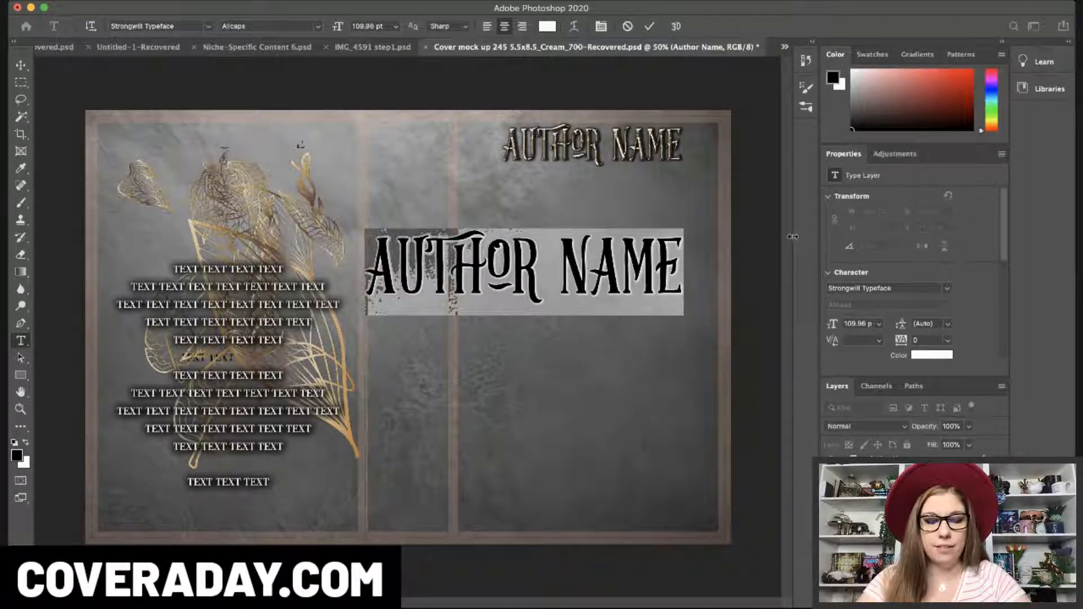
type("WHEN")
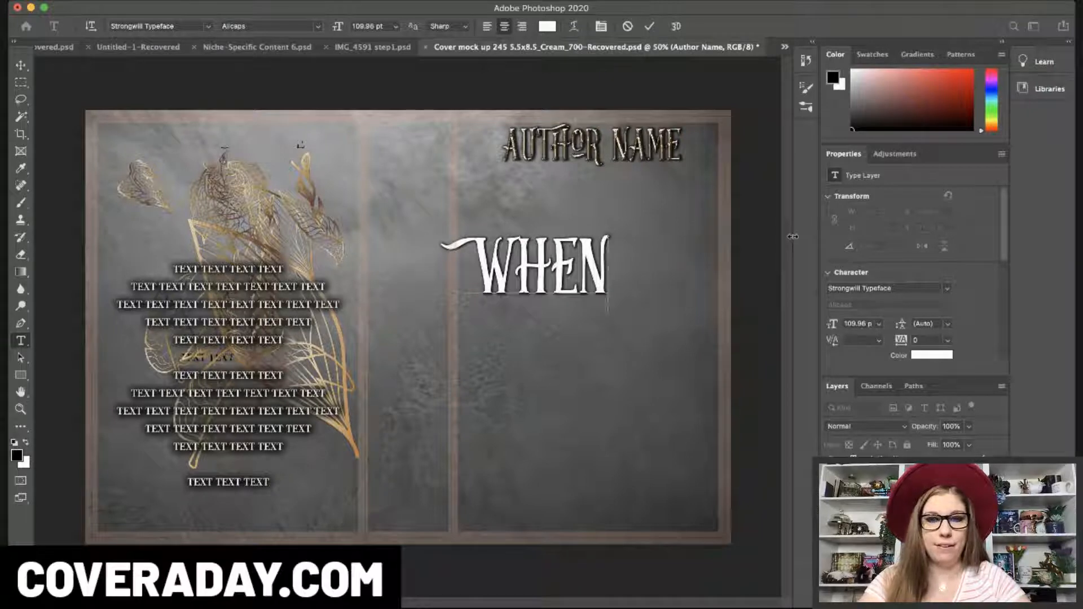
key("BackSpace")
key("BackSpace")
key("BackSpace")
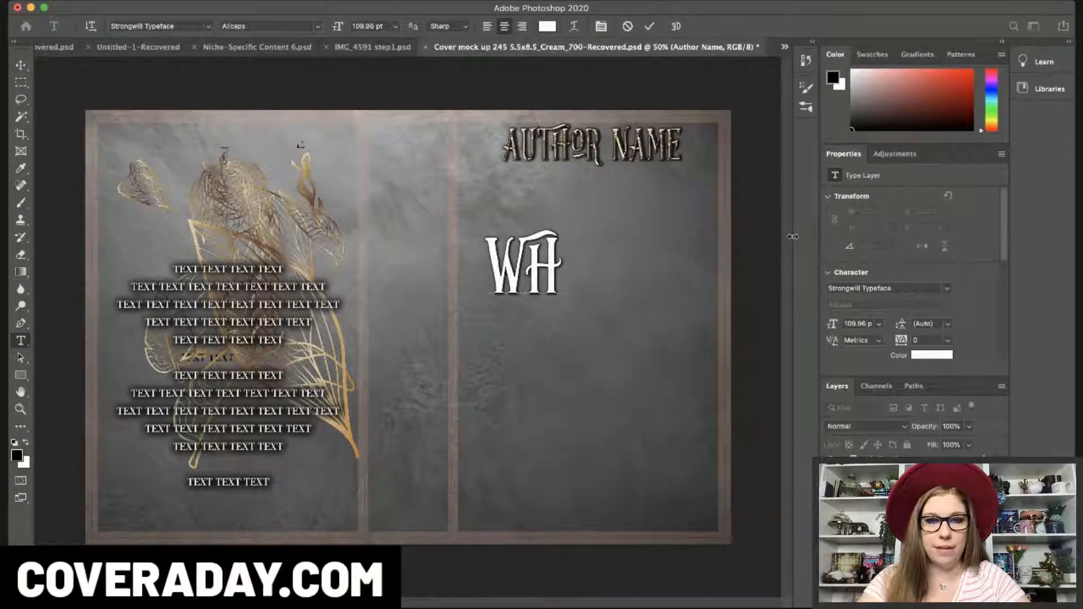
key("BackSpace")
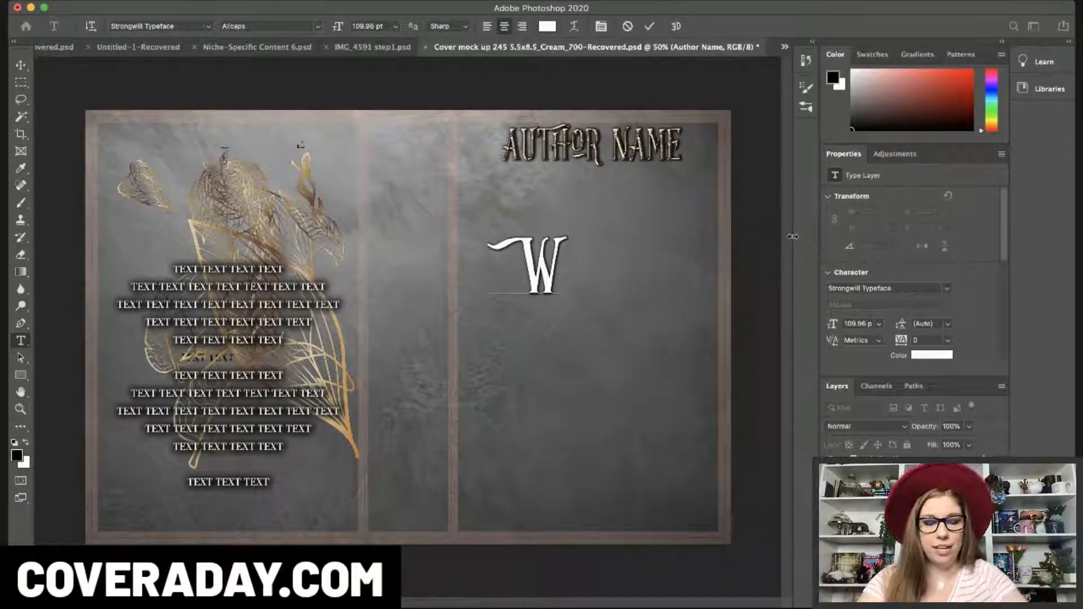
type("H")
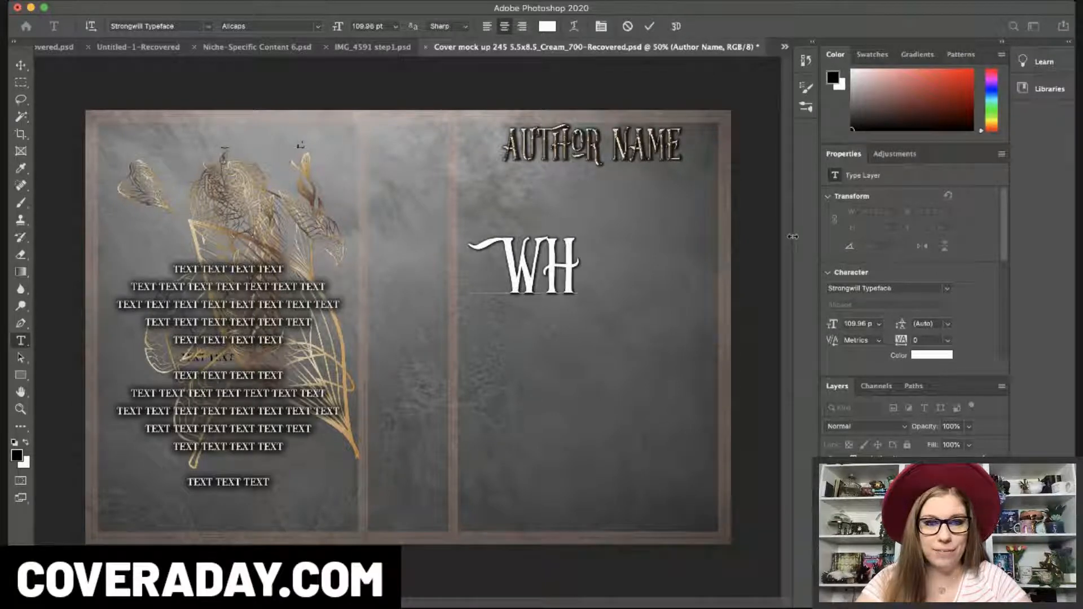
type("EN")
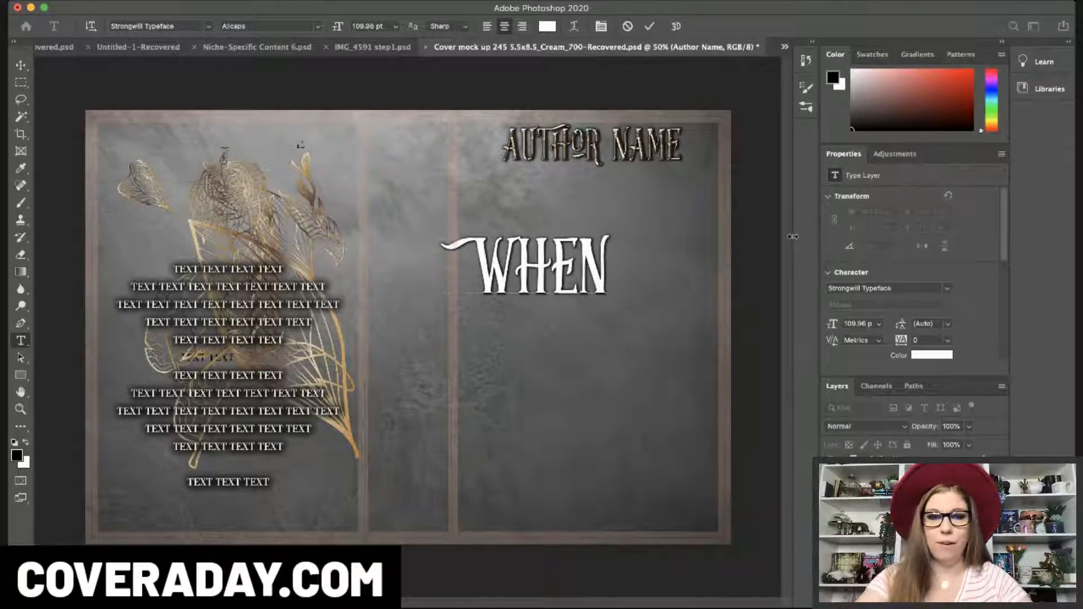
left_click(21, 65)
left_click_drag(564, 290, 590, 245)
- Duplicate the "When" text, place the copy just below it and retype the copy's last three letters in capitals
key("super+j")
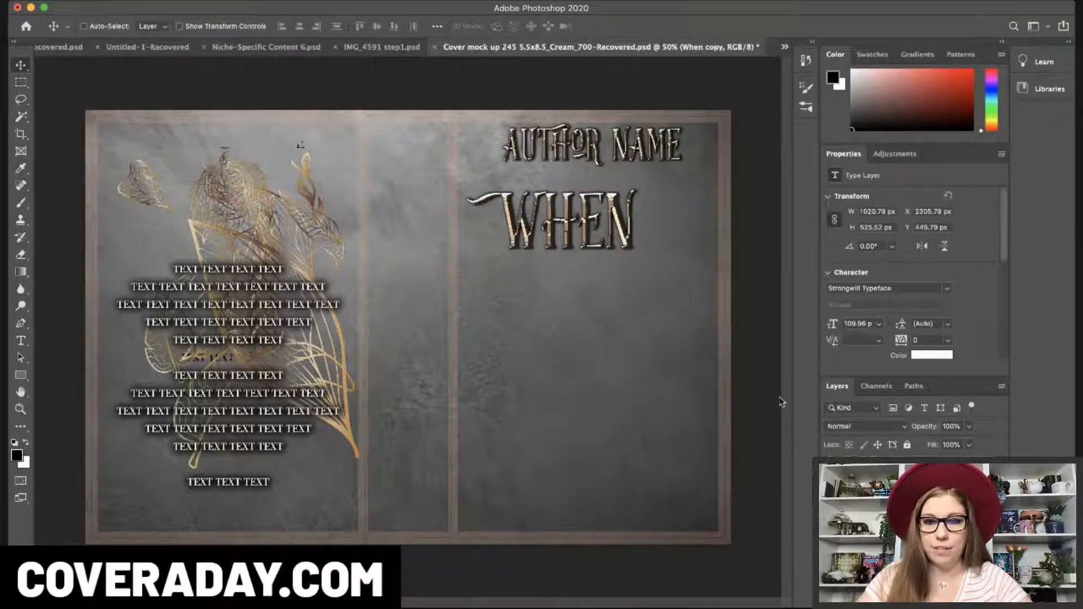
left_click_drag(494, 238, 851, 299)
key("t")
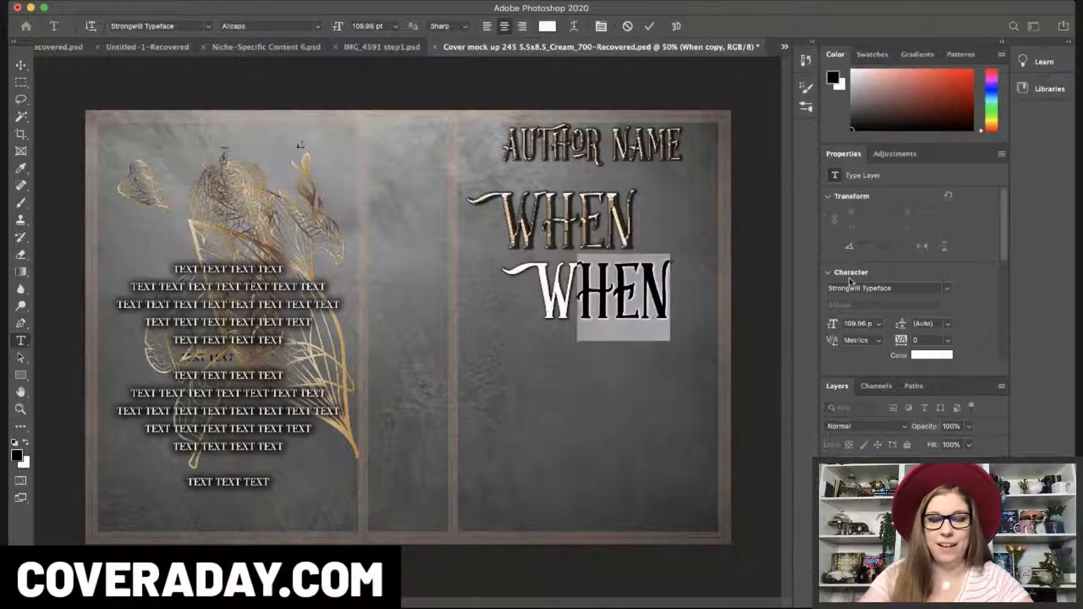
type("h")
key("BackSpace")
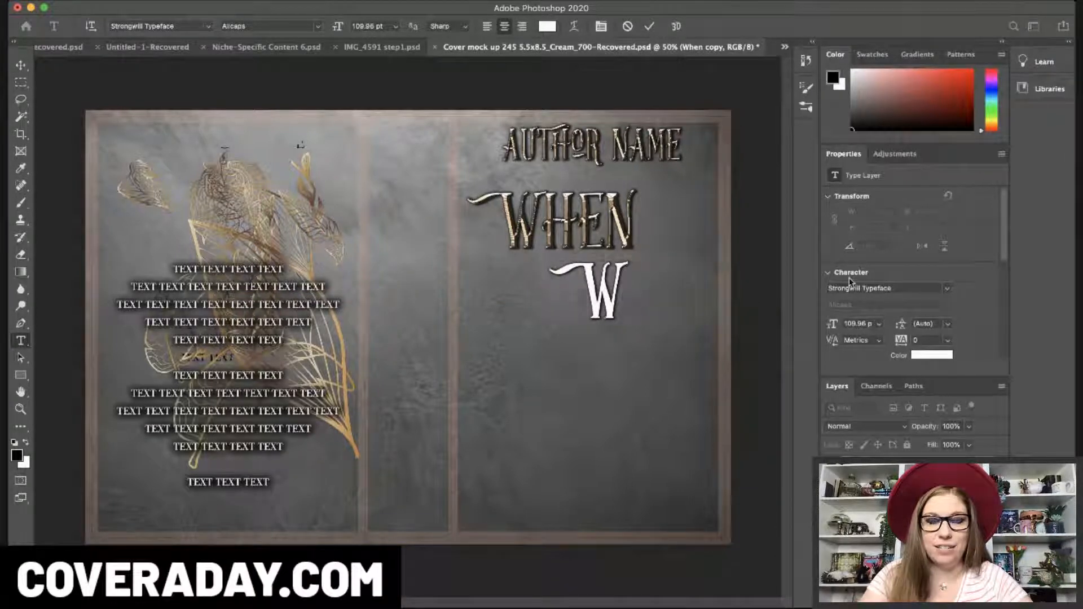
type("hen")
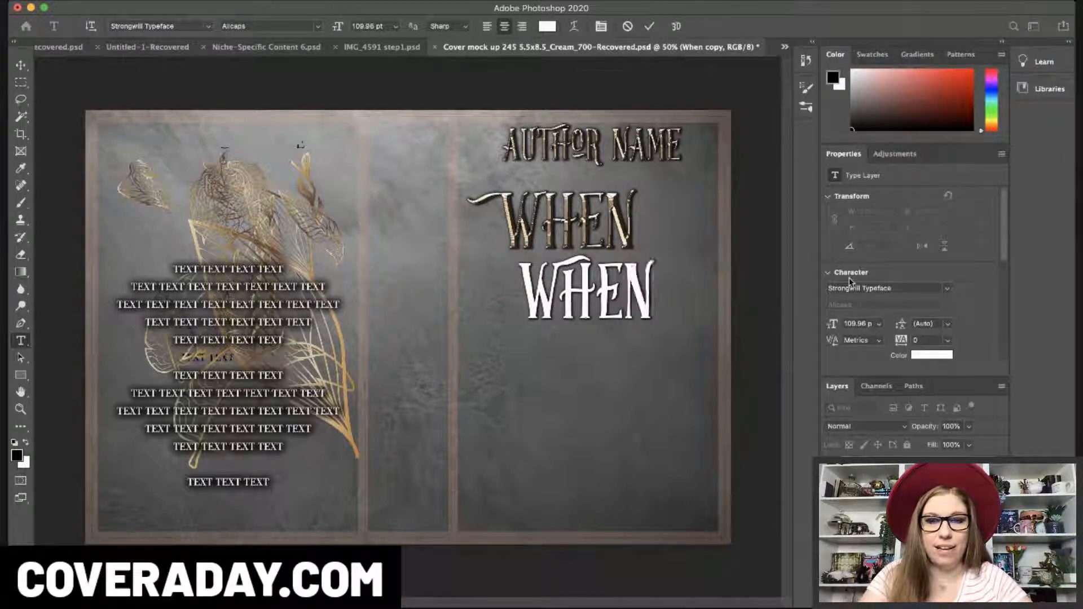
left_click(19, 66)
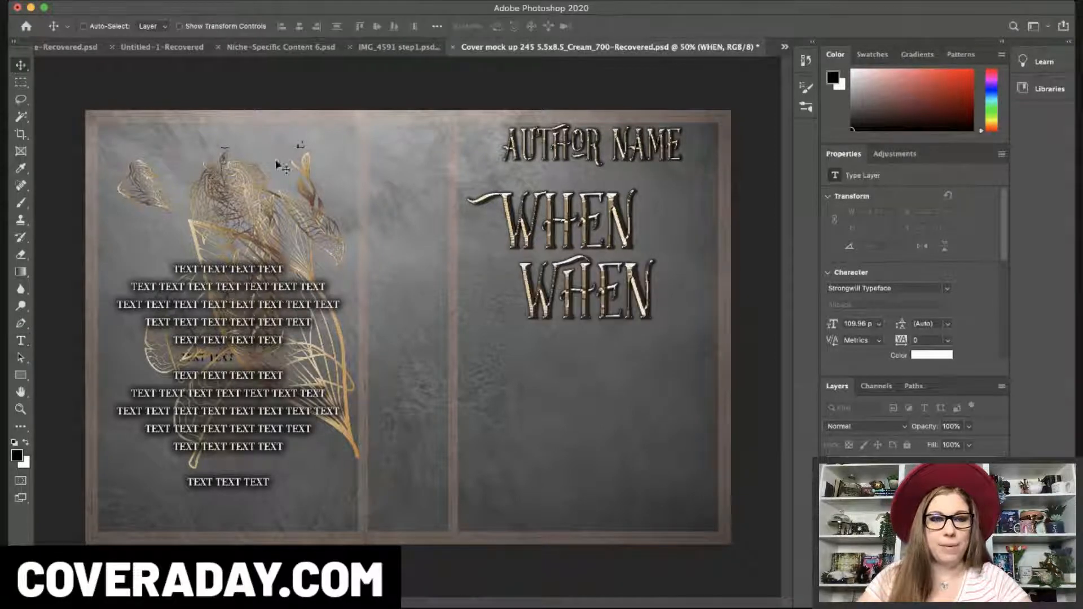
mouse_move(621, 312)
left_mouse_down()
mouse_move(536, 312)
mouse_move(634, 317)
left_mouse_up()
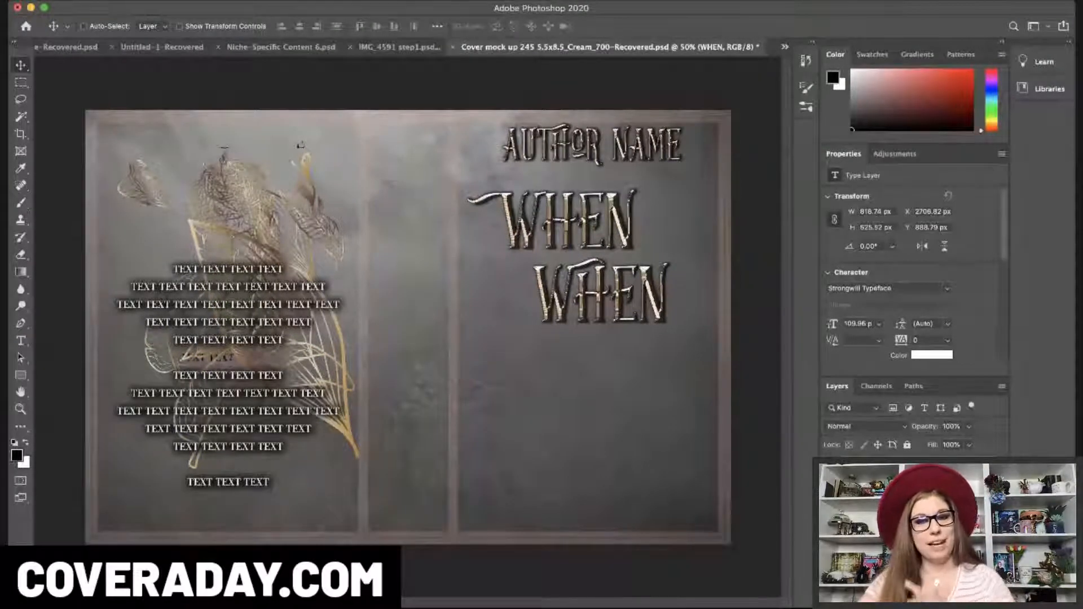
- Replace the lower "WHEN" copy's wording with "Leaves" to form the second title line
left_click(27, 341)
double_click(564, 290)
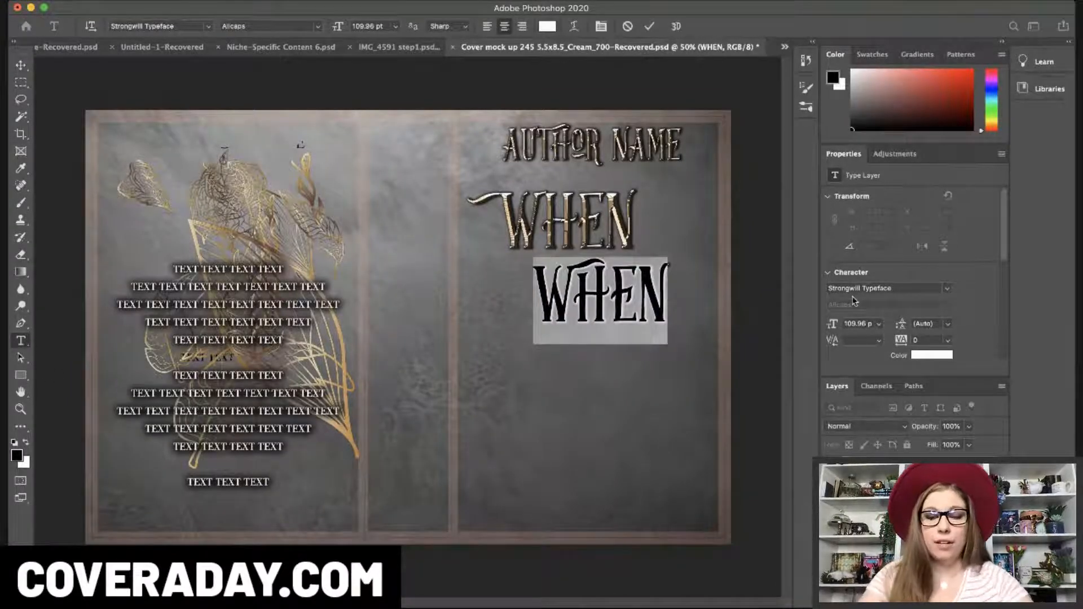
type("LEAVES")
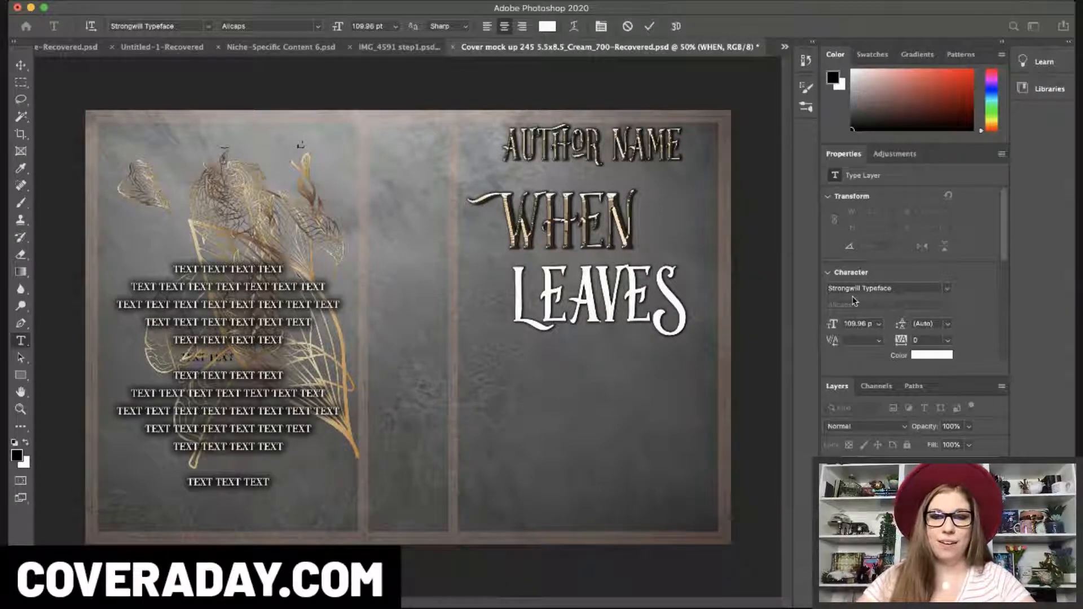
left_click(21, 65)
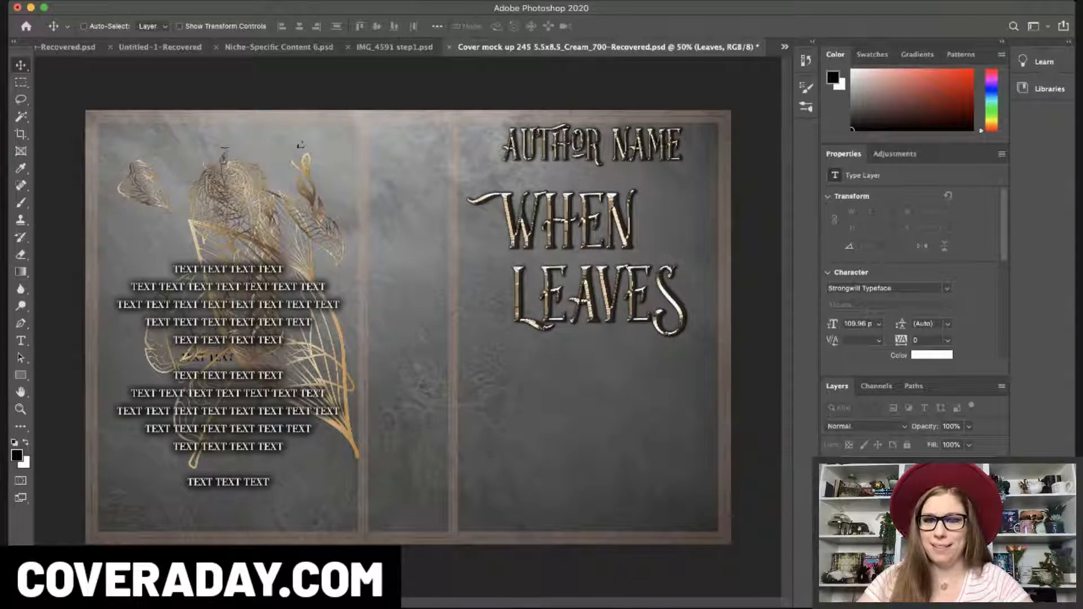
- Duplicate the "Leaves" text below itself and change the copy's wording to "Fall" as the third title line
left_click_drag(573, 305, 567, 398, "alt")
left_click(21, 341)
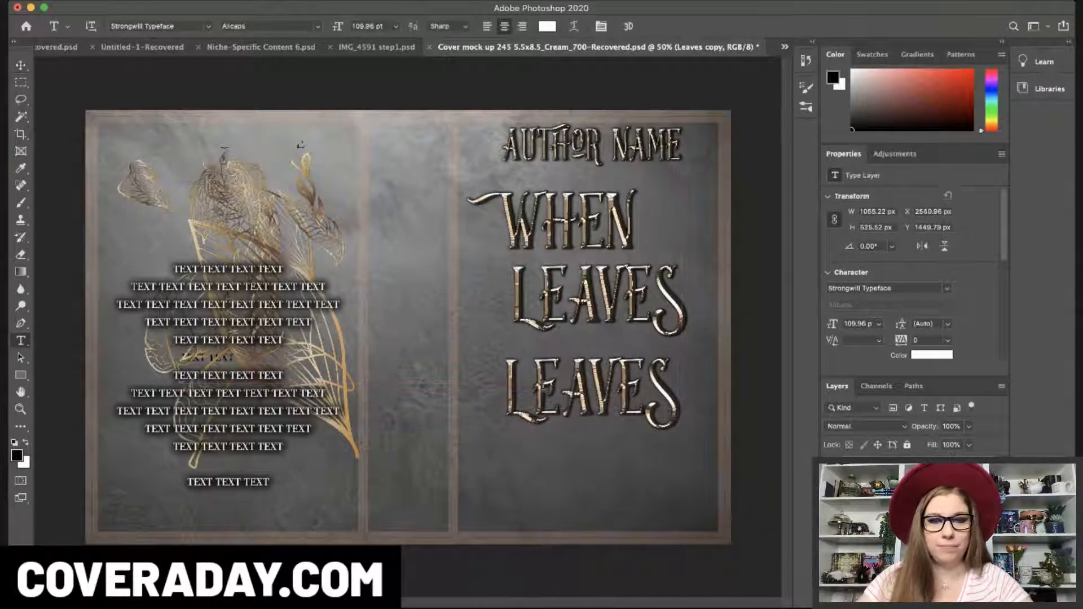
double_click(513, 395)
type("FAL")
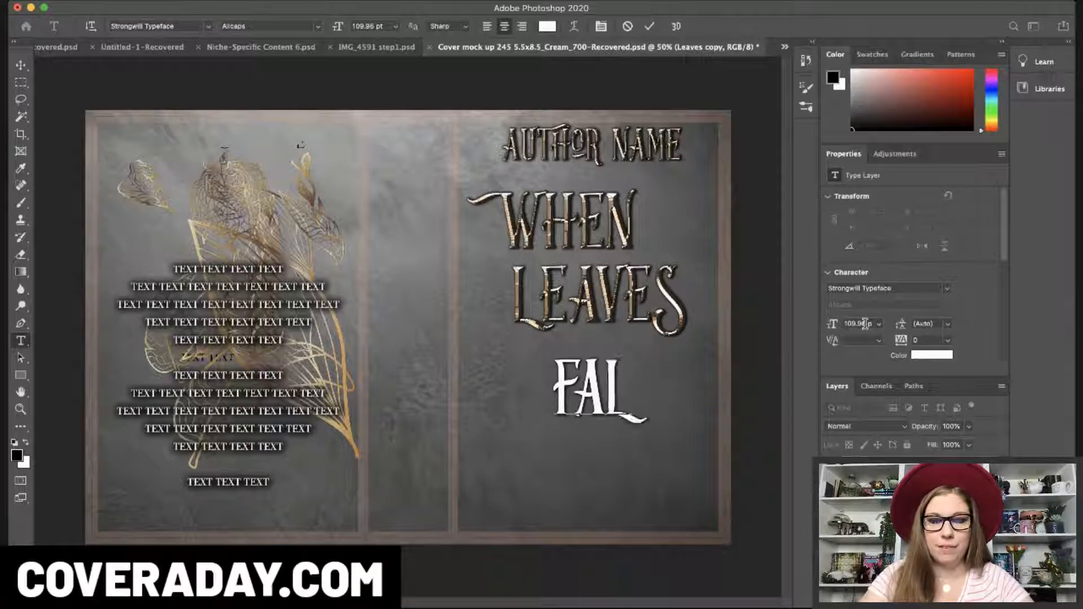
type("L")
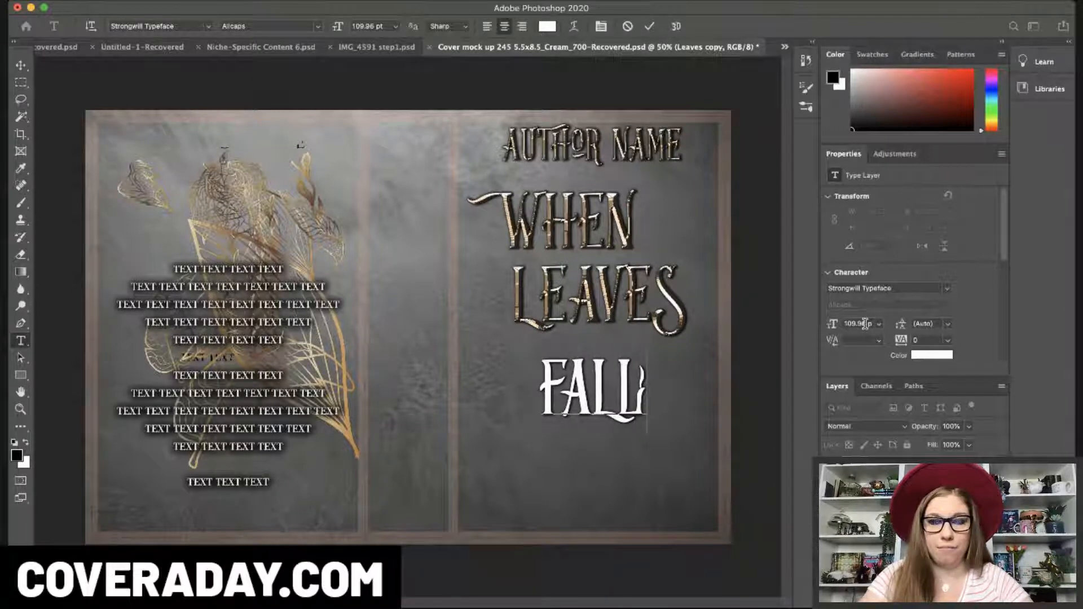
key("BackSpace")
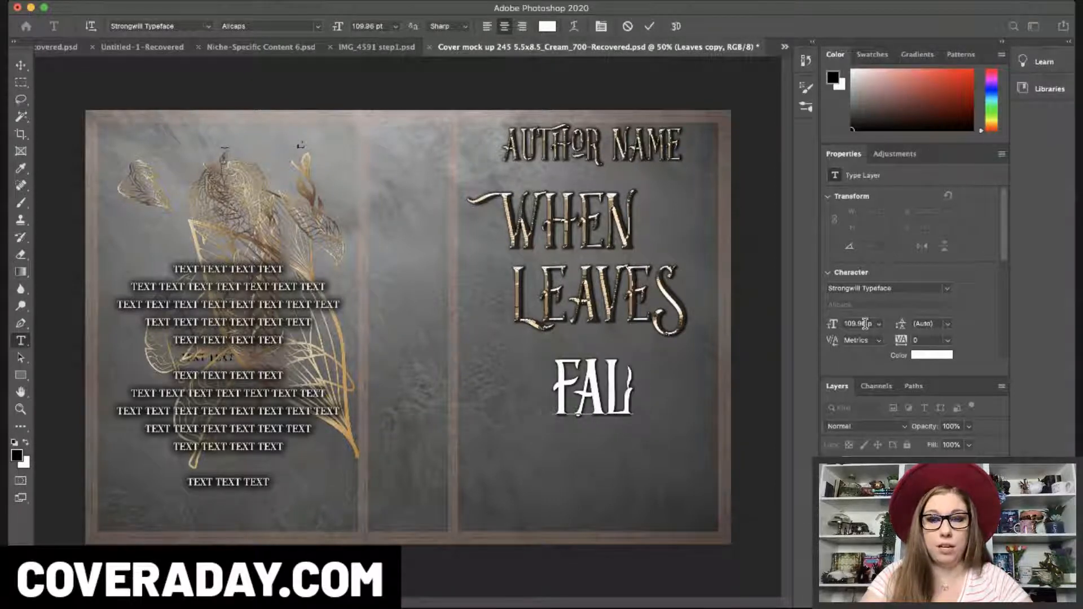
type("L")
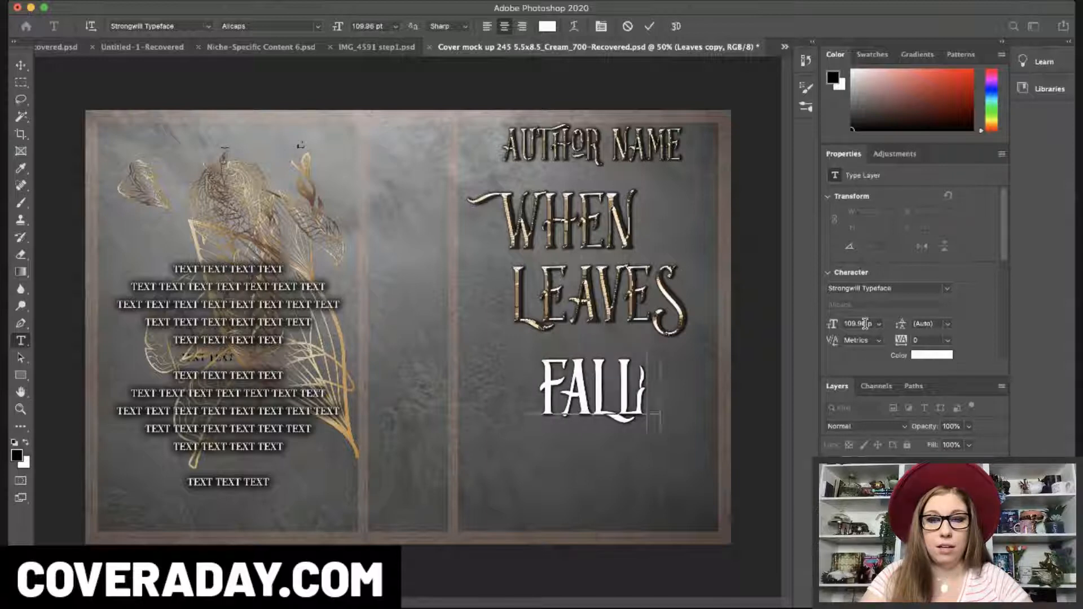
type("L")
key("BackSpace")
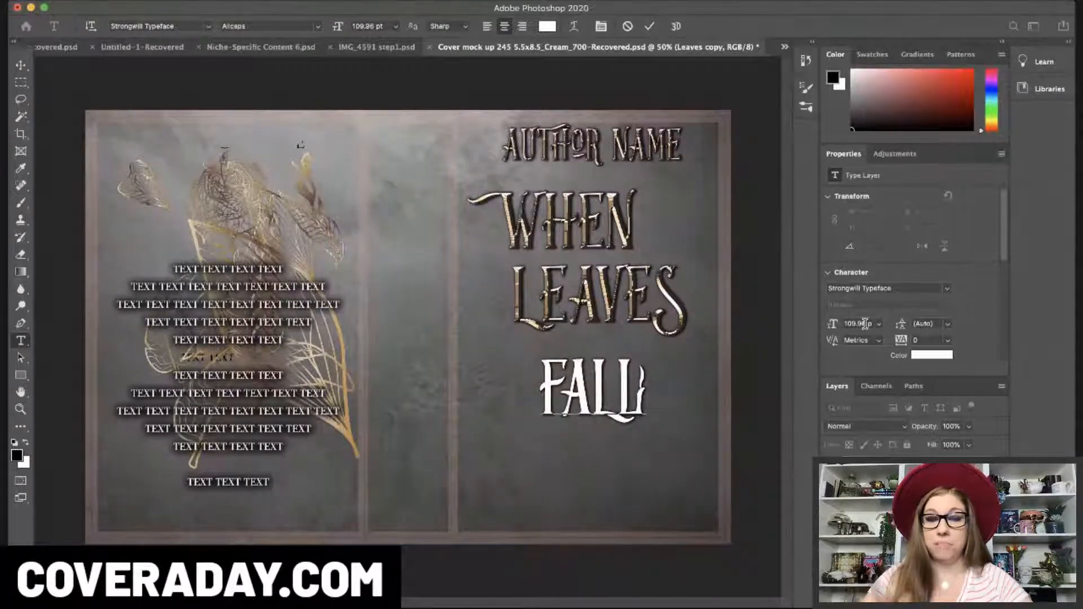
left_click(21, 65)
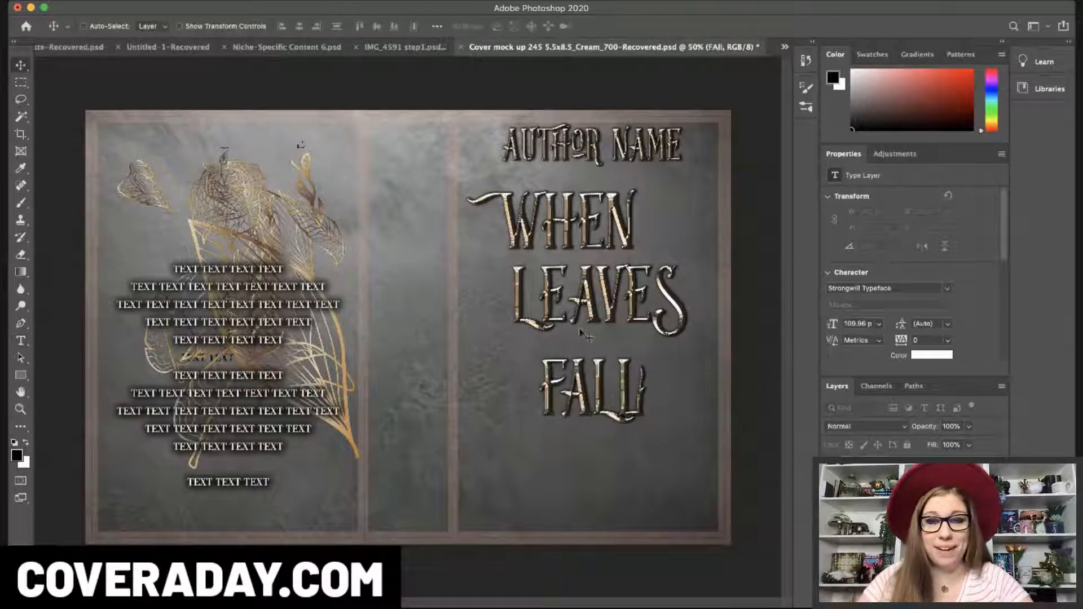
- Move "Fall" directly beneath "Leaves" and scale it up to about 161% so it spans the width of that line
left_click_drag(615, 403, 588, 383)
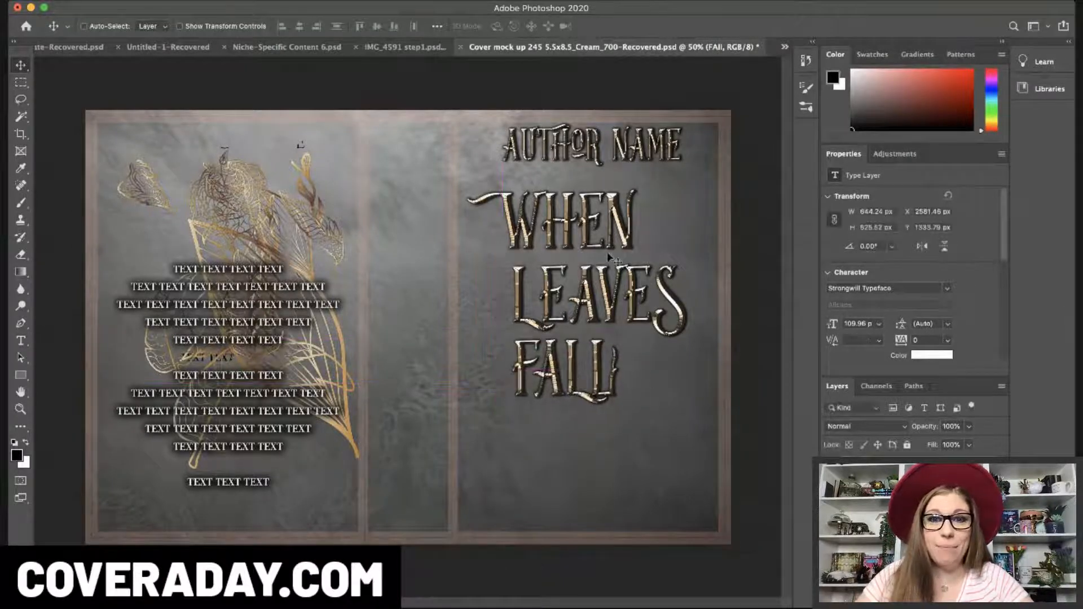
mouse_move(600, 302)
left_mouse_down()
mouse_move(618, 307)
mouse_move(601, 300)
left_mouse_up()
key("ctrl+t")
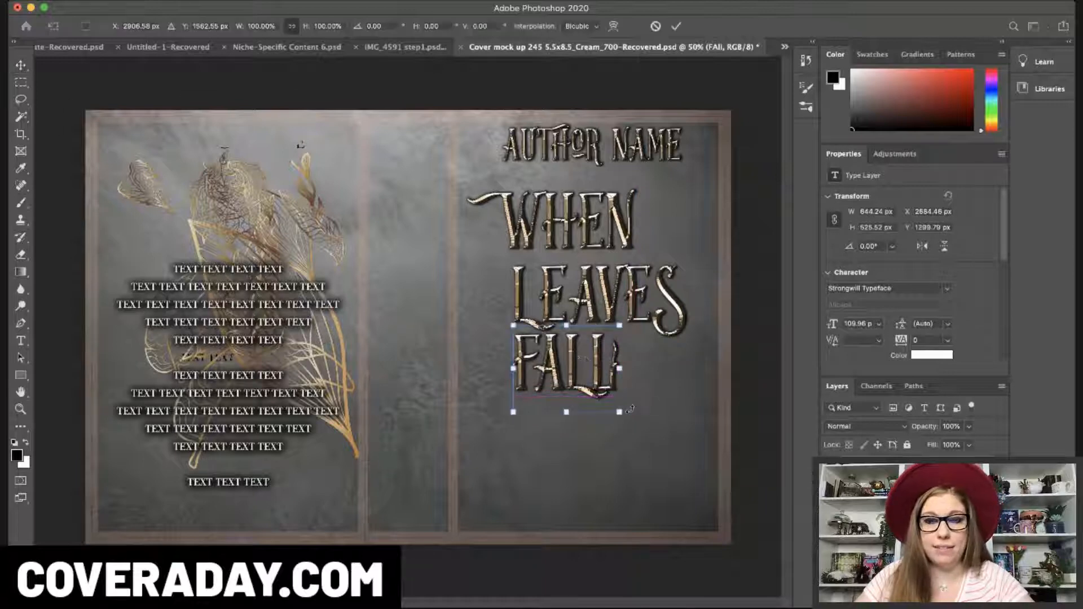
left_click_drag(622, 415, 688, 468)
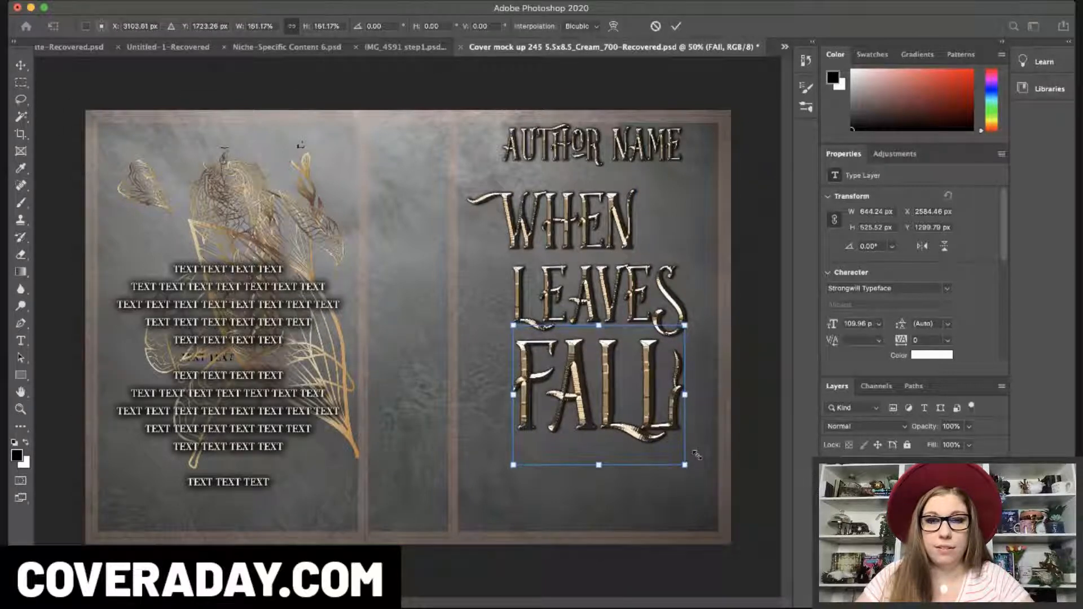
left_click_drag(639, 391, 636, 385)
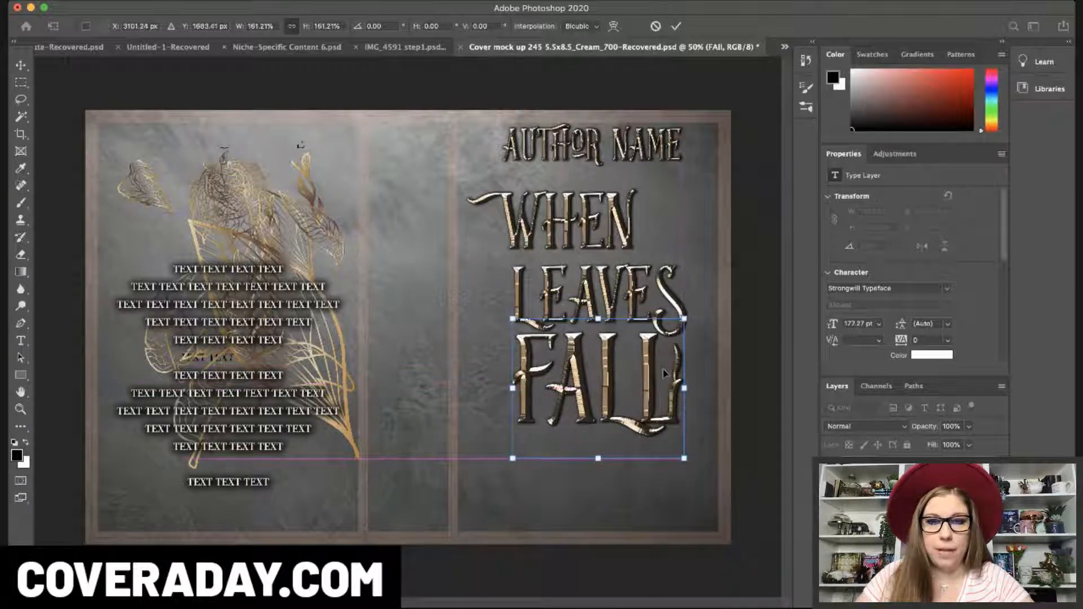
key("Return")
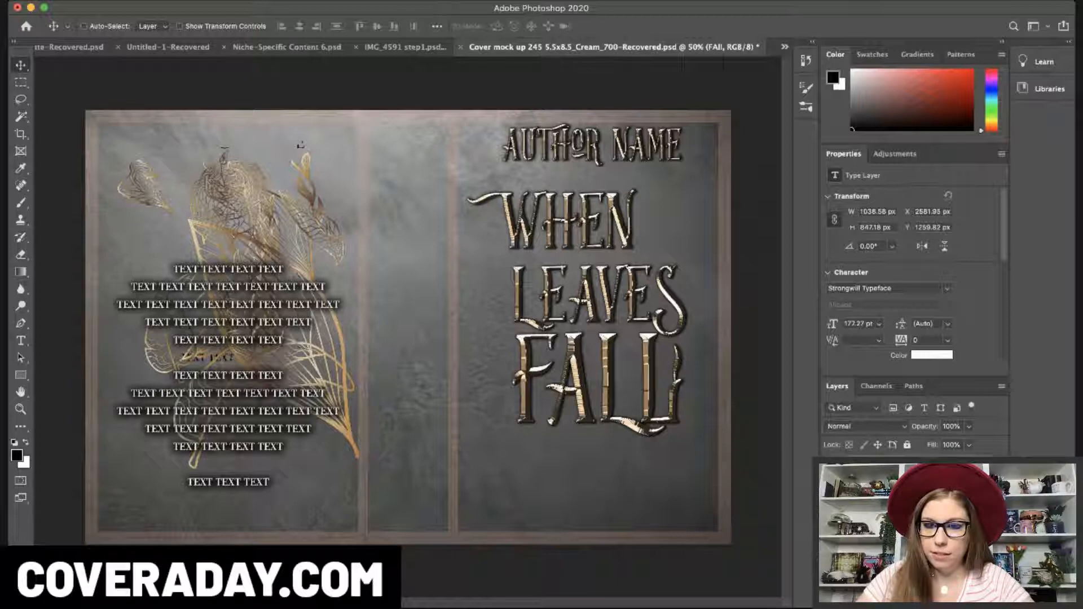
- Retype the first title line as "WHeN", changing its h and n to capitals for the alternate letterforms
left_click(903, 496)
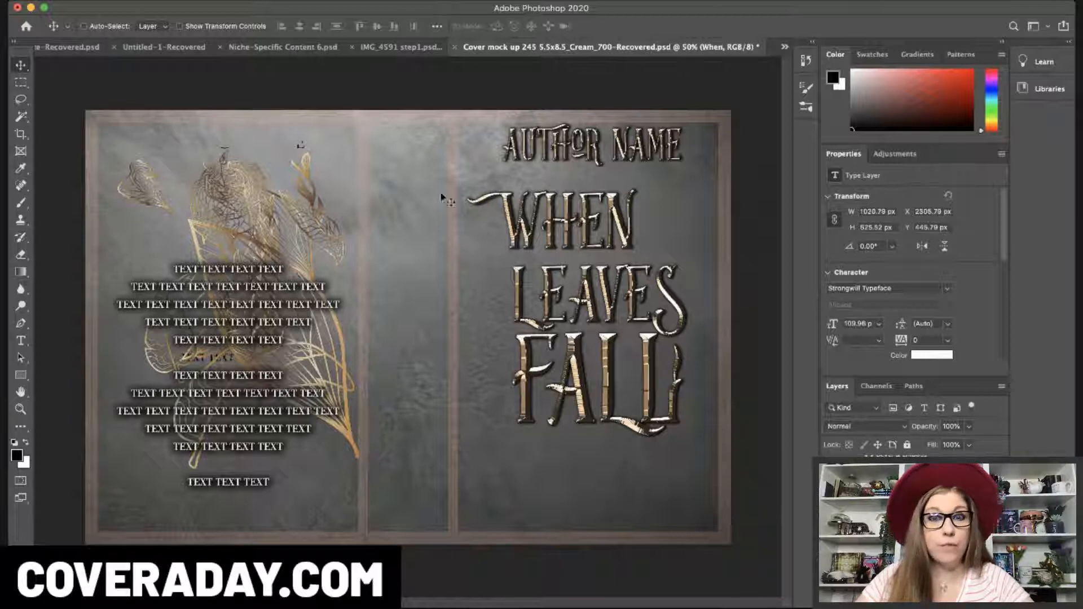
left_click(21, 340)
left_click(570, 206)
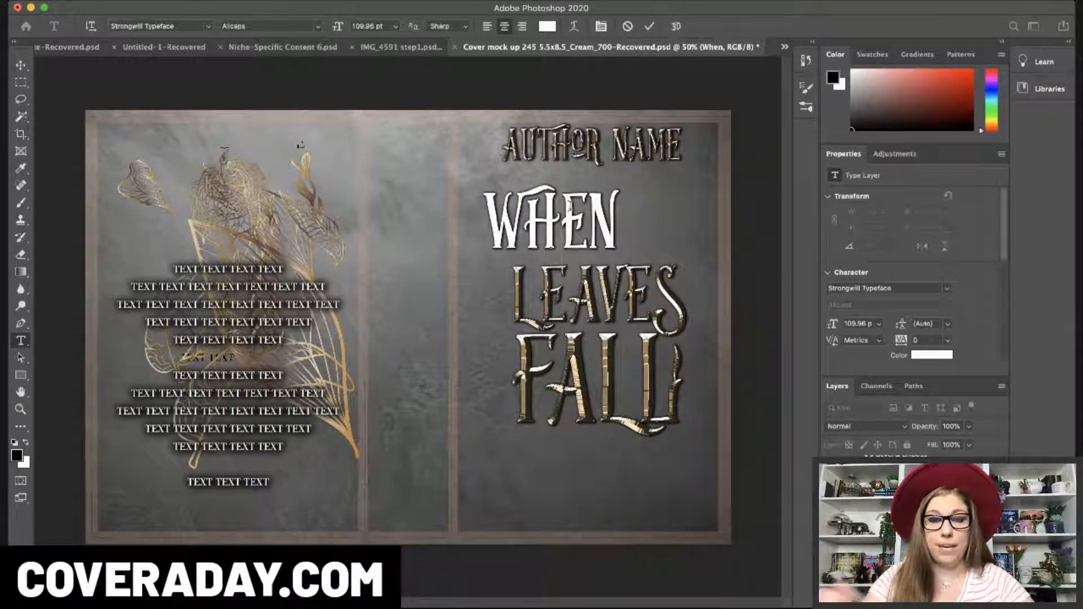
left_click_drag(613, 218, 593, 212)
left_click(596, 204)
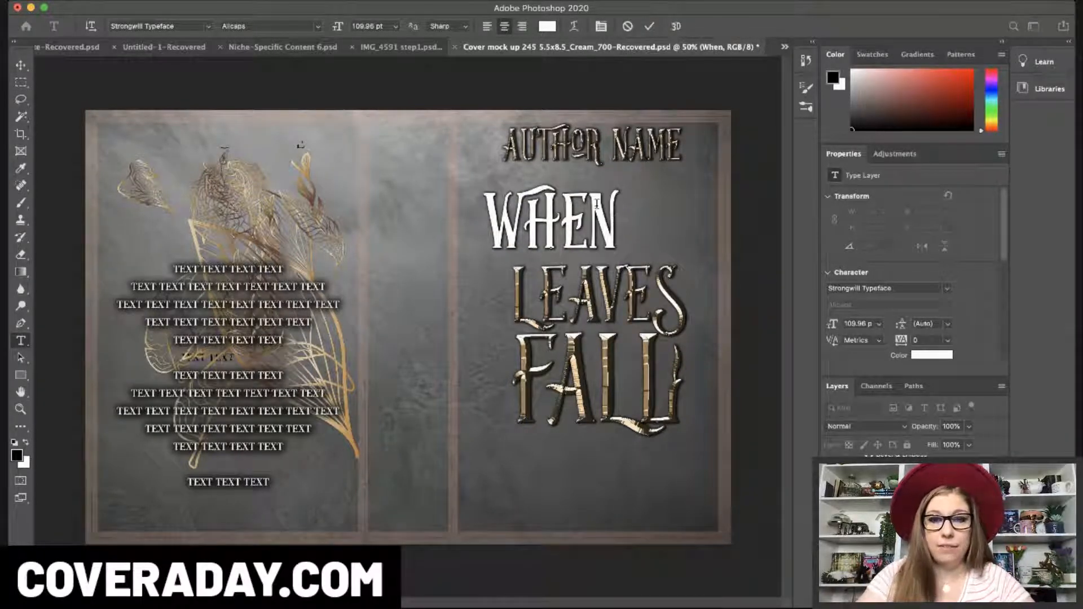
left_click(21, 65)
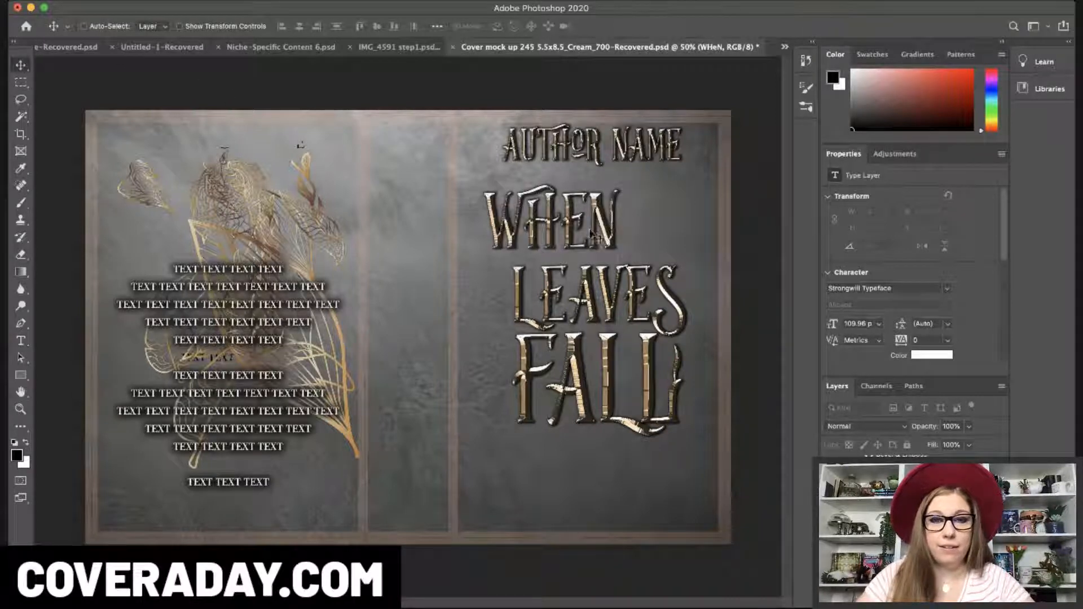
- Reposition the "WHeN" line and enlarge it to about 152.6 pt so it matches the width of "Leaves"
left_click_drag(595, 237, 614, 243)
key("ctrl+t")
left_click_drag(650, 194, 700, 176)
key("Return")
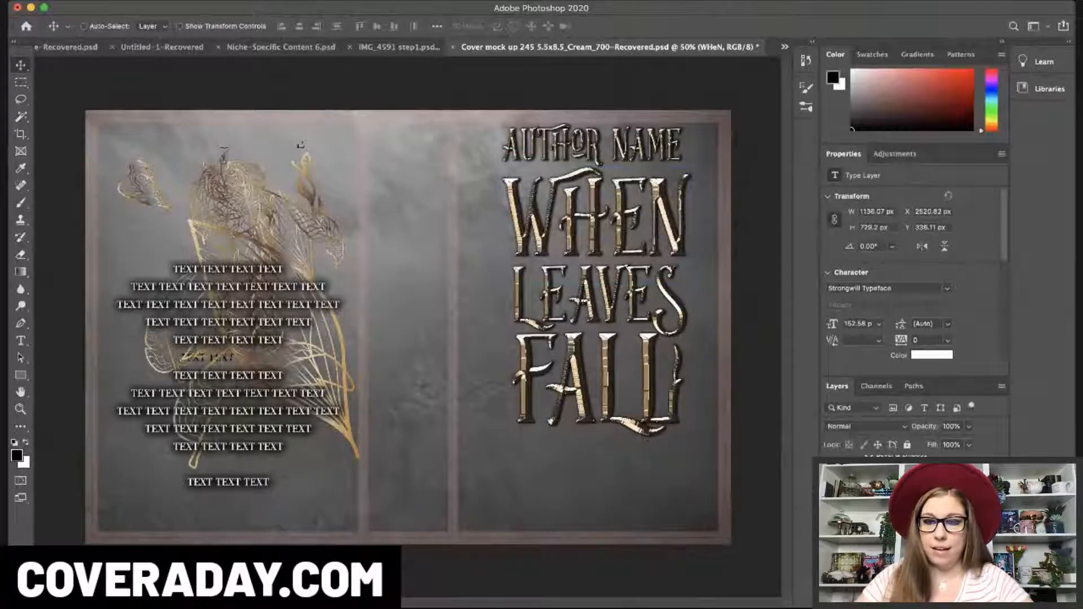
- Move the three title lines together lower on the front cover and group their layers
left_click(903, 507, "shift")
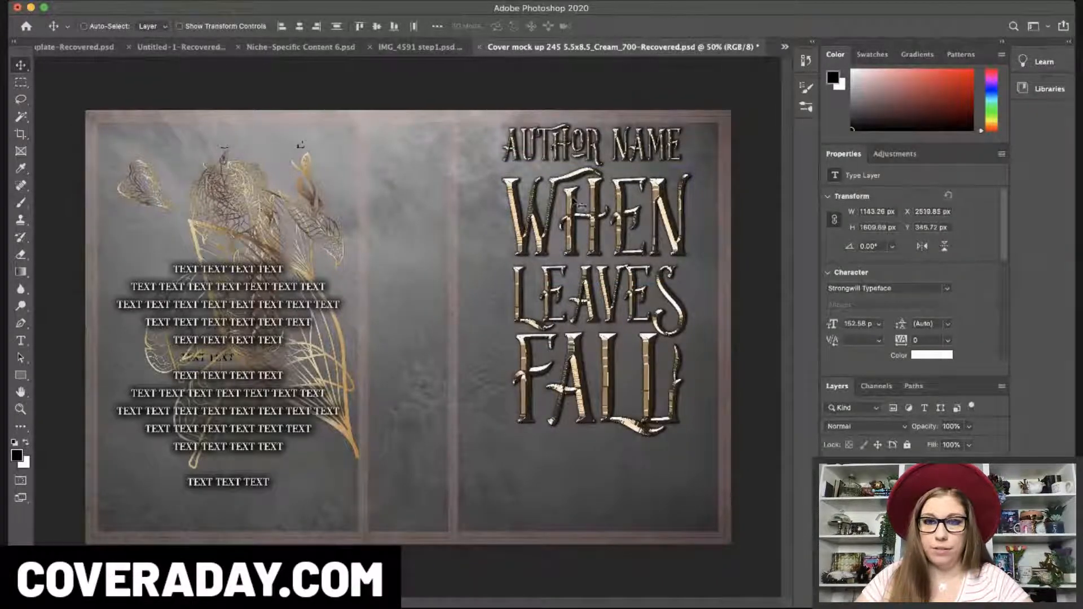
left_click_drag(599, 215, 596, 259)
left_click_drag(599, 354, 601, 356)
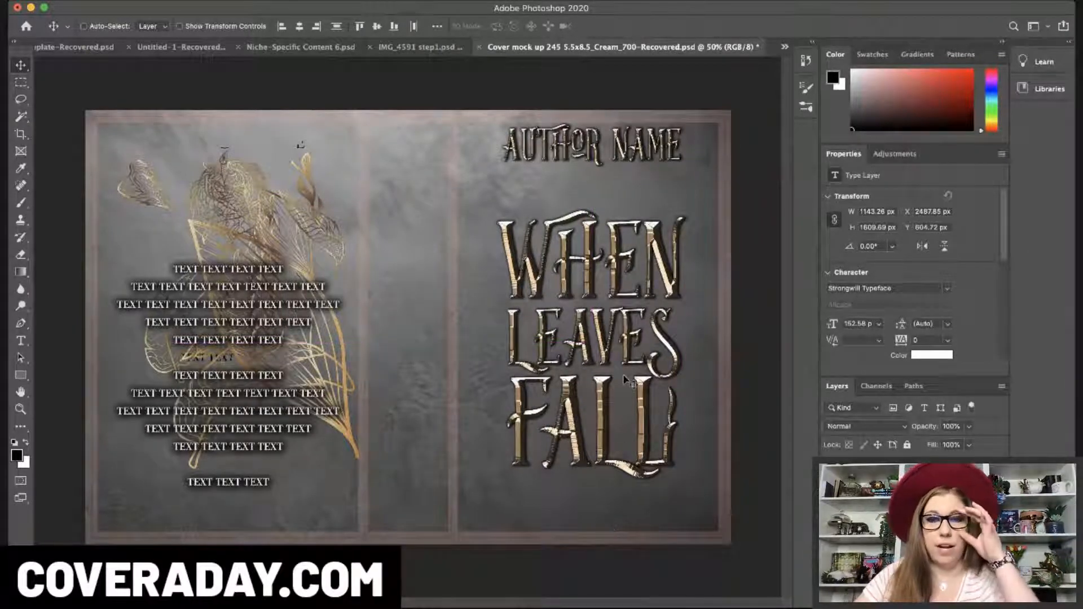
left_click_drag(612, 310, 608, 311)
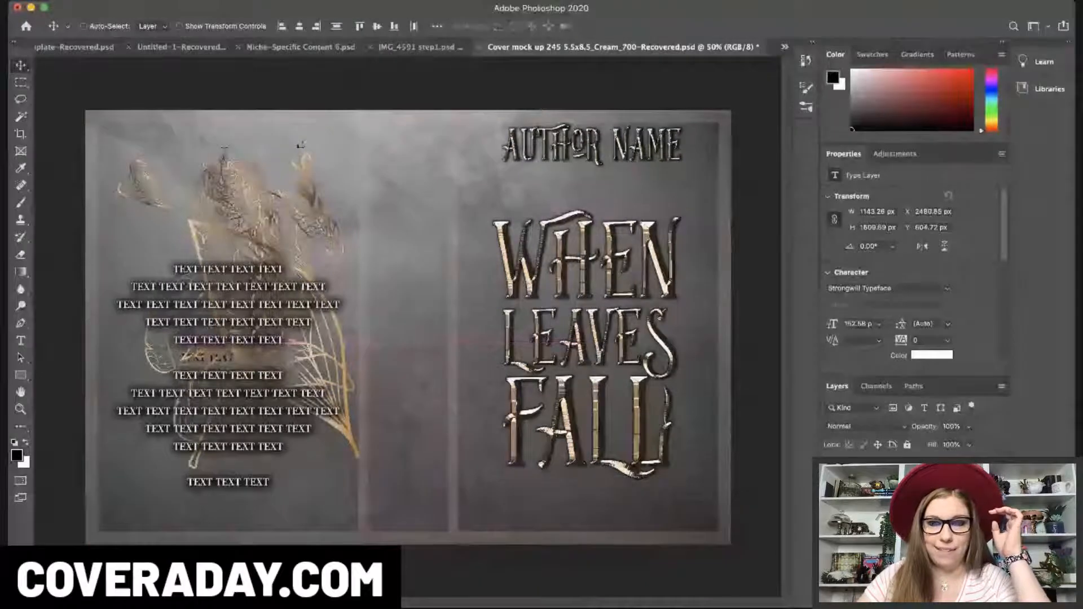
key("super+g")
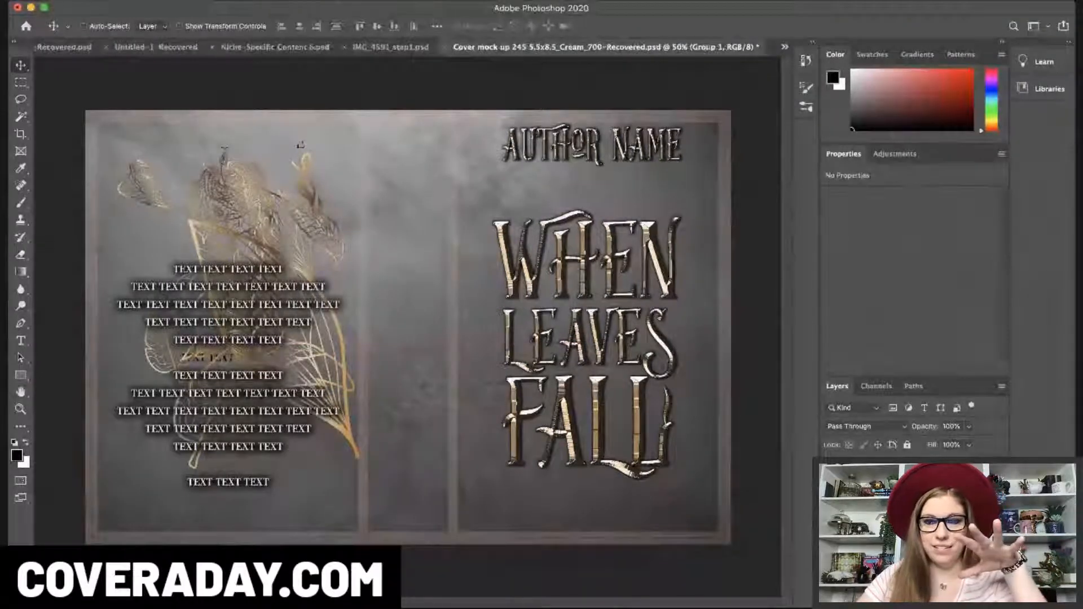
key("super+comma")
key("super+comma")
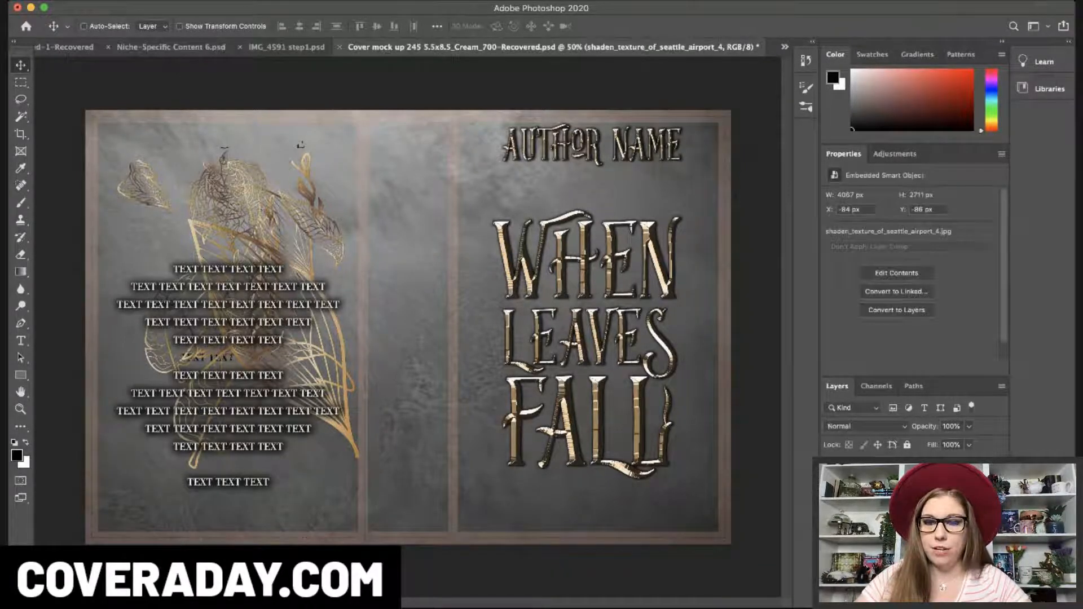
- Duplicate the shaden_texture_of_seattle_airport_4 background layer and set the copy's blend mode to Multiply
key("super+j")
left_click(863, 427)
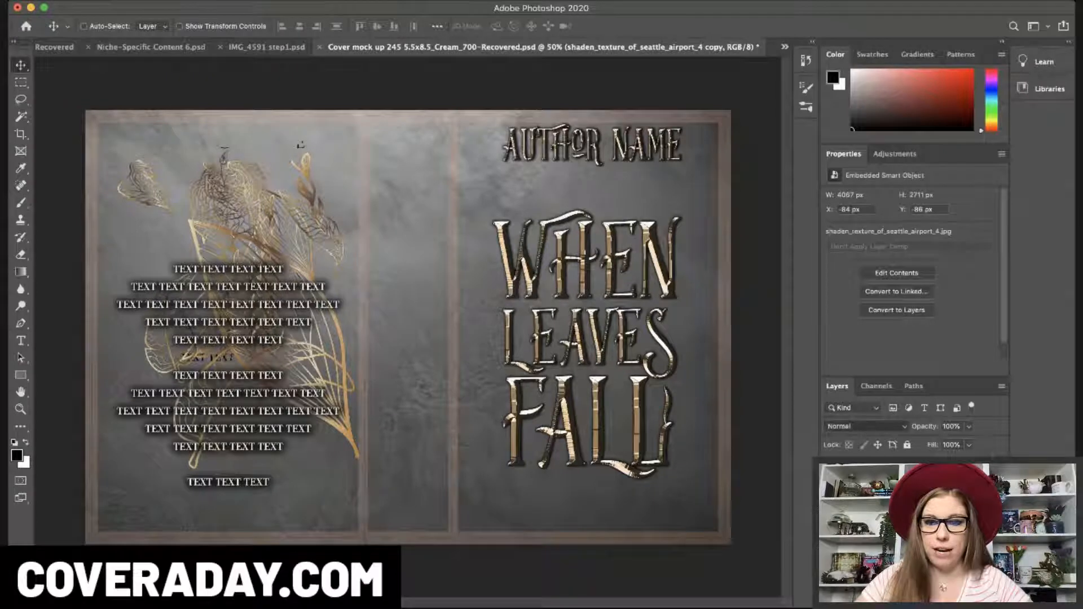
left_click(948, 354)
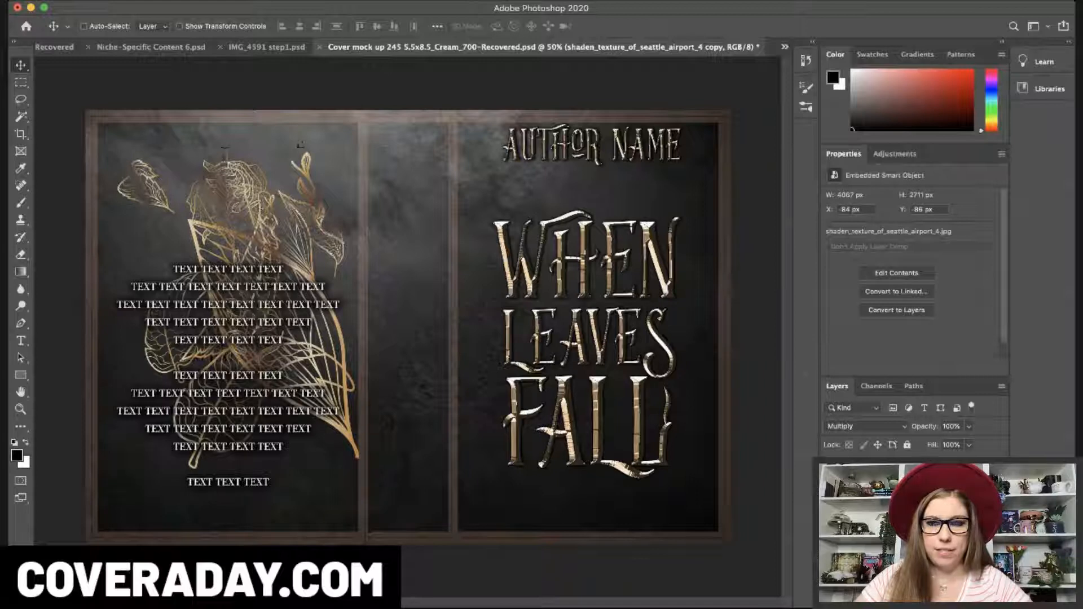
- Add a layer mask to the Multiply texture copy and enlarge the brush to 1200 px for masking
left_click(896, 588)
left_click(20, 202)
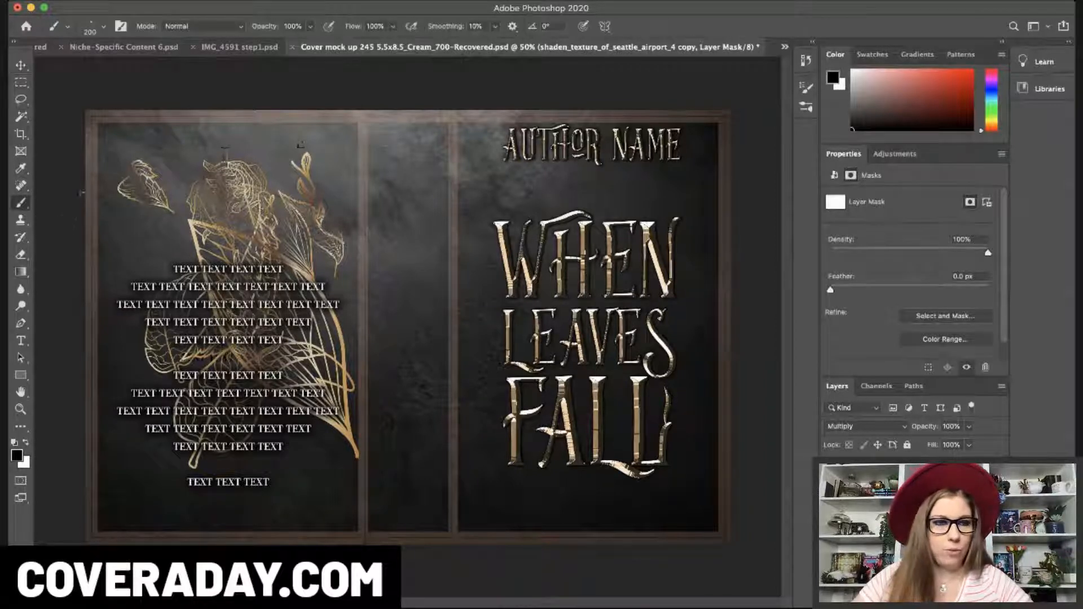
key("bracketright")
key("bracketright")
key("bracketright")
key("bracketright")
key("bracketright")
key("bracketright")
key("bracketright")
key("bracketright")
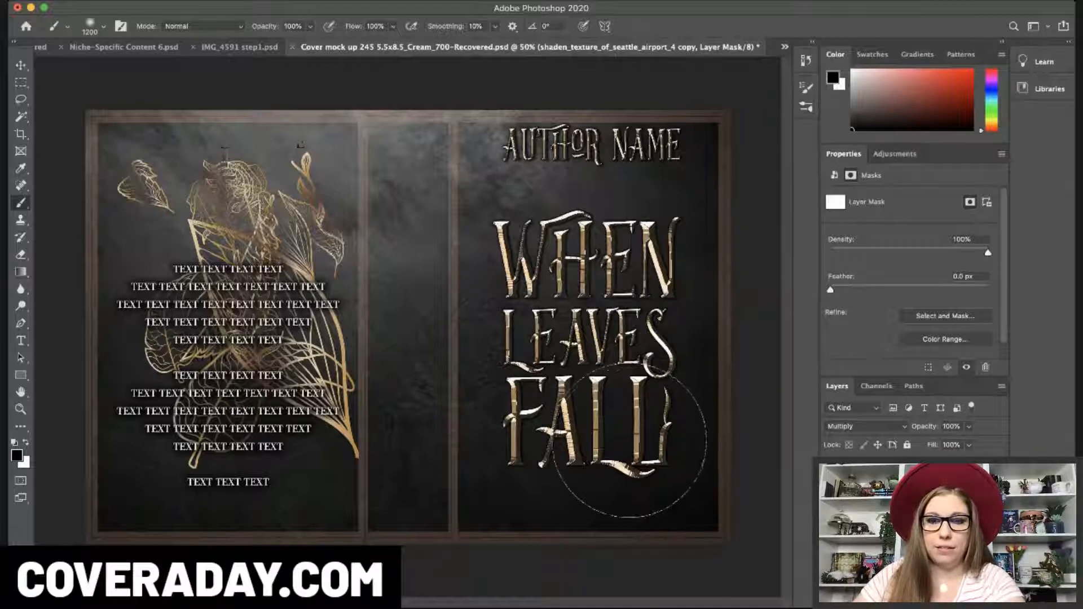
- Lighten the background around the bottom of "Fall" on the mask with black at 45% brush opacity, and soften it with white
left_click(630, 444)
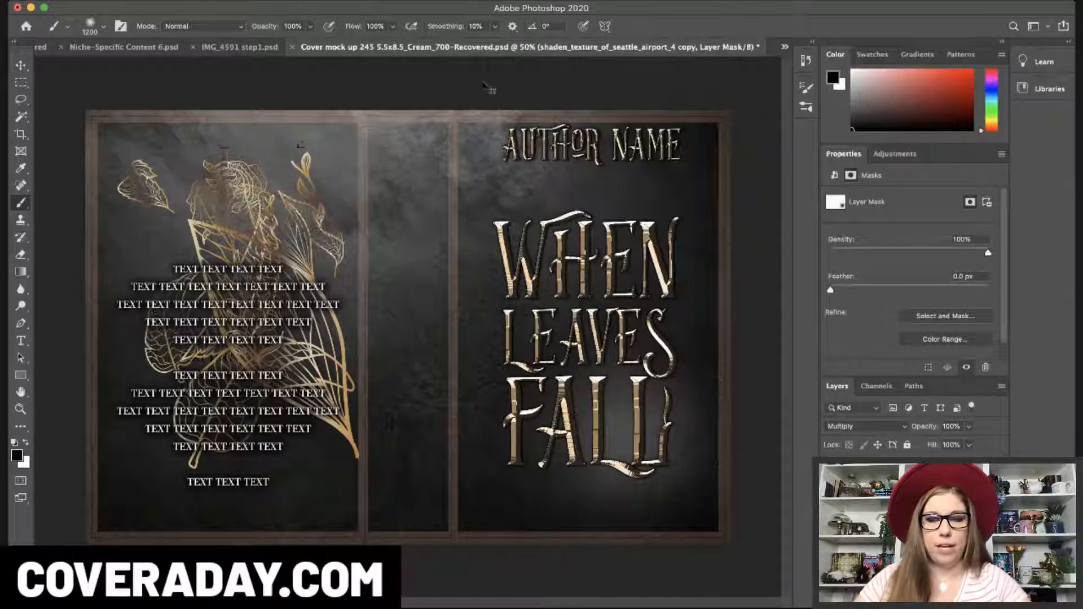
key("super+z")
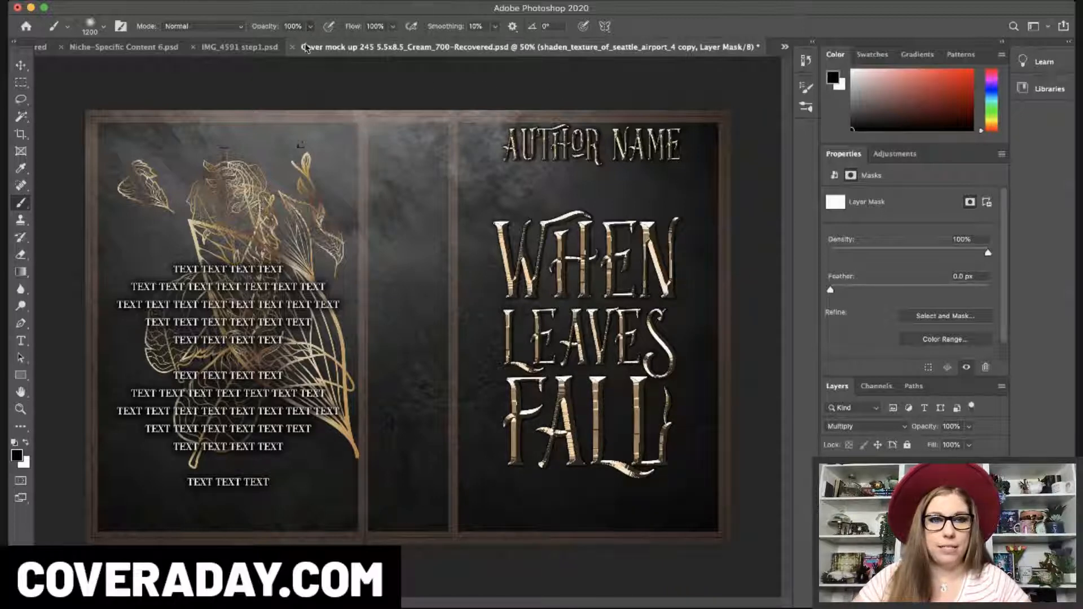
key("4")
key("5")
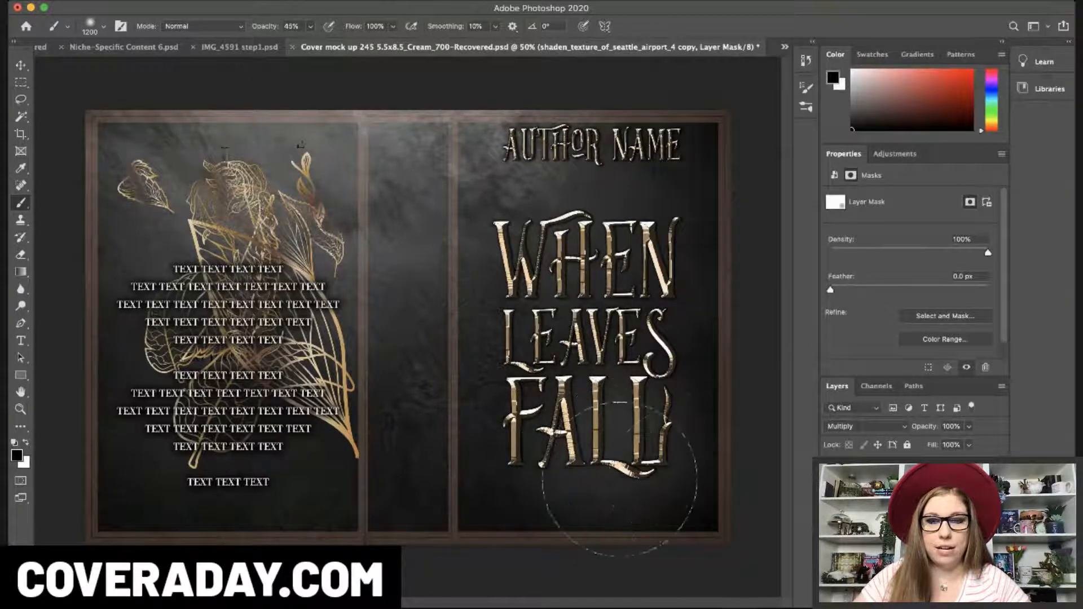
left_click(642, 498)
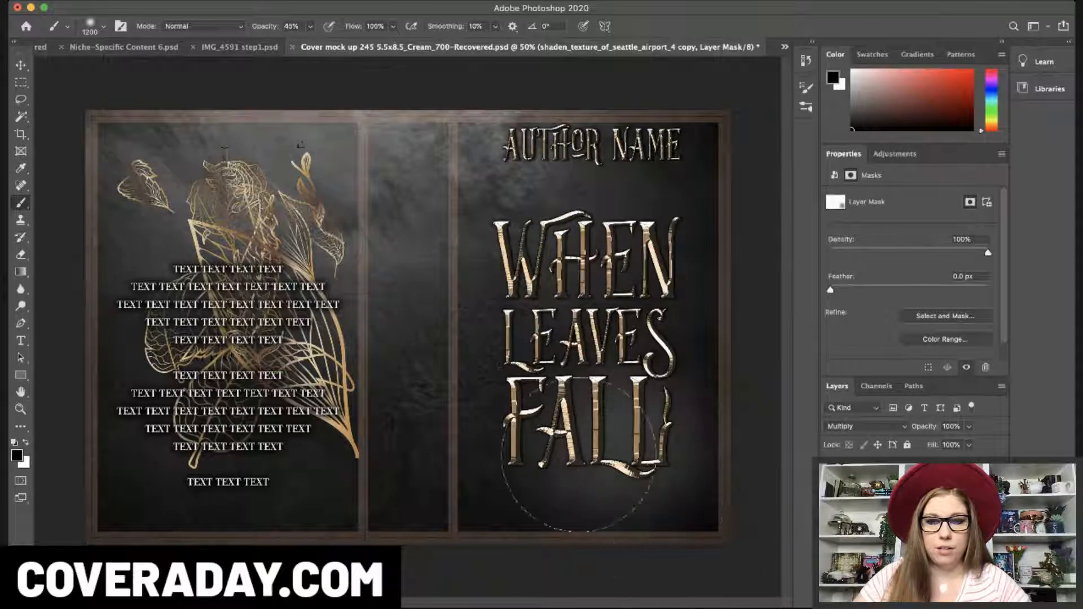
key("x")
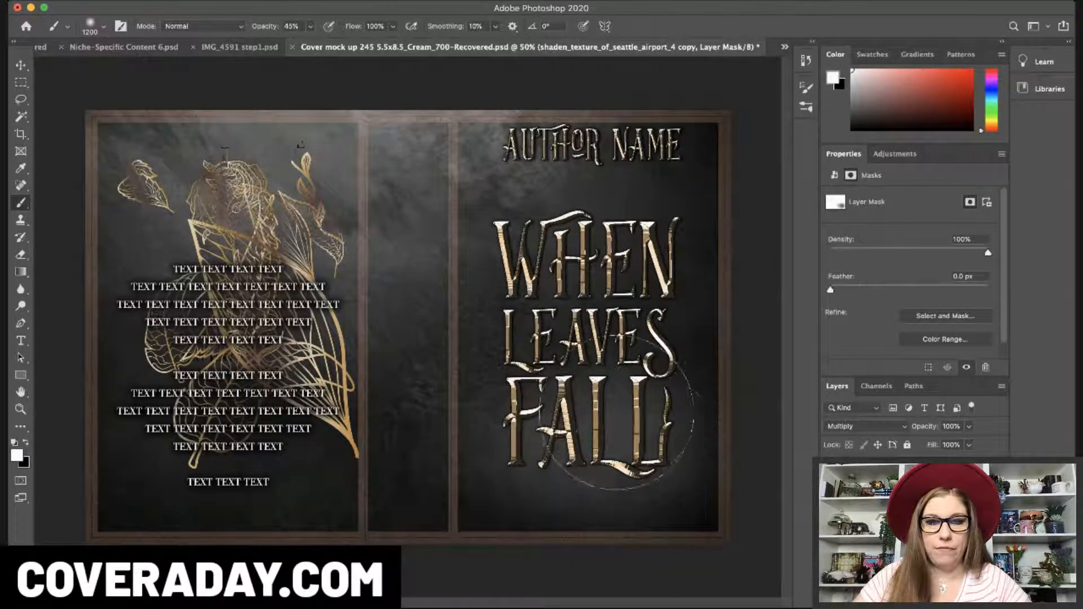
left_click(611, 406)
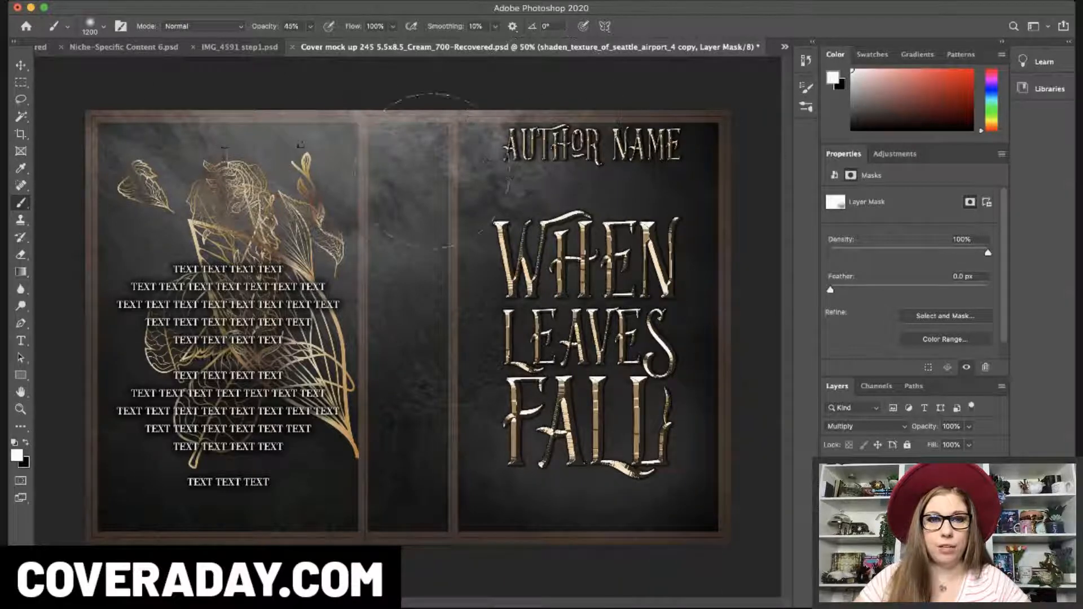
- Lasso the bright upper area from the back cover to the author name and add Brightness/Contrast with brightness -113 and contrast 56
left_click(21, 100)
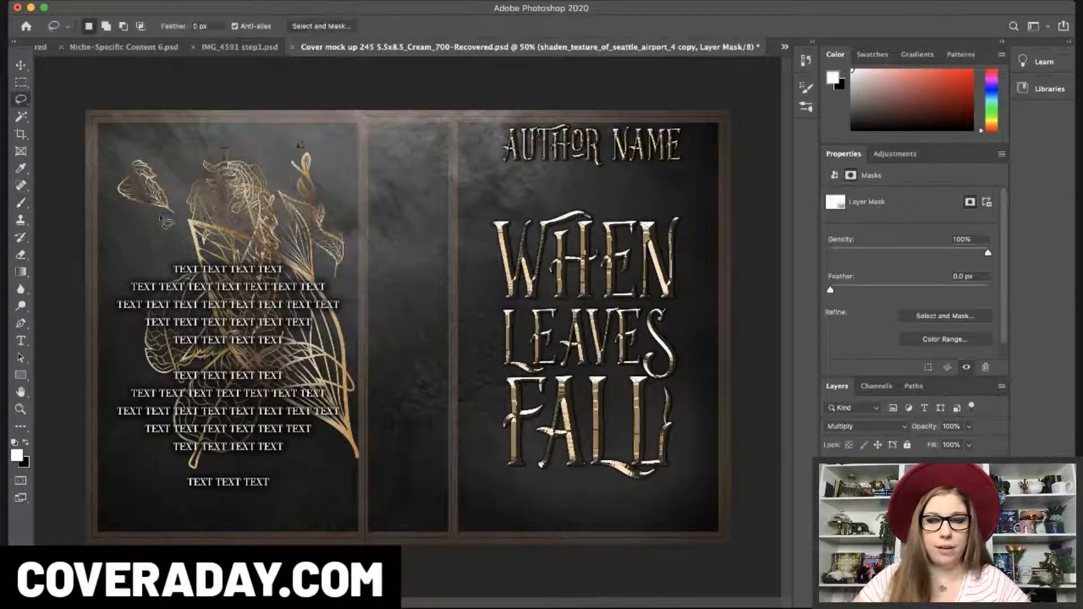
mouse_move(79, 277)
left_mouse_down()
mouse_move(113, 274)
mouse_move(561, 85)
mouse_move(88, 83)
mouse_move(64, 259)
left_mouse_up()
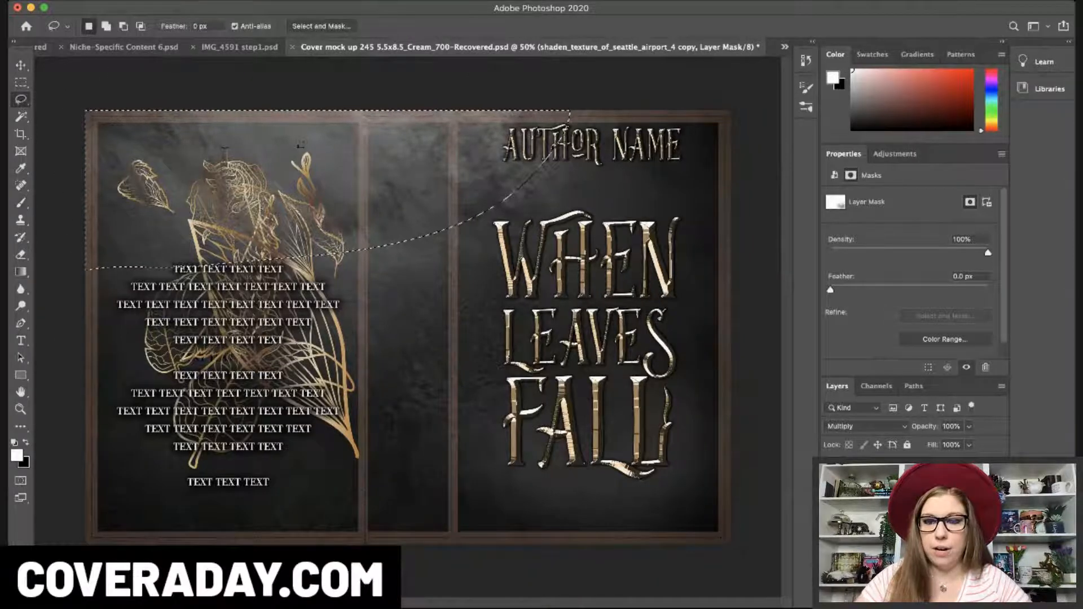
left_click(921, 372)
left_click_drag(909, 237, 849, 236)
left_click_drag(941, 261, 953, 260)
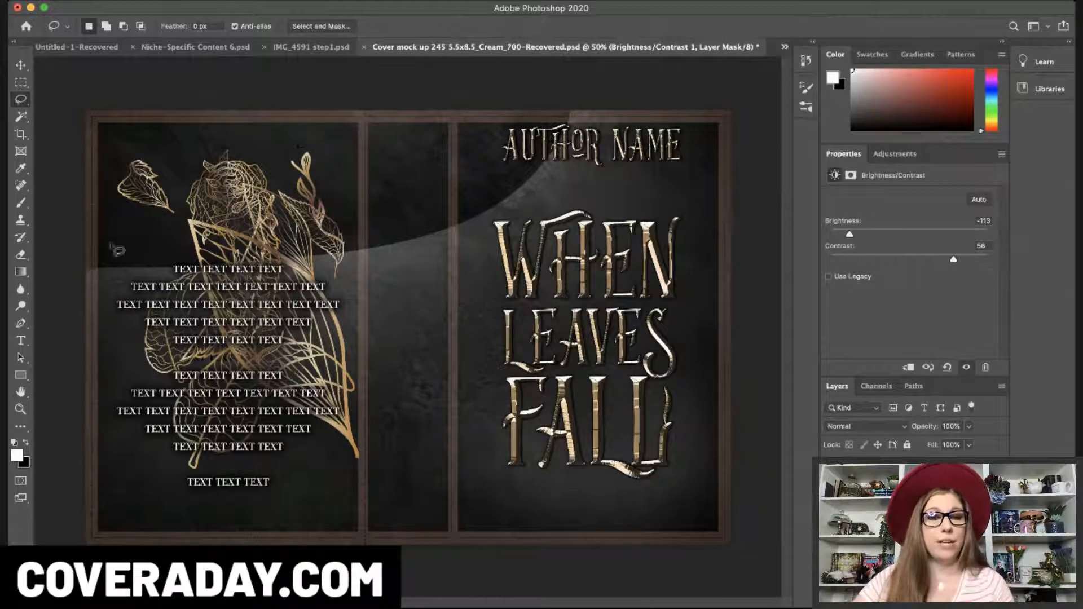
- Paint white along the hard edge of the Brightness/Contrast mask to blend the darkened area into the background
left_click(21, 202)
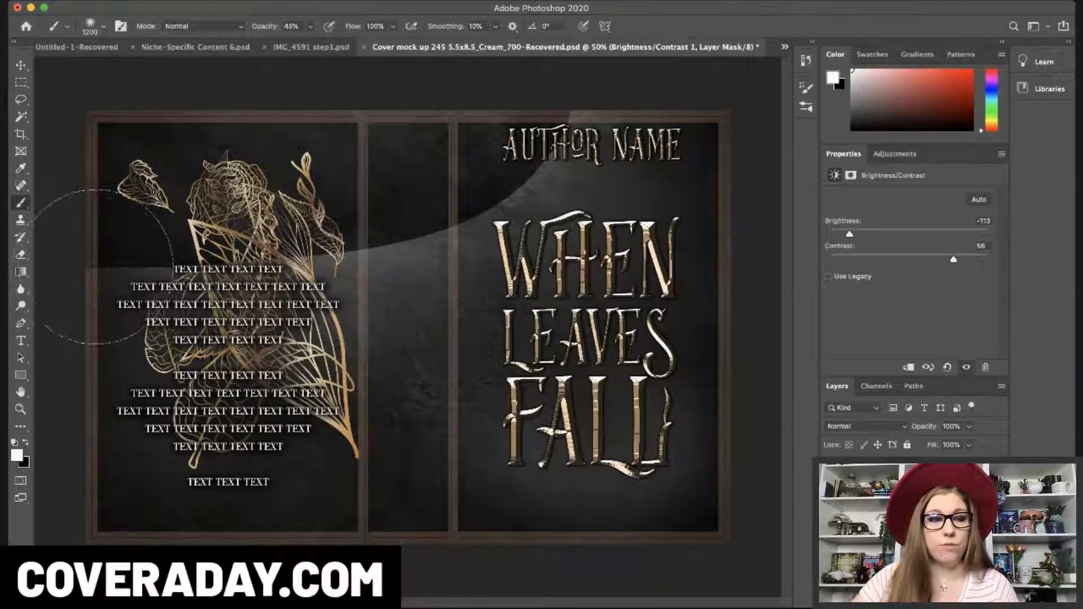
key("0")
mouse_move(136, 259)
left_mouse_down()
mouse_move(199, 250)
mouse_move(300, 256)
mouse_move(446, 202)
mouse_move(493, 145)
mouse_move(581, 119)
left_mouse_up()
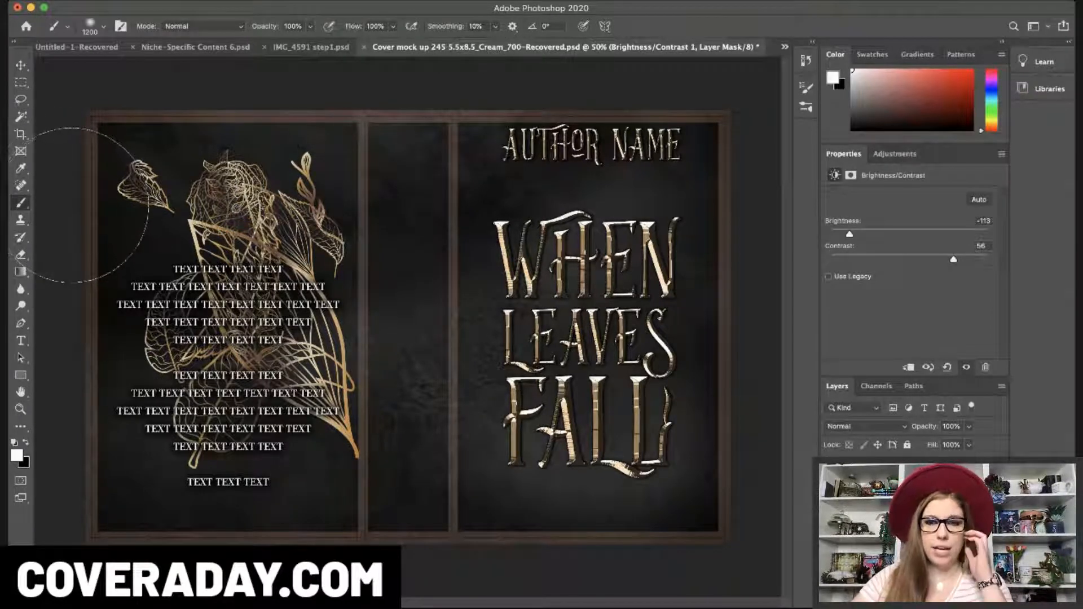
- Nudge the grouped title slightly to the right on the front cover
left_click(22, 64)
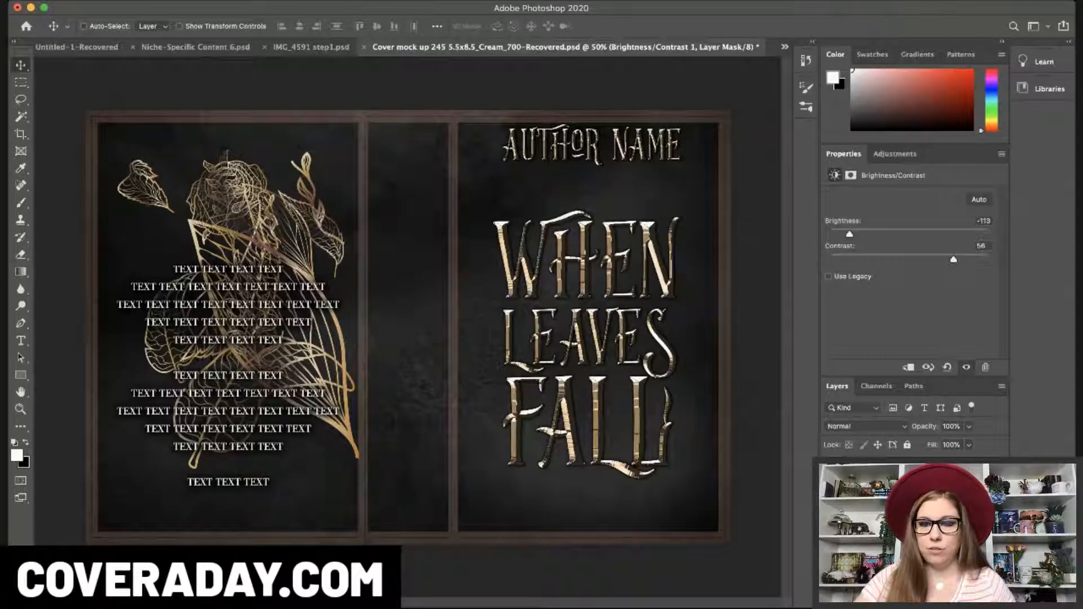
key("super+g")
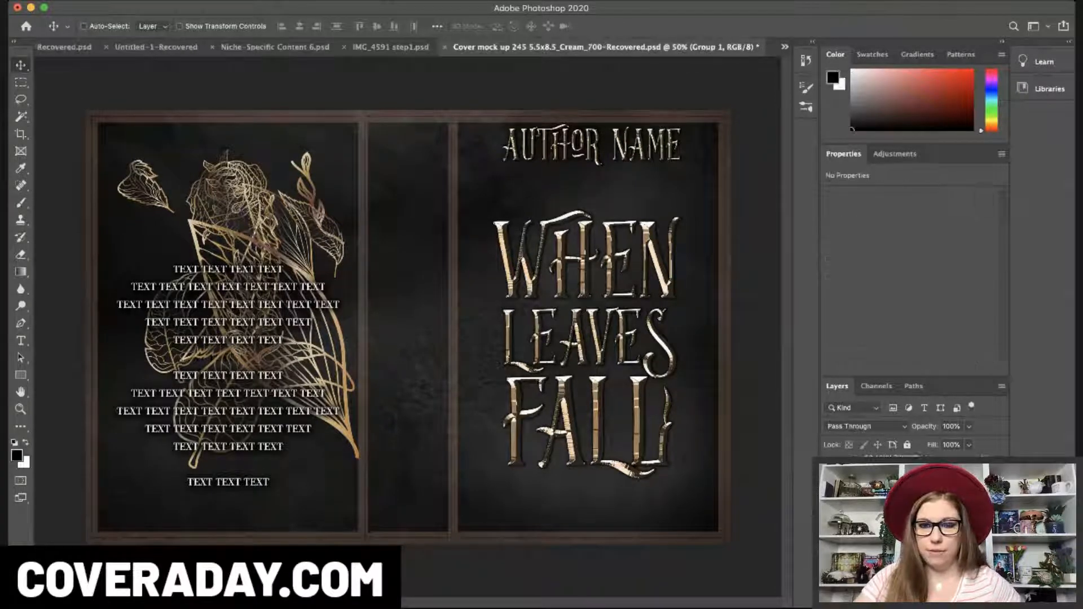
key("shift+Right")
key("shift+Right")
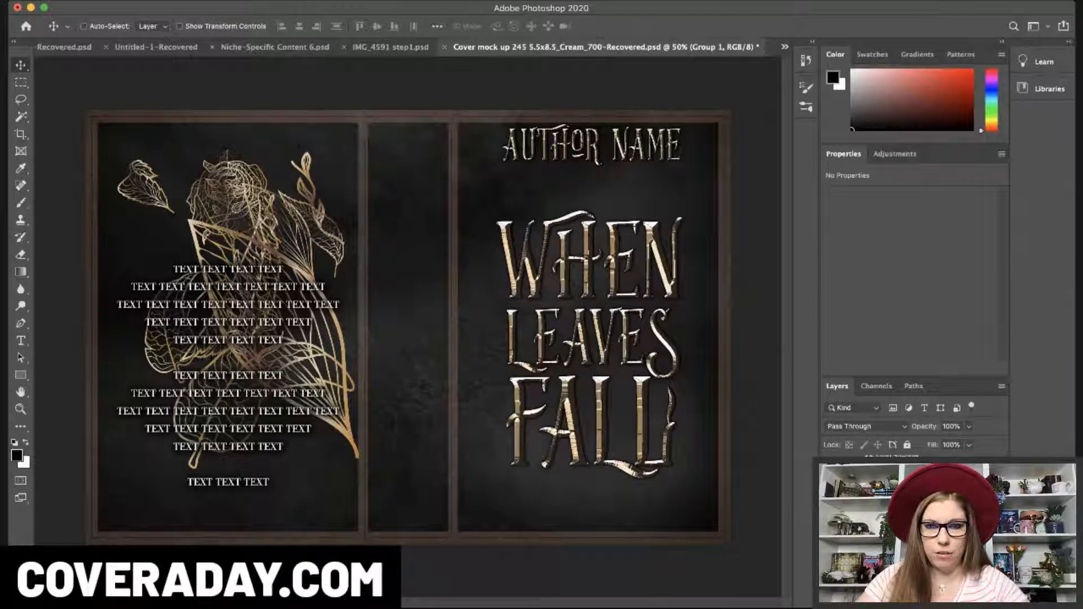
- Nudge the author name slightly to the left to center it above the title
left_click(914, 491)
key("shift+Left")
key("shift+Left")
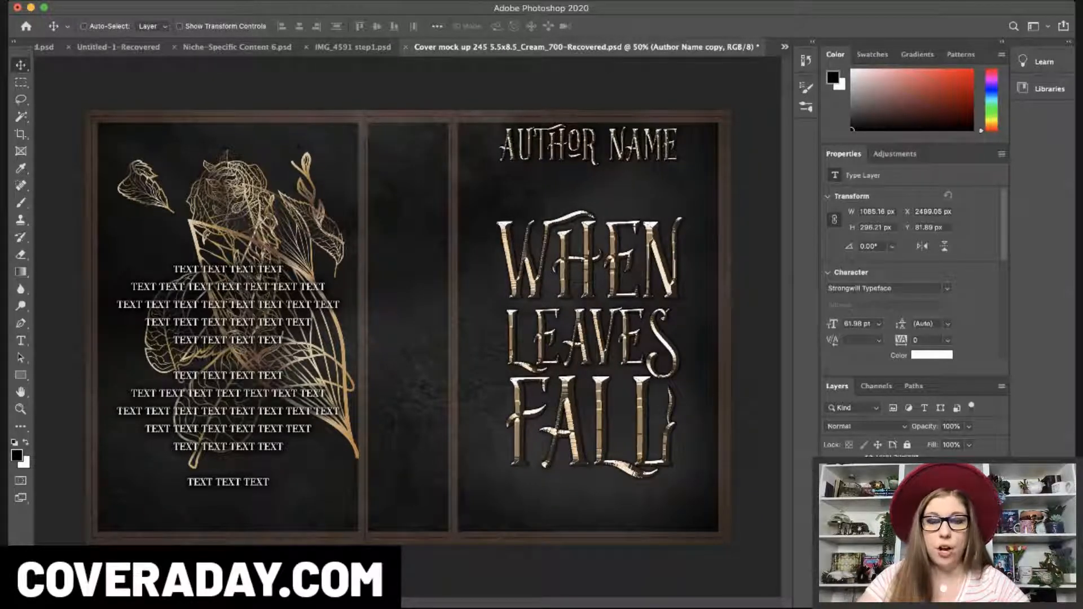
key("Left")
key("Left")
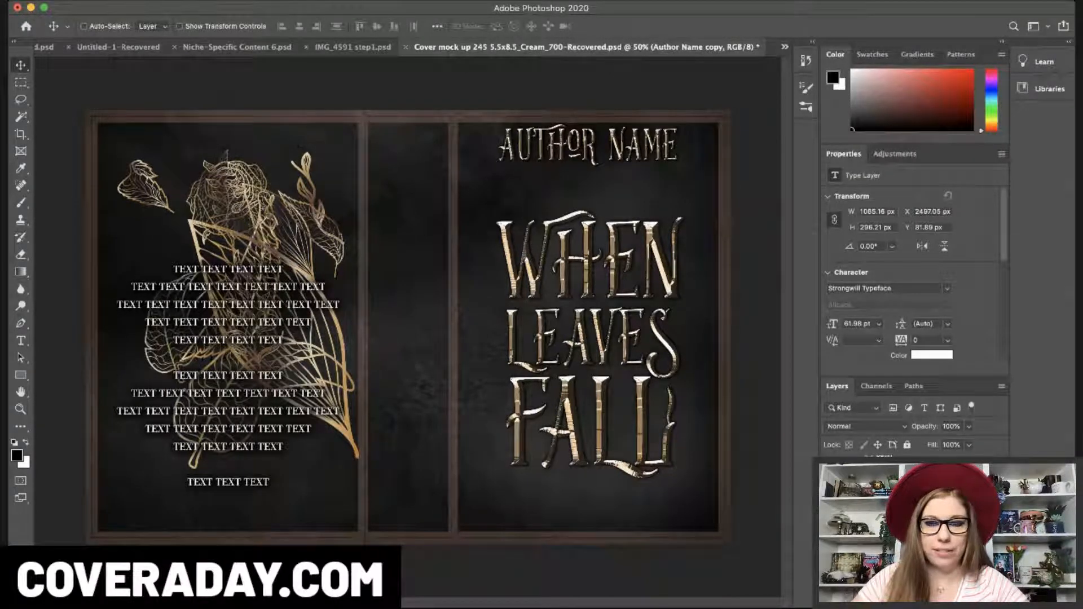
- Move a leaf from the back cover to left of "LEAVES", scale it to about 270 × 373 px, and nudge it right
left_click(295, 228, "super")
left_click_drag(179, 333, 476, 316)
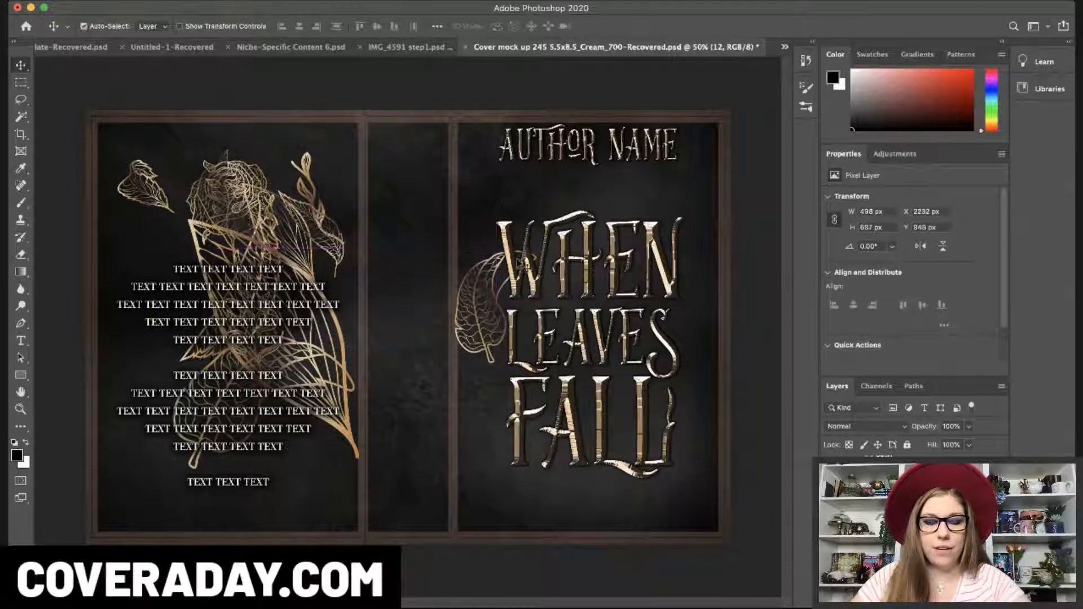
key("super+t")
left_click_drag(536, 251, 500, 302)
key("Return")
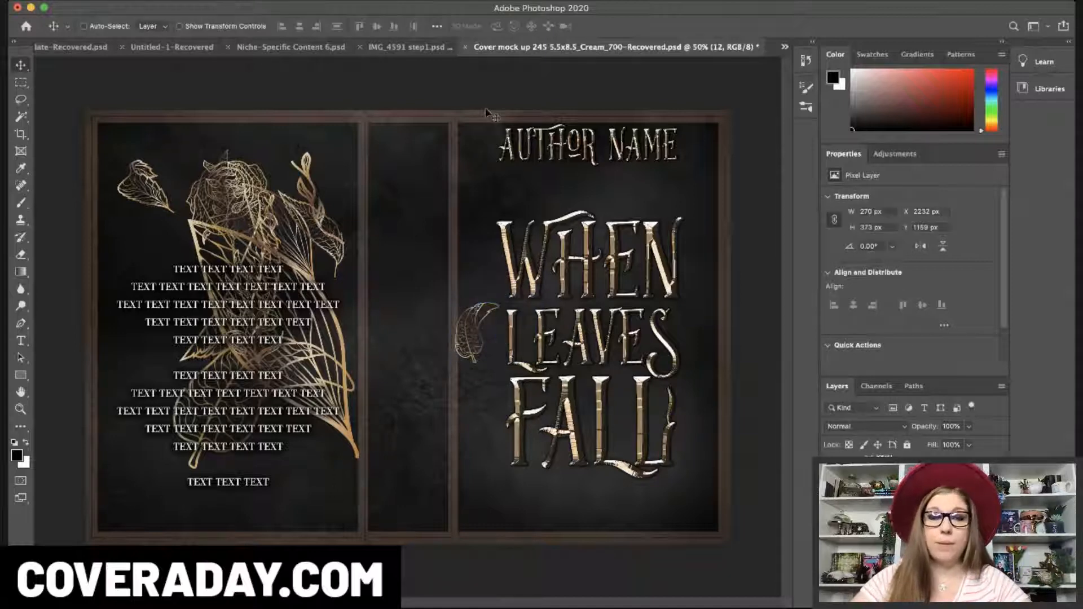
key("shift+Right")
key("shift+Right")
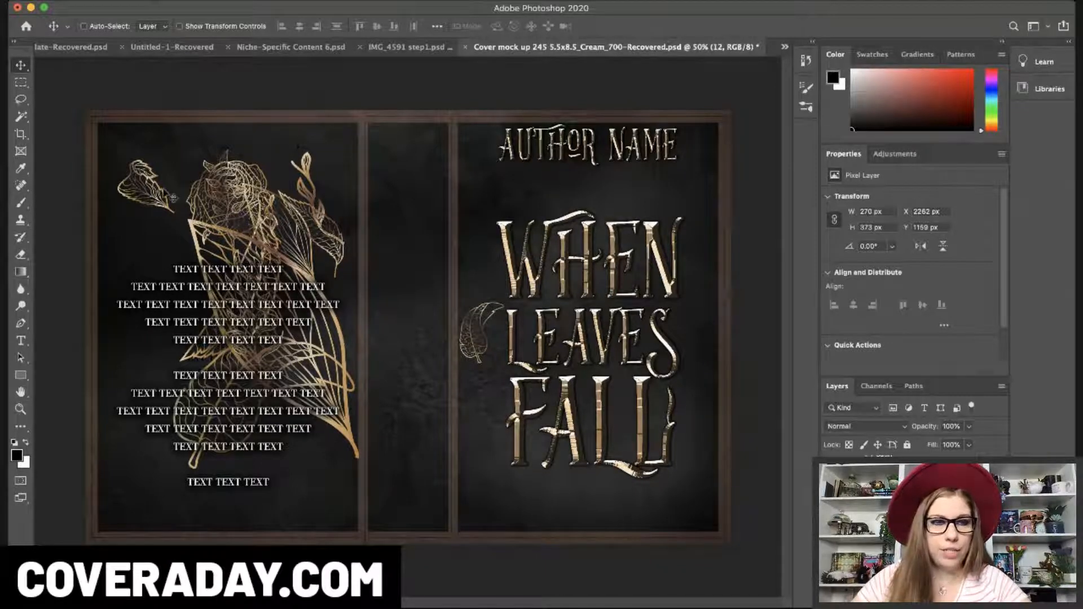
- Erase the stray fragment at the tip of the many-leaved sprig and place it right of "WHEN" near the front cover's edge
left_click(244, 189, "super")
mouse_move(144, 197)
left_mouse_down()
mouse_move(367, 184)
mouse_move(345, 237)
mouse_move(337, 178)
left_mouse_up()
left_click(21, 99)
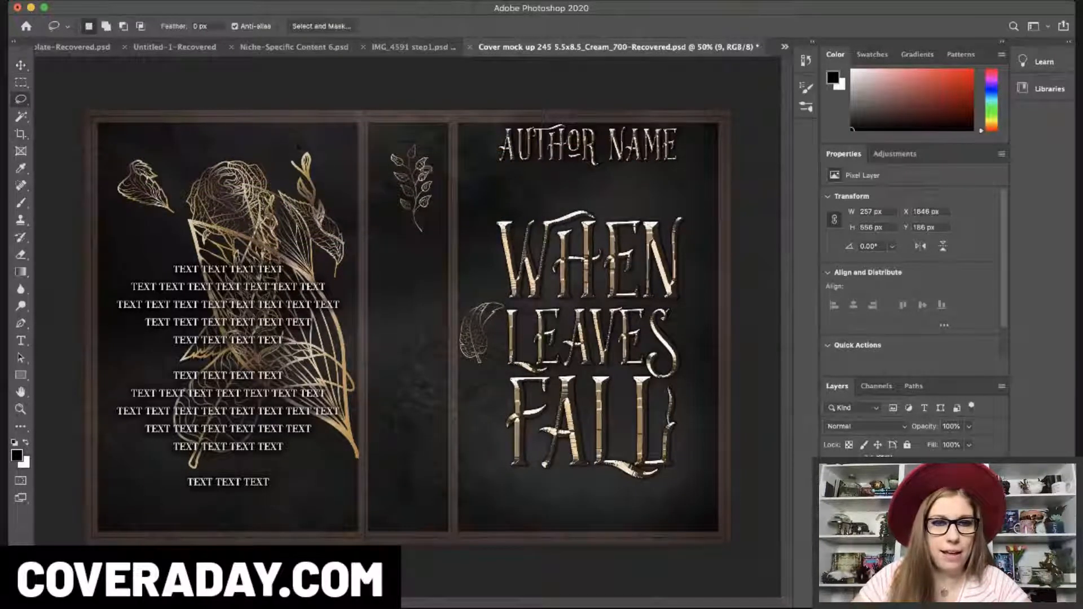
mouse_move(417, 136)
left_mouse_down()
mouse_move(387, 144)
mouse_move(419, 147)
left_mouse_up()
key("Delete")
key("ctrl+d")
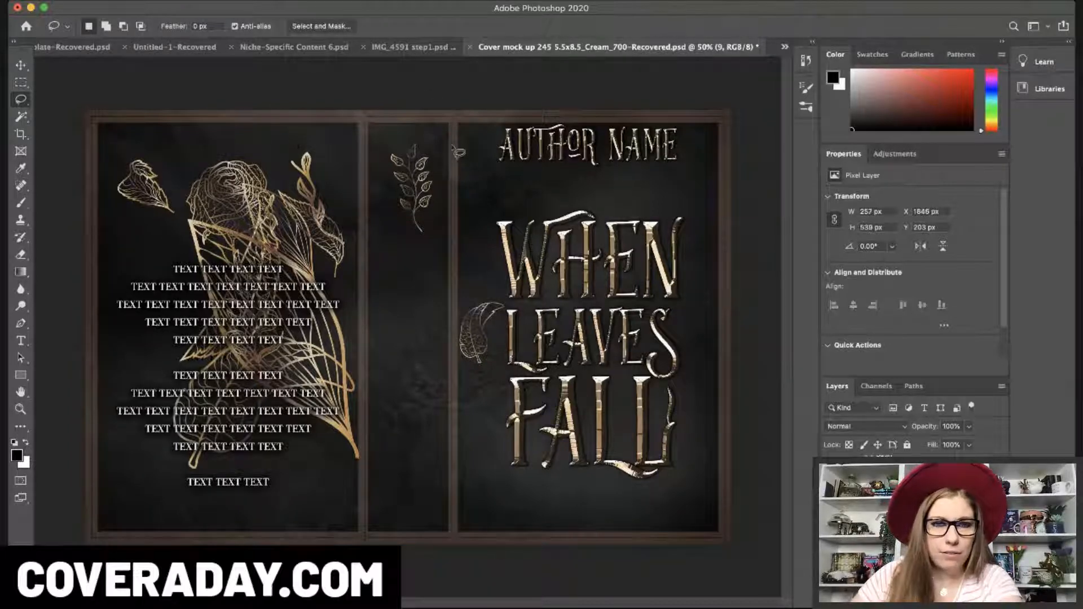
left_click(21, 65)
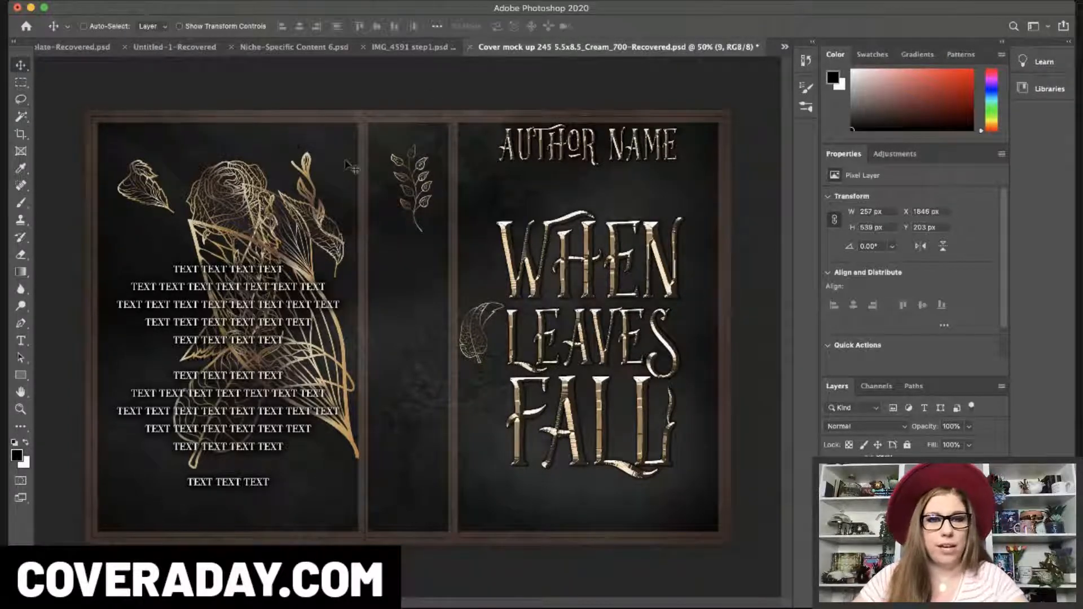
left_click_drag(415, 196, 698, 222)
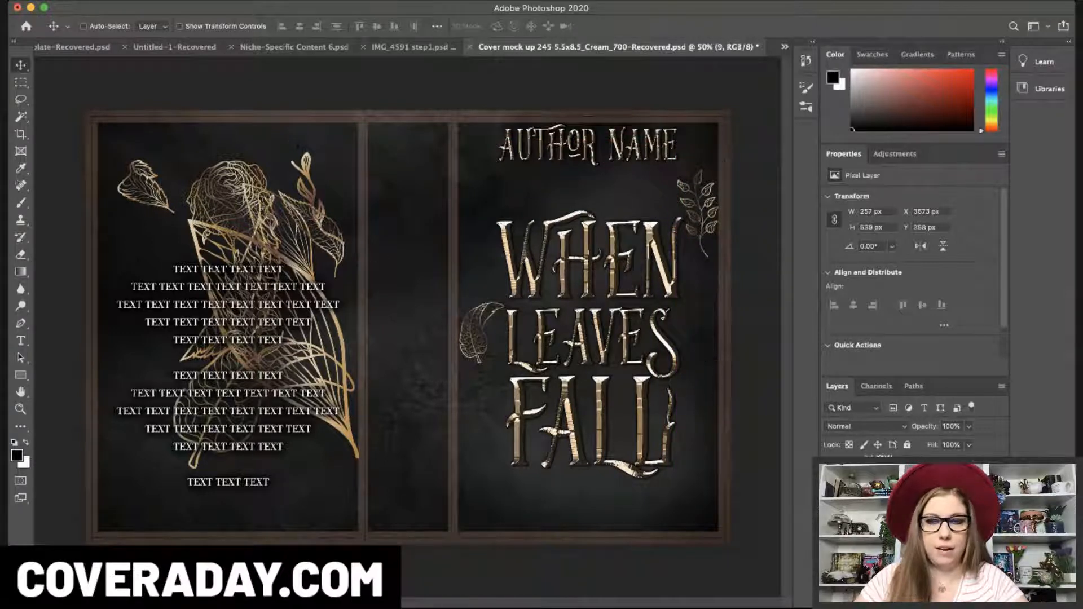
- Place the small bud sprig left of "WHEN" and the large leafy branch in the front cover's lower-left corner
key("alt+]")
left_click_drag(239, 245, 498, 283)
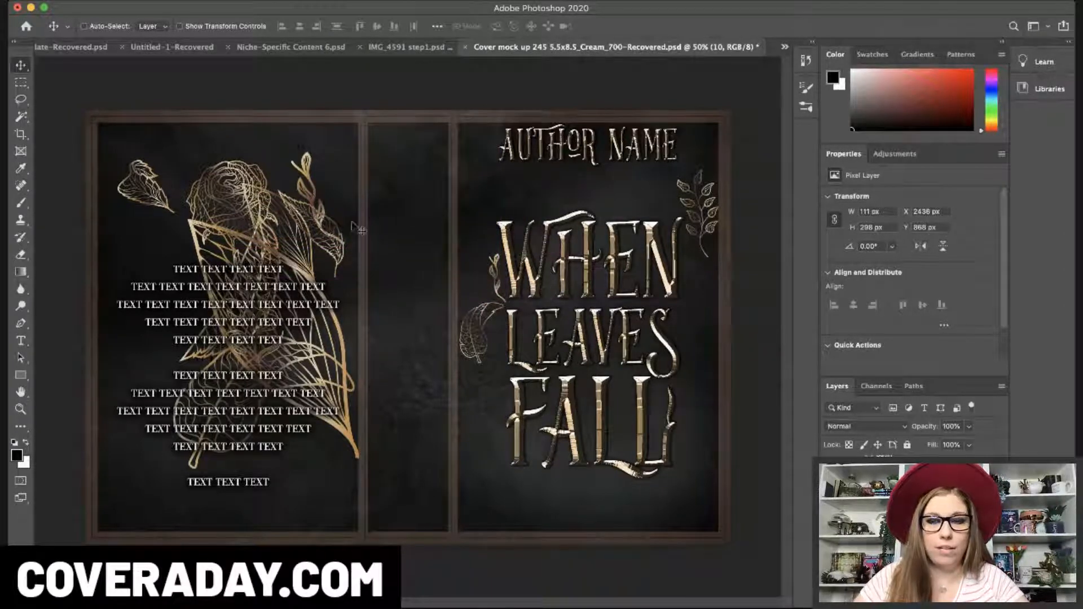
left_click(869, 500)
left_click_drag(169, 200, 584, 311)
left_click_drag(592, 364, 368, 379)
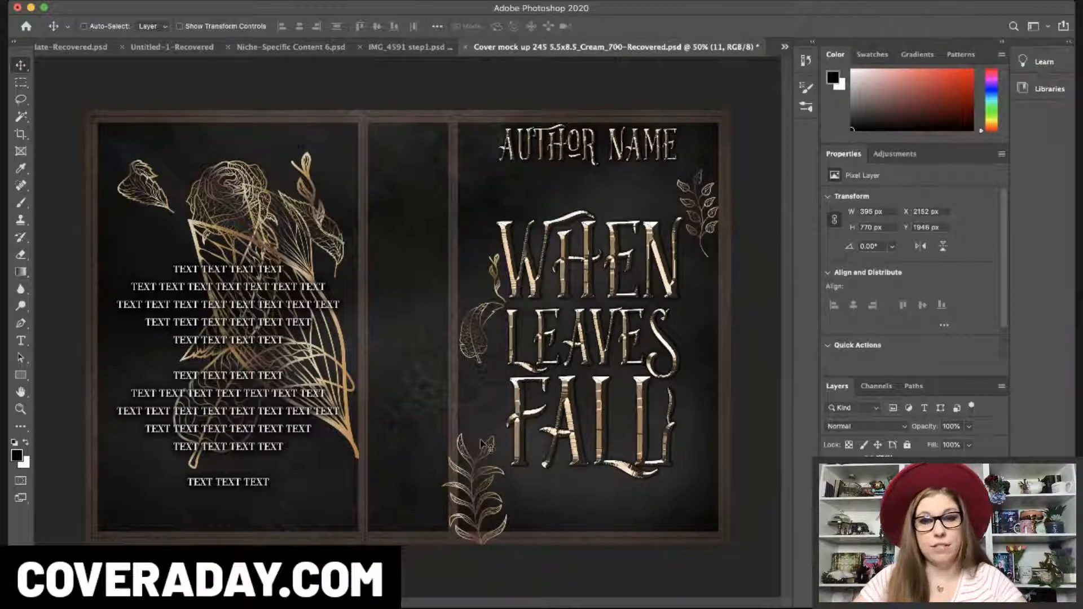
- Move the curled leaf from the back cover's upper-left area to the left end of the author name
left_click(288, 225, "super")
left_click_drag(227, 200, 439, 200)
left_click_drag(356, 197, 486, 179)
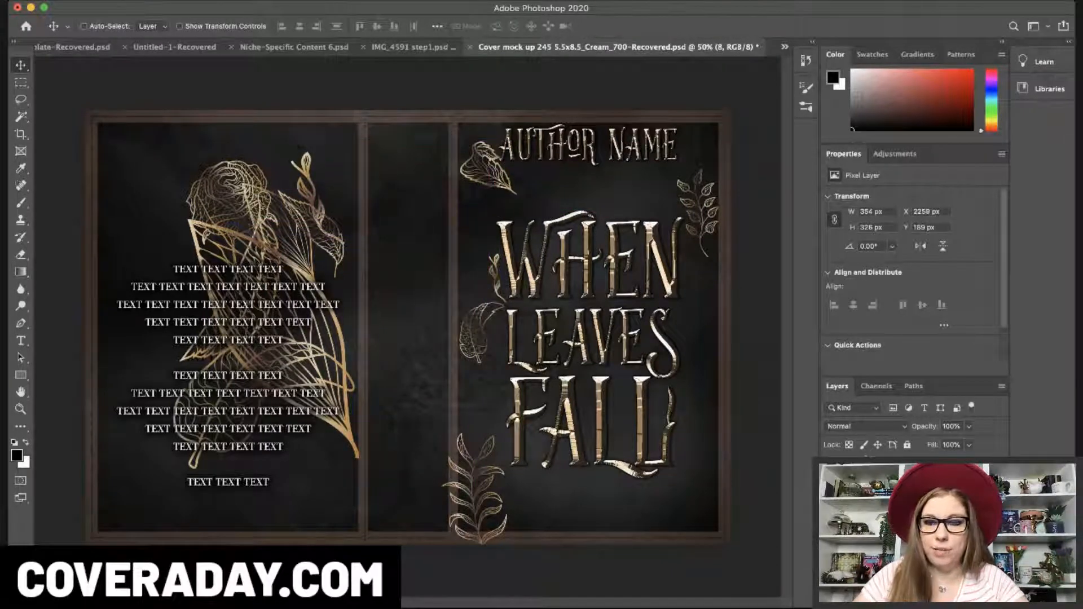
- Scale the rose to 56.87% and place it in the lower-right corner of the front cover
left_click(275, 249, "super")
left_click_drag(285, 254, 460, 276)
key("super+t")
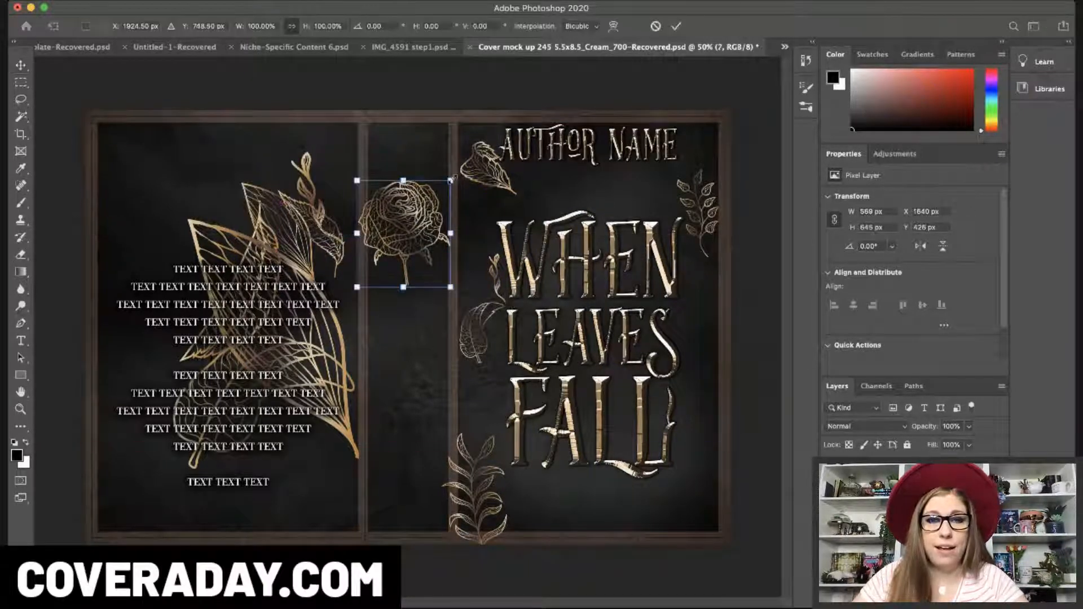
left_click_drag(452, 179, 430, 204)
left_click_drag(394, 249, 698, 495)
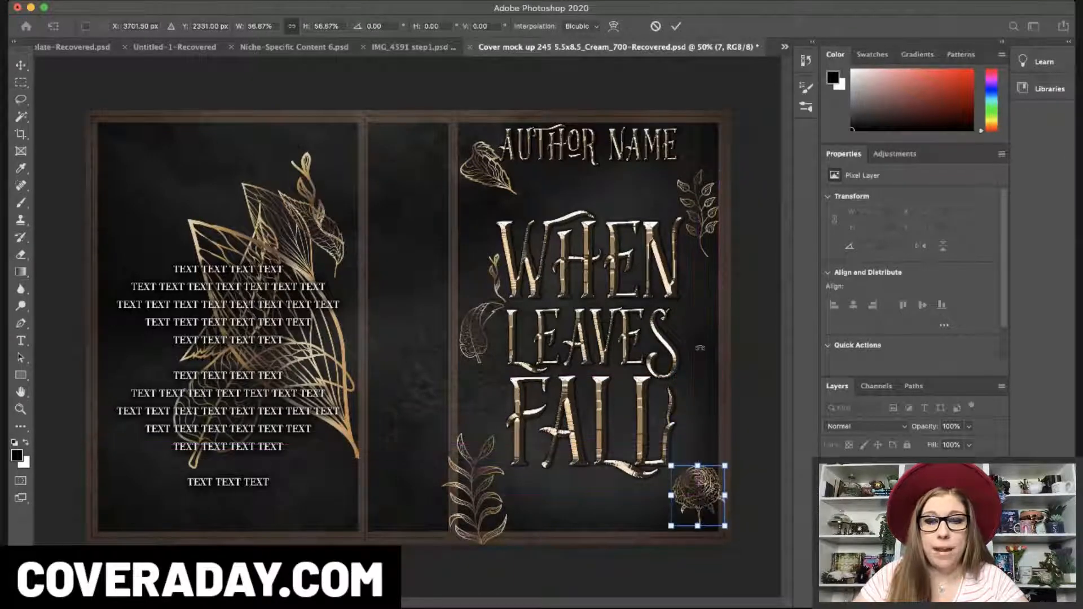
key("Return")
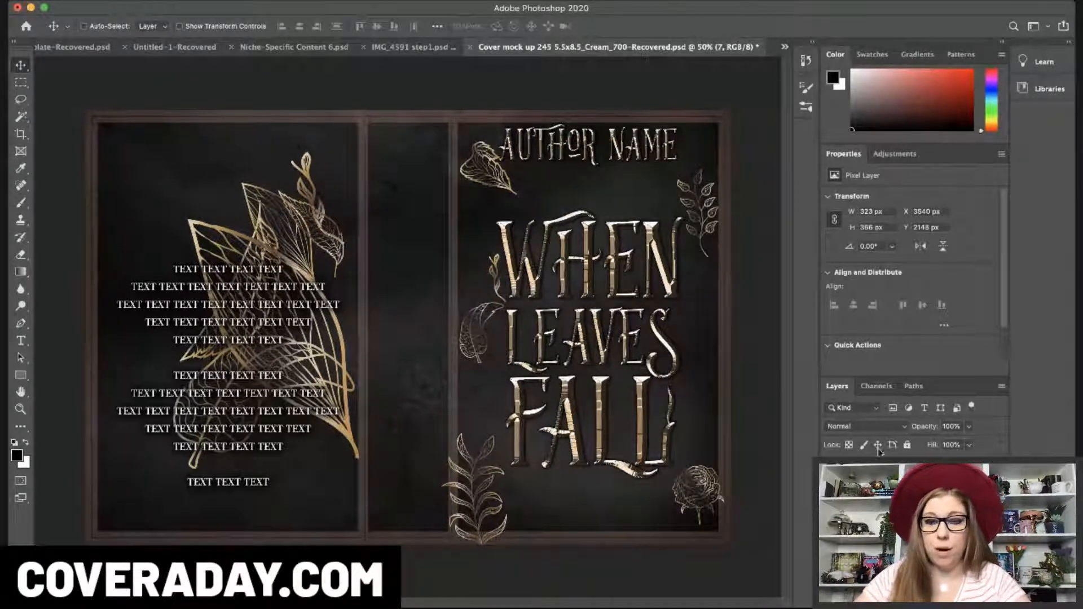
key("Return")
- Place the next back-cover leaf below the curled leaf beside the author name, scaled to about 233 × 299 px
key("alt+[")
left_click_drag(301, 244, 443, 221)
key("ctrl+t")
mouse_move(483, 181)
left_mouse_down()
mouse_move(458, 222)
mouse_move(484, 221)
mouse_move(481, 200)
left_mouse_up()
key("Return")
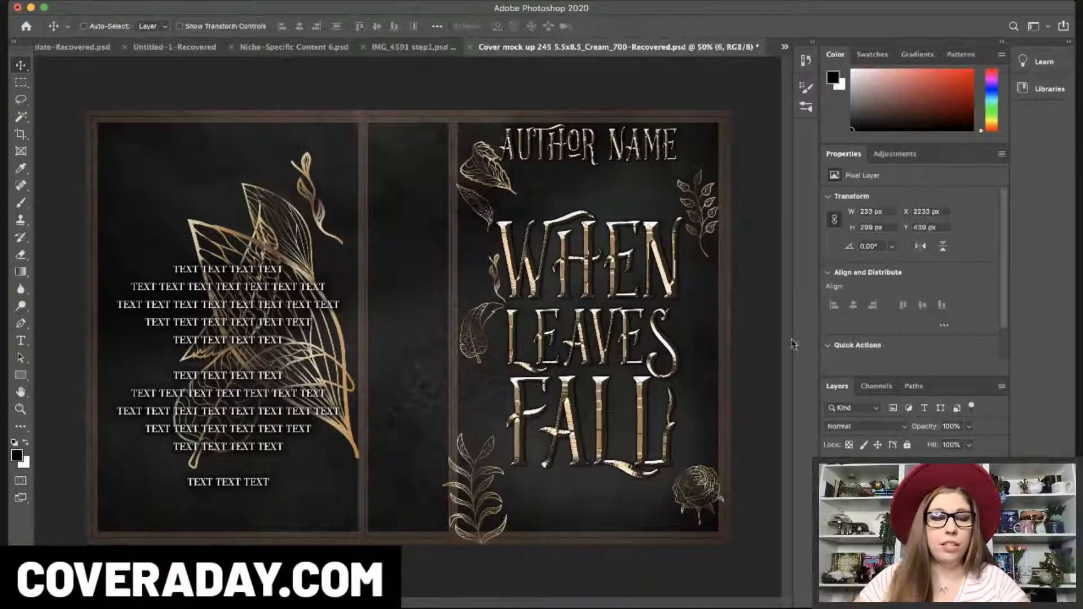
- Scale the pointed leaf to 66.13% and place it left of "FALL", above the leafy branch
left_click(313, 272, "super")
left_click_drag(323, 186, 415, 215)
key("super+t")
left_click_drag(392, 252, 500, 403)
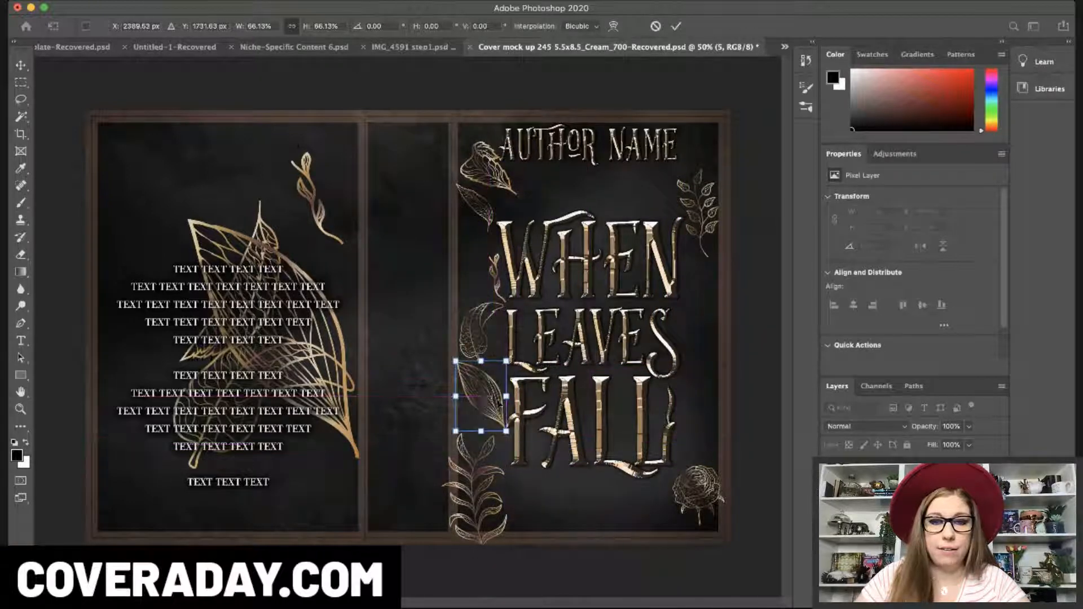
key("Return")
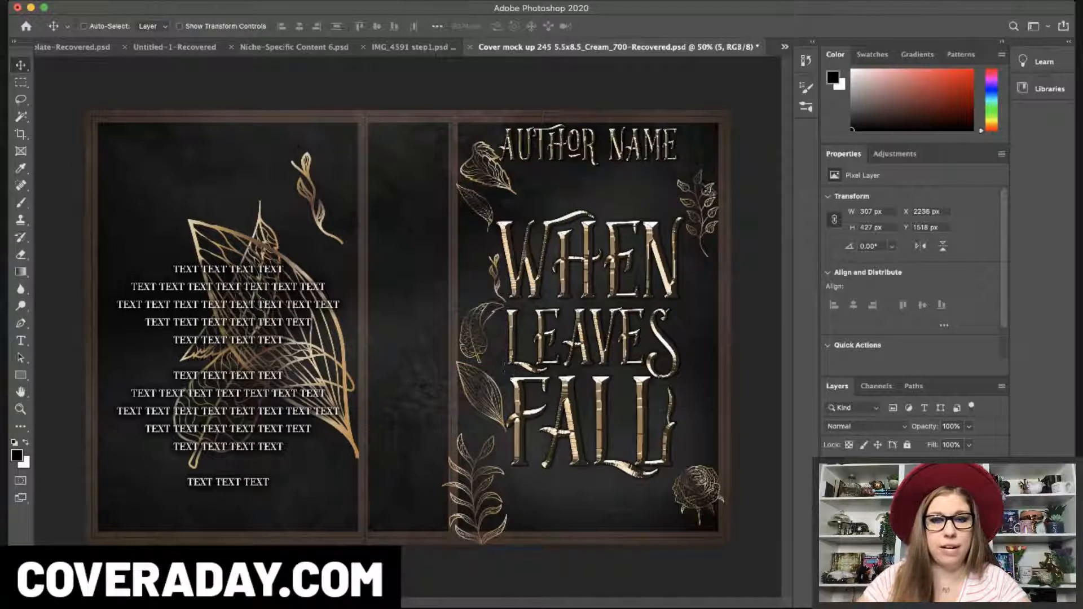
- Scale the large outlined leaf to 24.91%, rotate it 151.03°, and place it just below "FALL"
left_click(869, 490)
left_click_drag(317, 187, 342, 456)
key("ctrl+t")
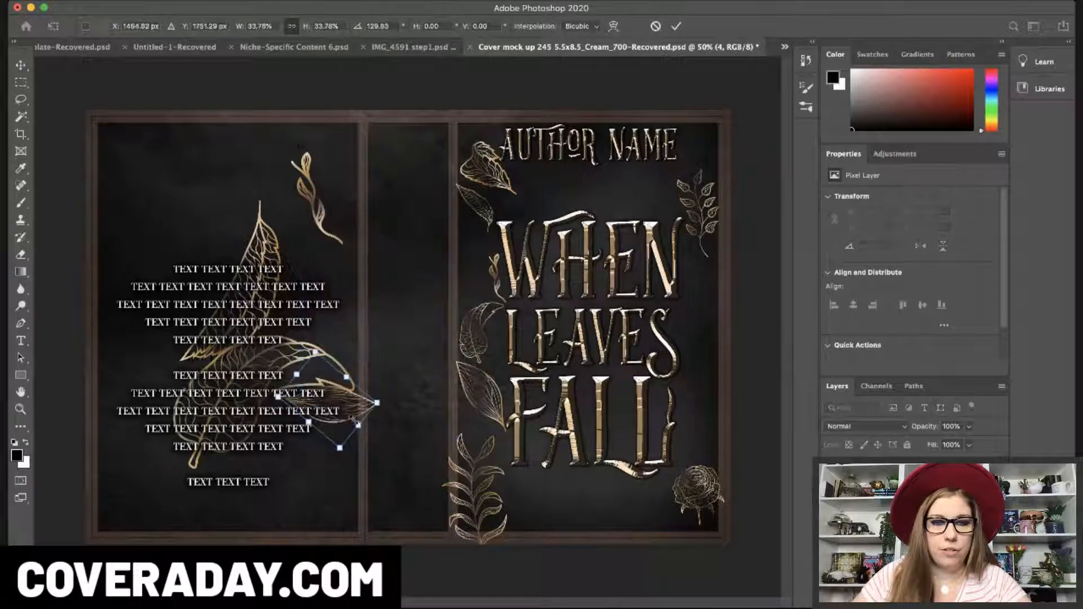
left_click_drag(333, 401, 626, 496)
left_click_drag(663, 443, 680, 460)
left_click_drag(615, 490, 609, 483)
left_click_drag(611, 540, 610, 485)
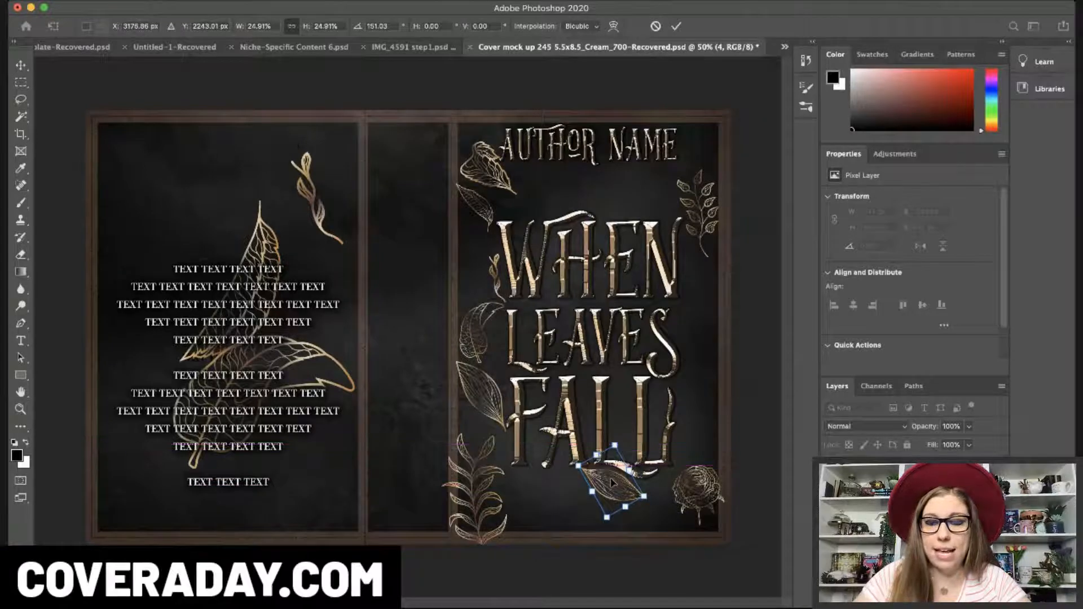
key("Return")
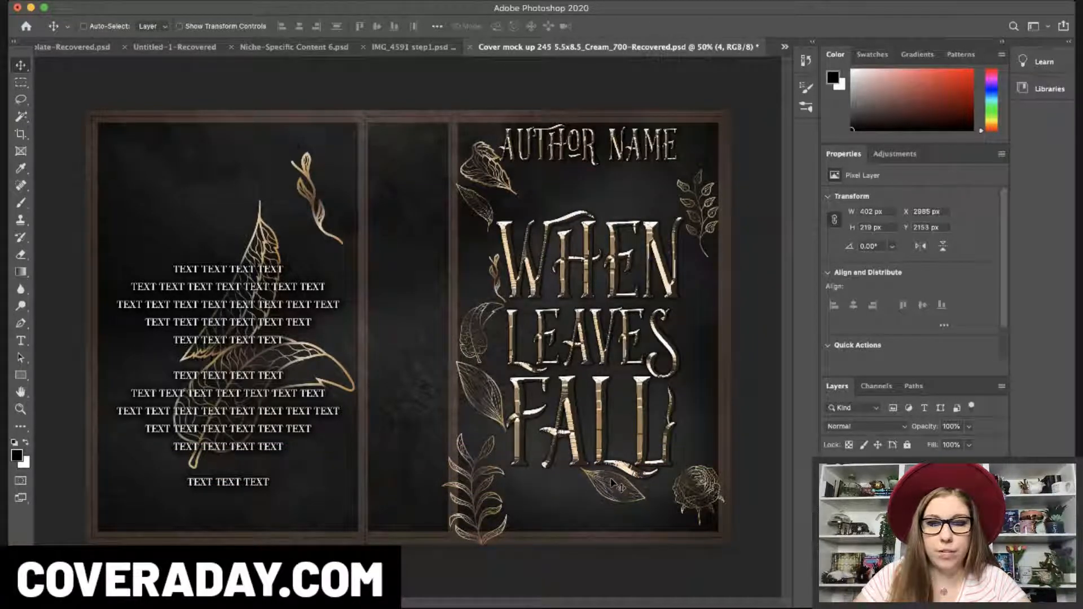
- Rotate the leaf below "FALL" by about -7.49° and nudge it left and up toward the lettering
key("super+t")
left_click_drag(639, 435, 632, 432)
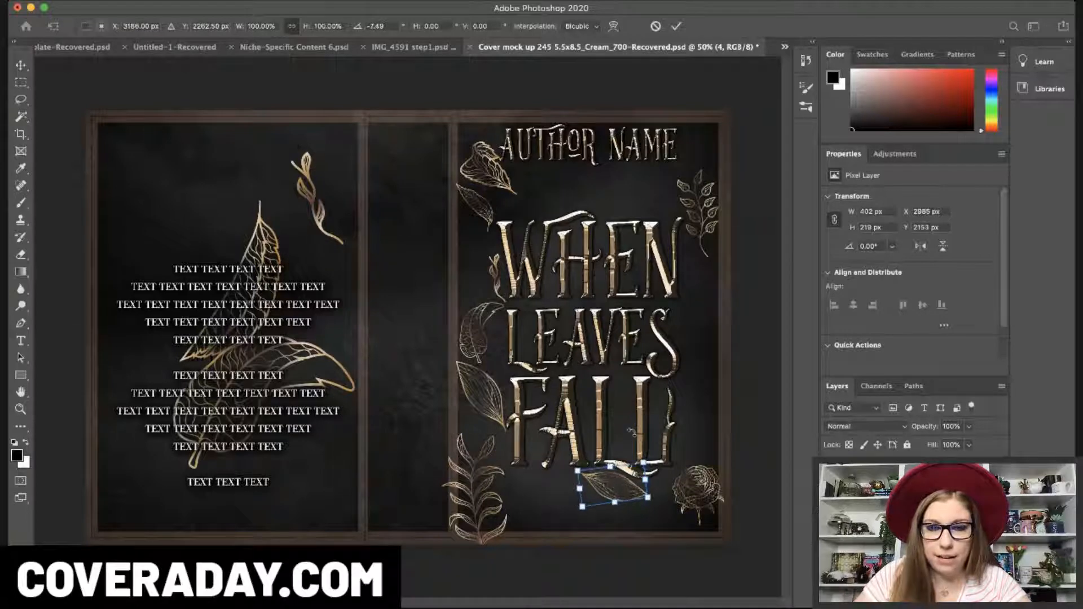
key("Return")
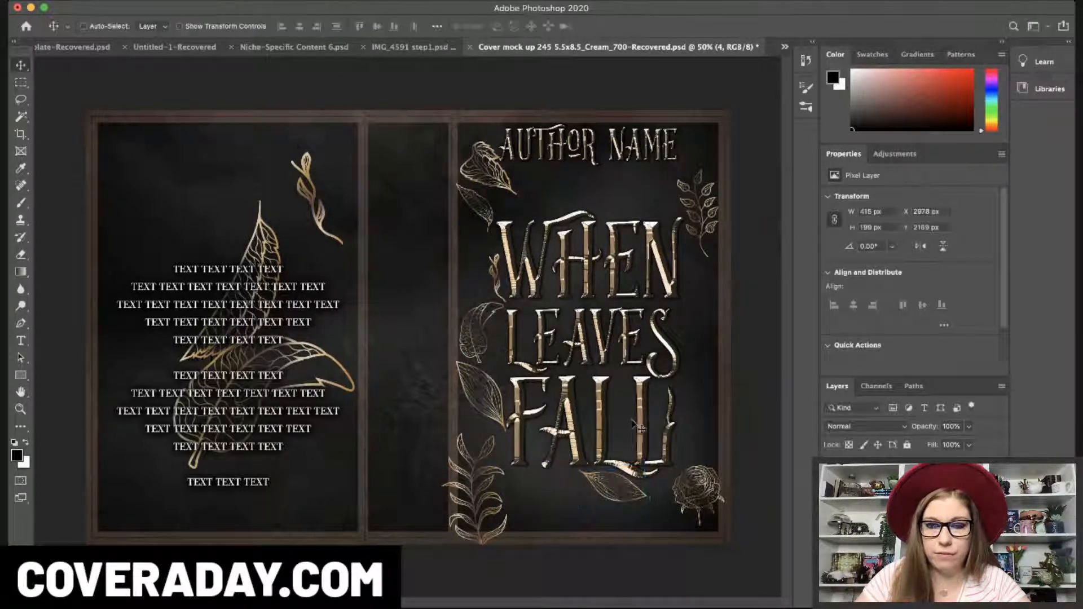
key("shift+Left")
key("shift+Up")
key("shift+Left")
key("shift+Up")
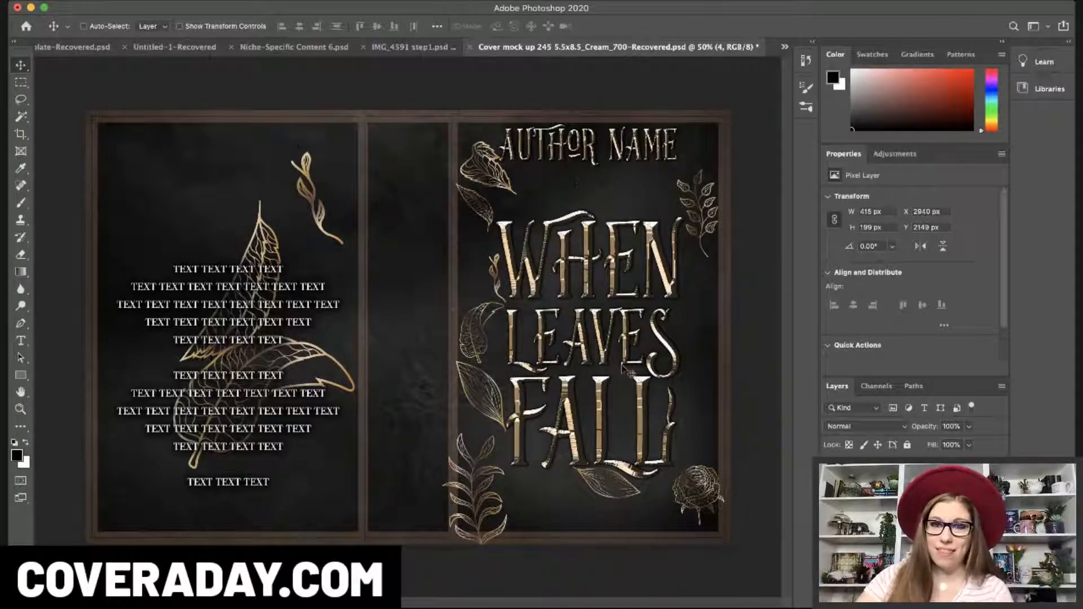
- Place the curved leaf between the author name and the right half of "WHEN", scaled to about 473 × 333 px
left_click(881, 496)
left_click_drag(308, 193, 407, 165)
key("super+t")
left_click_drag(465, 305, 658, 210)
key("Return")
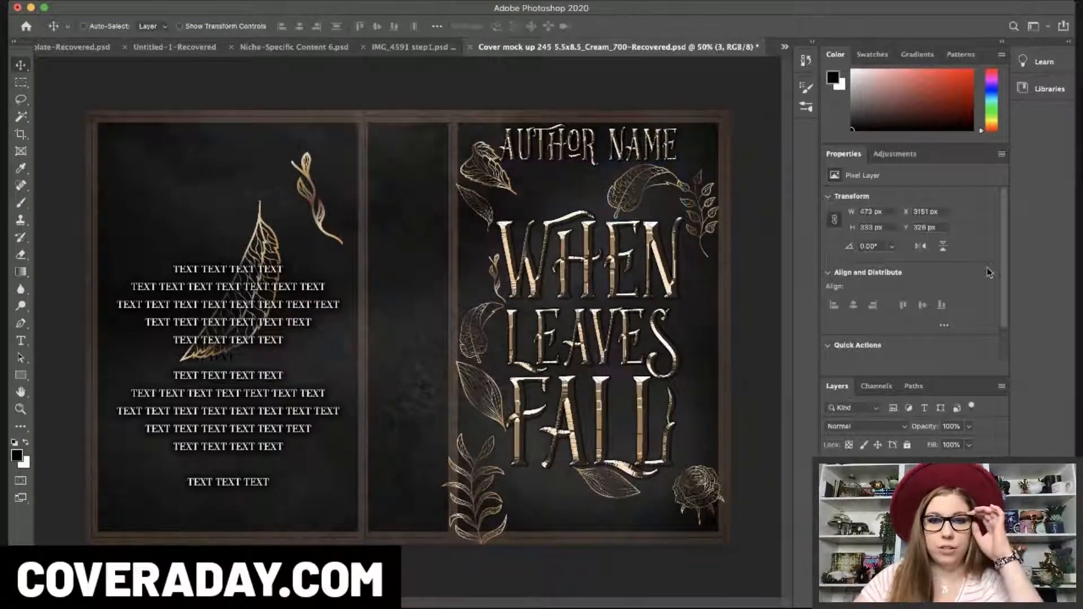
- Erase the stray fragment above the twisted bud sprig and place it against the S of "LEAVES"
key("alt+bracketleft")
mouse_move(301, 187)
left_mouse_down()
mouse_move(332, 227)
mouse_move(392, 222)
left_mouse_up()
key("l")
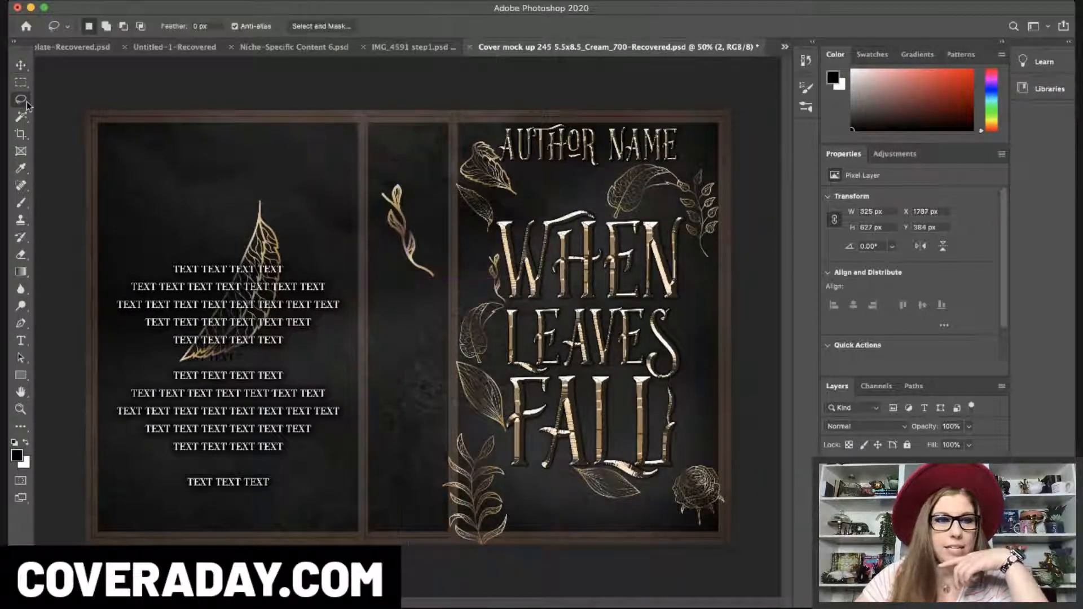
left_click_drag(395, 184, 407, 176)
key("BackSpace")
key("ctrl+d")
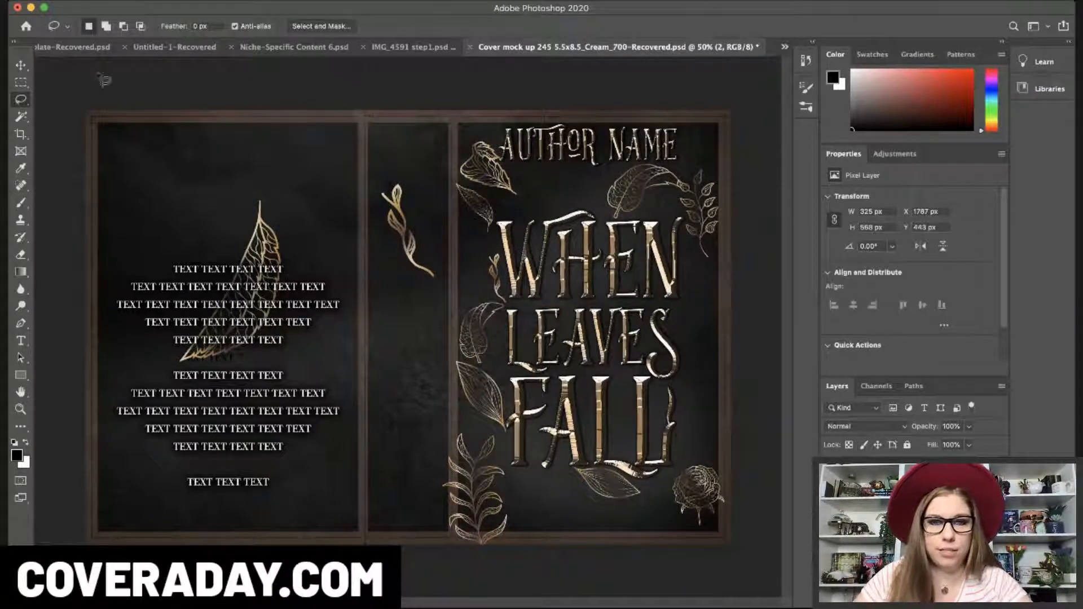
left_click(22, 65)
left_click_drag(412, 228, 683, 334)
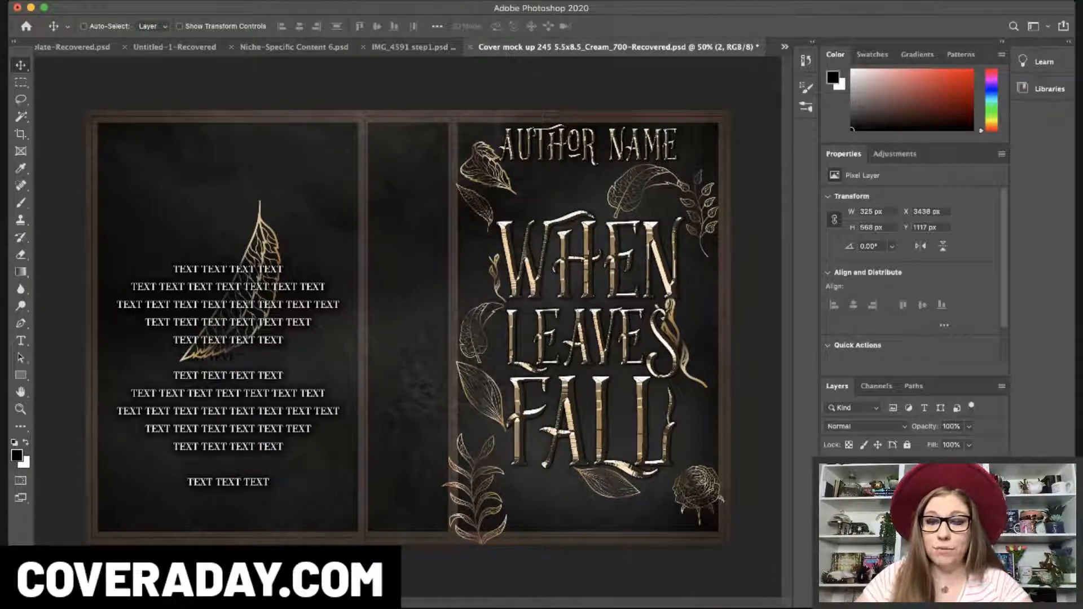
- Move the remaining large leaf to the front cover's lower-right corner and scale it to 90.35%
left_click_drag(260, 251, 703, 424)
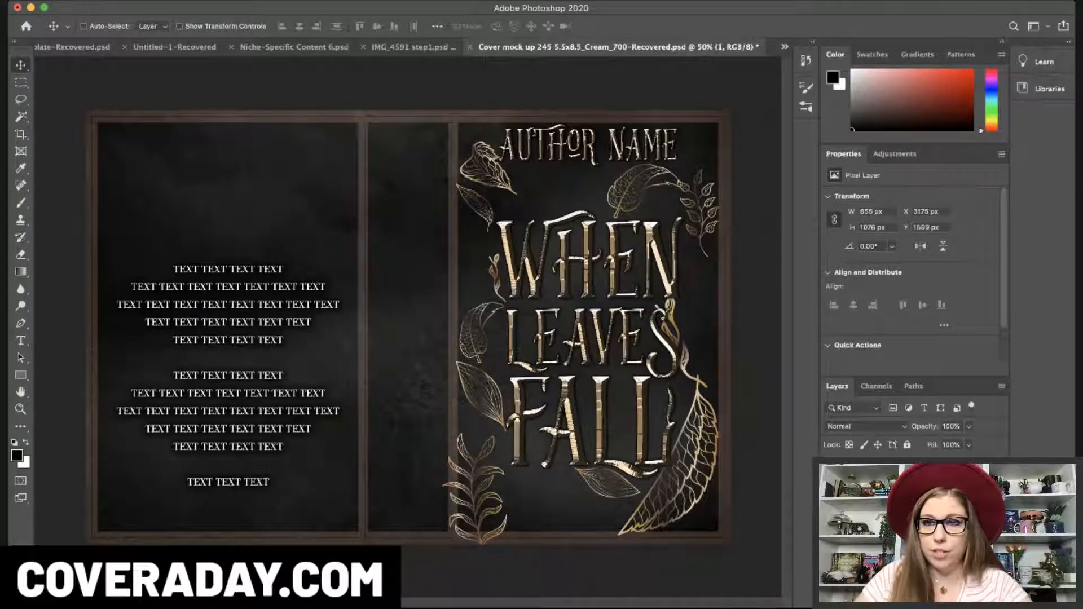
key("super+t")
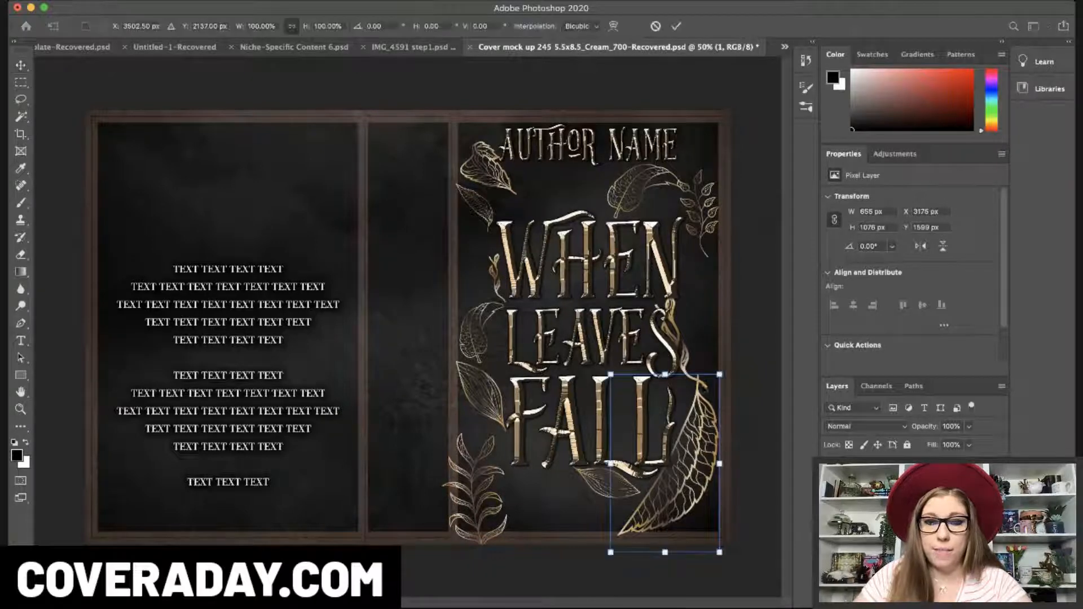
left_click_drag(610, 374, 621, 391)
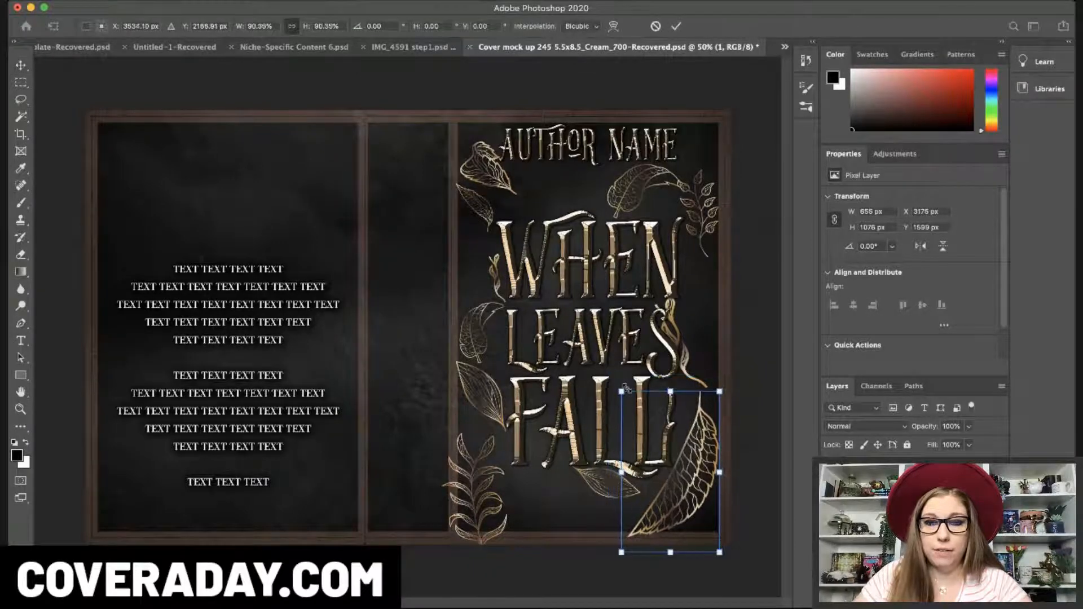
left_click(759, 253)
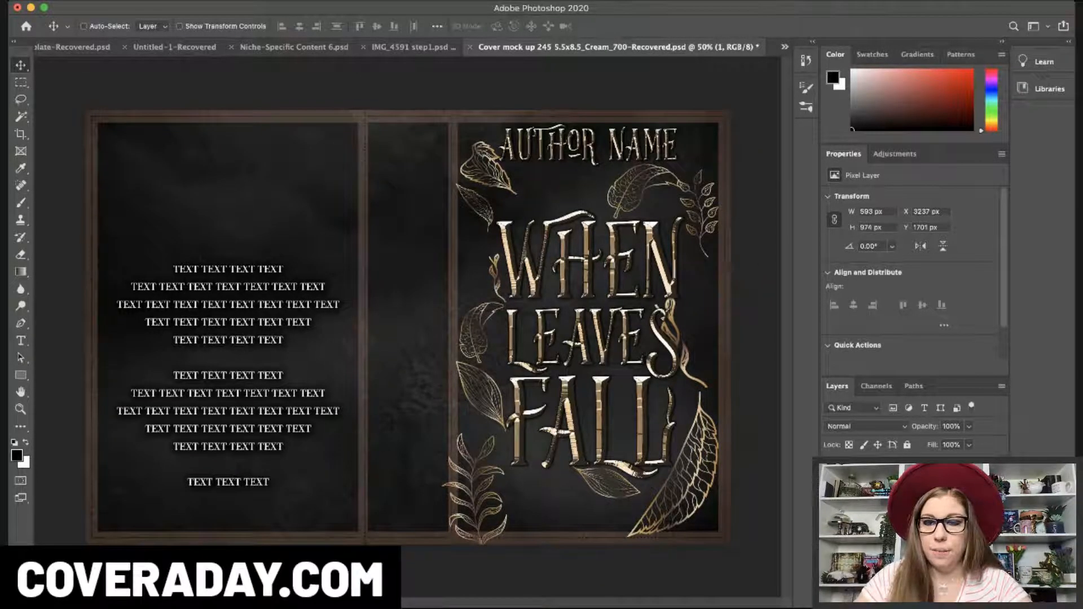
- Duplicate the large lower-right leaf and move one of the two across the spine and back cover
key("super+j")
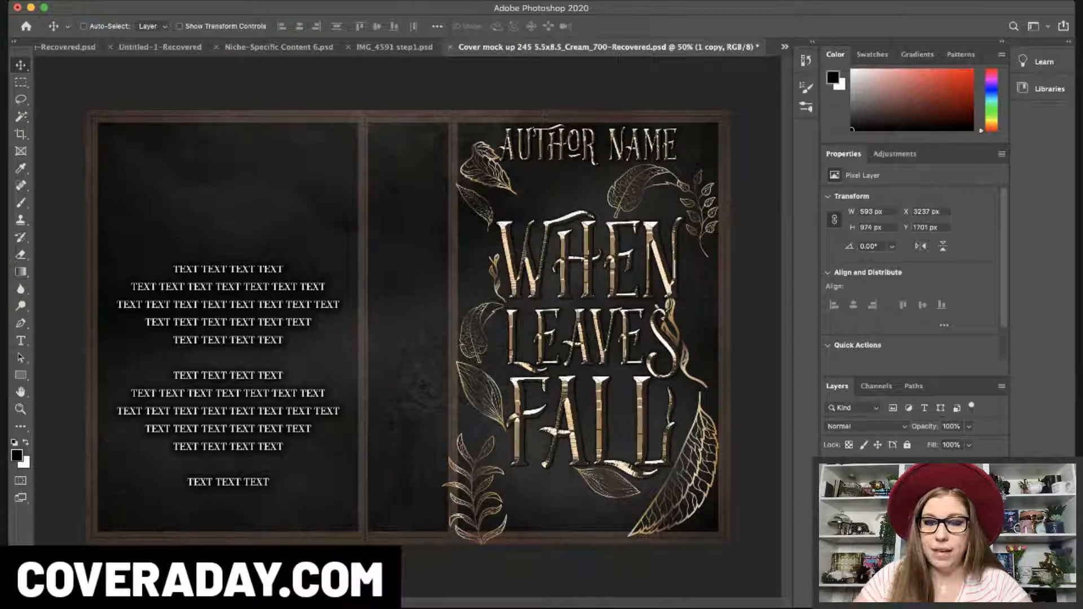
key("super+z")
left_click_drag(674, 469, 370, 389)
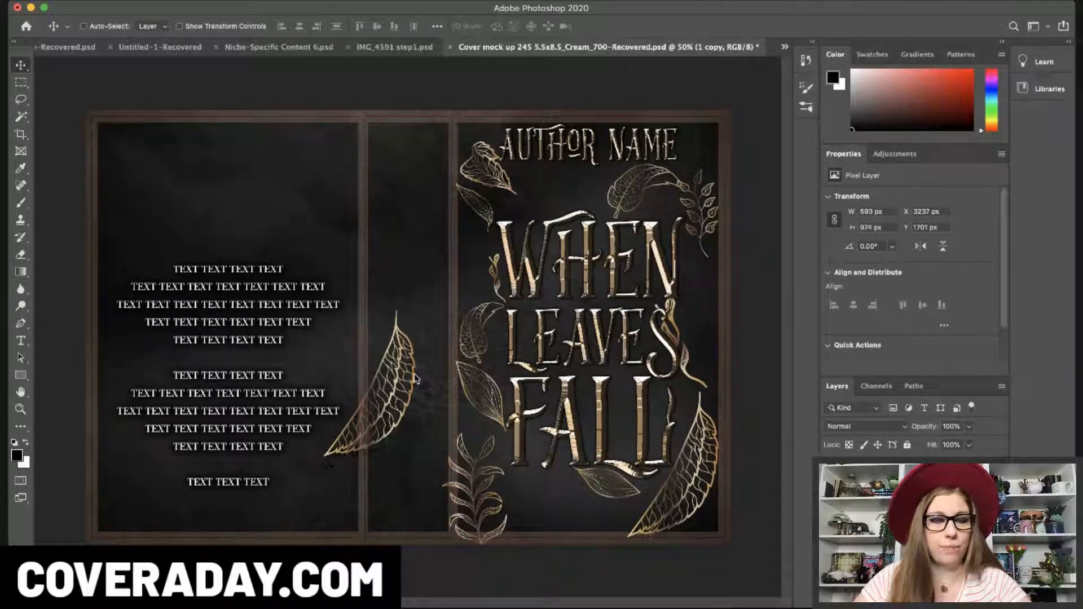
- Warp the large leaf in the front cover's lower-right corner so it curves inward along the corner of the frame
key("super+t")
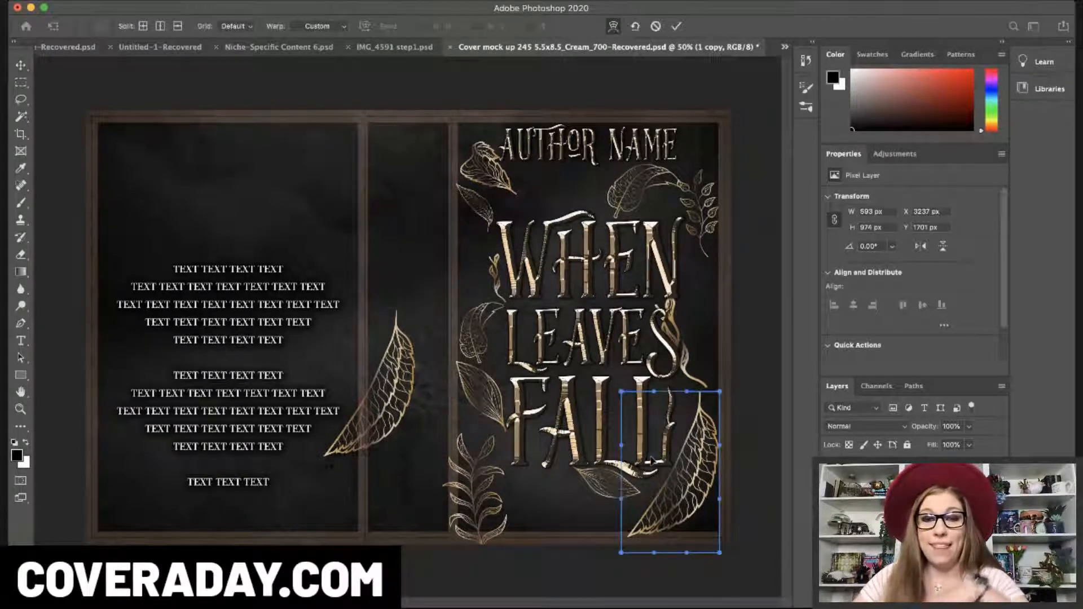
left_click_drag(622, 450, 643, 450)
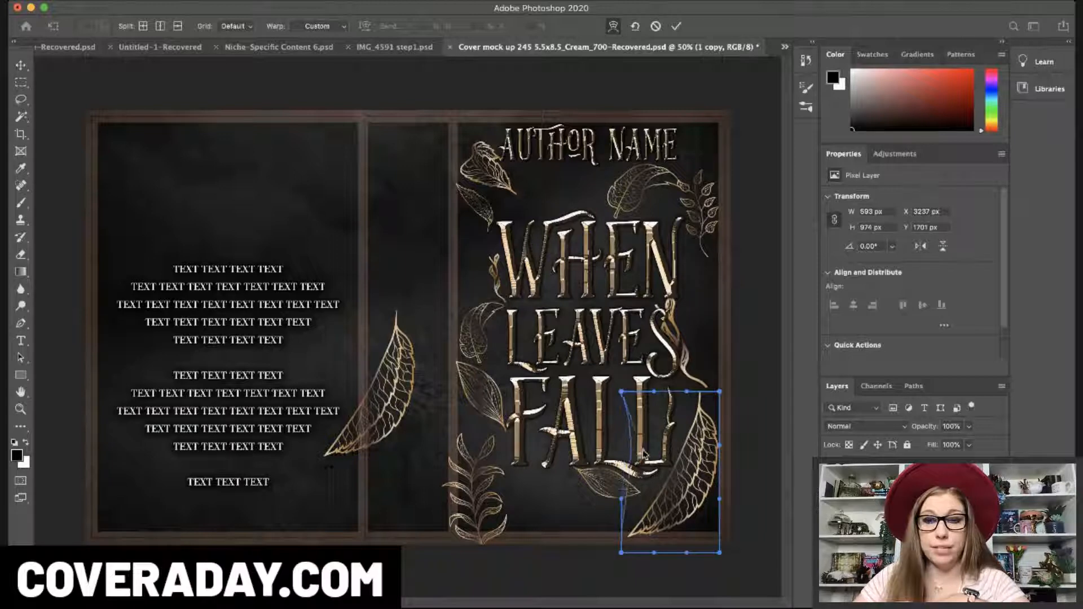
left_click_drag(720, 499, 727, 508)
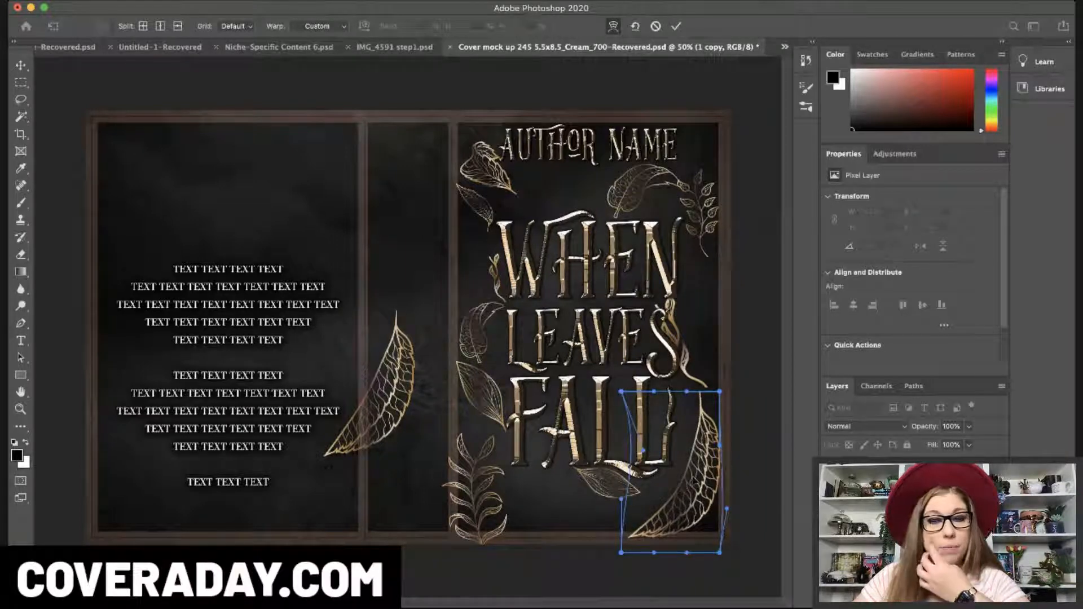
left_click_drag(622, 555, 618, 540)
left_click_drag(652, 555, 712, 542)
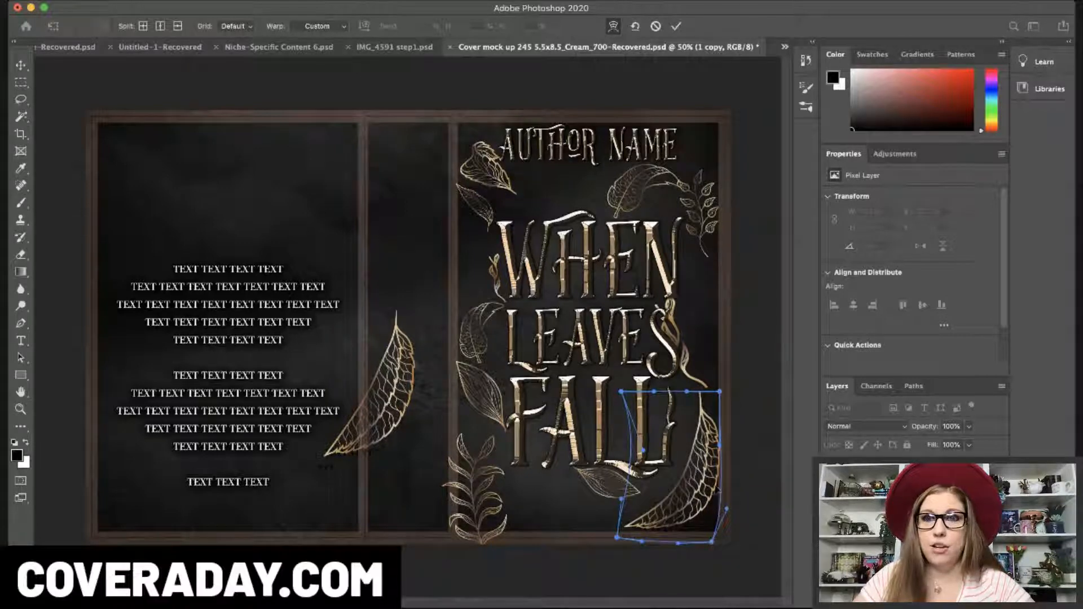
left_click_drag(662, 400, 665, 400)
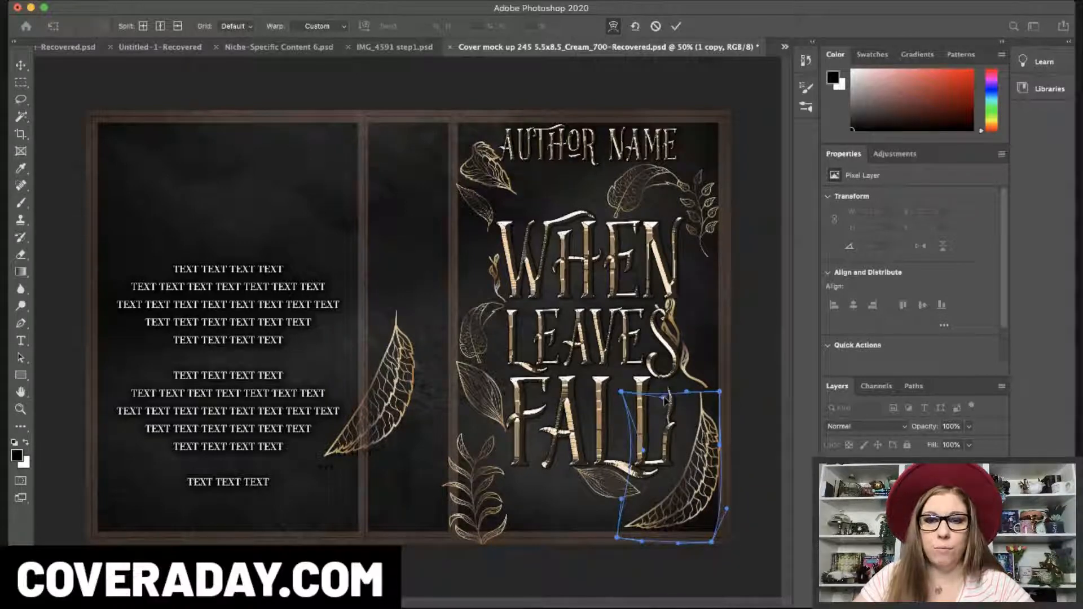
left_click_drag(684, 471, 697, 433)
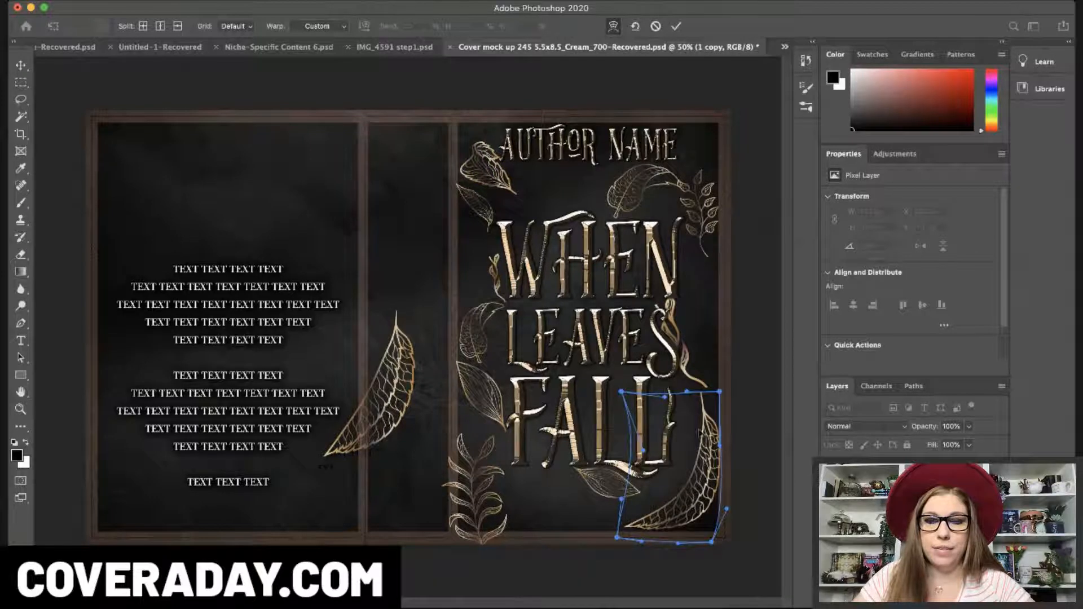
left_click_drag(677, 396, 669, 394)
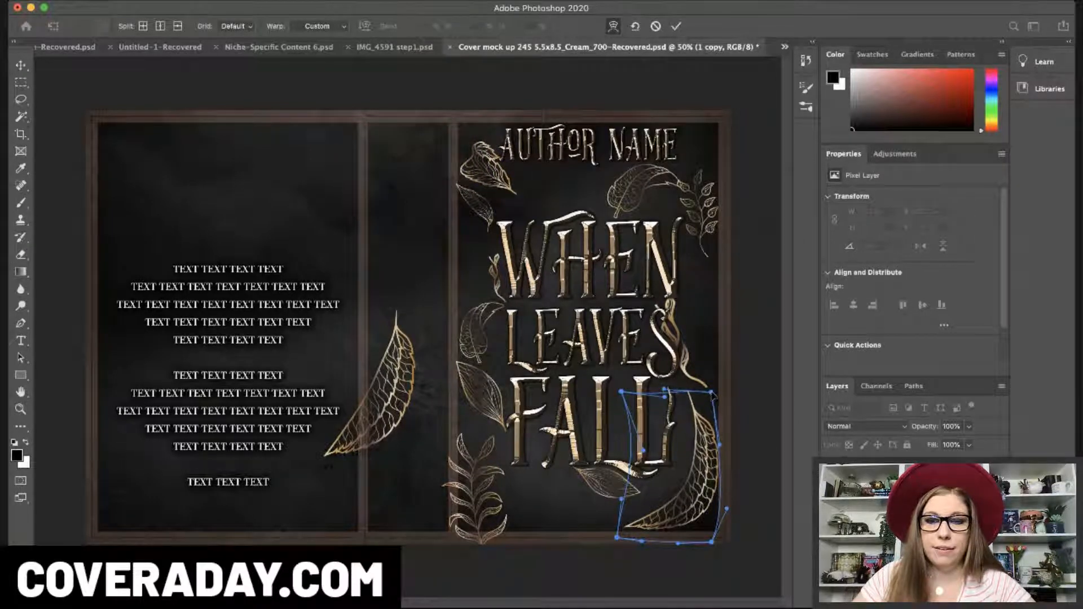
left_click_drag(721, 391, 727, 387)
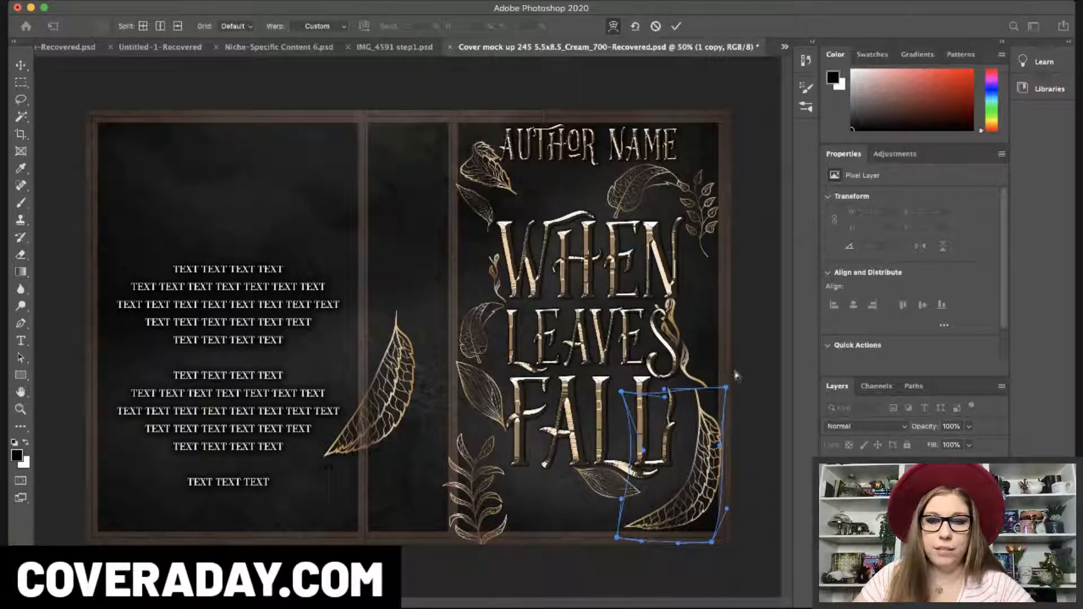
key("Return")
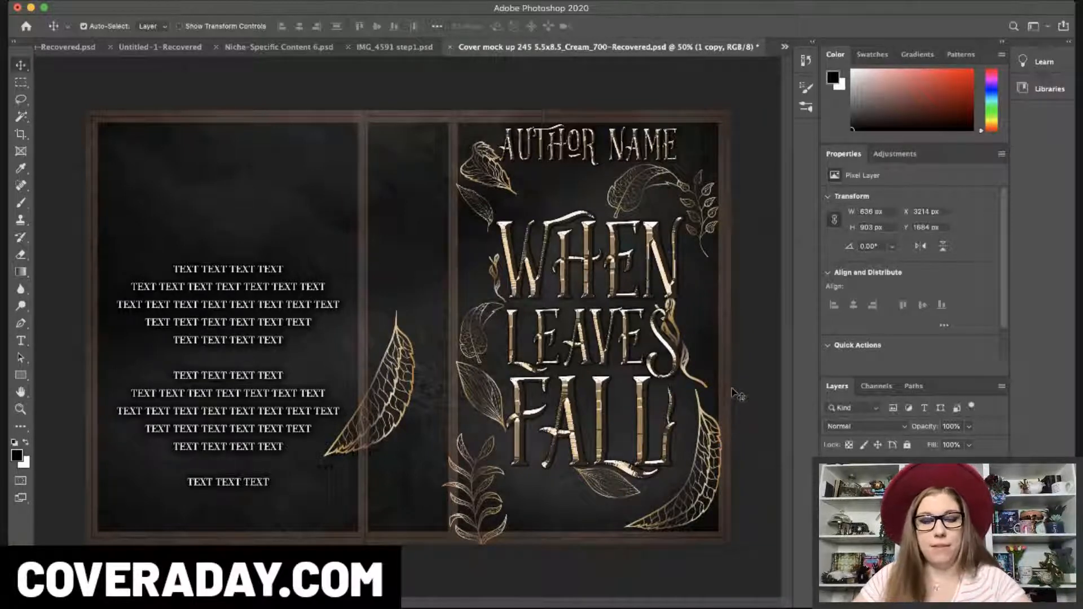
- Transform the warped corner leaf again so it reaches further left and follows the cover's right edge
key("ctrl+t")
left_click_drag(747, 367, 756, 361)
key("Return")
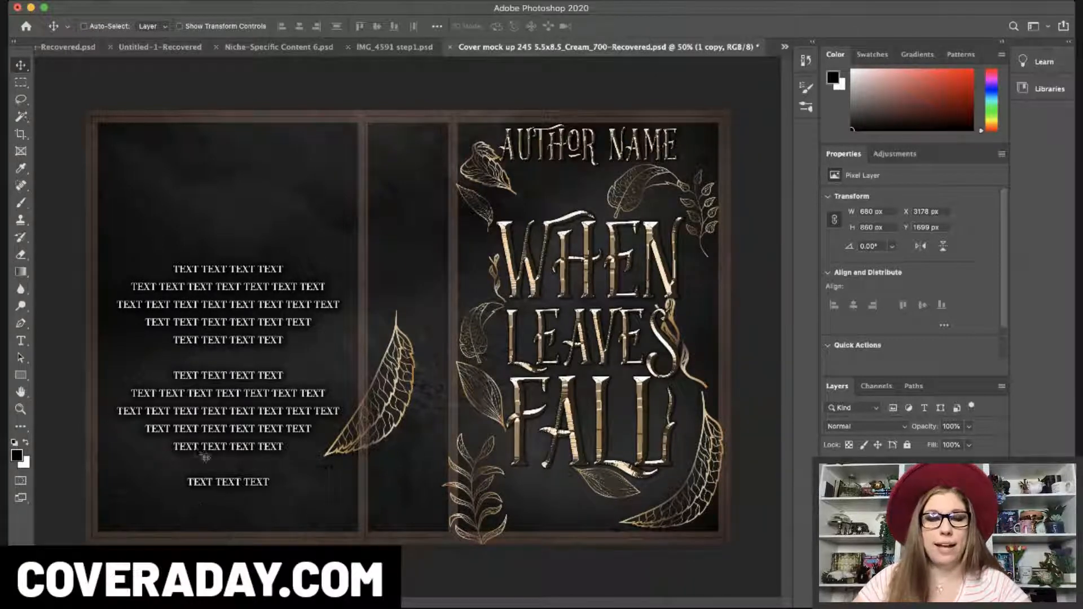
- Move the small-leaved sprig from beside the author name down to the N of "WHEN" and reshape it to about 254 × 516 px
left_click(89, 27)
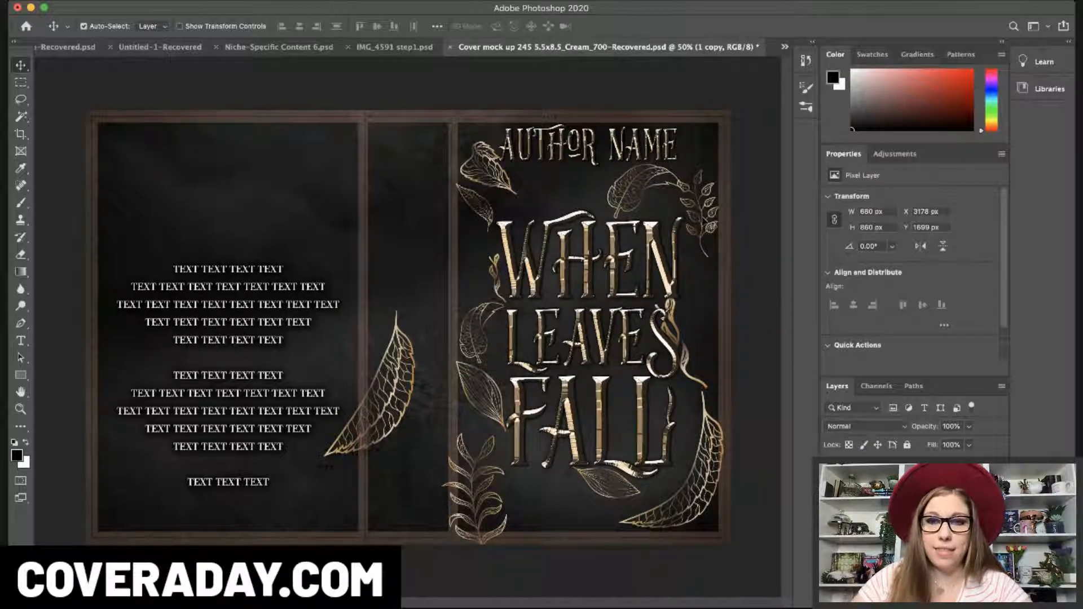
left_click(701, 221)
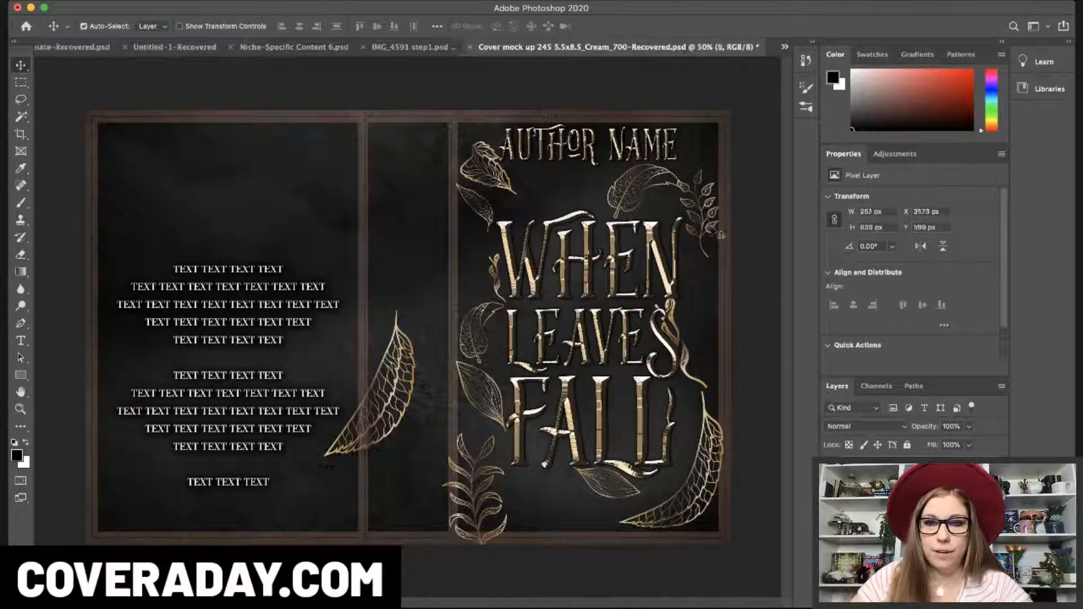
left_click_drag(701, 239, 693, 280)
key("super+t")
left_click_drag(715, 182, 710, 228)
key("Return")
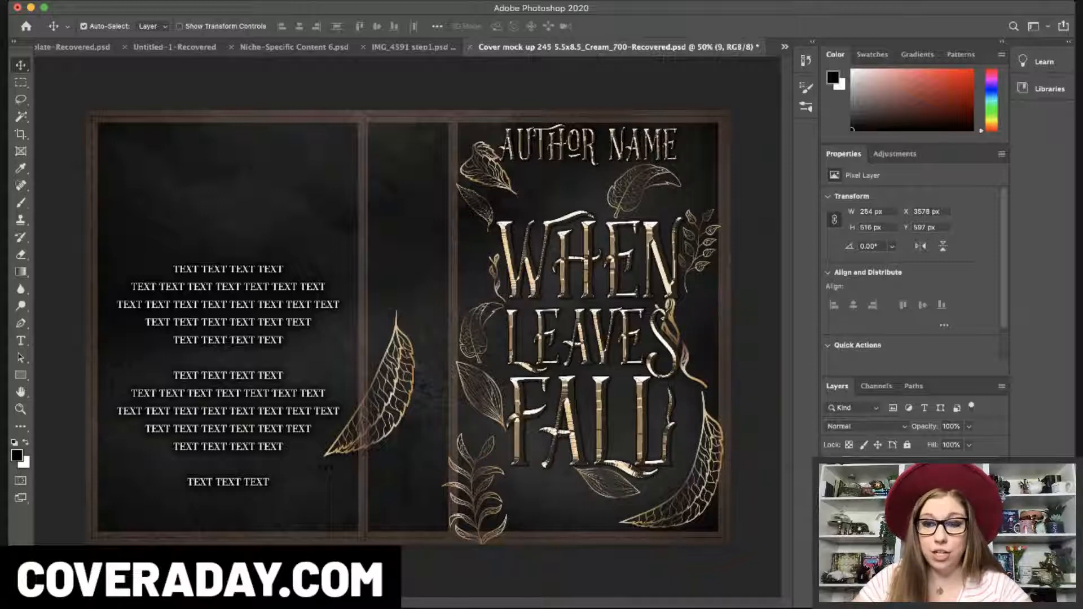
- Duplicate the bud sprig beside the W of "WHEN" into the front cover's upper-right corner, scaled to 169.45% and rotated -161.21°
left_click(497, 274)
key("super+t")
left_click_drag(509, 255, 715, 139)
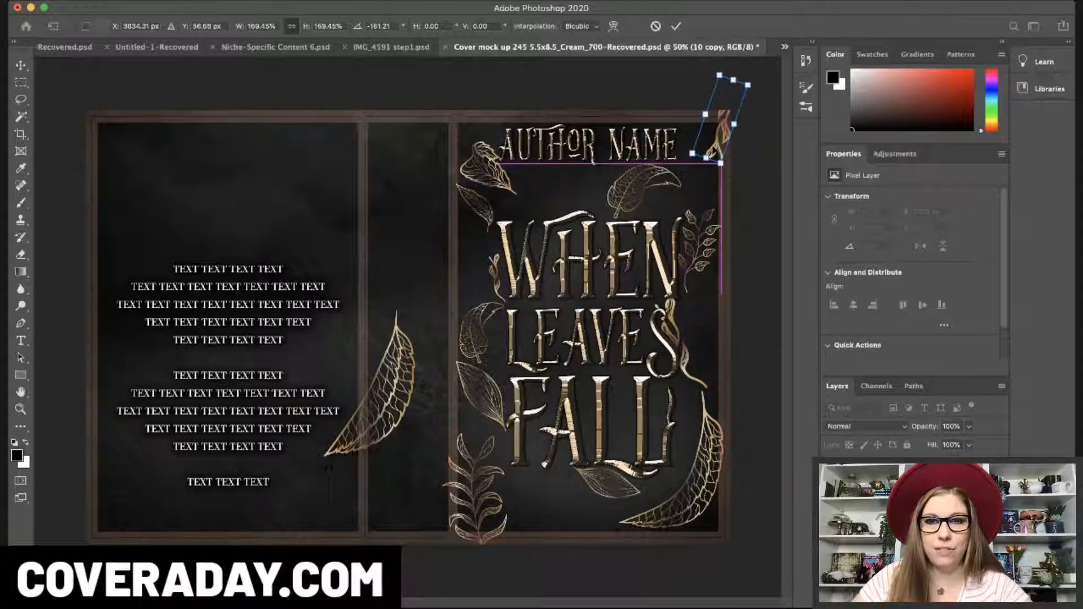
key("Return")
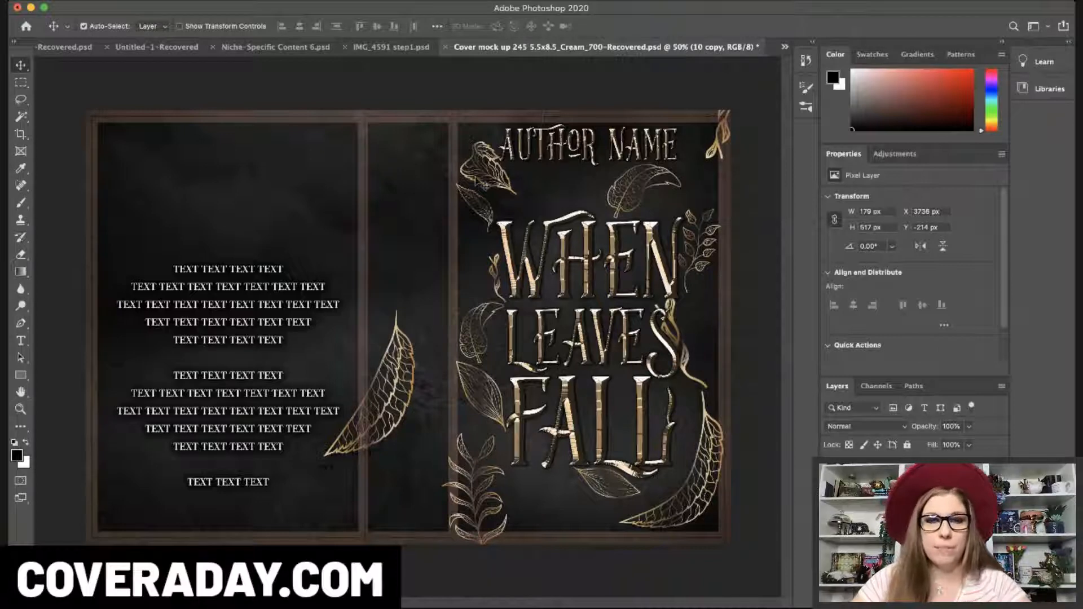
- Duplicate the leaf at the start of the author name, shrink it to about 128 × 204 px and place it before the L of "LEAVES"
left_click(481, 207)
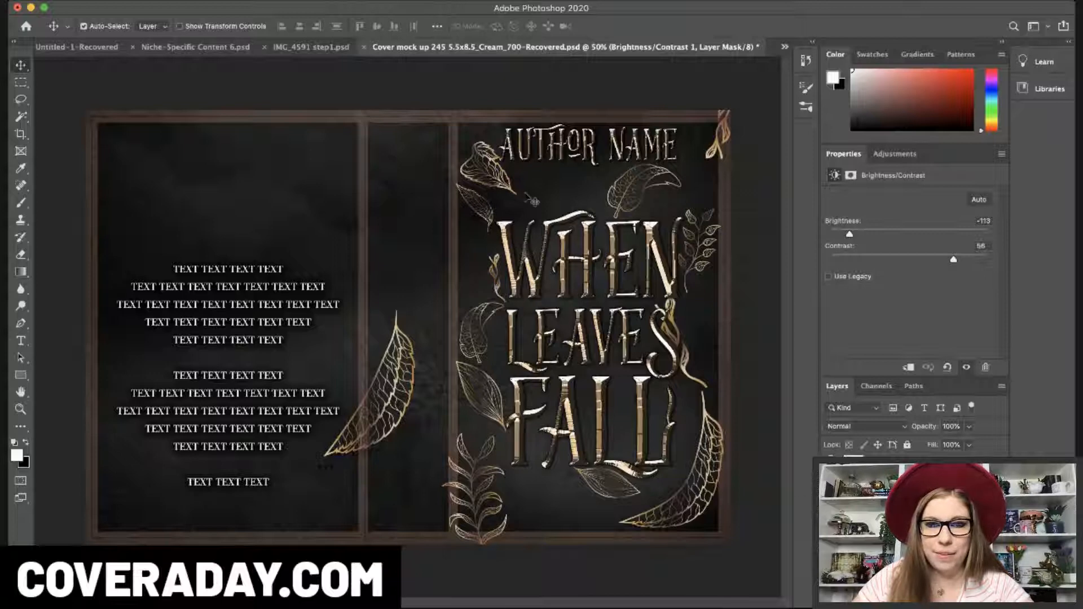
left_click(530, 199)
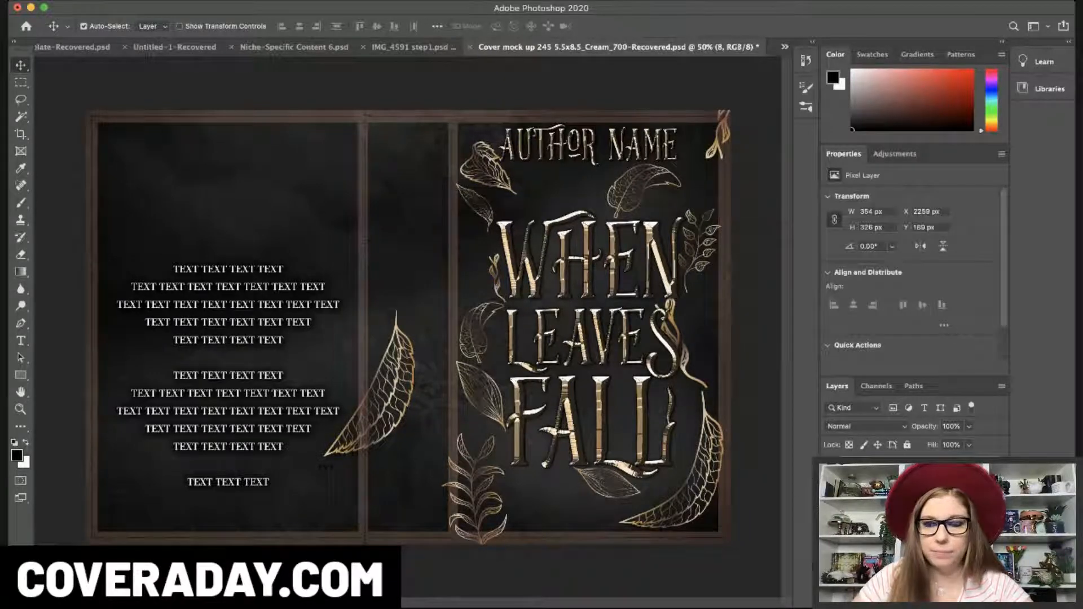
key("super+j")
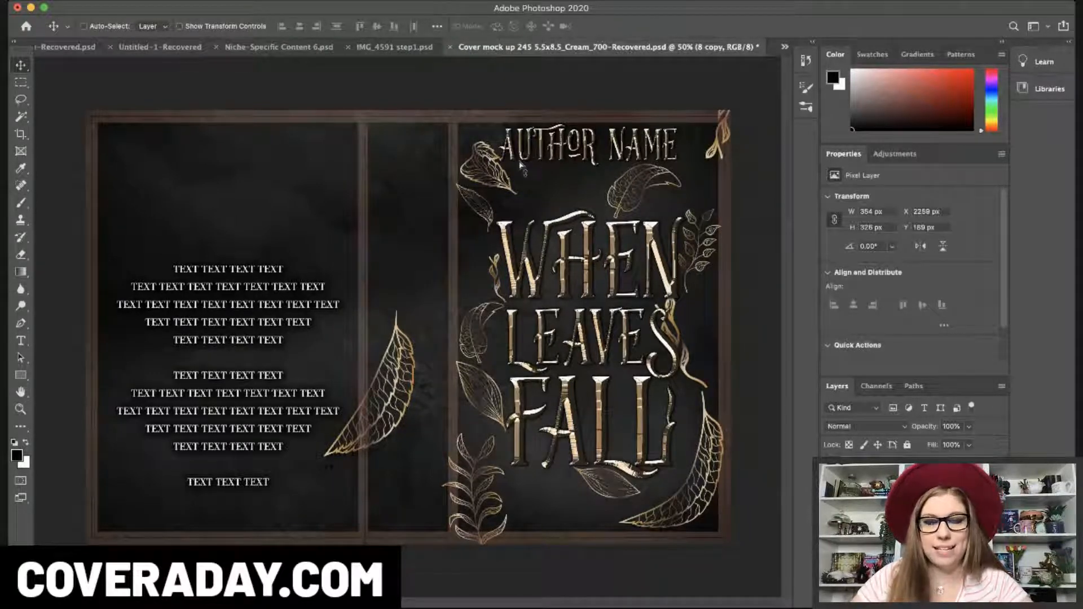
key("super+t")
left_click_drag(518, 141, 496, 339)
key("Return")
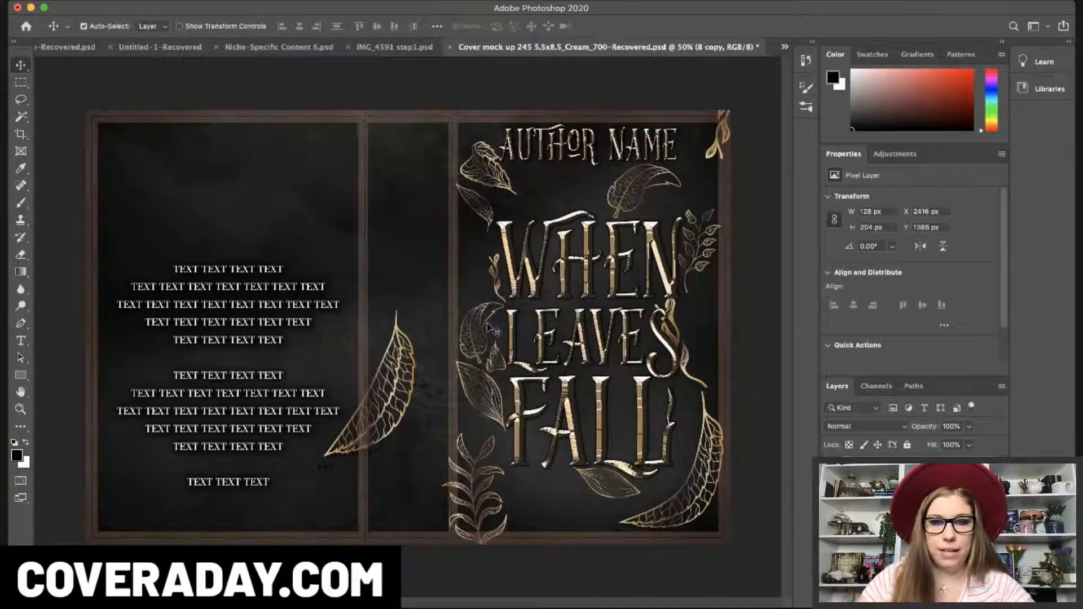
- Duplicate the shrunken leaf to the right of the S of "LEAVES", scaled to 167.05% and rotated 140.32°
key("super+alt+t")
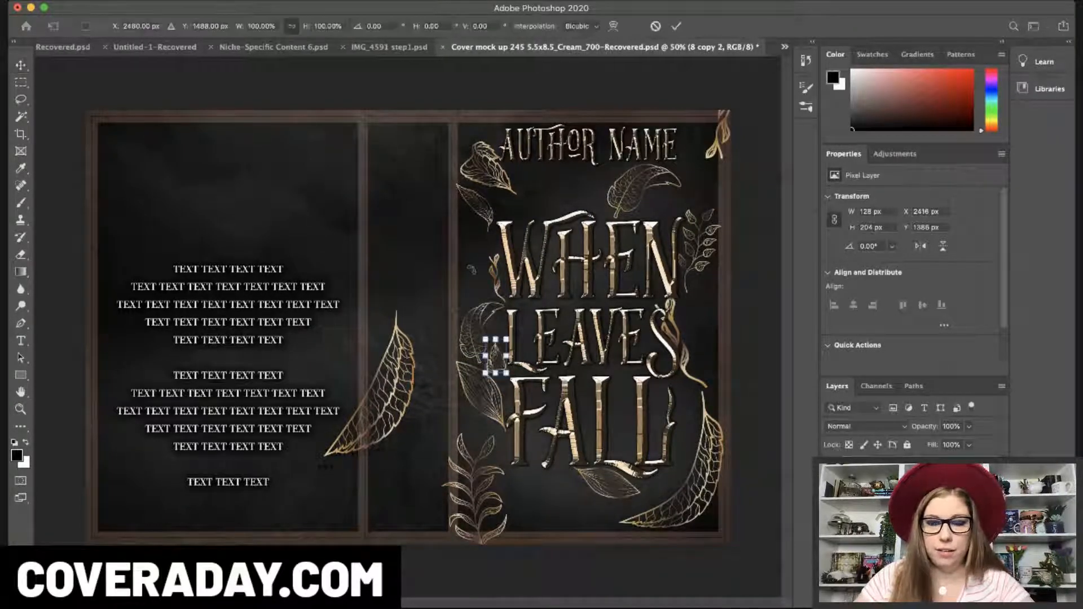
left_click_drag(522, 330, 698, 318)
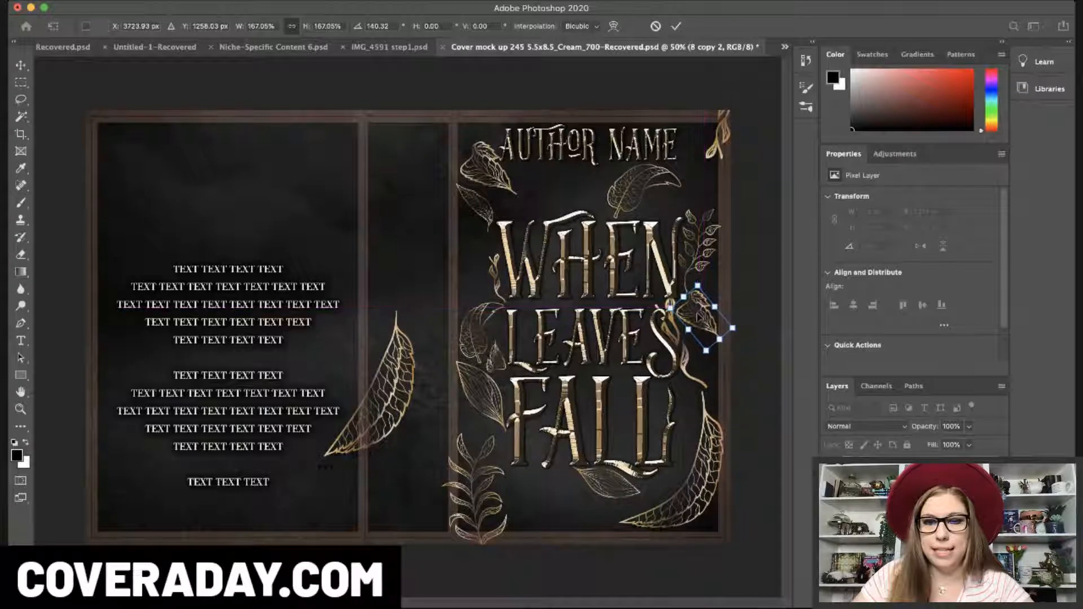
key("Return")
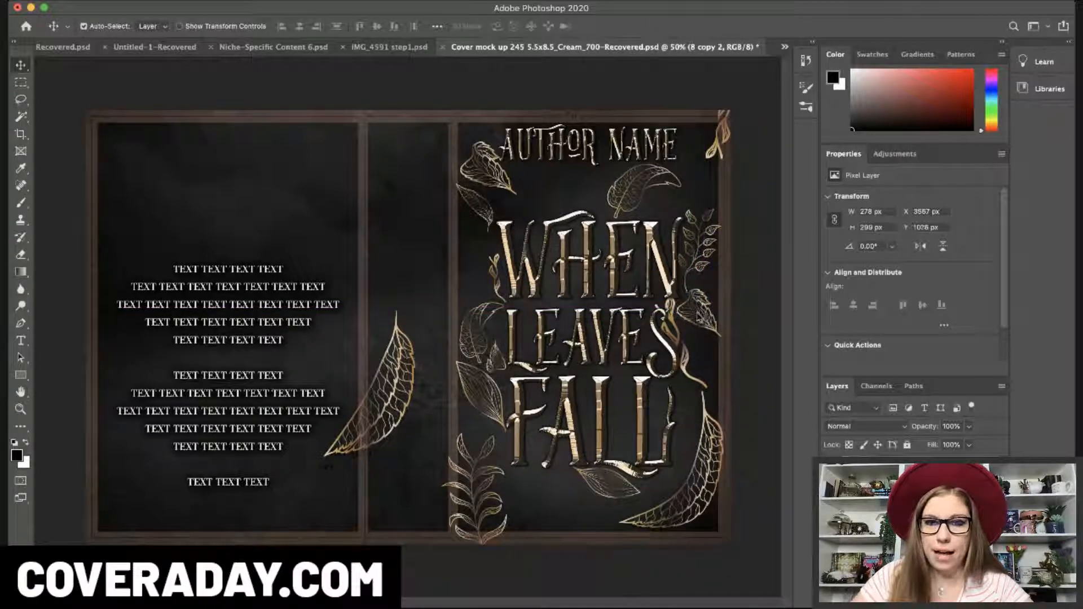
- Nudge the leaf copy beside the S of "LEAVES" 14 px left, in from the frame
key("Left")
key("Left")
key("Left")
key("Left")
key("Left")
key("Left")
key("Left")
key("Left")
key("Left")
key("Left")
key("Left")
key("Left")
key("Left")
key("Left")
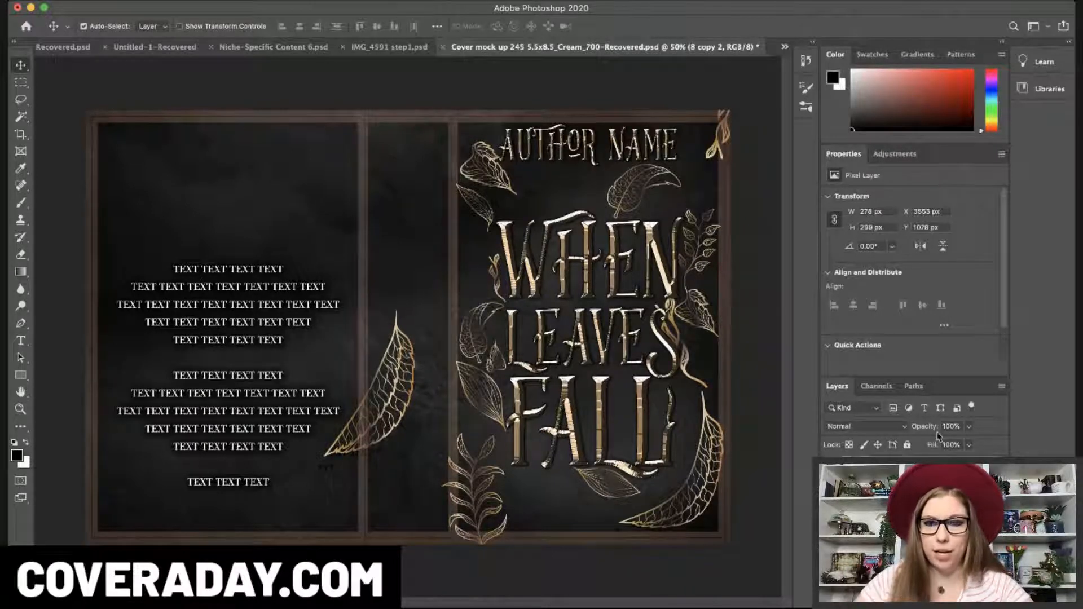
- Duplicate the leaf beside the S of "LEAVES" to the top edge after the author name, rotated about 154.52°
key("super+j")
key("super+t")
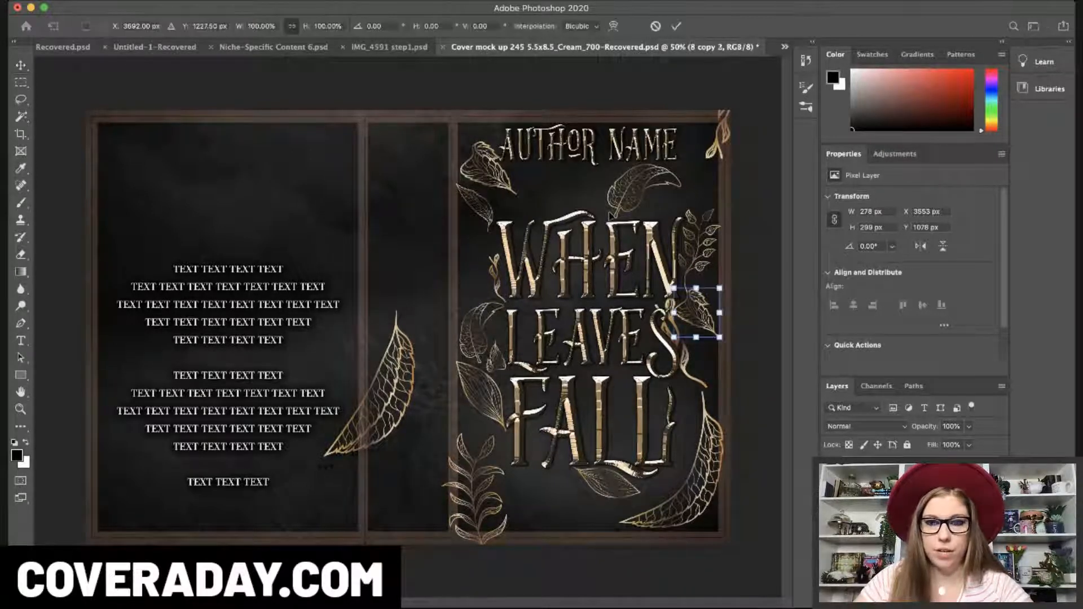
left_click_drag(710, 270, 700, 116)
left_click_drag(740, 85, 743, 52)
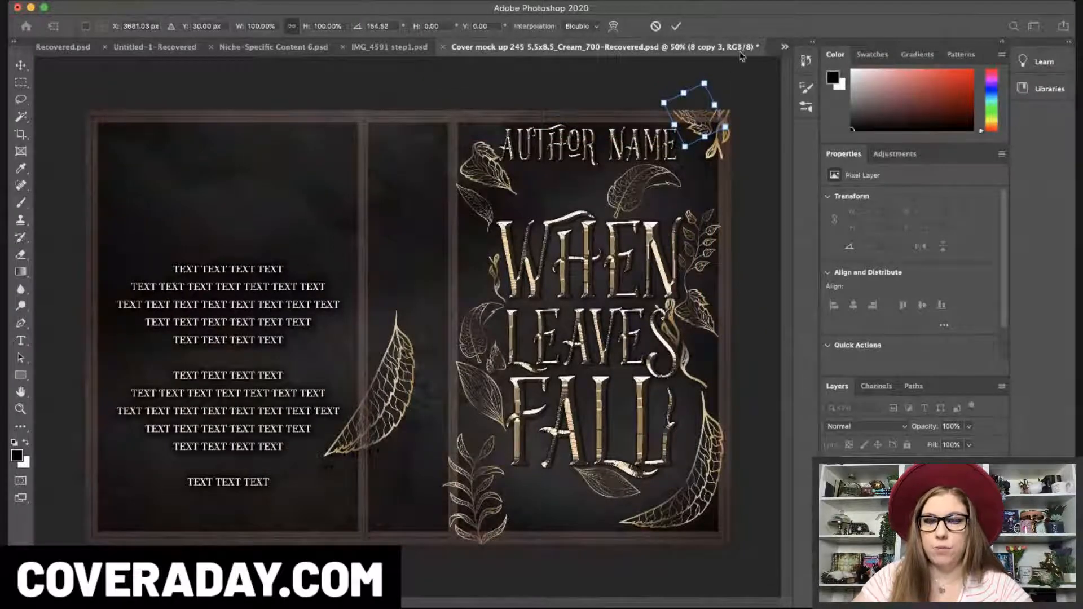
key("Return")
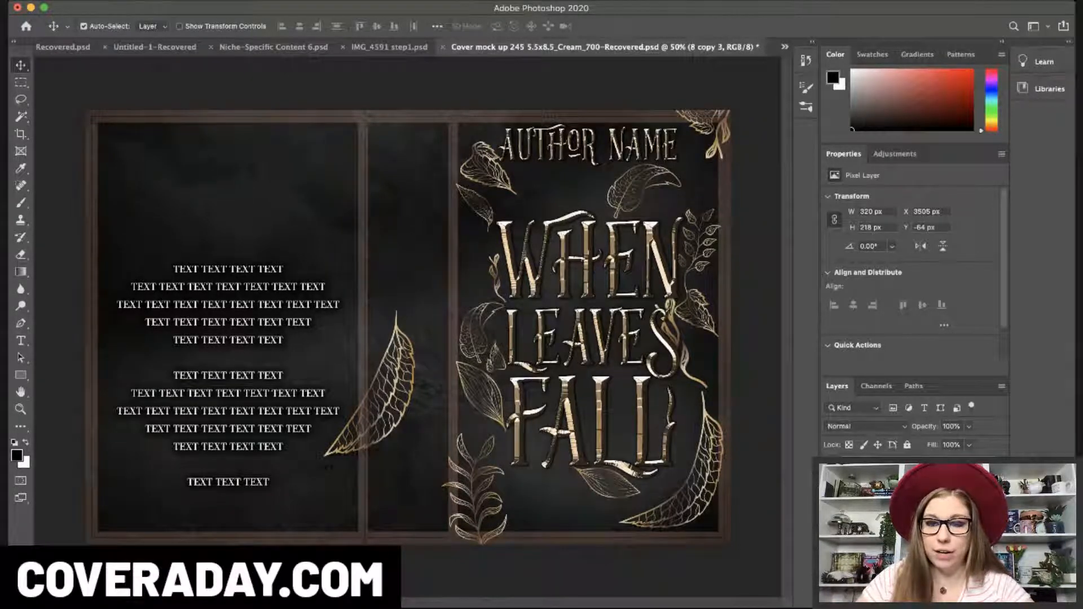
- Duplicate the narrow leaf above the W of "WHEN" and hang it below the upper-right corner leaves, rotated about -132.55°
left_click(475, 204)
key("super+j")
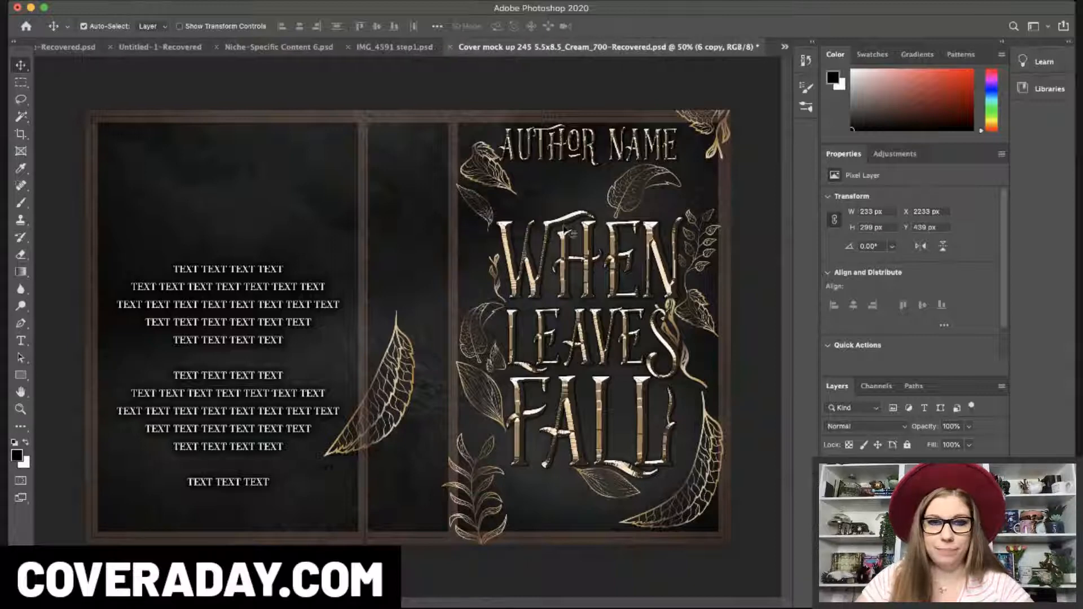
key("super+t")
left_click_drag(513, 168, 441, 241)
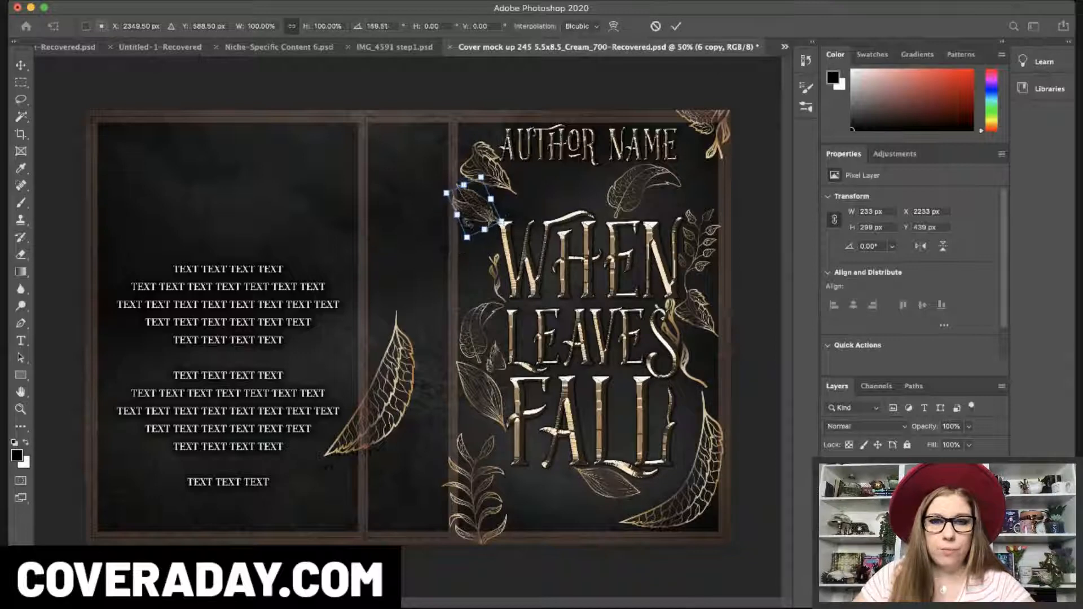
left_click_drag(479, 210, 708, 162)
left_click_drag(720, 115, 750, 161)
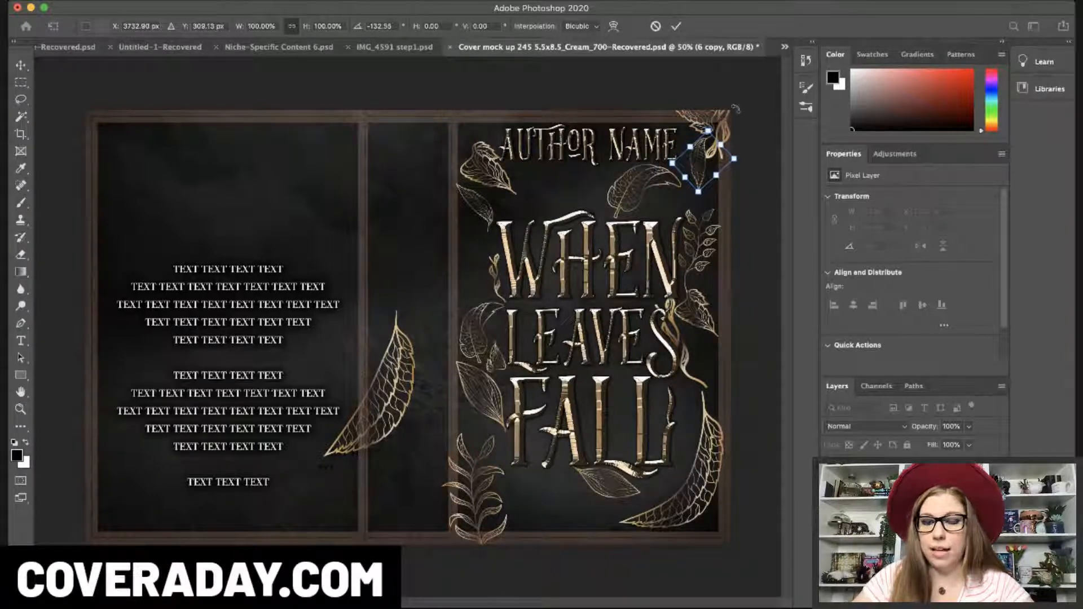
key("Return")
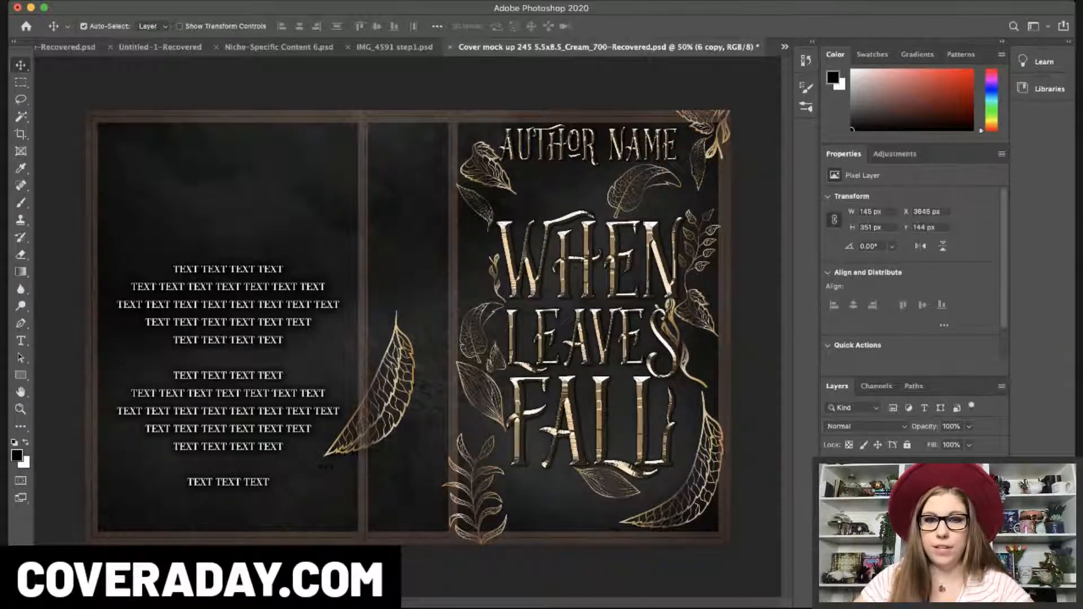
- Duplicate the narrow upper-right leaf to the end of the twisted sprig beside "FALL", rotated about 159.12°
key("super+j")
key("super+t")
left_click_drag(731, 145, 690, 400)
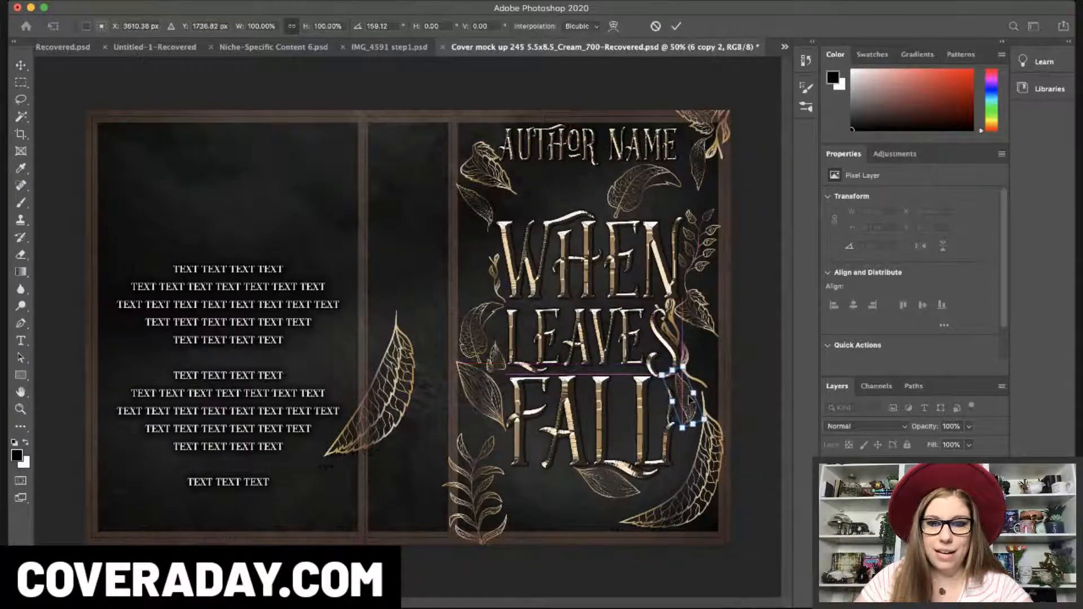
key("Return")
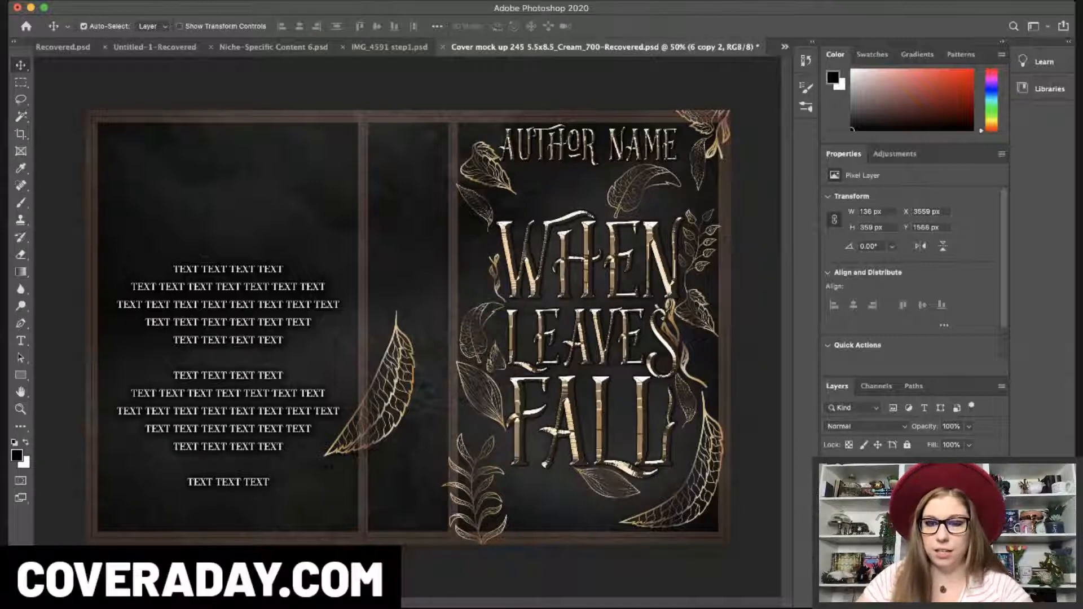
- Duplicate the narrow leaf again below the leaf beside "LEAVES", rotated about 134.88°, and nudge it 30 px up and 10 px left
key("super+j")
key("super+t")
left_click_drag(705, 342, 678, 455)
left_click_drag(682, 401, 703, 348)
left_click_drag(726, 305, 698, 302)
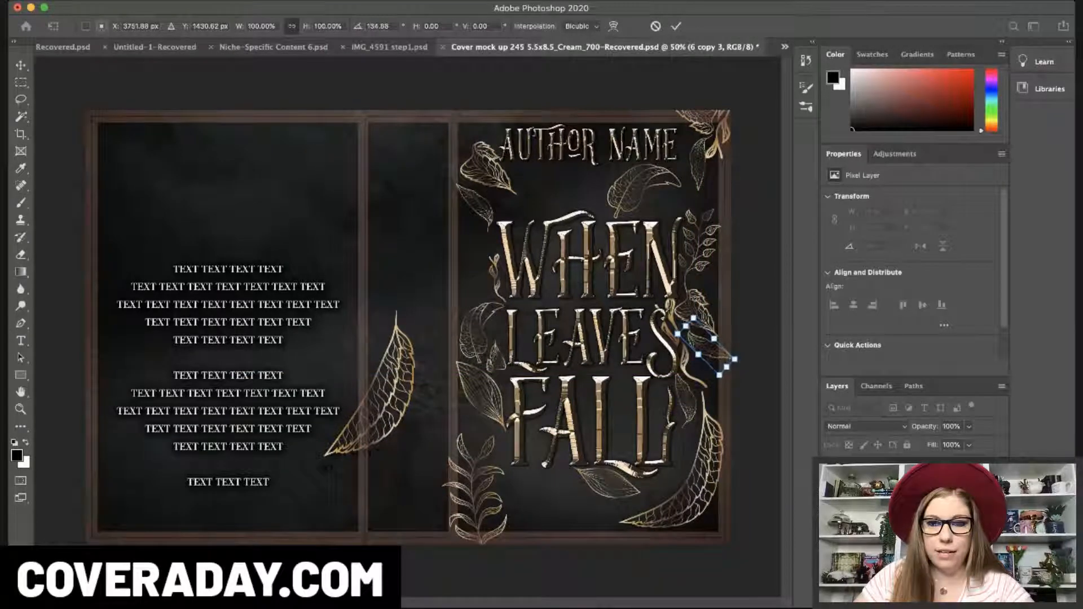
key("Return")
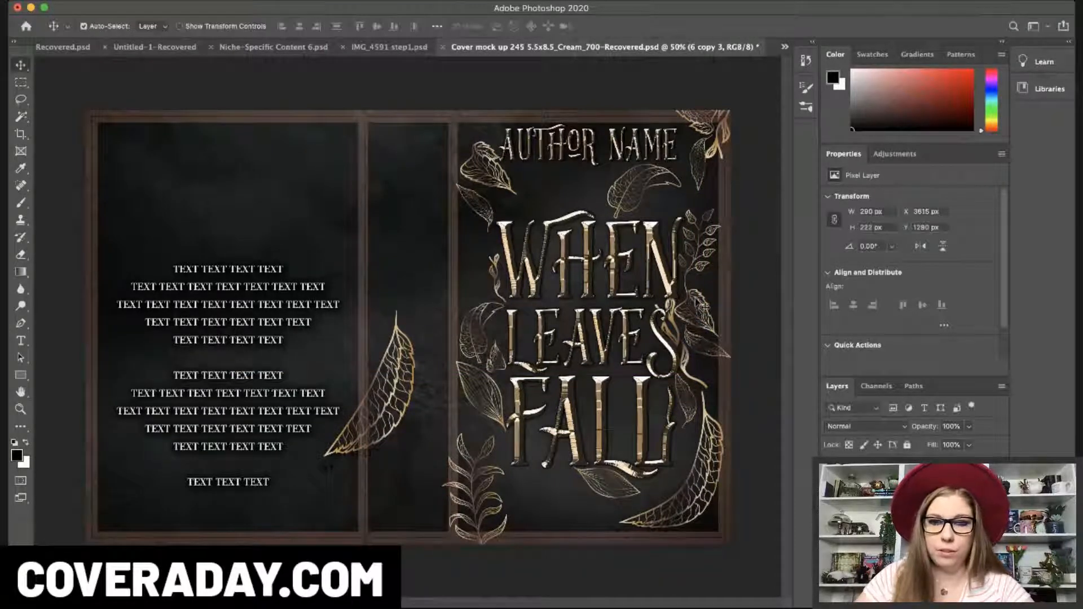
key("shift+Up")
key("shift+Left")
key("shift+Up")
key("shift+Up")
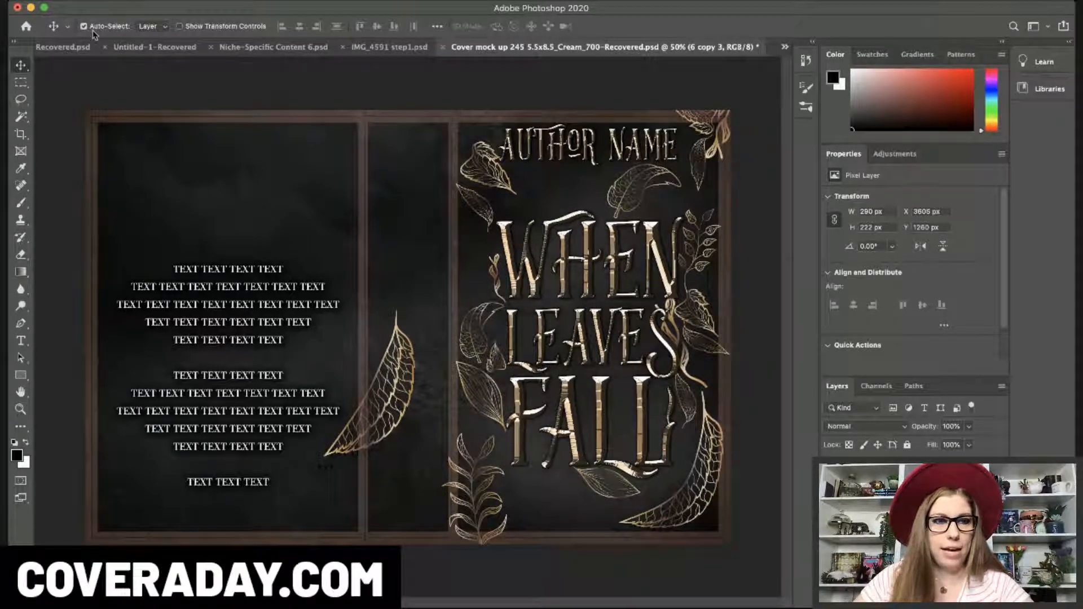
- Duplicate the leafy branch in the front cover's lower-left corner to the top edge before the author name, rotated about 174.15° and nudged 20 px up
left_click(476, 488)
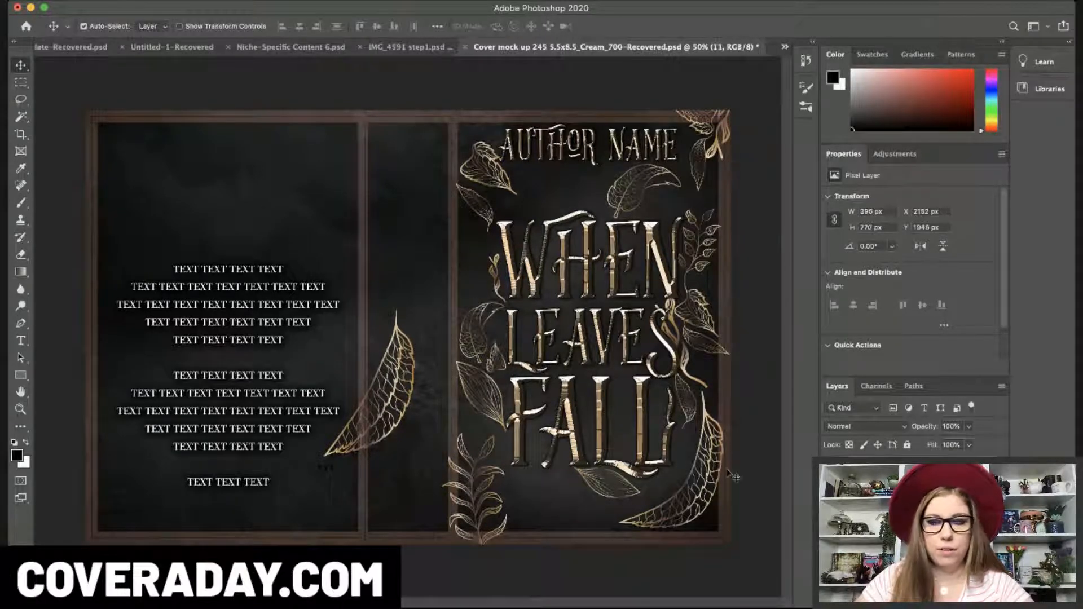
key("super+j")
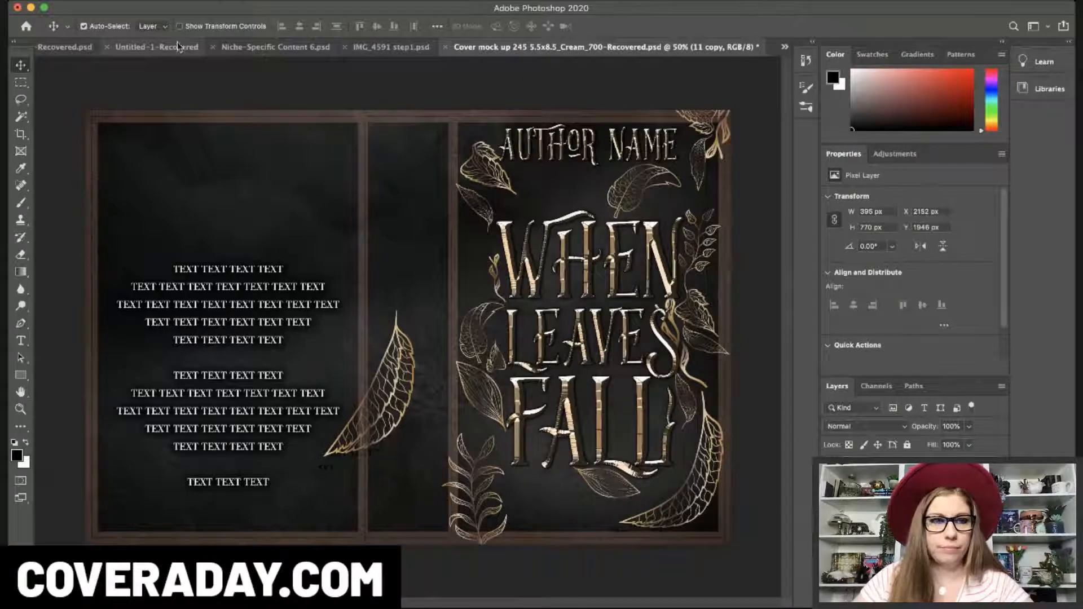
key("super+t")
left_click_drag(530, 499, 484, 101)
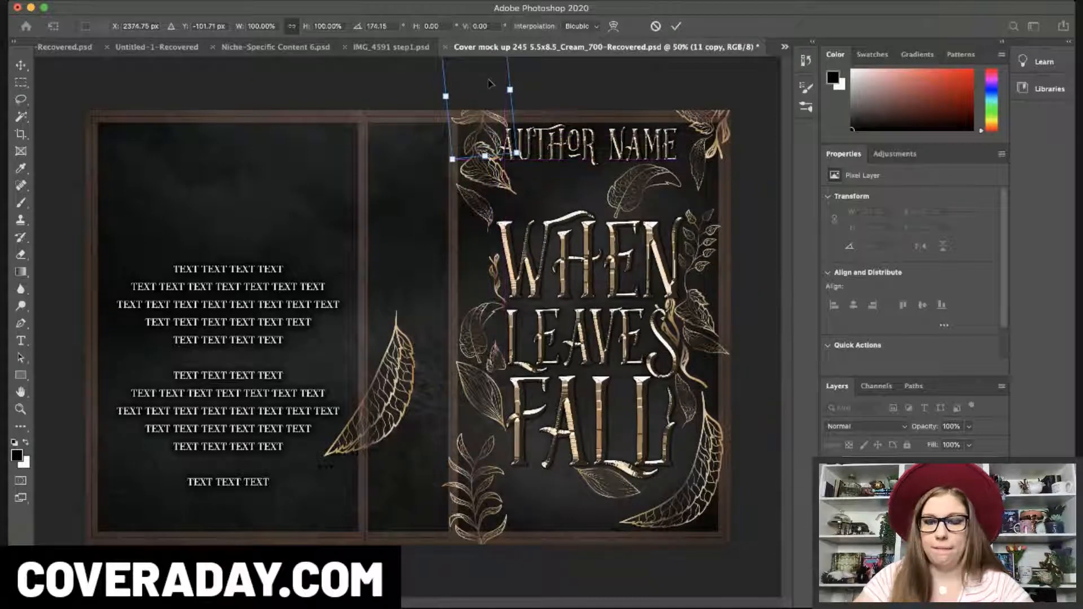
key("Return")
key("shift+Up")
key("shift+Up")
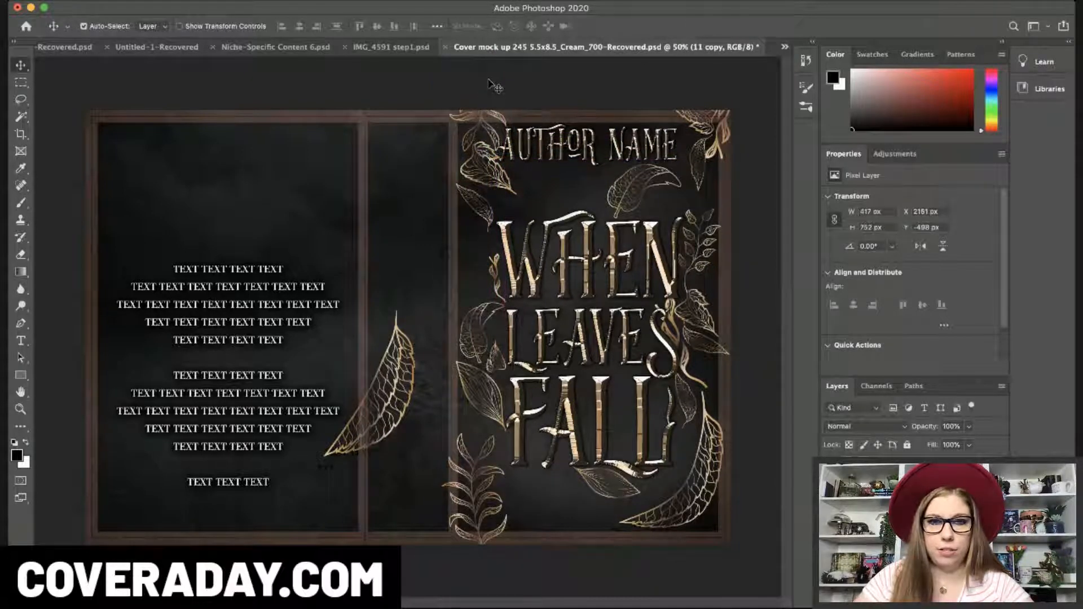
- Enlarge the top branch copy to about 515 by 930 px and nudge it 20 px left and 60 px up
key("super+t")
left_click_drag(509, 89, 529, 78)
key("Return")
key("shift+Left")
key("shift+Left")
key("shift+Up")
key("shift+Up")
key("shift+Up")
key("shift+Up")
key("shift+Up")
key("shift+Up")
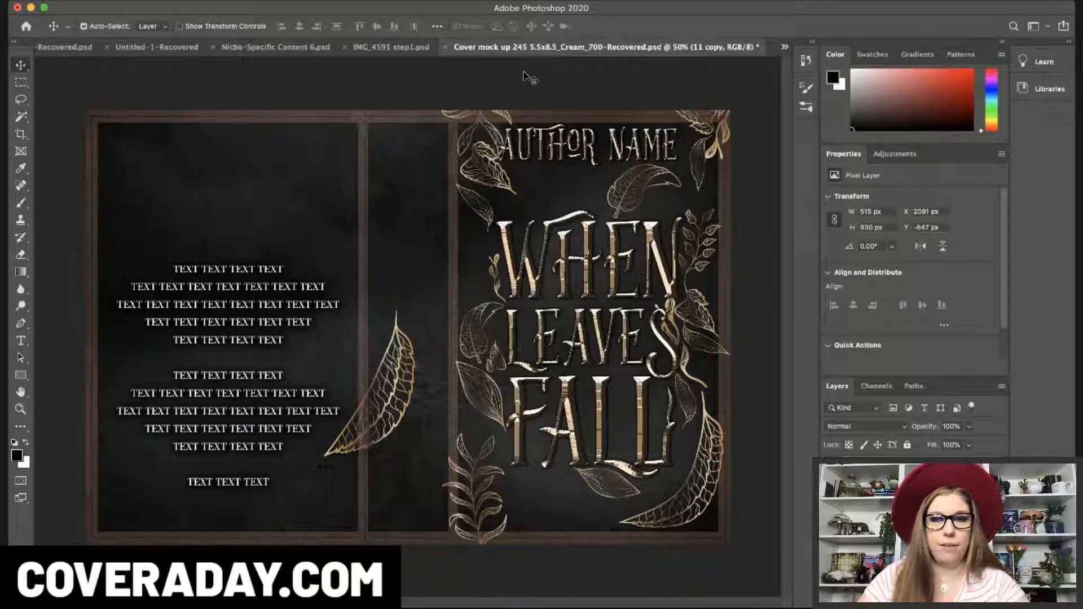
- Duplicate the lower-left front-cover branch to the right edge beside "LEAVES" and "FALL", rotated so its leaves point into the cover
left_click(476, 491)
key("super+t")
left_click_drag(530, 432, 438, 556)
left_click_drag(459, 514, 733, 384)
left_click_drag(728, 269, 710, 276)
key("Return")
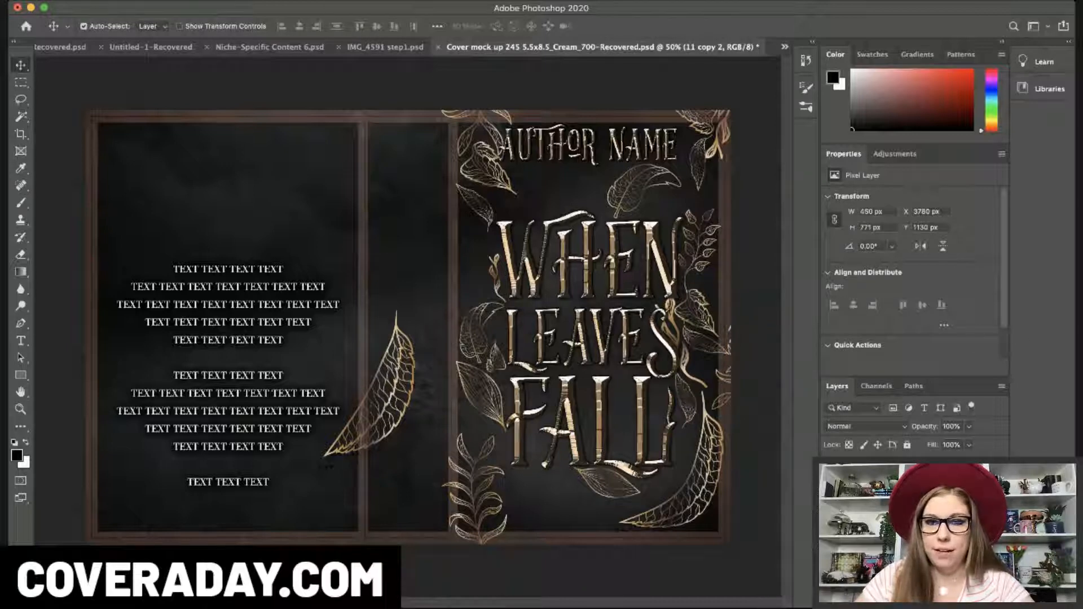
- Turn off auto-selection and duplicate the right-edge branch upward between the author name and "WHEN", rotated about 153.85°
left_click(751, 212)
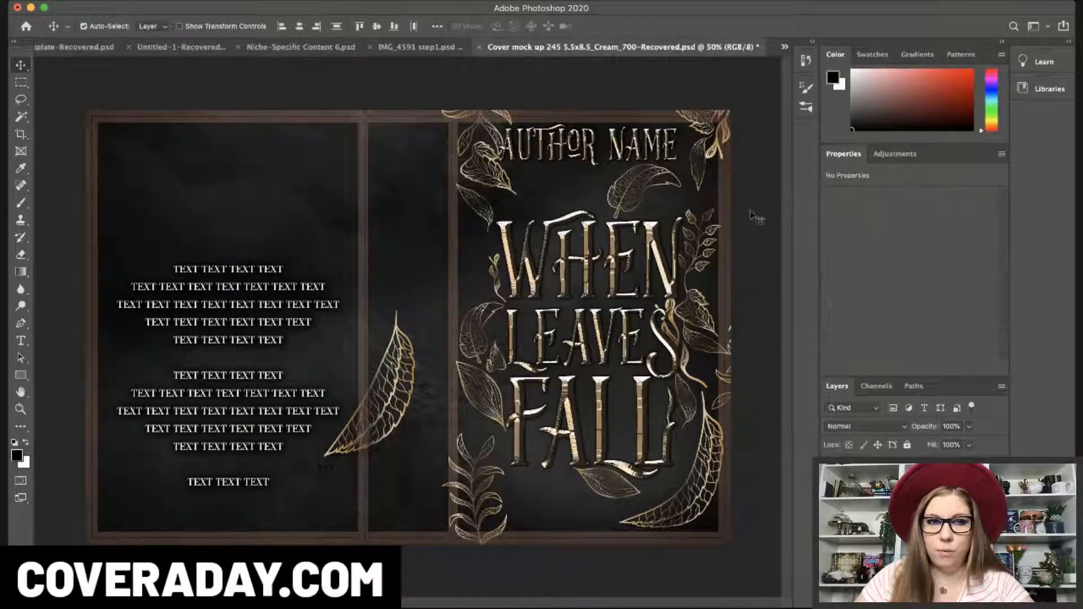
left_click(98, 30)
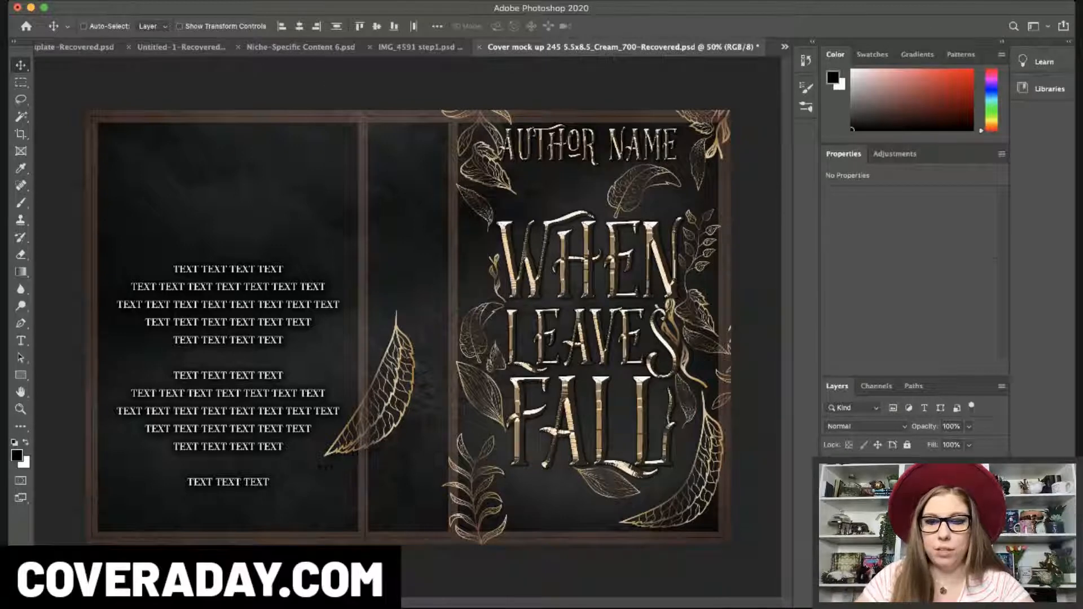
left_click(903, 479)
left_click_drag(727, 459, 657, 214)
key("ctrl+t")
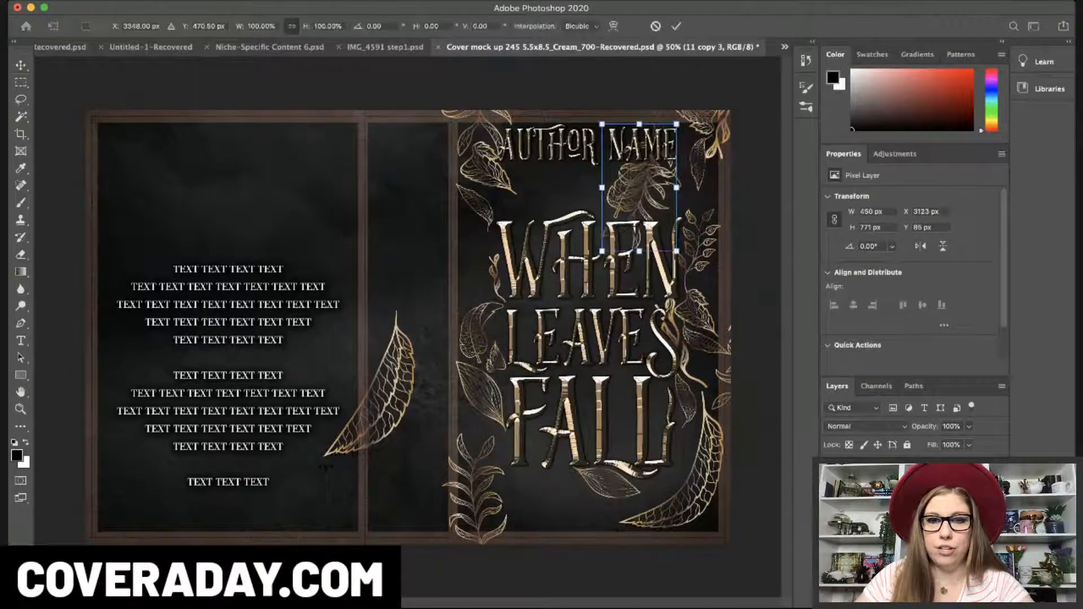
left_click_drag(671, 163, 628, 218)
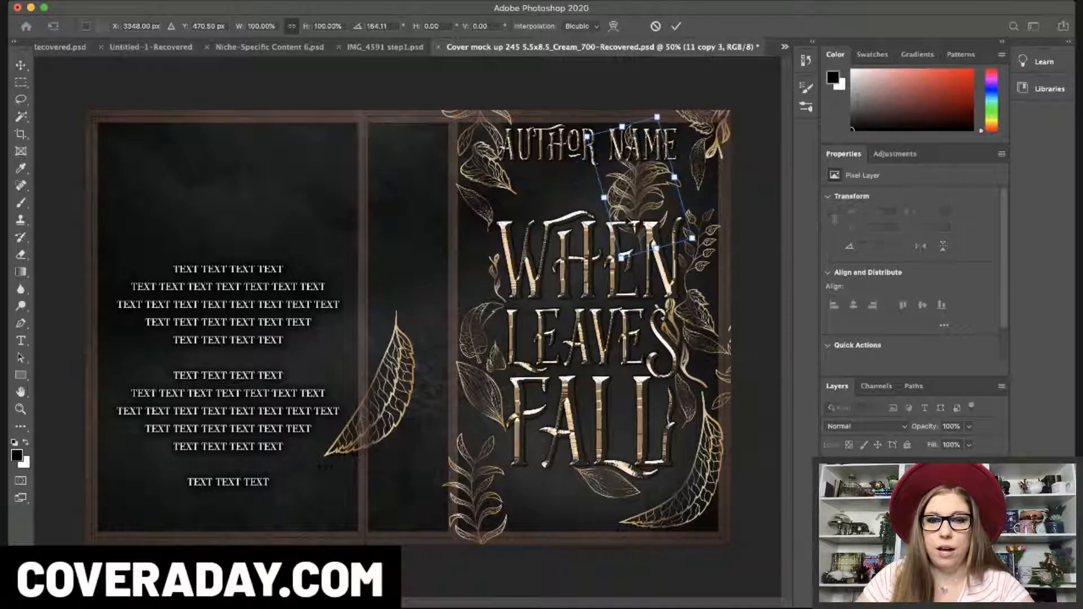
left_click_drag(752, 224, 745, 224)
left_click_drag(741, 119, 728, 118)
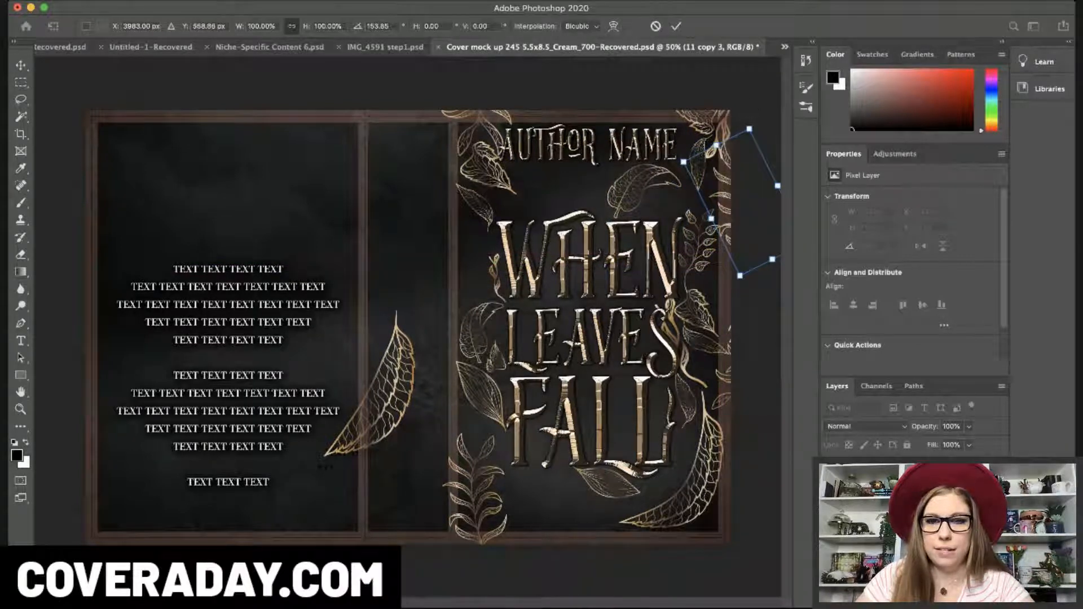
key("Return")
key("shift+Right")
key("shift+Right")
key("shift+Left")
key("shift+Left")
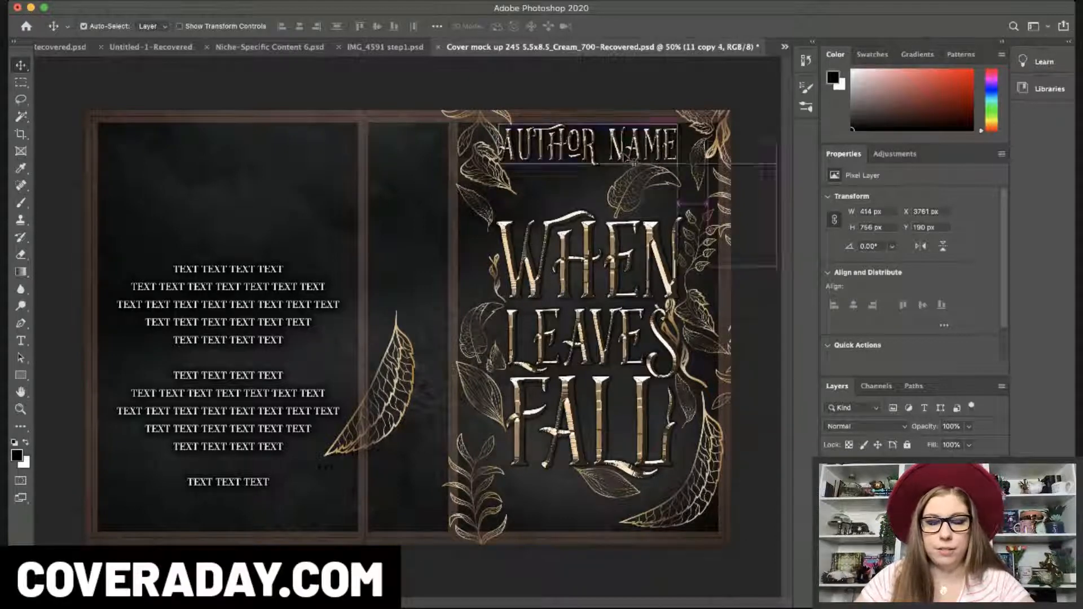
- Duplicate the branch to the front cover's lower-right corner, rotated about 75.21°
key("ctrl+t")
left_click_drag(783, 135, 779, 191)
left_click_drag(726, 230, 714, 539)
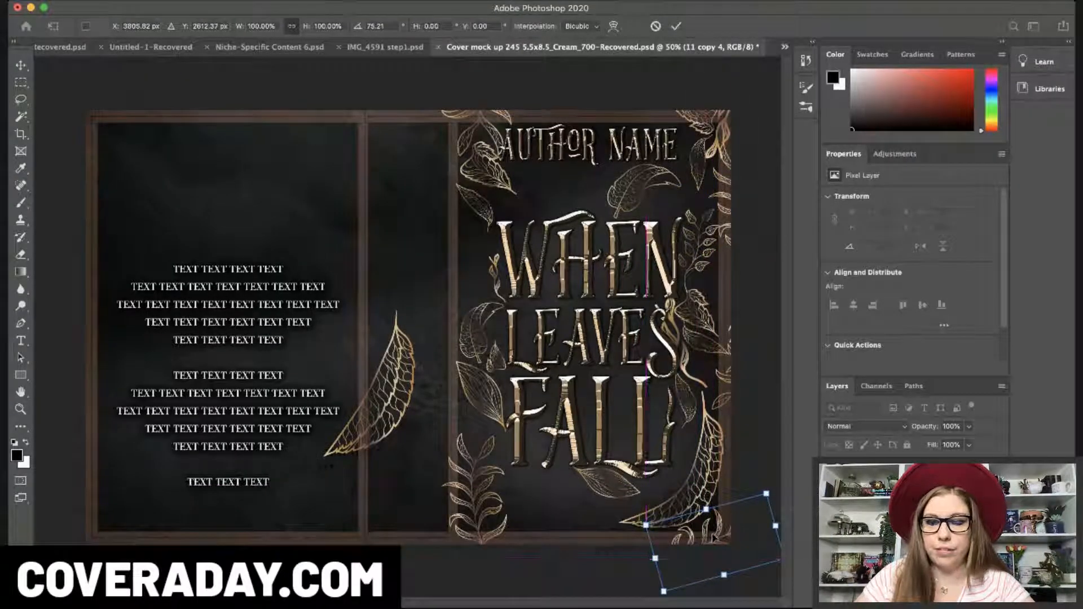
key("Return")
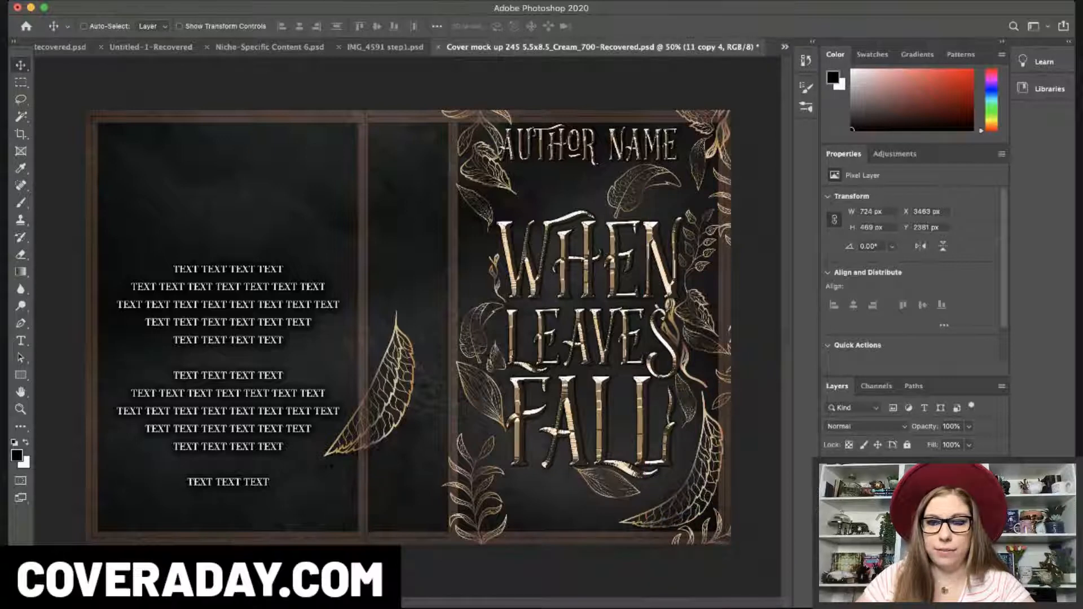
- Duplicate the branch into the back cover's lower-left corner, rotated to fit, and copy it again onto the spine edge beside "WHEN"
key("super+j")
key("super+t")
left_click_drag(629, 489, 528, 550)
left_click_drag(374, 540, 108, 485)
key("Return")
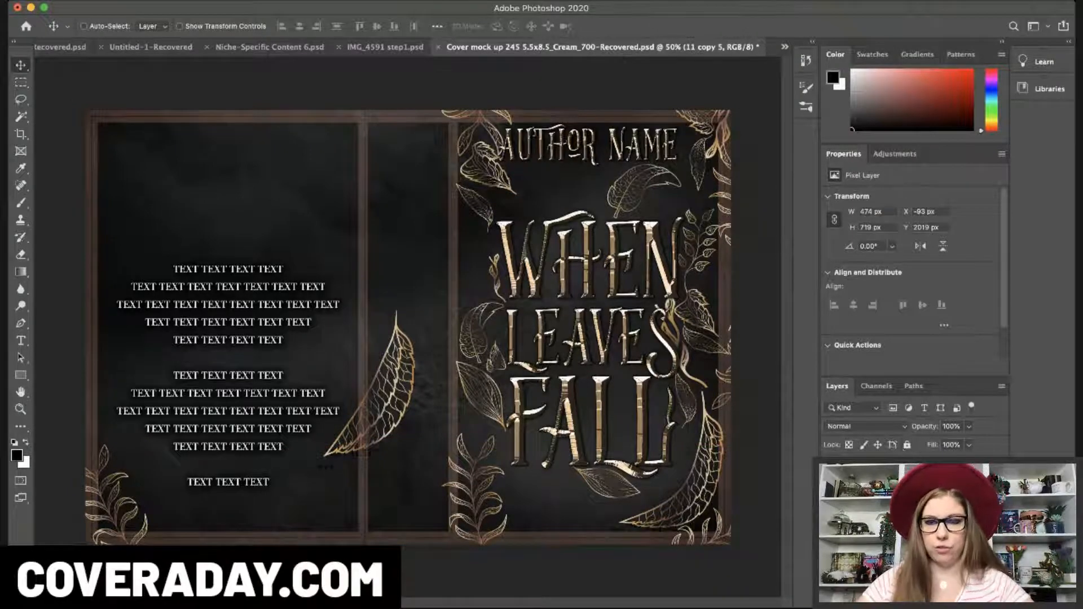
left_click_drag(125, 515, 483, 303)
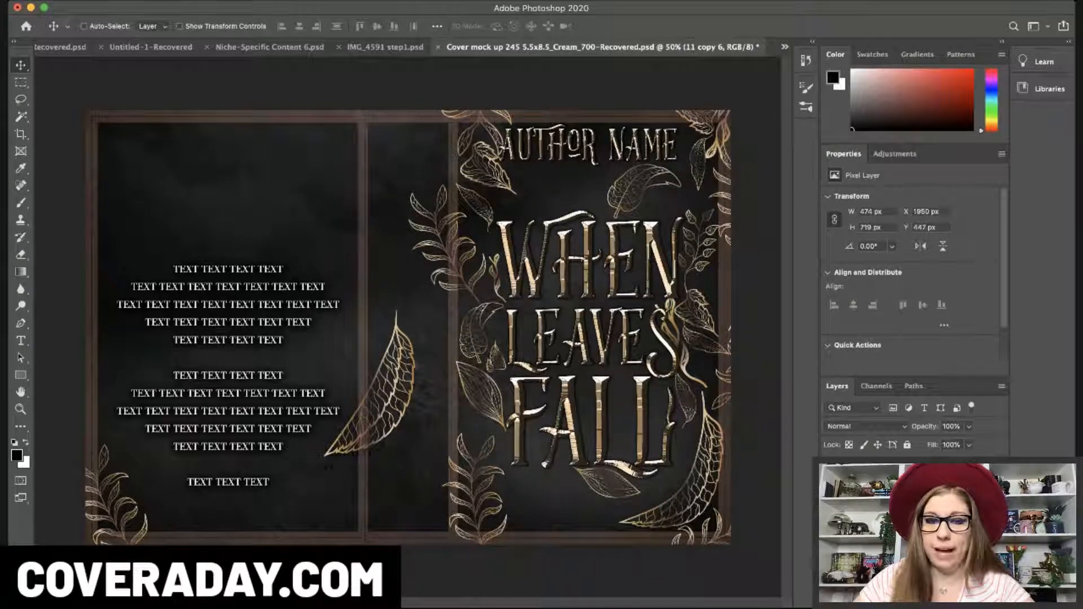
- Duplicate the small twisted sprig beside the W of "WHEN" to the tip of the leaf below "AUTHOR" and rotate it
left_click(83, 26)
left_click(501, 279)
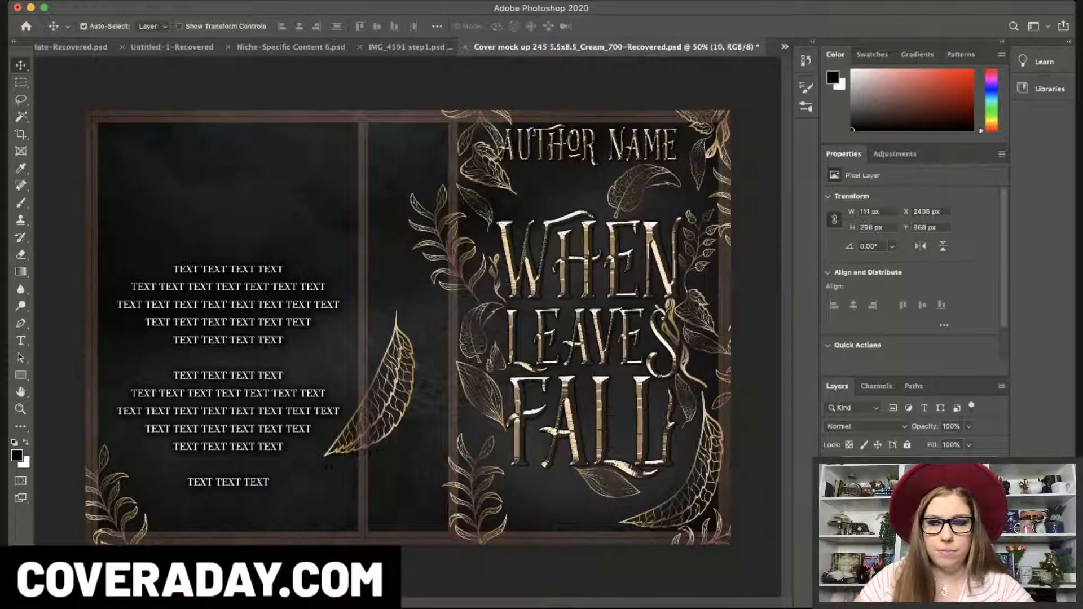
left_click(120, 29)
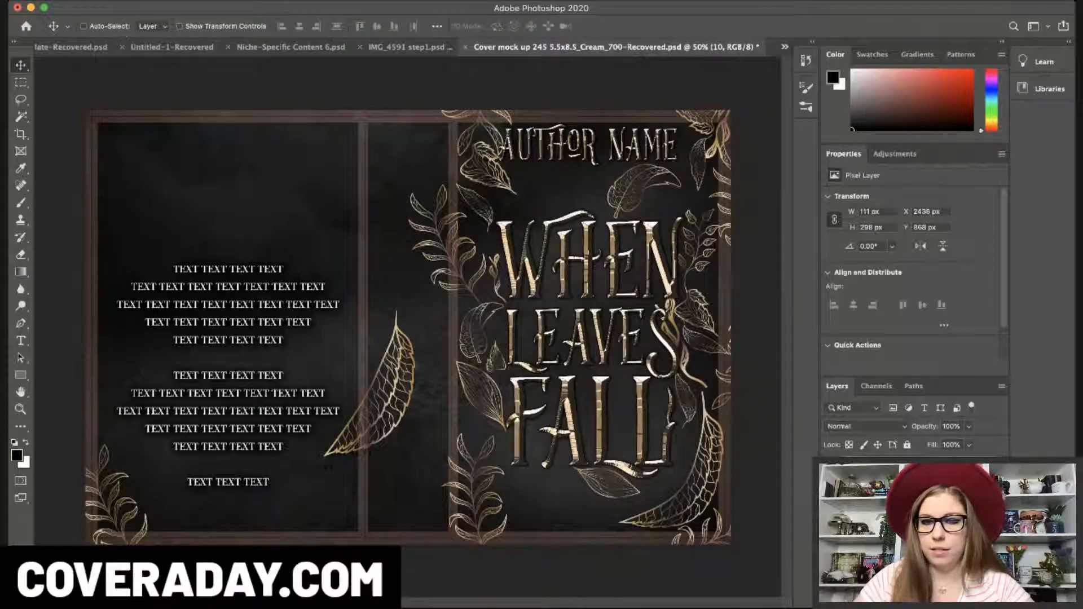
key("super+alt+t")
left_click_drag(523, 237, 480, 352)
left_click_drag(503, 269, 530, 186)
key("Return")
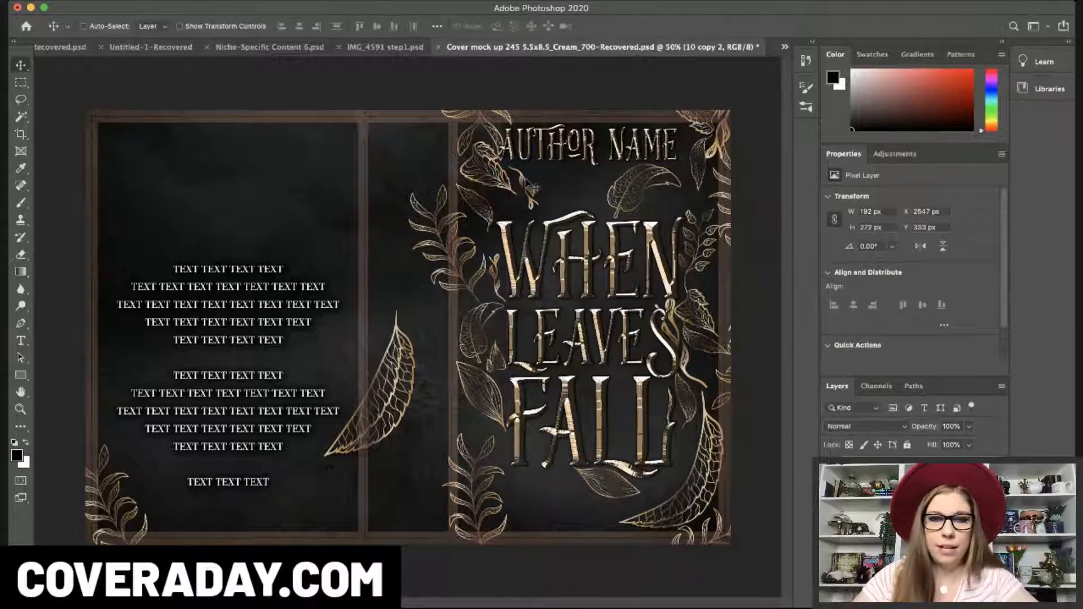
- Nudge the sprig copy below "AUTHOR" about 32 px left and 18 px up against the leaf
key("Left")
key("Left")
key("Left")
key("Left")
key("Left")
key("Left")
key("Left")
key("Left")
key("Left")
key("Left")
key("Left")
key("Left")
key("Left")
key("Left")
key("Left")
key("Left")
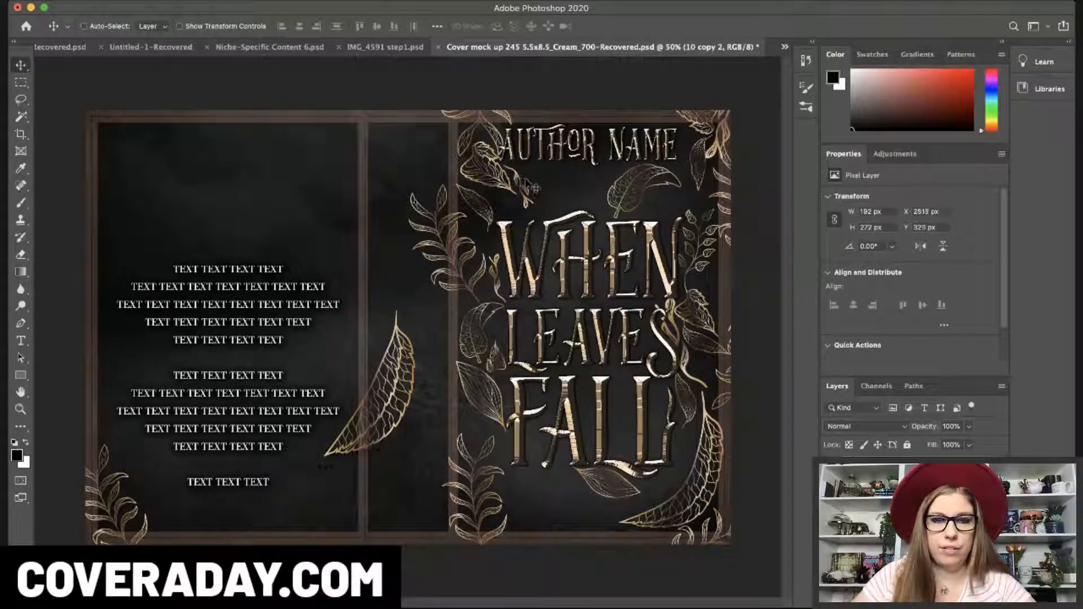
key("Up")
key("Up")
key("Up")
key("Up")
key("Up")
key("Up")
key("Up")
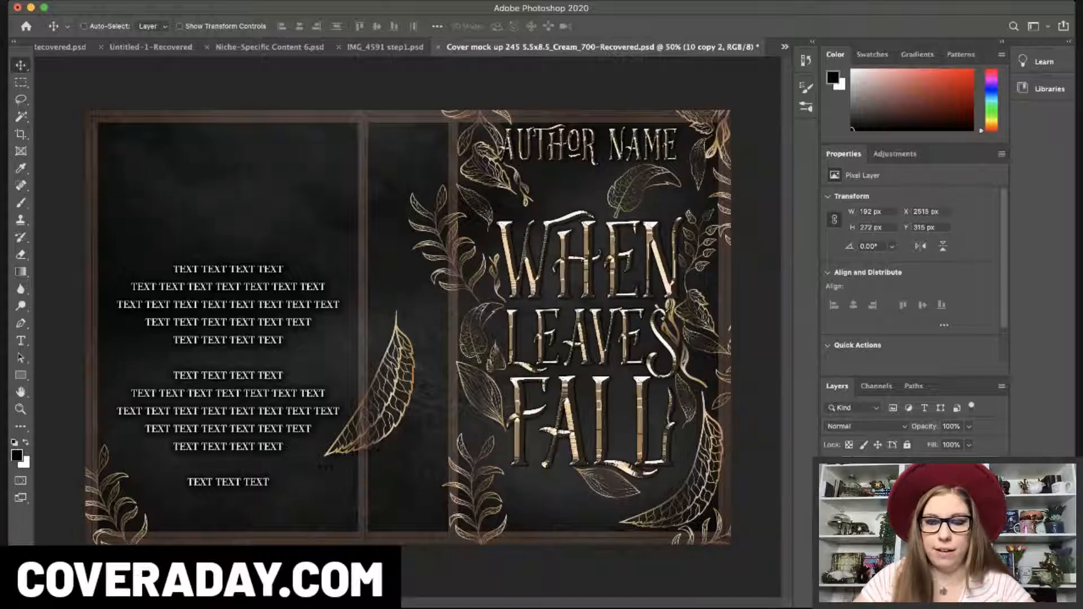
- Duplicate the sprig to the top edge above "NAME", scaled to about 251.64% and rotated about 86.83°
key("super+alt+t")
left_click_drag(563, 172, 680, 103)
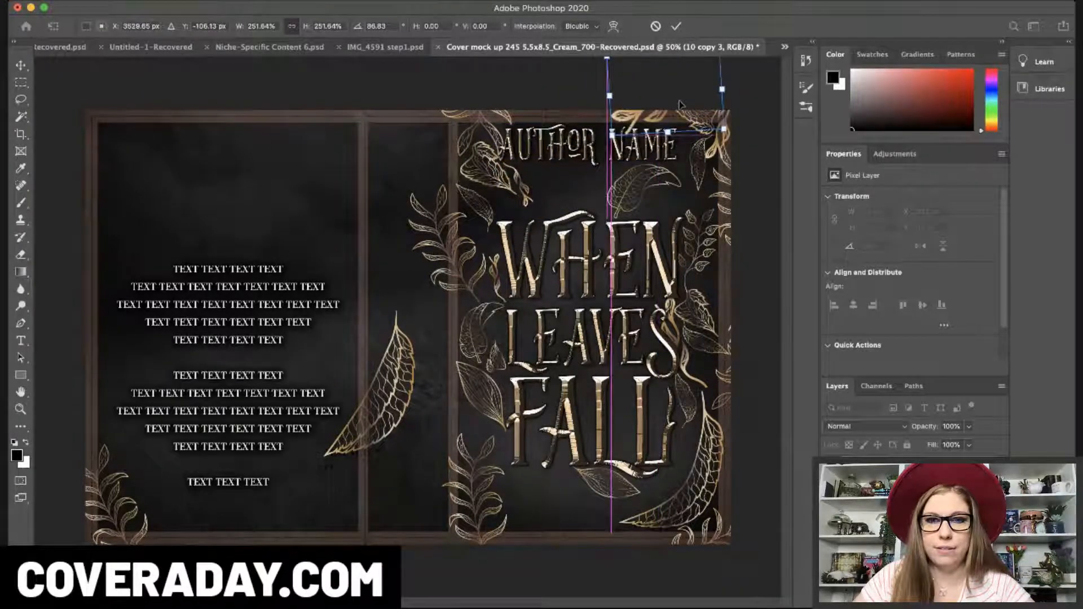
key("Return")
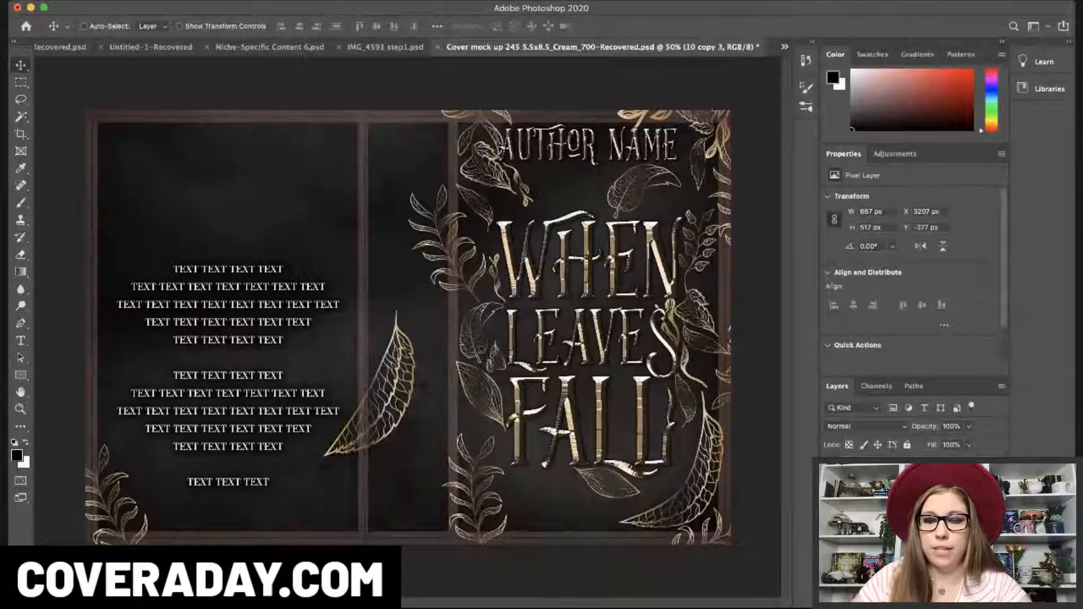
- Duplicate the top-edge sprig to the bottom edge beside the large curved leaf, resized to about 408 by 340 px
key("ctrl+t")
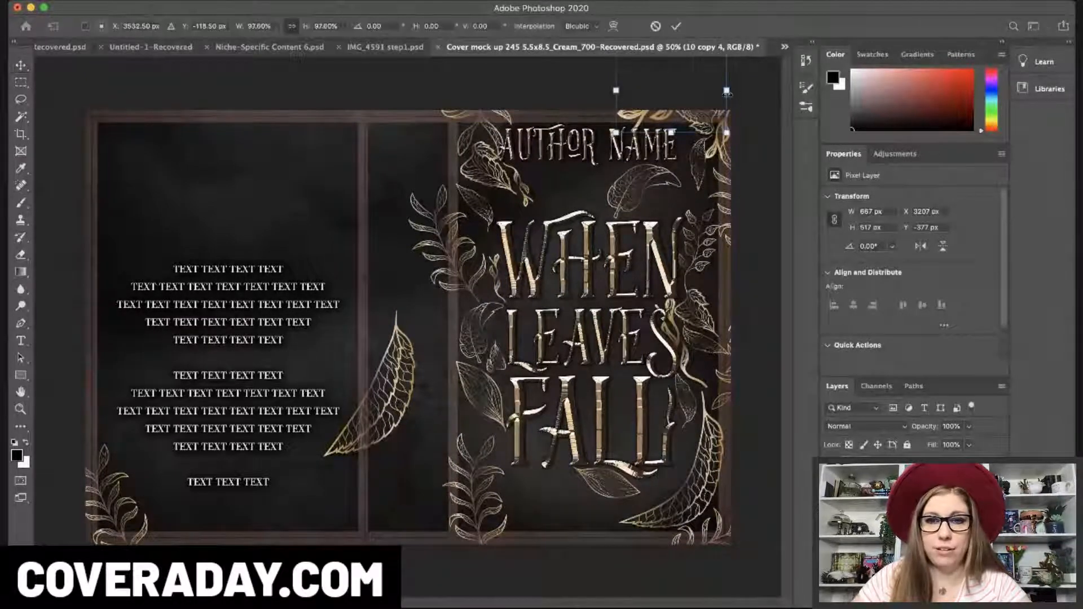
left_click_drag(694, 62, 644, 525)
key("Return")
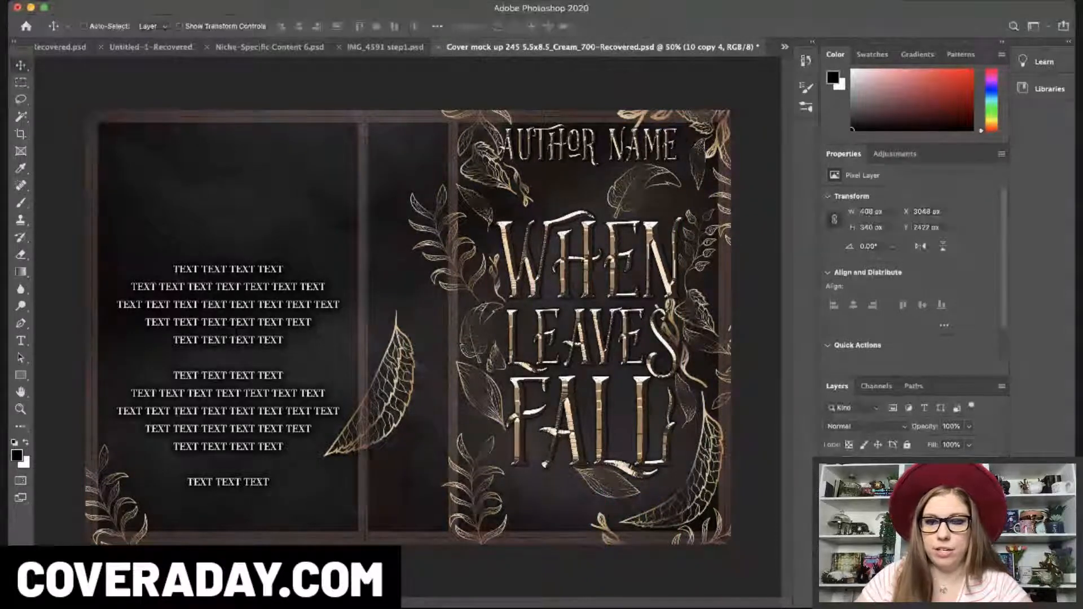
- Duplicate the bottom-edge sprig beside the front cover's lower-left branch, rotated upright
key("super+j")
key("super+t")
left_click_drag(672, 496, 689, 549)
left_click_drag(603, 545, 523, 516)
key("Return")
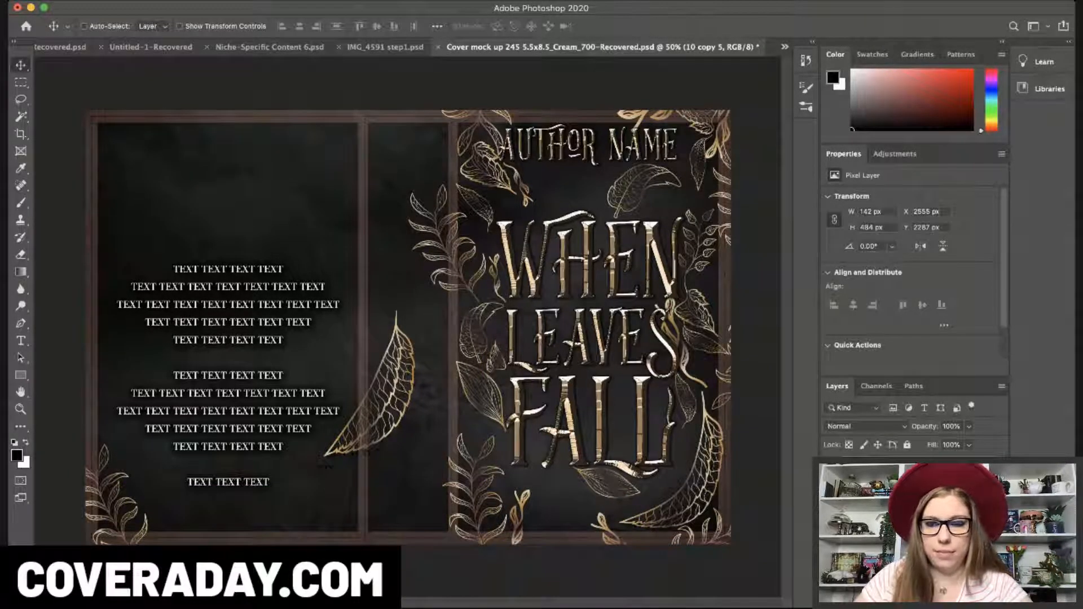
- Duplicate the upright sprig beside the F of "FALL", then shrink and rotate it to about 197 by 201 px against the leaf
key("super+t")
left_click_drag(533, 489, 409, 123)
key("Return")
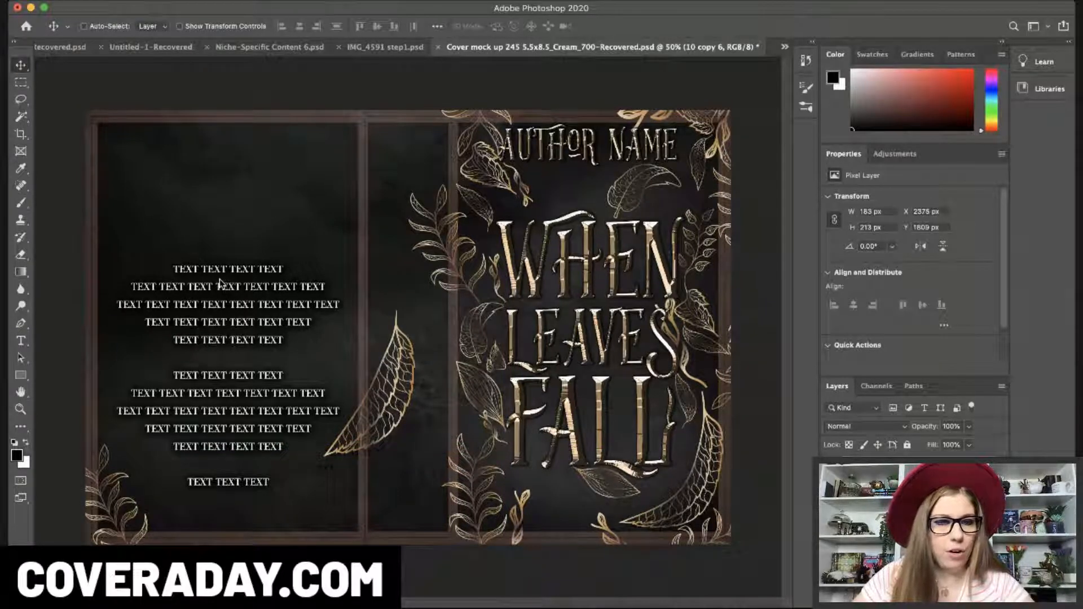
key("Left")
key("Left")
key("Left")
key("Left")
key("ctrl+t")
left_click_drag(519, 386, 431, 392)
key("Return")
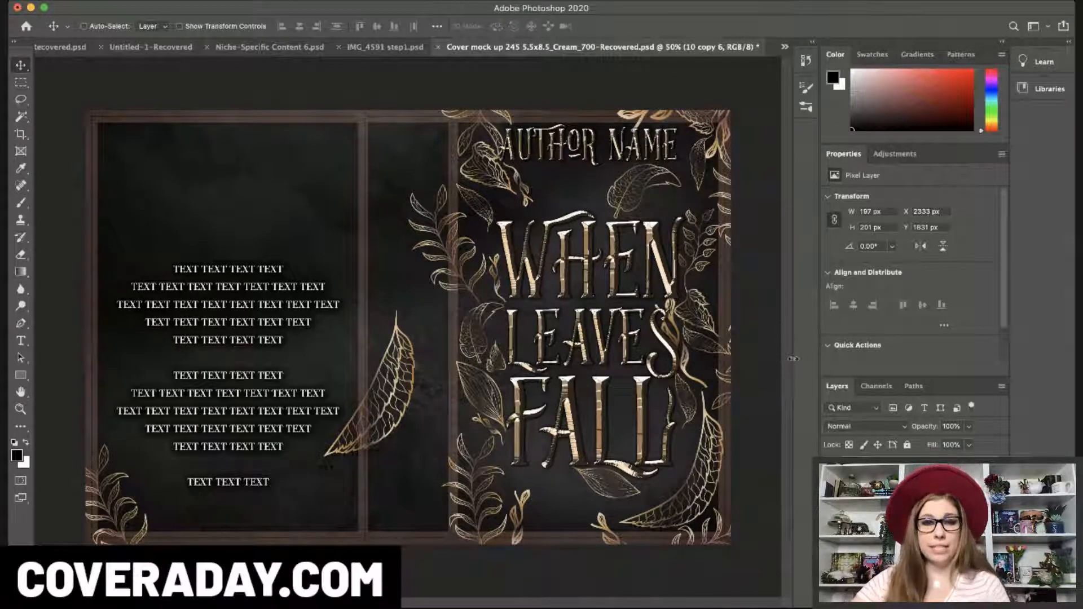
- Duplicate the small sprig beside "FALL" to the bottom of the spine, scaled to about 222.72%
key("super+j")
key("super+t")
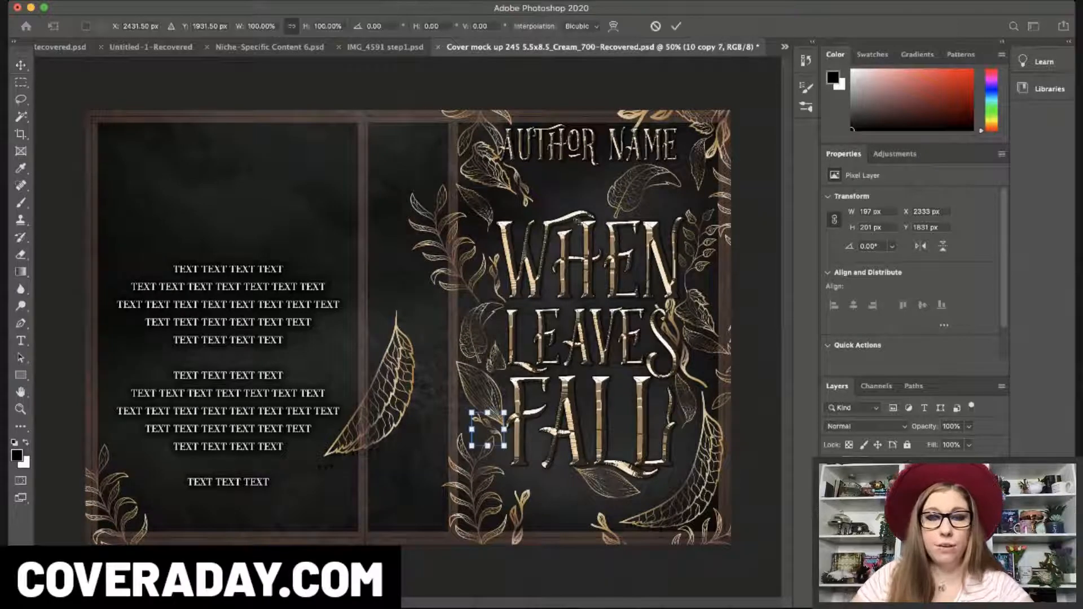
left_click_drag(505, 412, 383, 521)
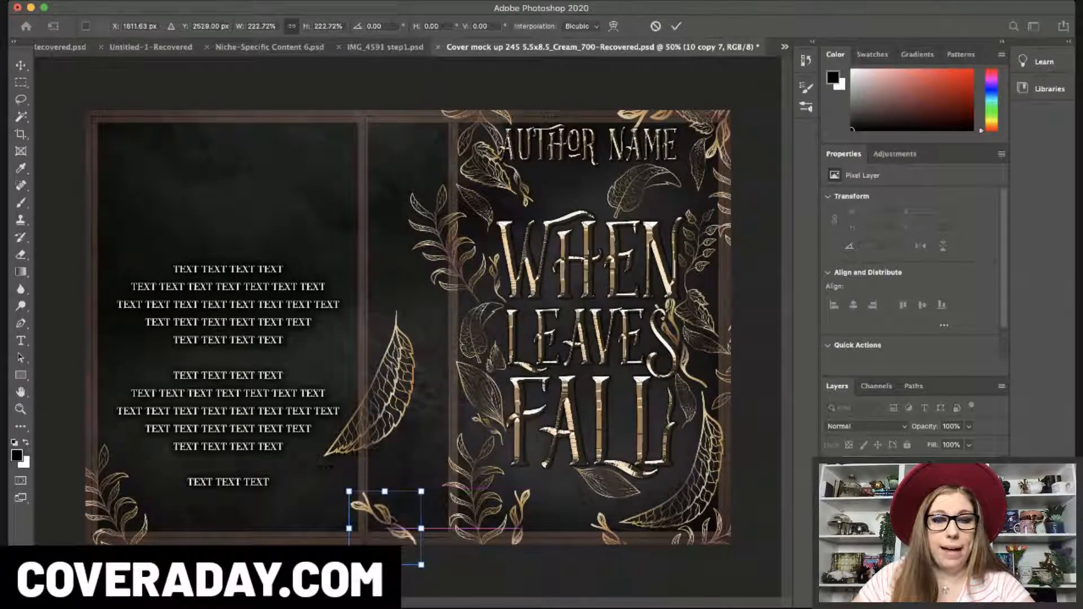
key("Return")
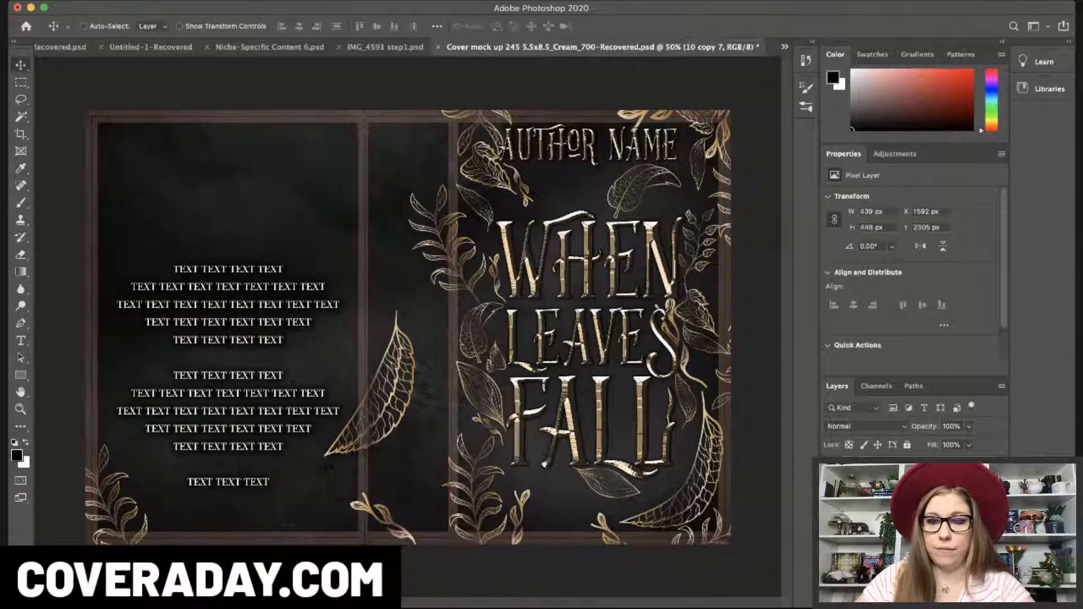
- Duplicate the spine sprig to the back cover's upper-left corner, rotated along the top edge and enlarged to about 944 by 425 px
key("super+t")
left_click_drag(420, 496, 165, 120)
key("Return")
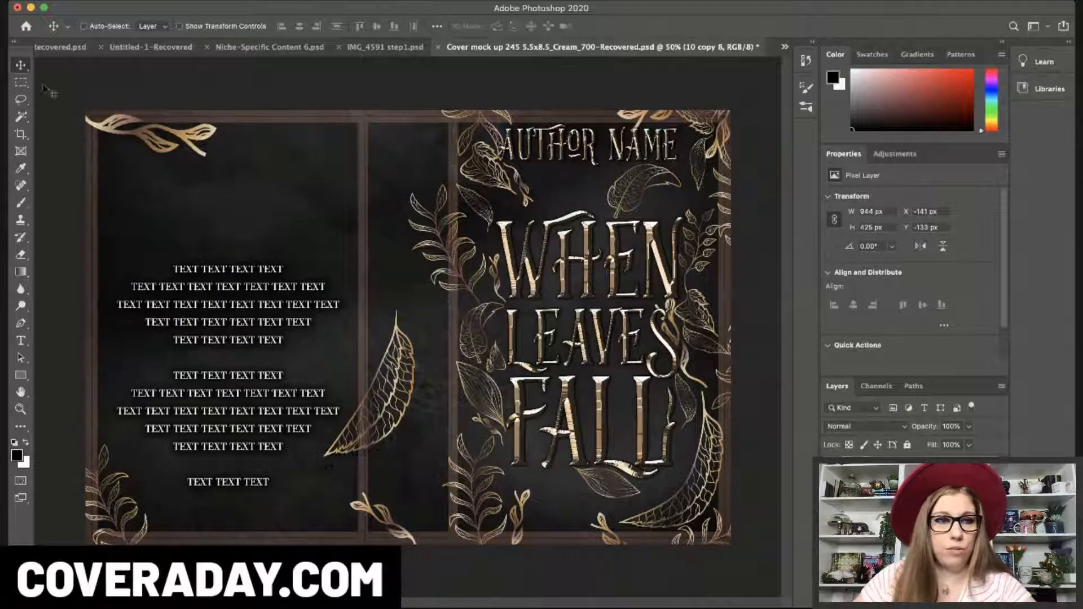
left_click(515, 194)
key("ctrl+j")
left_click_drag(511, 189, 456, 184)
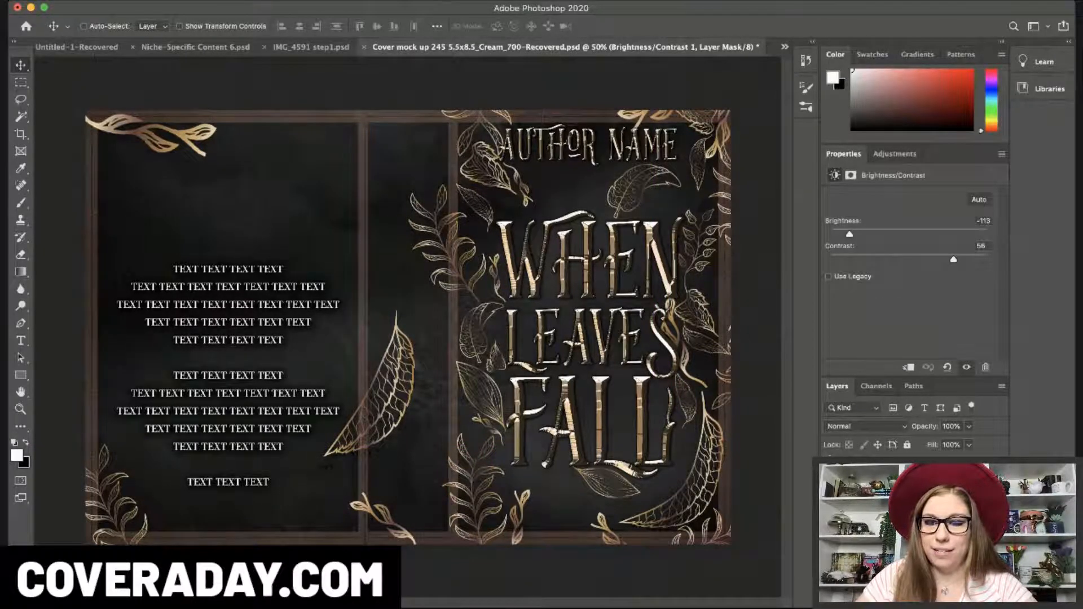
key("super+z")
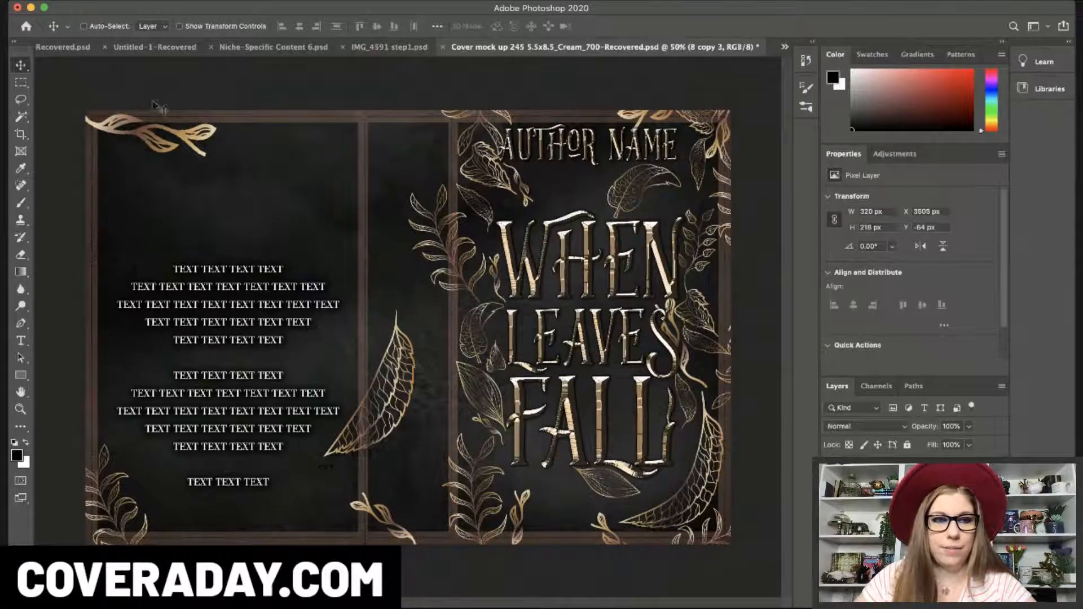
left_click_drag(477, 206, 316, 297)
key("super+z")
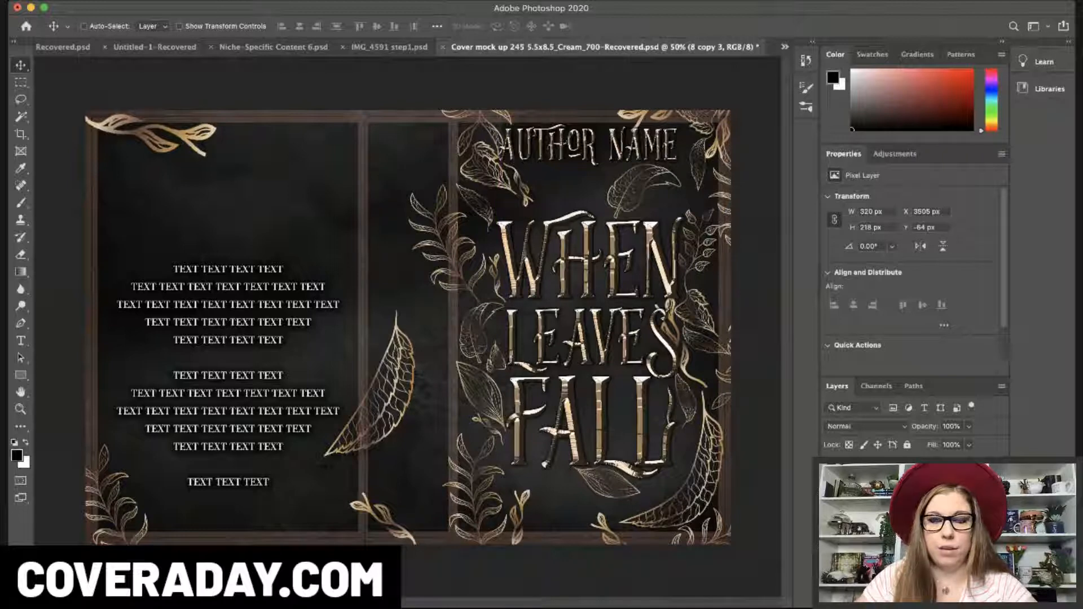
- Move the leaf copy from the front cover's upper-right corner to the back cover's bottom edge beside the spine, rotated and enlarged to about 649 by 725 px
key("super+t")
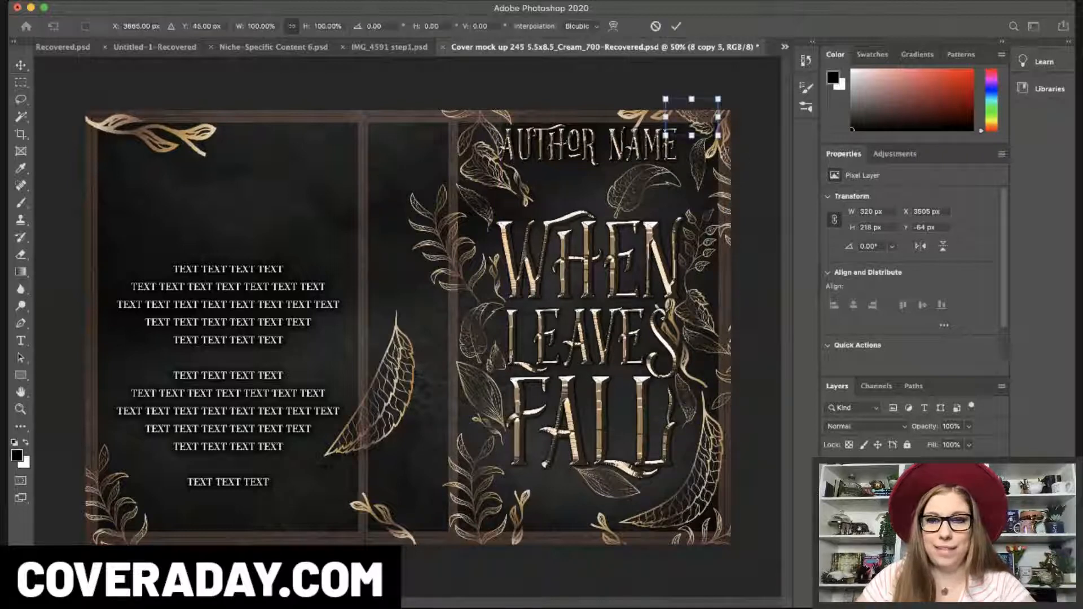
left_click_drag(666, 136, 594, 184)
left_click_drag(707, 137, 343, 533)
key("Return")
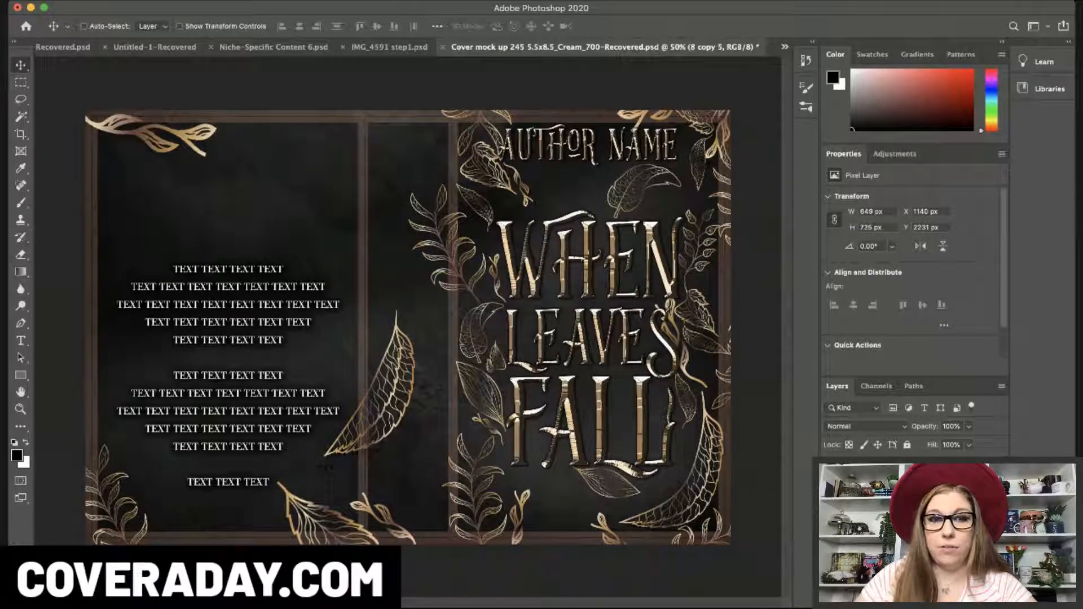
- Duplicate the large bottom-edge leaf to the top of the spine, rotated and shrunk to about 409 by 404 px
key("ctrl+j")
key("ctrl+t")
left_click_drag(381, 479, 337, 528)
left_click_drag(353, 530, 282, 524)
left_click_drag(306, 559, 372, 116)
key("Return")
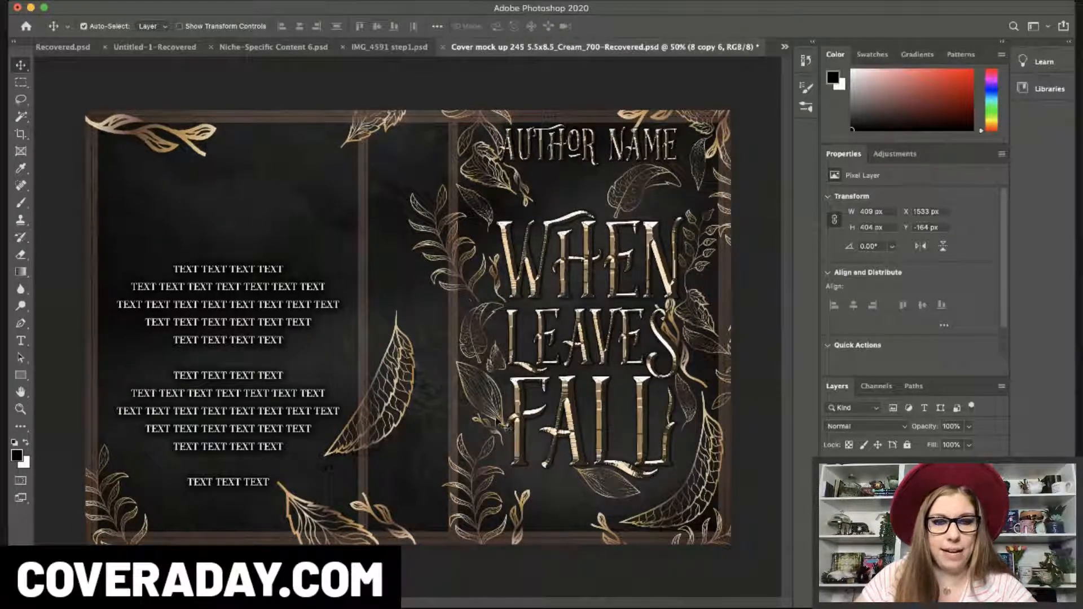
- Duplicate the leaf beside the F of "FALL" to the back cover's outer edge above the text, rotated upright at about 313 by 609 px
left_click(505, 427)
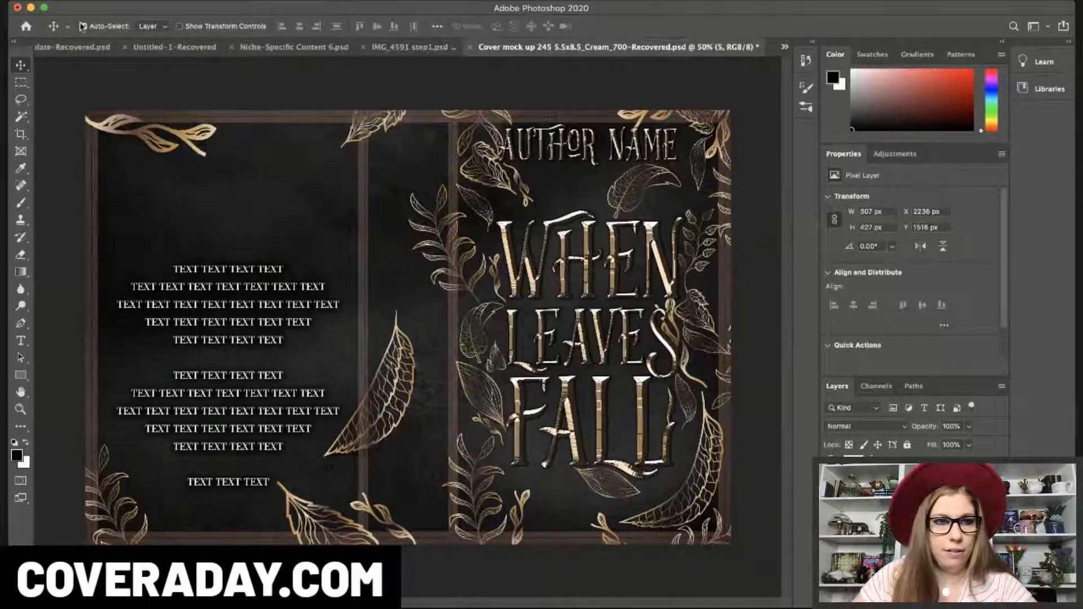
key("super+j")
key("super+t")
left_click_drag(506, 360, 118, 261)
left_click_drag(138, 180, 129, 174)
key("Return")
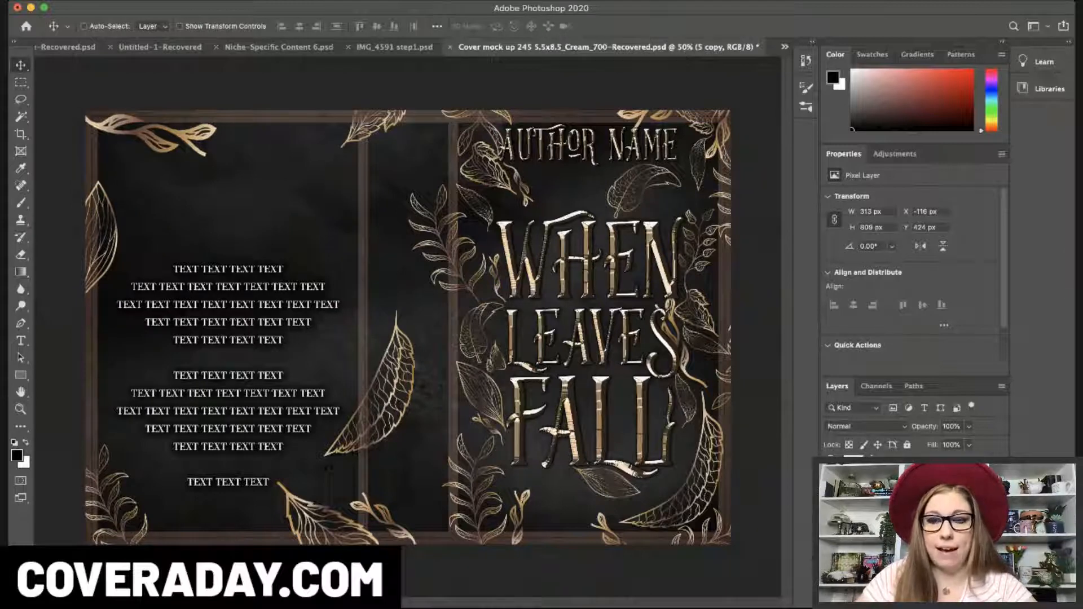
- Duplicate the outer-edge leaf to the back cover's top edge next to the spine leaf, rotated and shrunk to about 324 by 203 px
key("super+j")
key("super+t")
left_click_drag(117, 181, 340, 107)
key("Return")
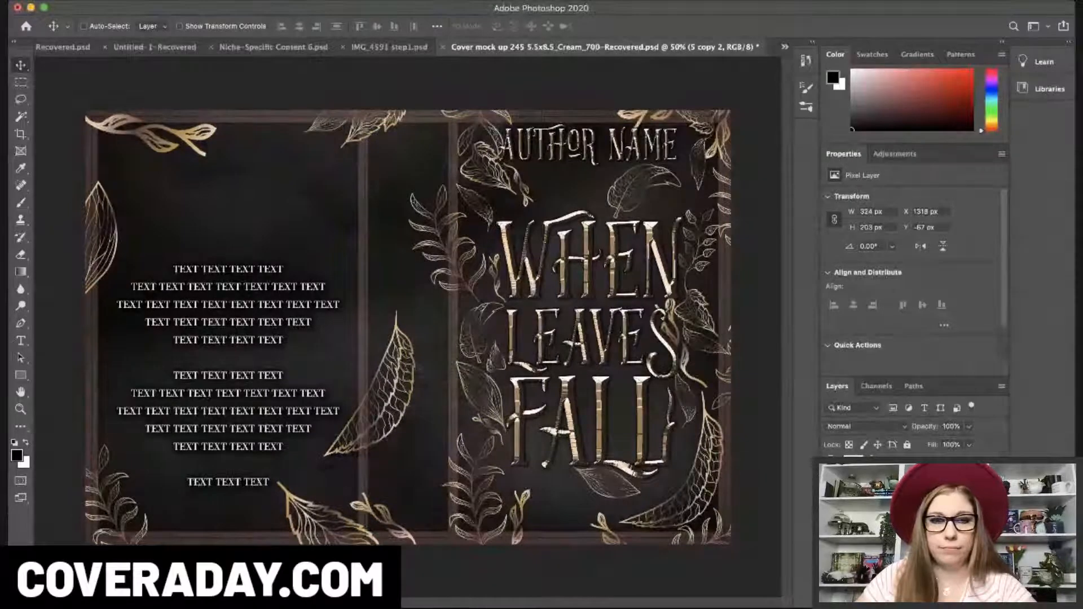
- Duplicate the small top-edge leaf to just above the large leaf at the back cover's bottom, rotated to about 368 by 151 px
key("super+j")
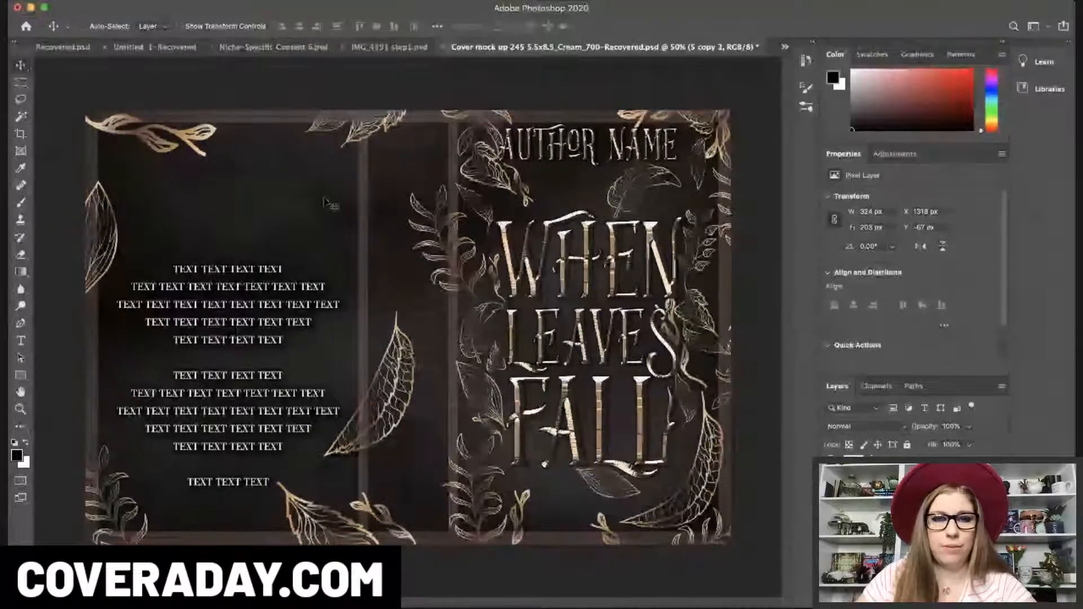
key("super+t")
left_click_drag(381, 105, 341, 495)
key("Return")
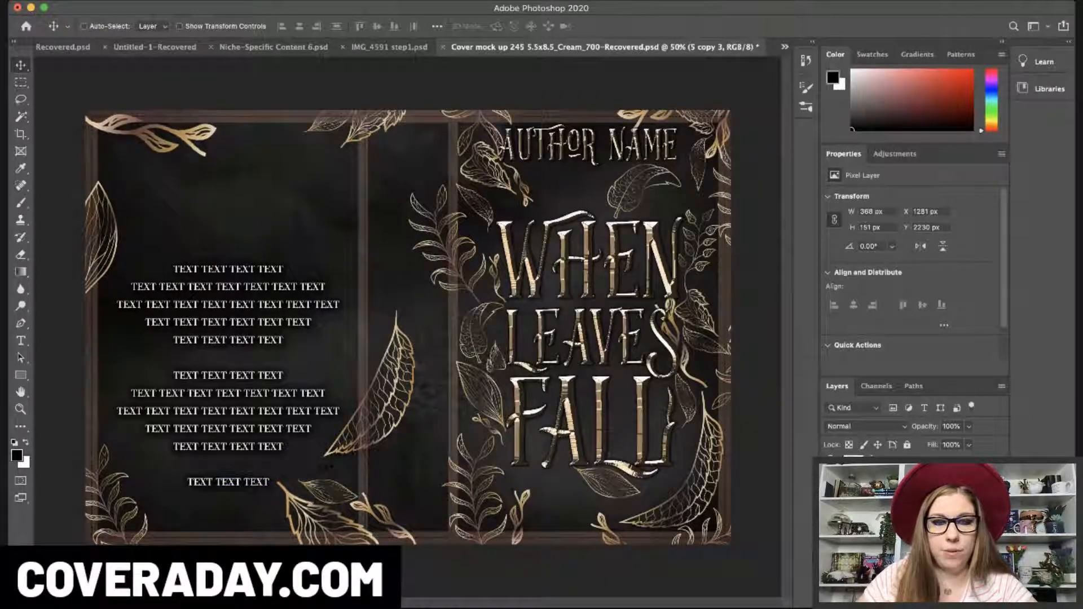
- Duplicate the small bottom leaf to the spine's lower-right corner, rotated upright by about -91.47°
key("super+j")
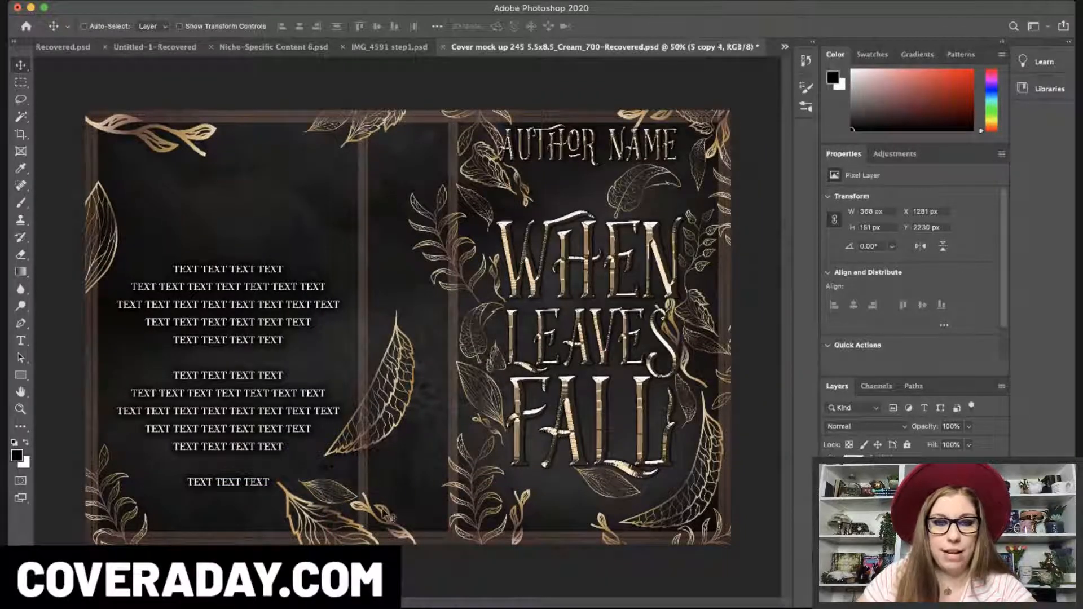
key("super+t")
left_click_drag(377, 452, 282, 441)
left_click_drag(327, 491, 438, 536)
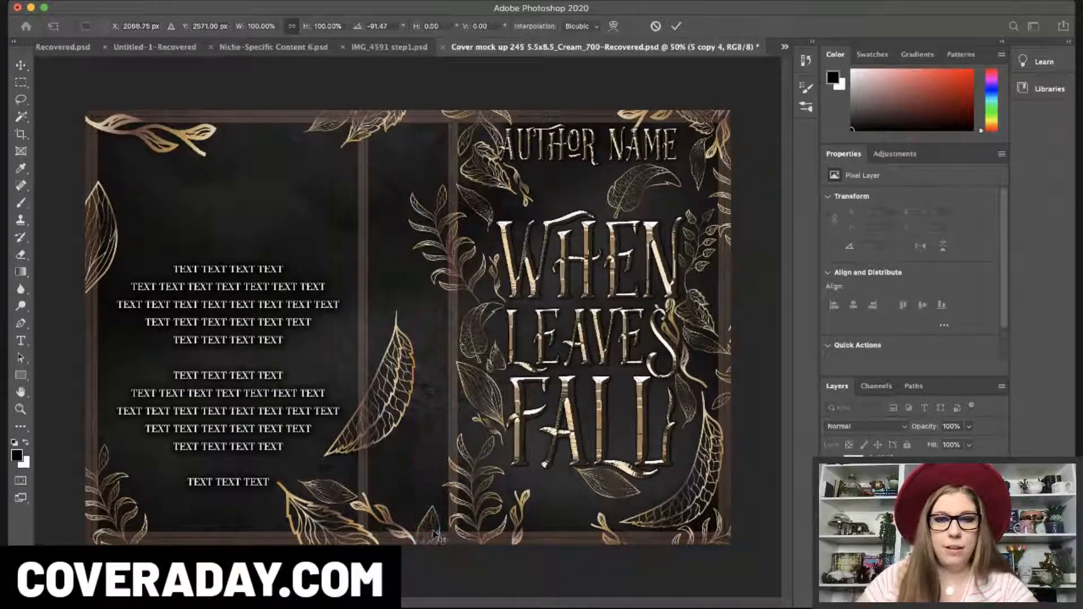
key("Return")
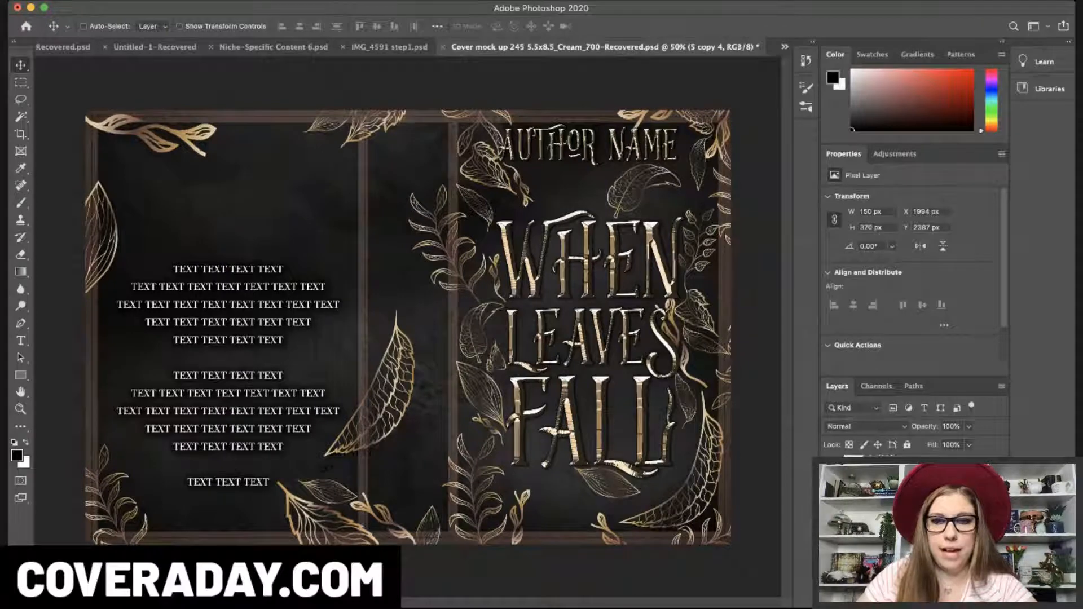
- Duplicate the upright spine leaf twice along the front cover's bottom edge, rotating and shrinking the second copy to about 127 by 251 px
key("super+j")
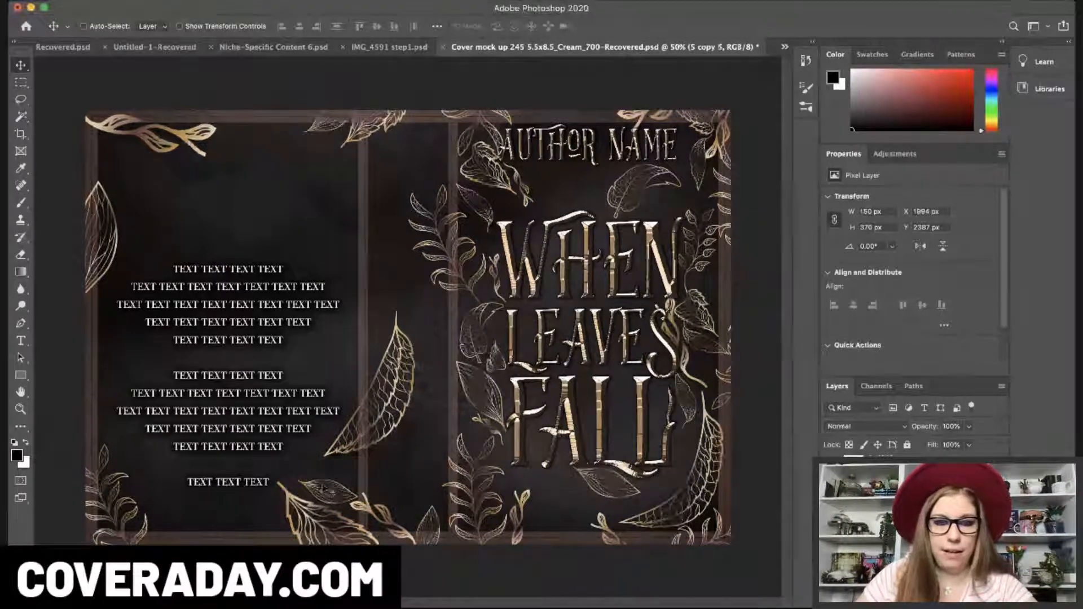
left_click_drag(335, 496, 508, 510)
key("super+j")
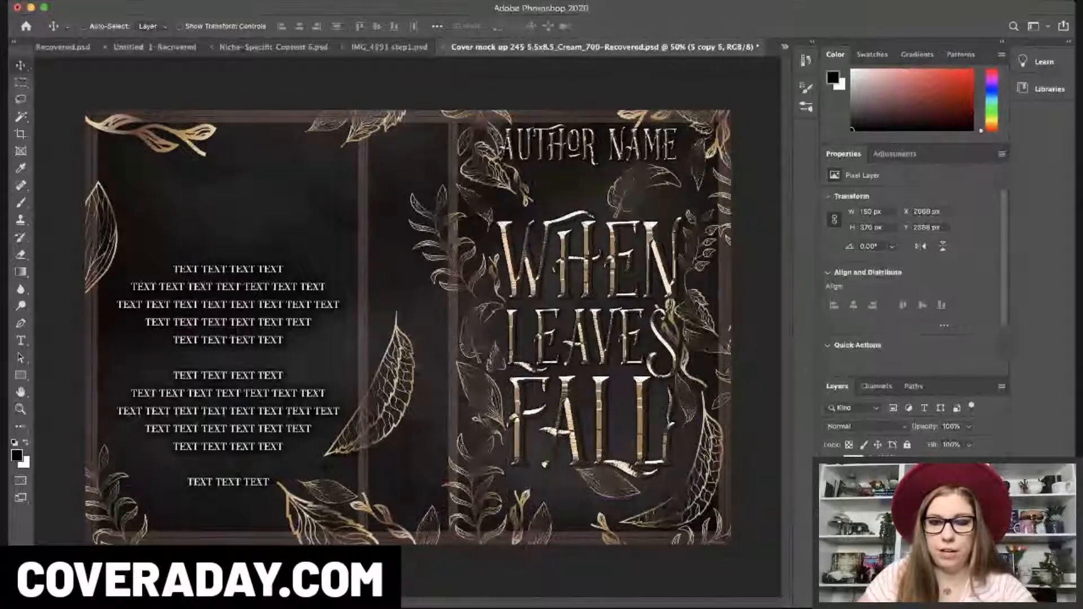
key("super+t")
left_click_drag(533, 571, 562, 553)
left_click_drag(531, 501, 625, 534)
key("Return")
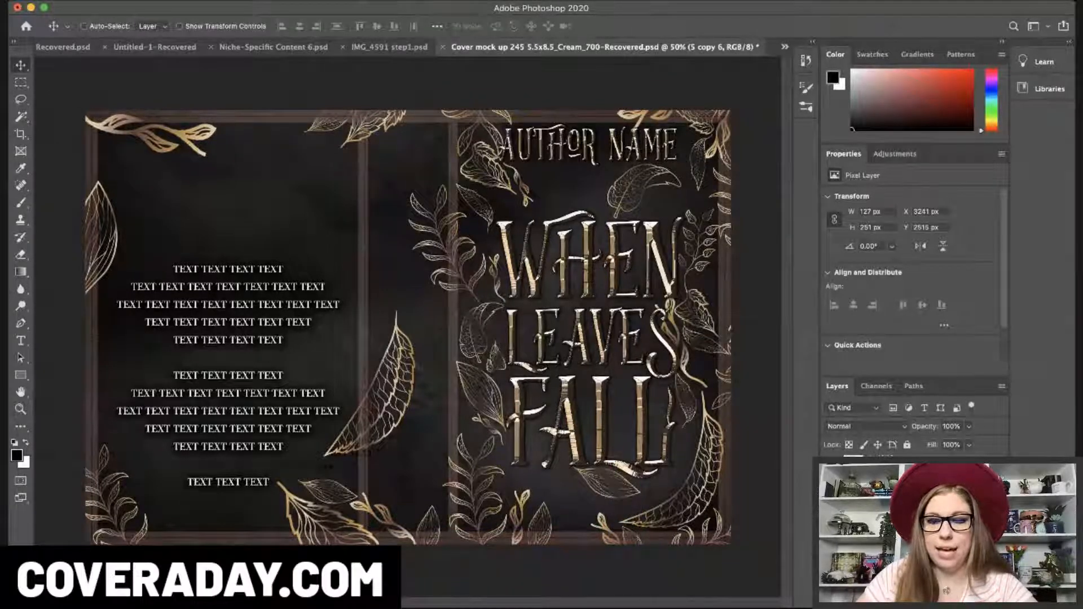
- Duplicate the small bottom-edge leaf beneath the large curved leaf on the front cover, rotated by about 37.92°
key("super+j")
key("super+t")
left_click_drag(674, 512, 653, 552)
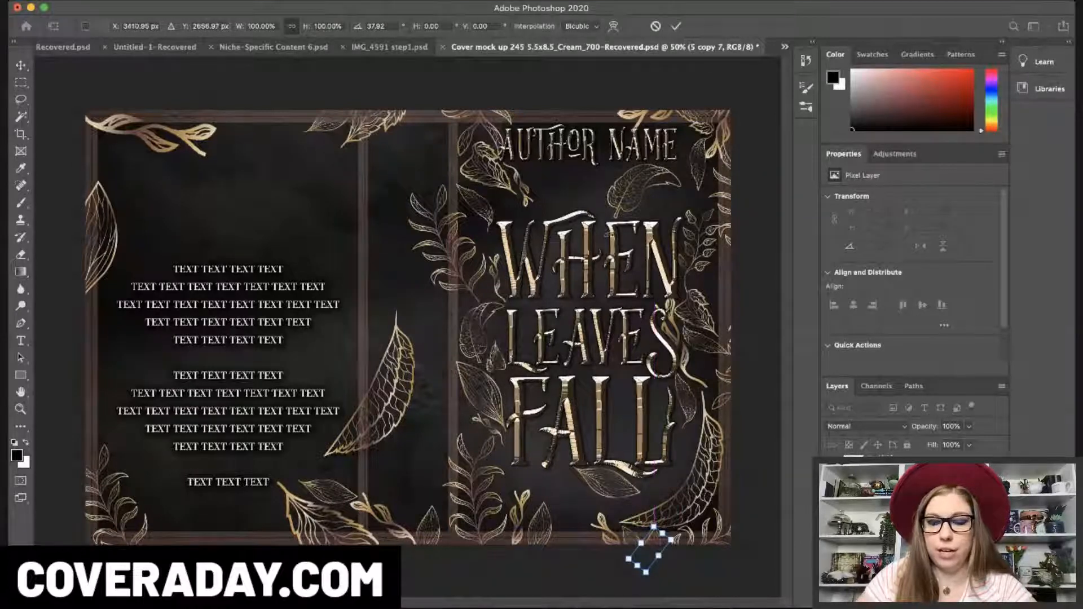
key("Return")
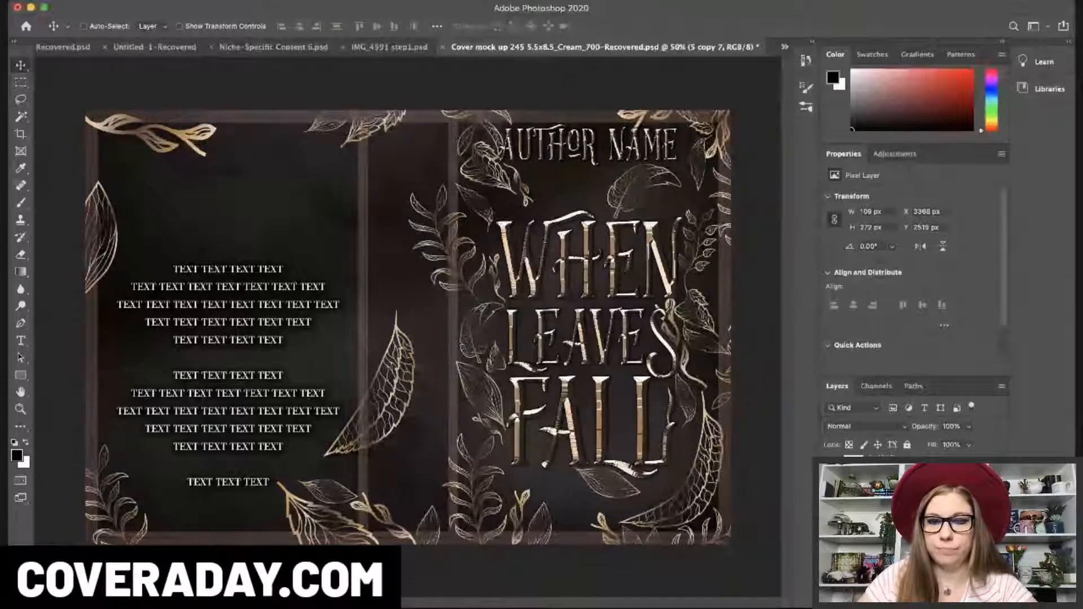
- Duplicate the small leaf to the front cover's top edge and again above "WHEN", rotating and enlarging that copy to about 367 by 195 px
left_click_drag(652, 538, 614, 103)
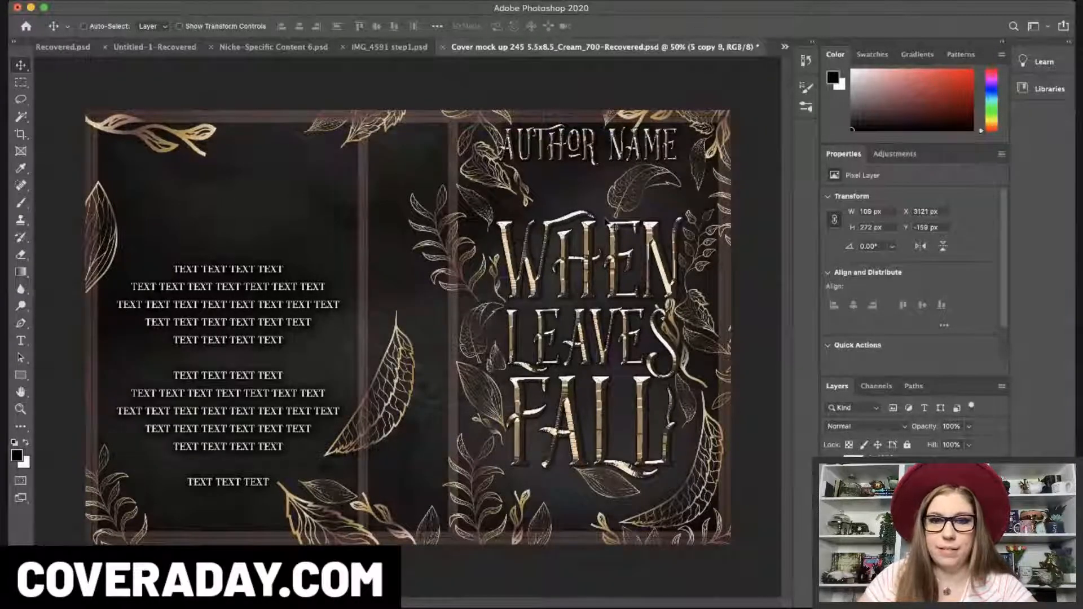
key("super+t")
left_click_drag(611, 113, 547, 202)
mouse_move(580, 157)
left_mouse_down()
mouse_move(599, 193)
mouse_move(581, 167)
left_mouse_up()
key("Return")
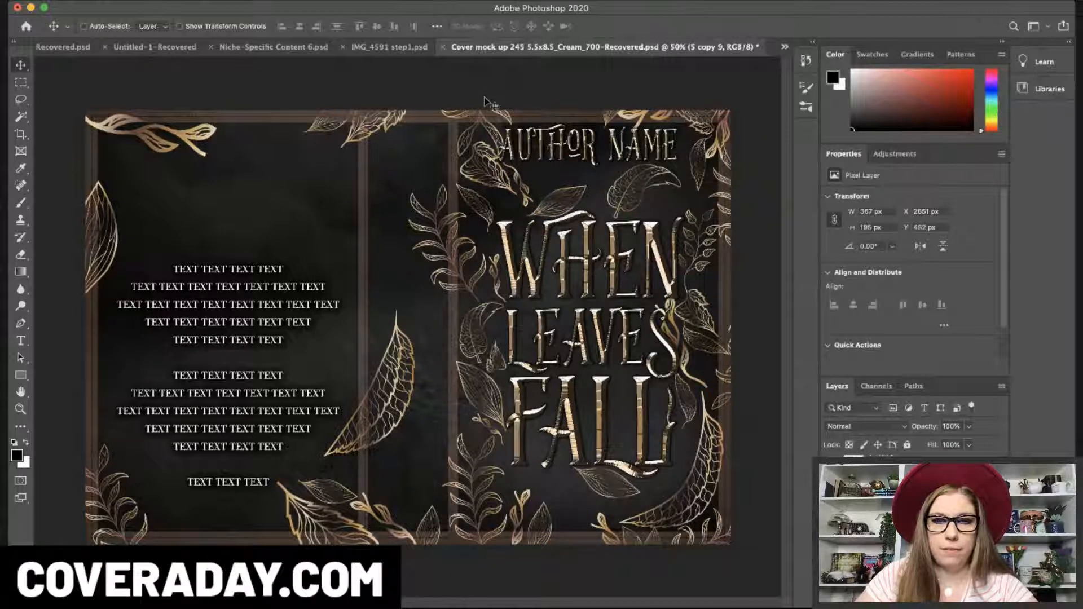
key("ctrl+t")
mouse_move(605, 173)
left_mouse_down()
mouse_move(599, 154)
mouse_move(606, 163)
left_mouse_up()
key("Return")
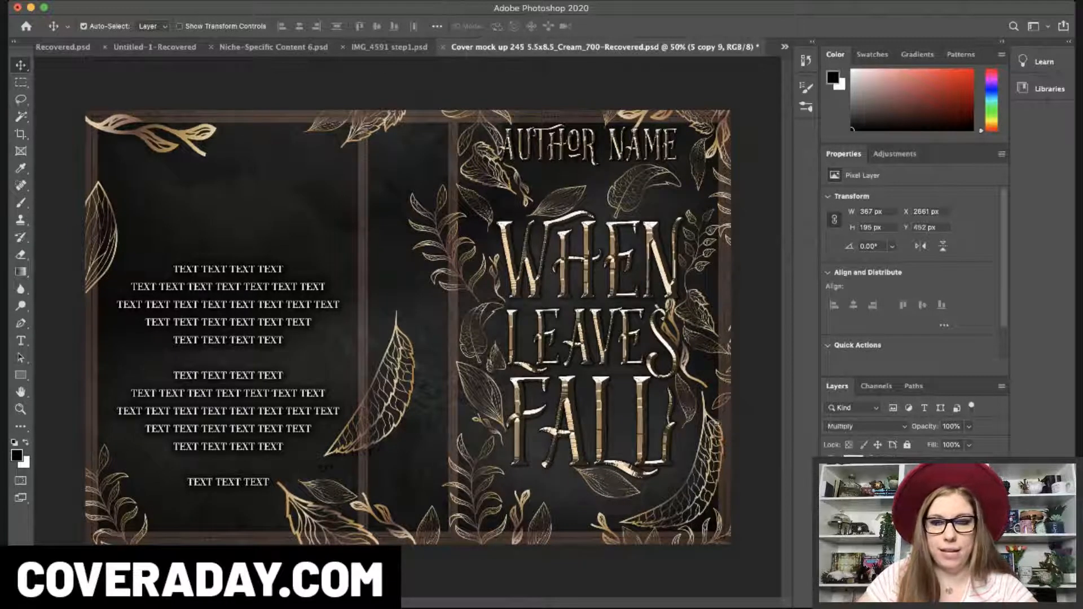
- Duplicate the front cover's large curved leaf to the back cover's top edge, scaled to about 58.94% and rotated by about 72.63°
left_click(714, 424)
left_click(714, 420)
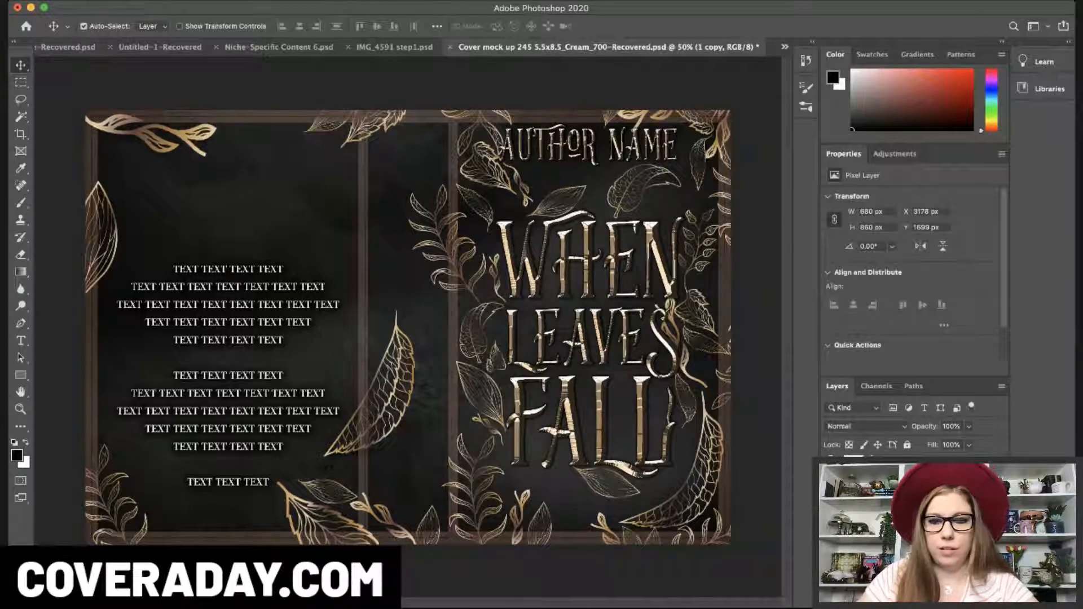
key("super+j")
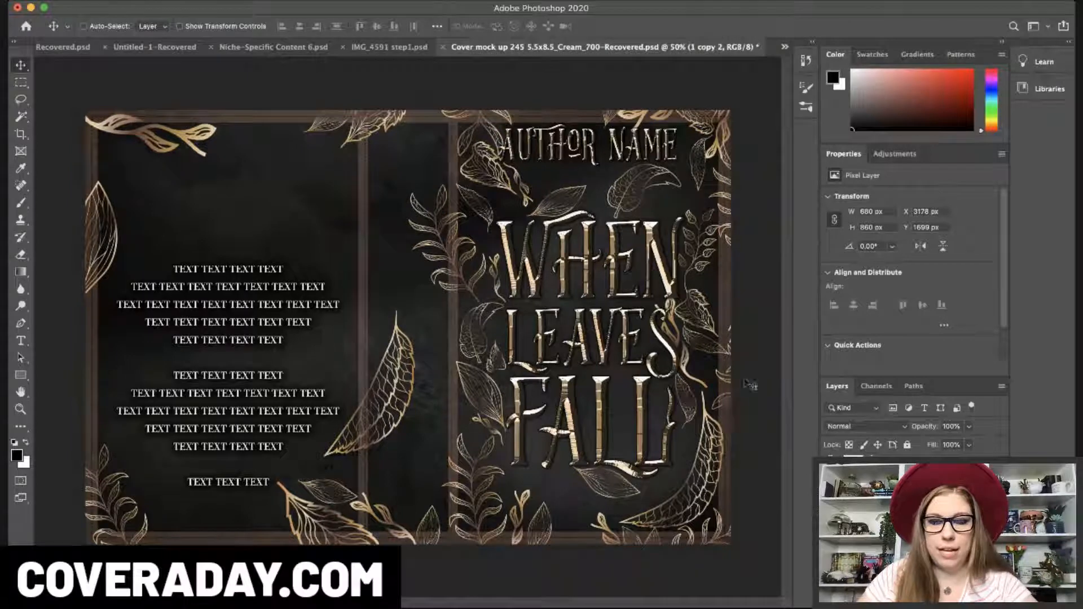
key("super+t")
left_click_drag(731, 388, 271, 92)
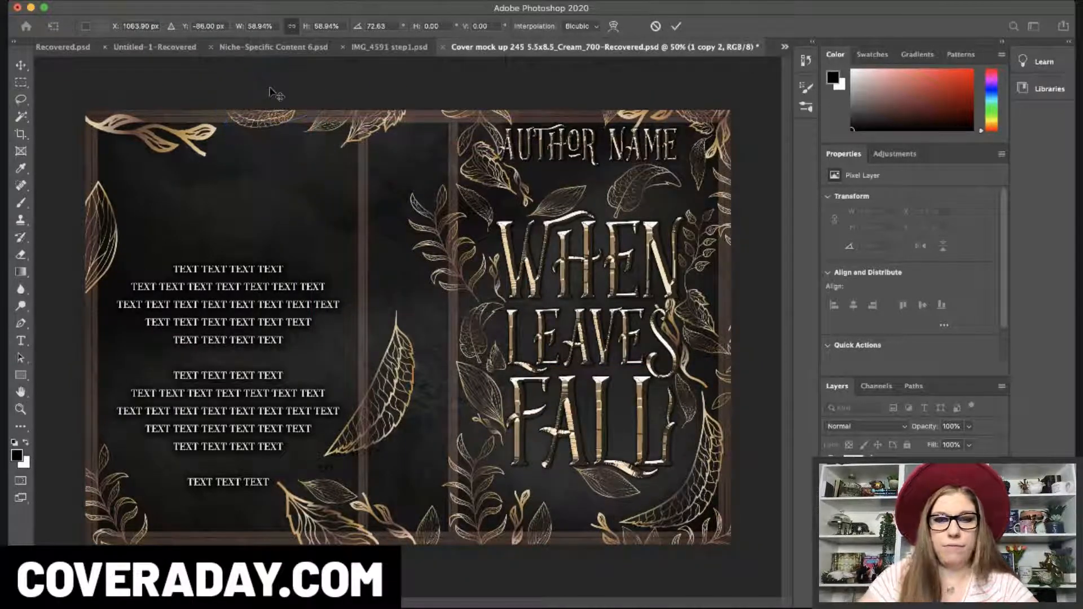
key("Return")
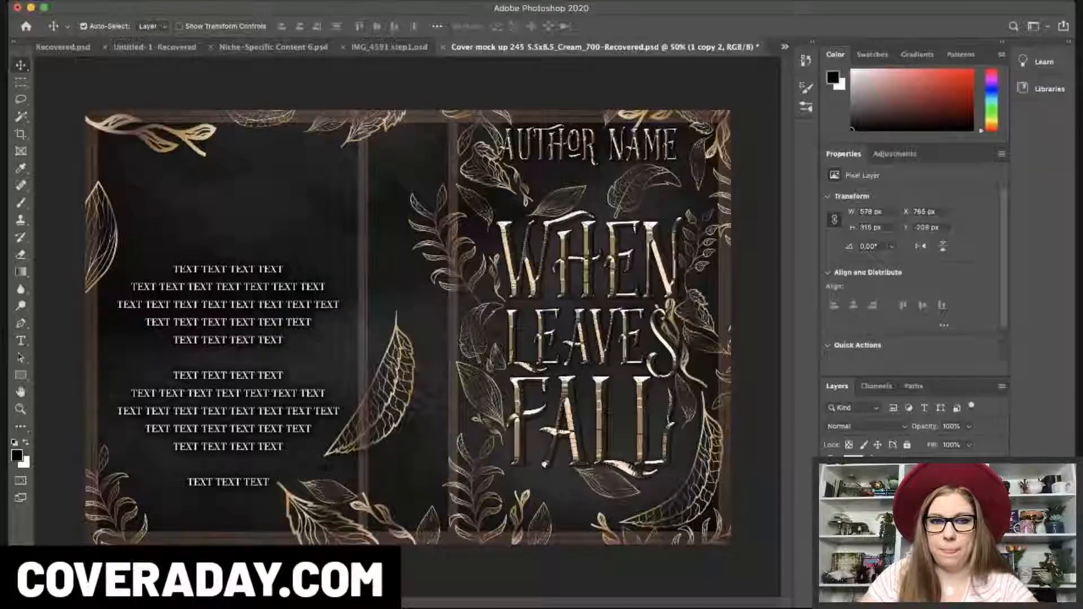
- Duplicate the curved top-edge leaf to the back cover's outer edge below the upright leaf, rotated to about 520 by 411 px
key("ctrl+t")
left_click_drag(320, 152, 199, 113)
left_click_drag(268, 107, 142, 305)
left_click_drag(183, 270, 120, 326)
key("Return")
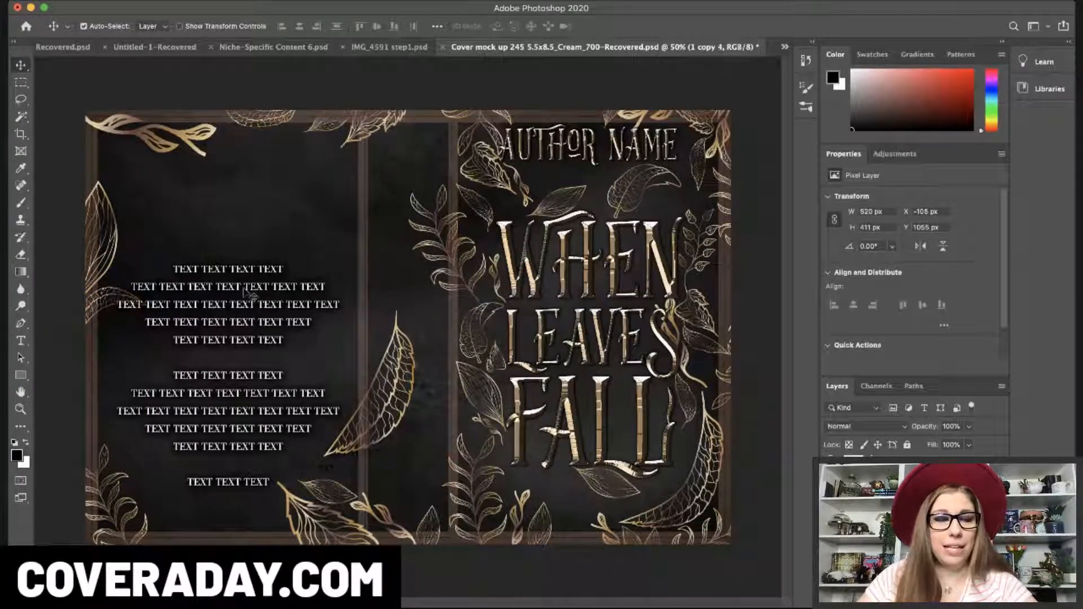
- Place another curved leaf copy under the branch in the back cover's upper-left corner, reduced to about 427 by 225 px
key("super+t")
left_click_drag(154, 284, 141, 165)
key("Return")
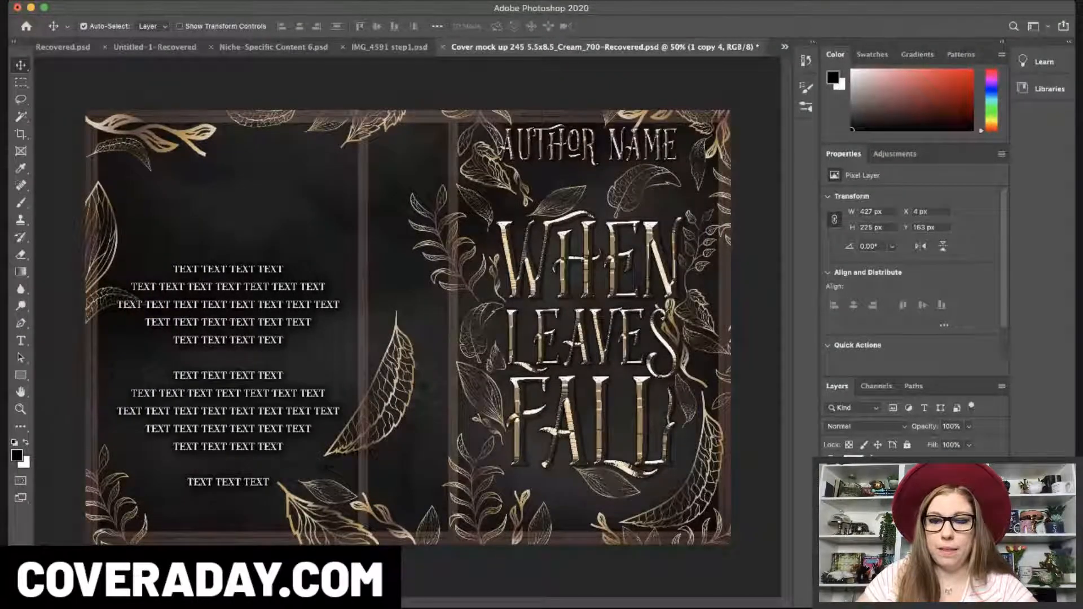
- Duplicate the corner's curved leaf to the upper part of the spine, enlarged to about 139.40% and rotated by about 62.73°
key("super+j")
key("super+t")
left_click_drag(181, 121, 380, 178)
key("Return")
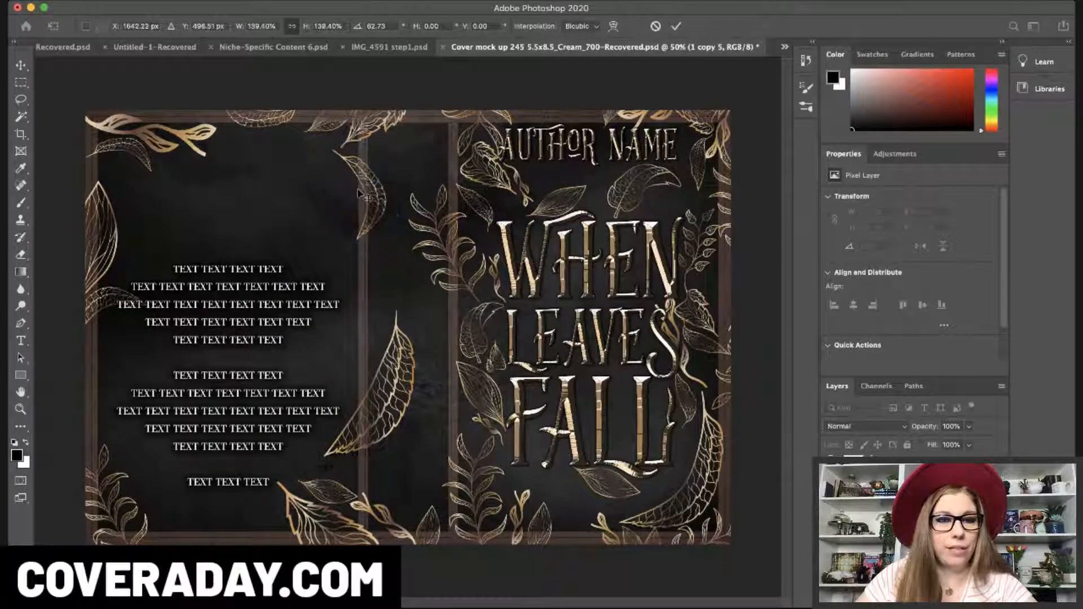
- Move the curved leaf in the upper spine sideways onto the back cover's inner edge
left_click(306, 120)
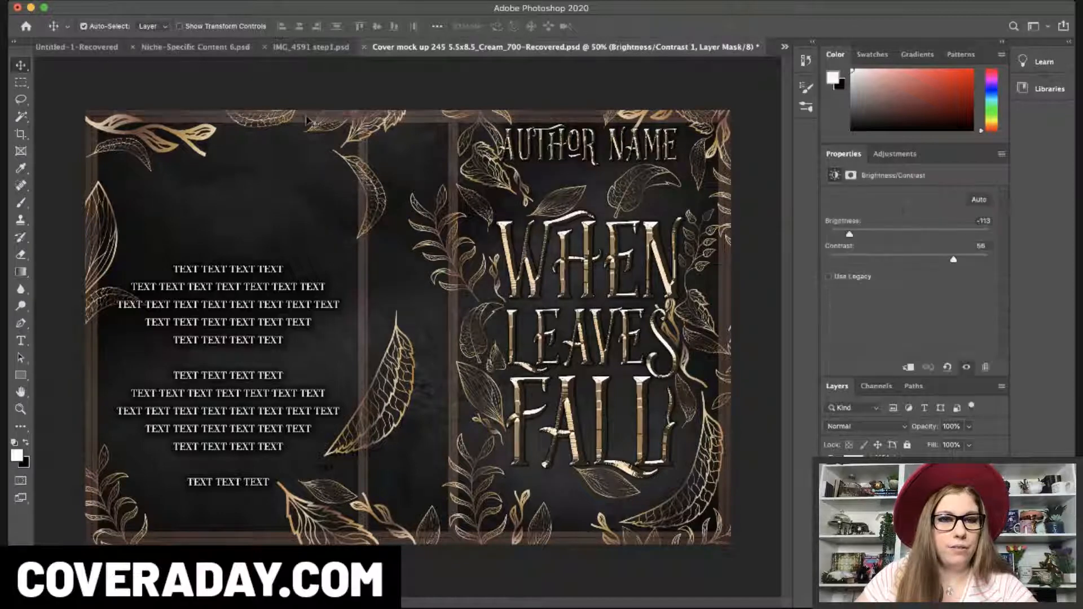
key("super")
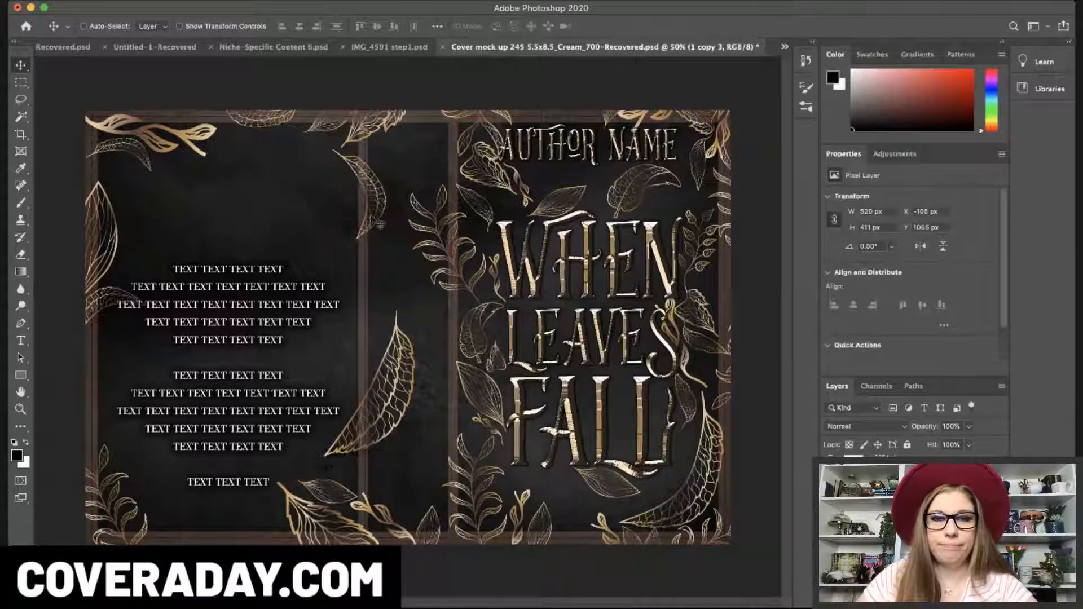
key("super")
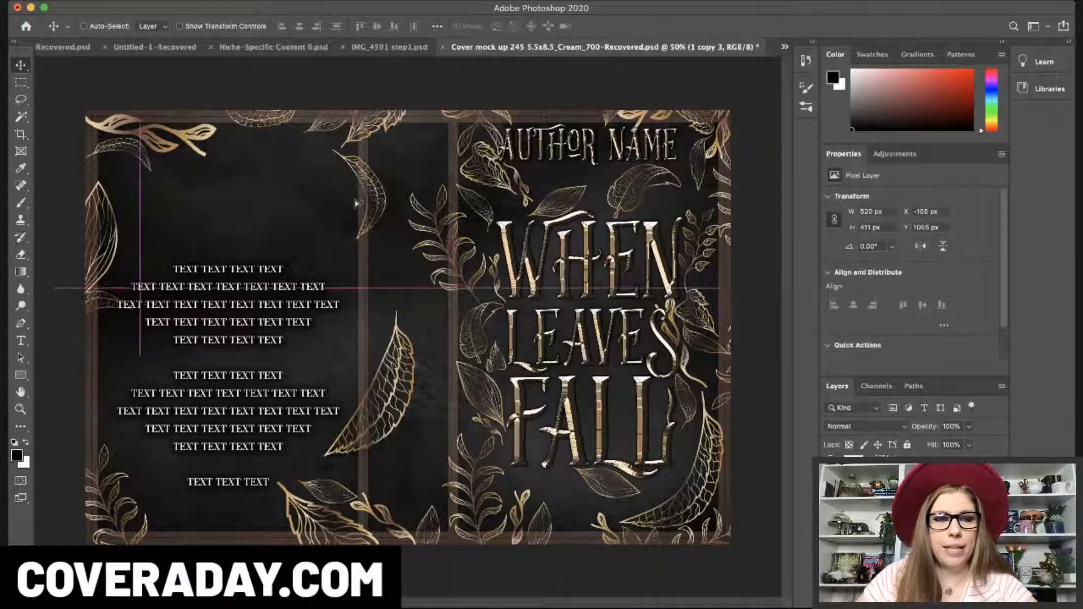
left_click_drag(376, 206, 376, 203)
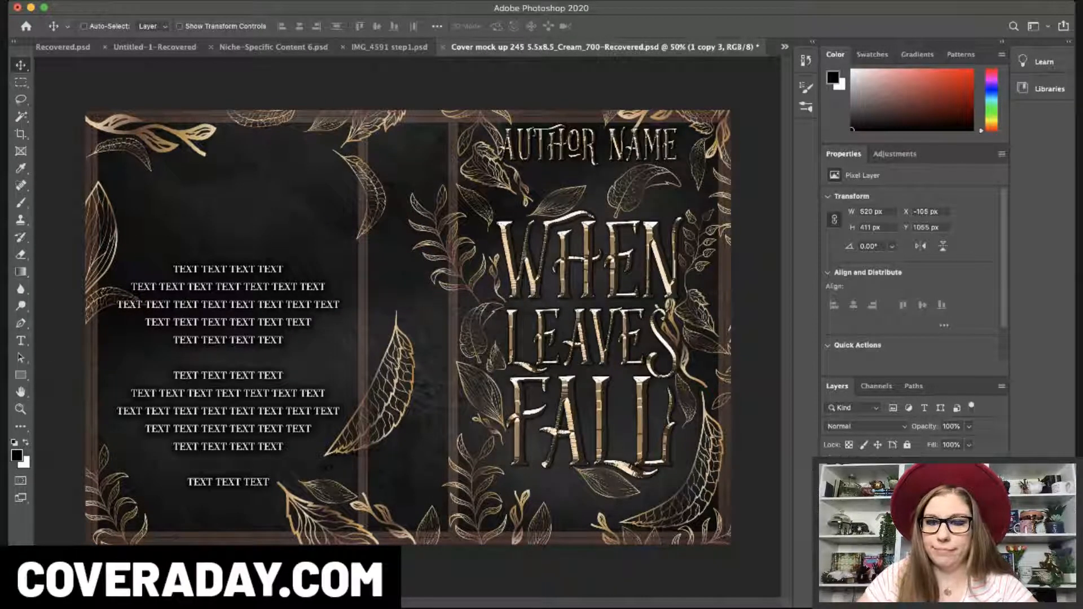
left_click_drag(389, 201, 353, 201)
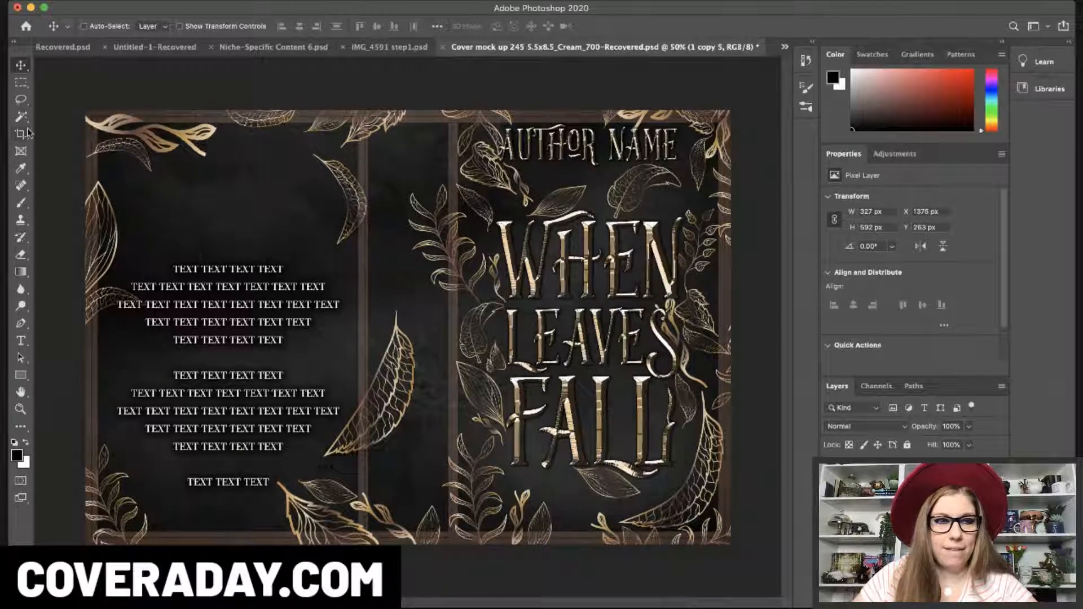
- Duplicate the small leaf beside the title to the back cover's bottom edge, enlarged to about 228.62% and rotated by about -67.31°
left_click(85, 27)
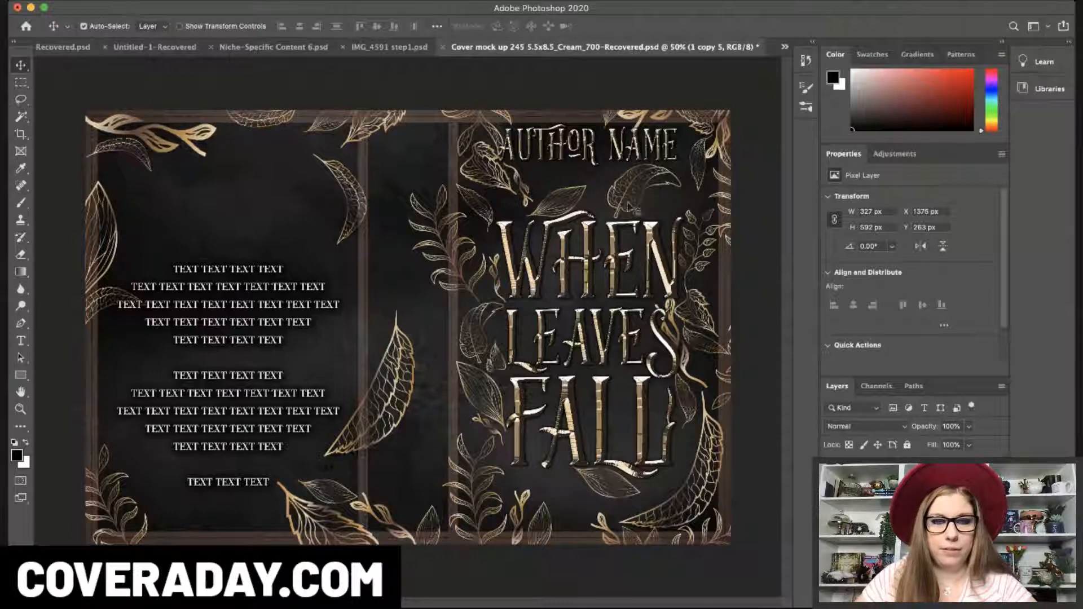
left_click(494, 368)
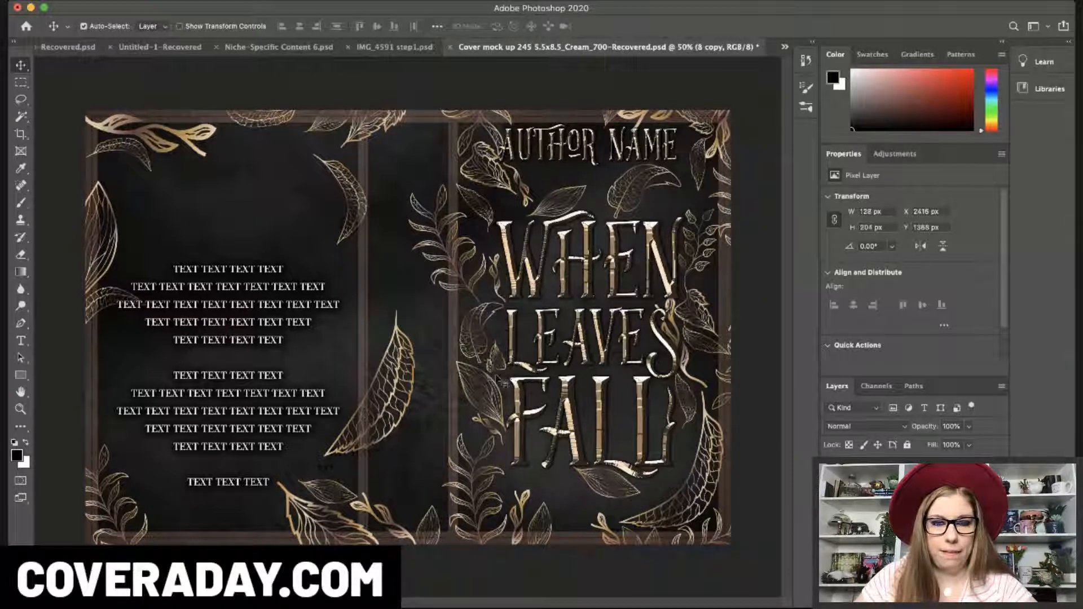
key("Delete")
key("super+z")
key("super+j")
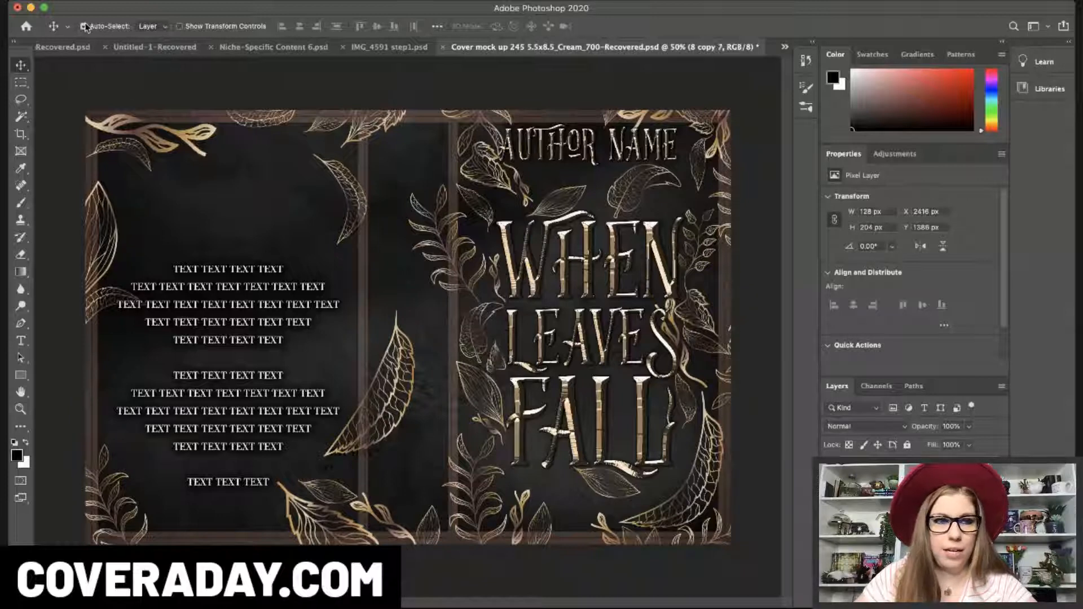
key("super+t")
left_click_drag(507, 339, 150, 493)
left_click_drag(137, 445, 202, 462)
left_click_drag(230, 519, 251, 526)
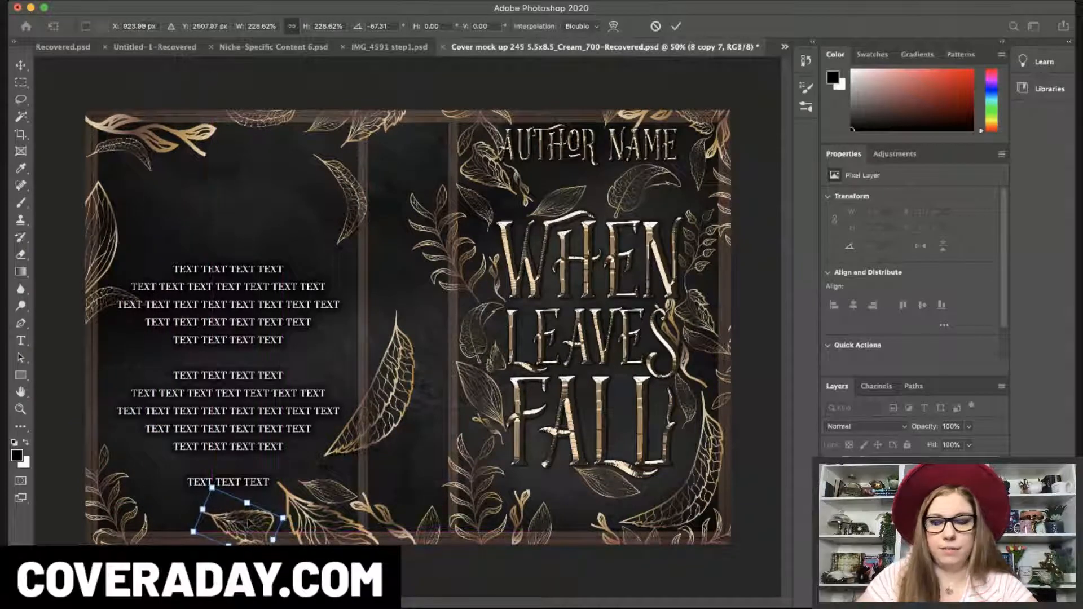
key("Return")
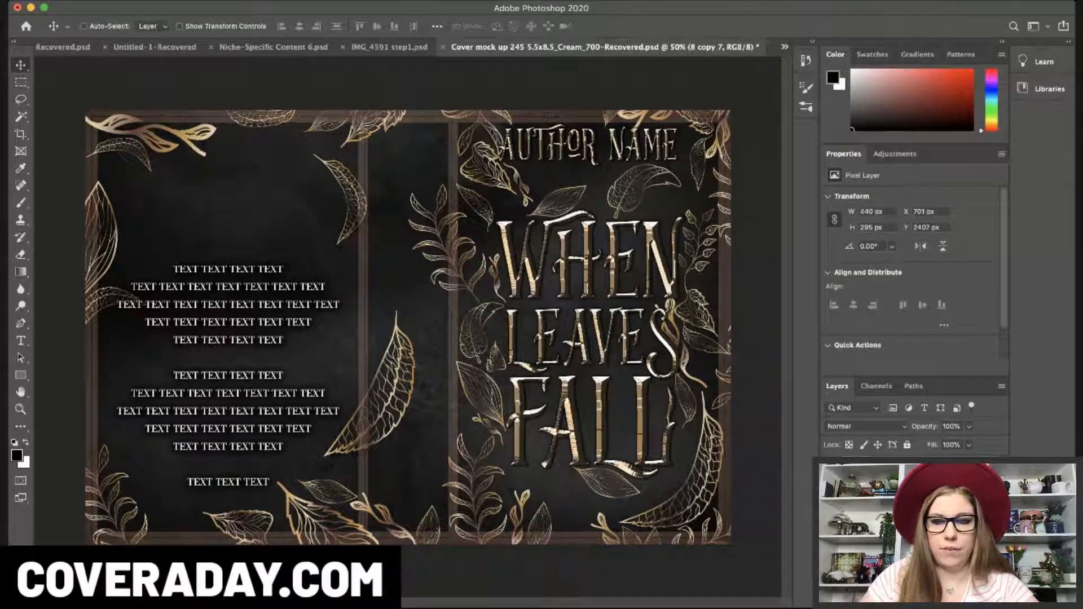
- Duplicate the back cover's bottom-edge leaf to the top of the spine, reduced and rotated to about 265 by 272 px
key("super+j")
key("super+t")
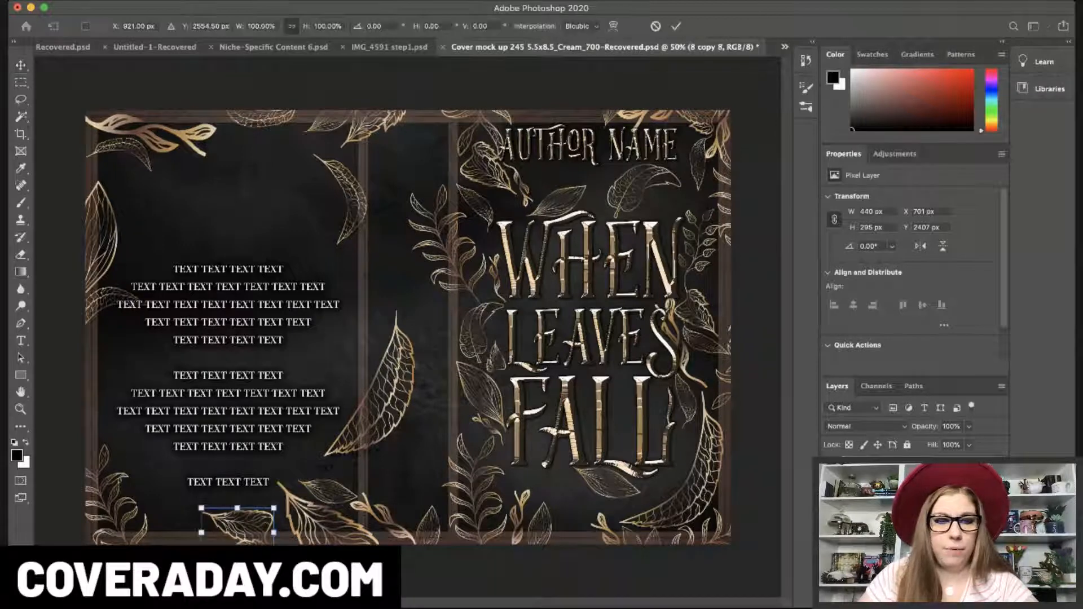
left_click_drag(273, 508, 435, 136)
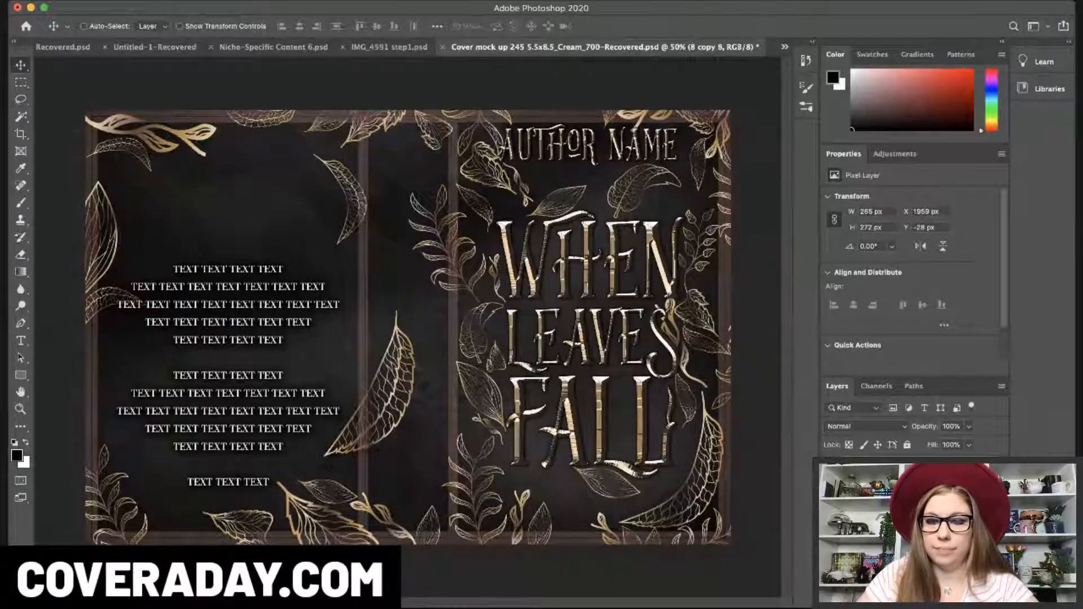
- Place a copy of the spine's top leaf on the front cover's top edge above the author name, rotated by about -69.41°
left_click_drag(439, 132, 581, 98)
key("ctrl+t")
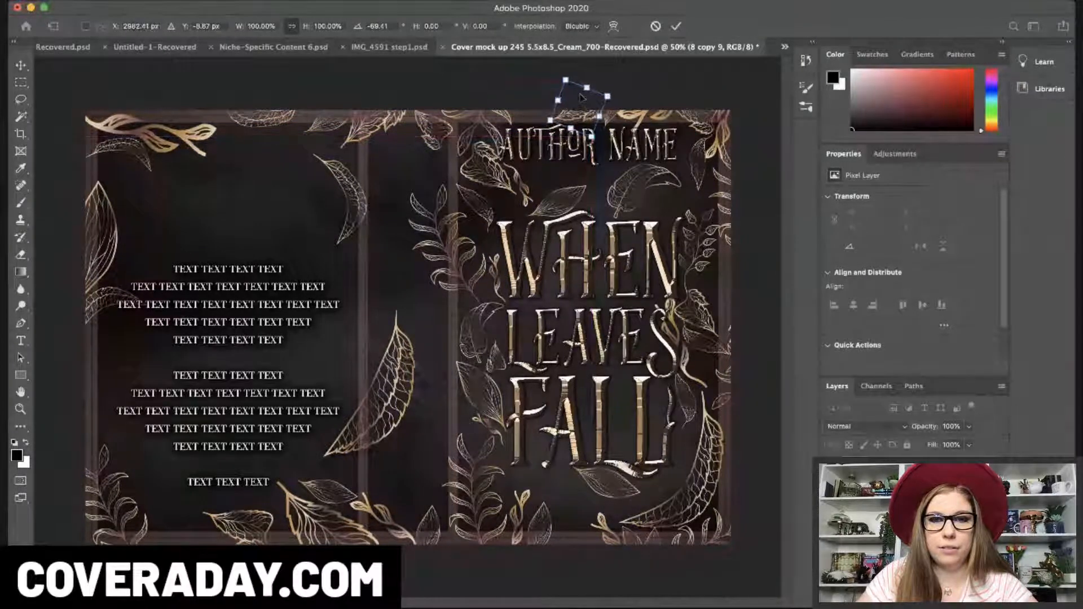
key("Return")
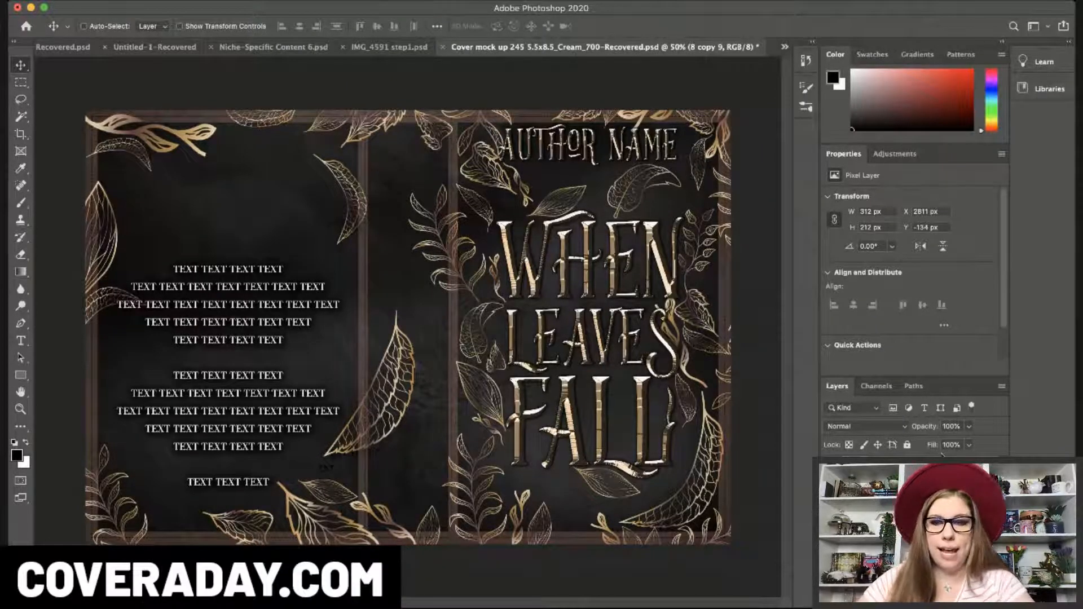
- Duplicate the leaf above the author name to the back cover's inner edge beside the large curved leaf, sized about 292 by 401 px
key("ctrl+j")
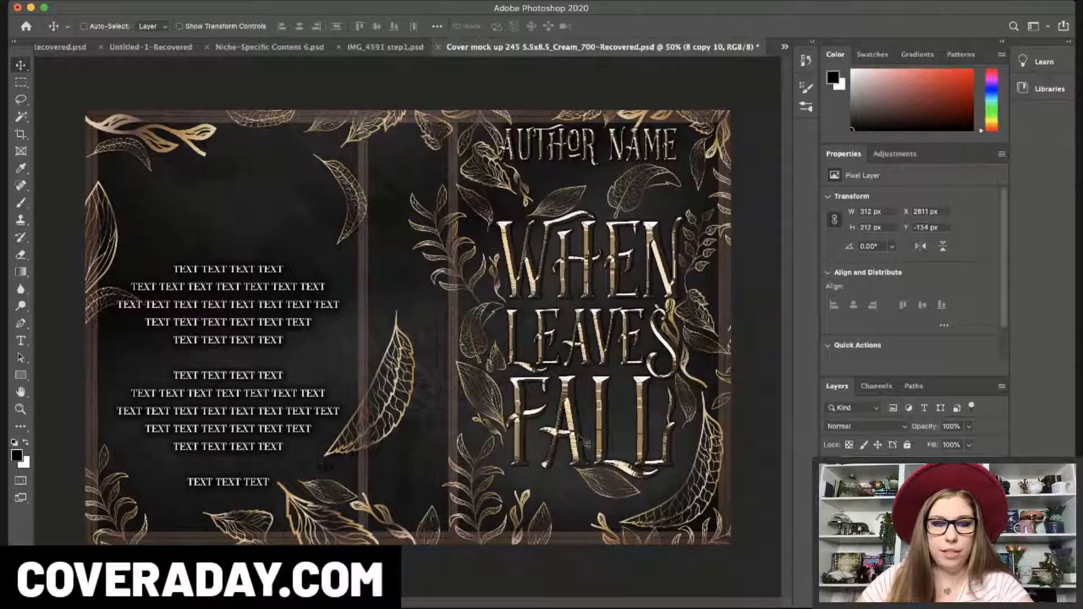
key("ctrl+t")
left_click_drag(587, 100, 324, 203)
mouse_move(365, 284)
left_mouse_down()
mouse_move(378, 270)
mouse_move(385, 306)
mouse_move(373, 338)
mouse_move(390, 326)
mouse_move(357, 293)
left_mouse_up()
left_click_drag(365, 334, 355, 348)
key("Return")
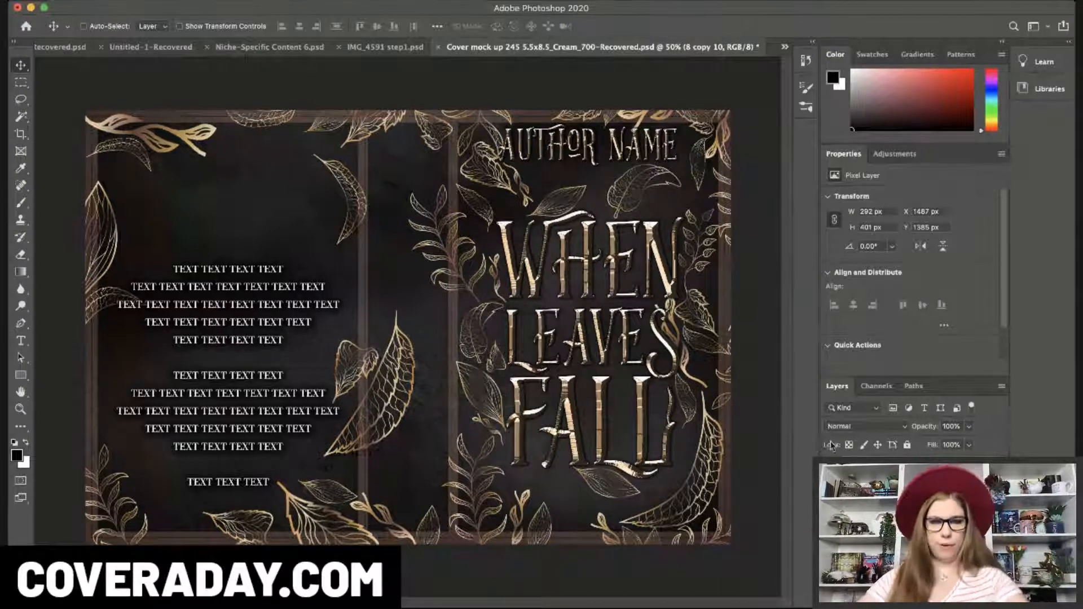
- Duplicate the author name above the back cover's body text and change its wording to "Fancy Hook Line"
left_click(20, 342)
left_click(570, 138)
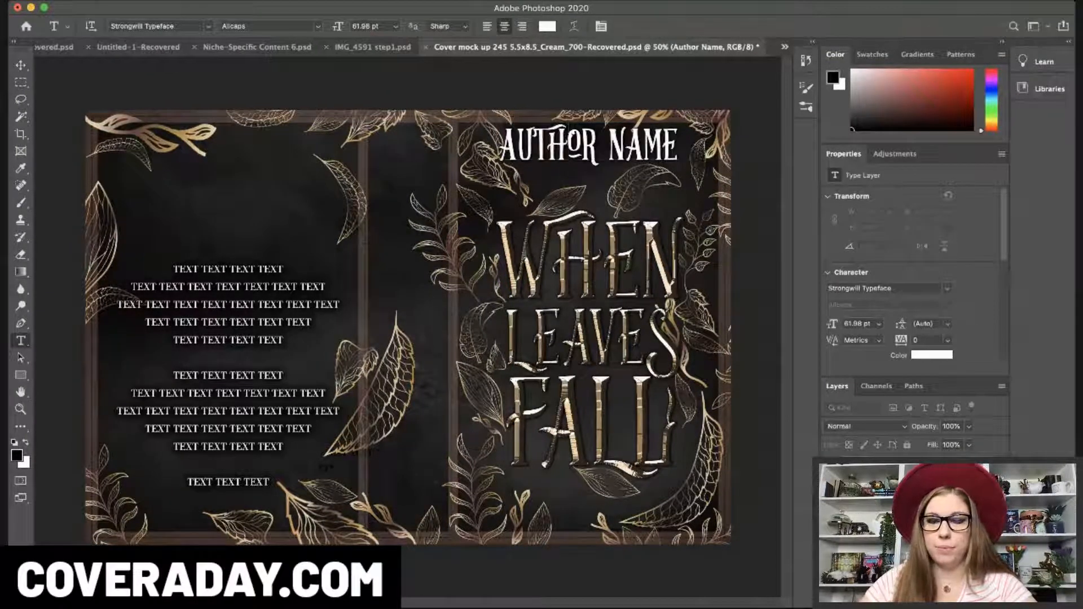
key("Escape")
left_click(20, 65)
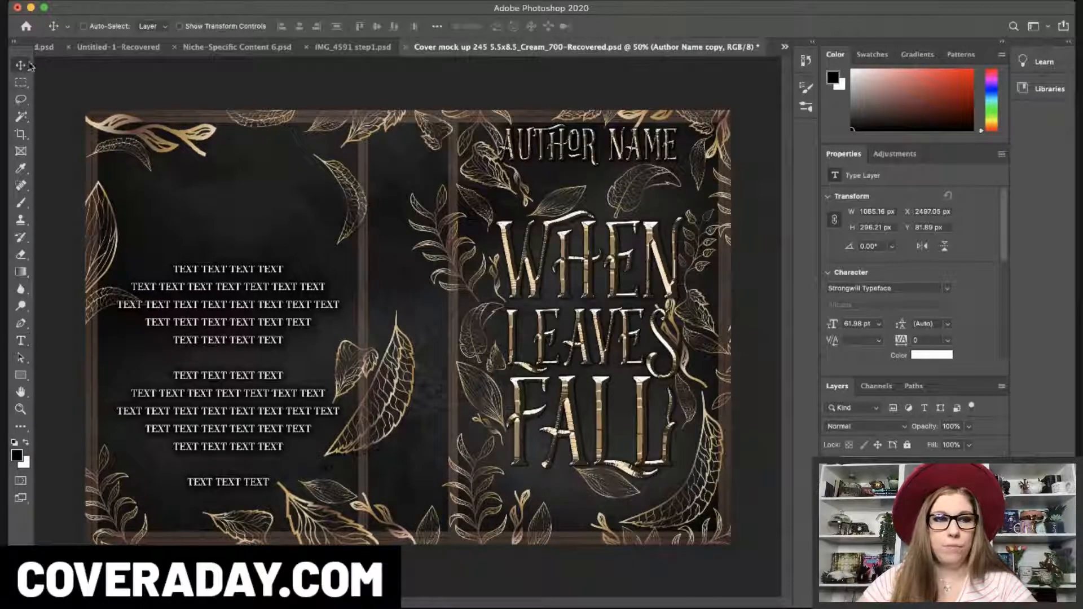
left_click_drag(601, 133, 242, 219)
left_click(20, 342)
left_click_drag(167, 231, 330, 228)
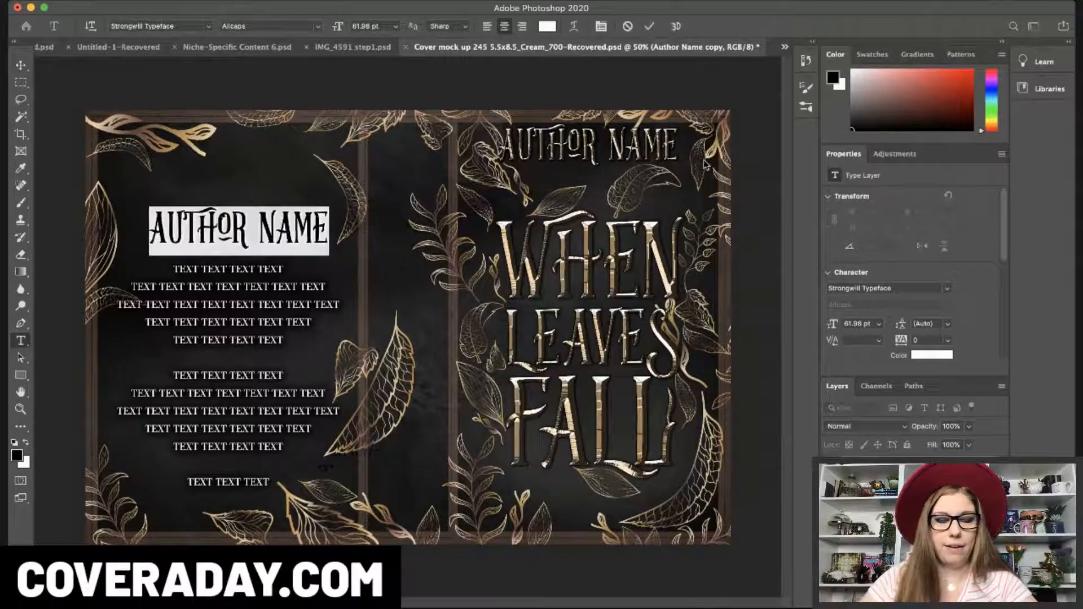
type("FANCY HOOK LINE")
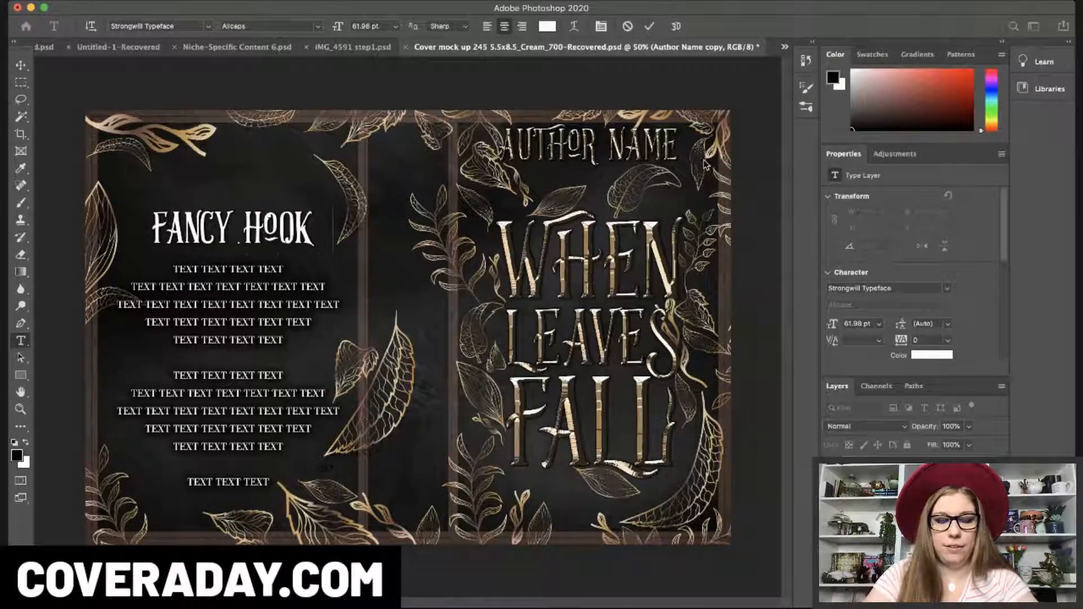
- Scale the hook line to about 77.45%, centred above the back cover's text block
left_click(21, 66)
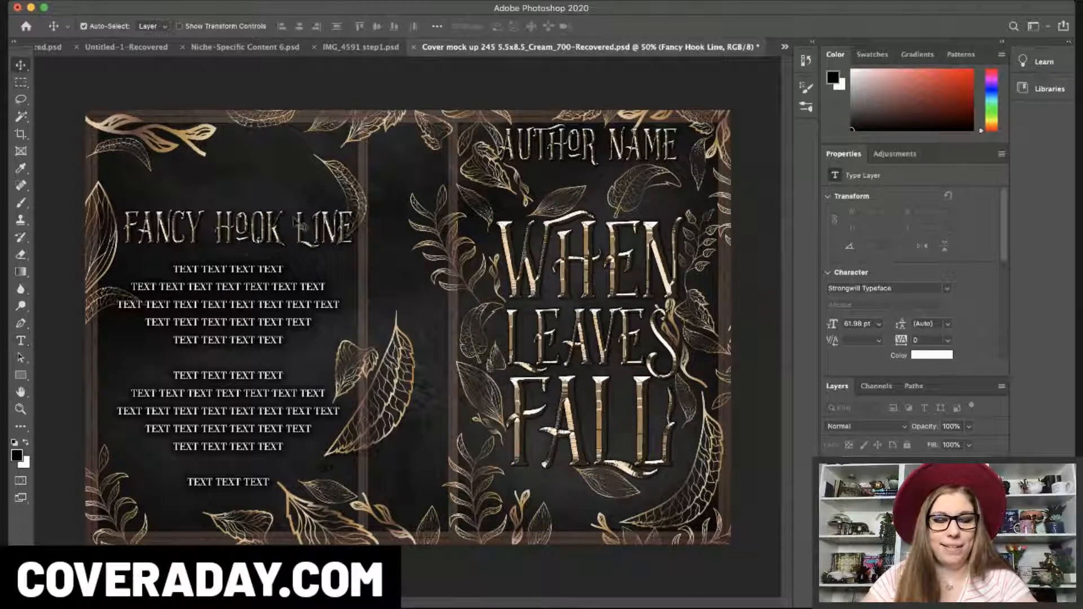
key("ctrl+t")
left_click_drag(354, 208, 286, 238)
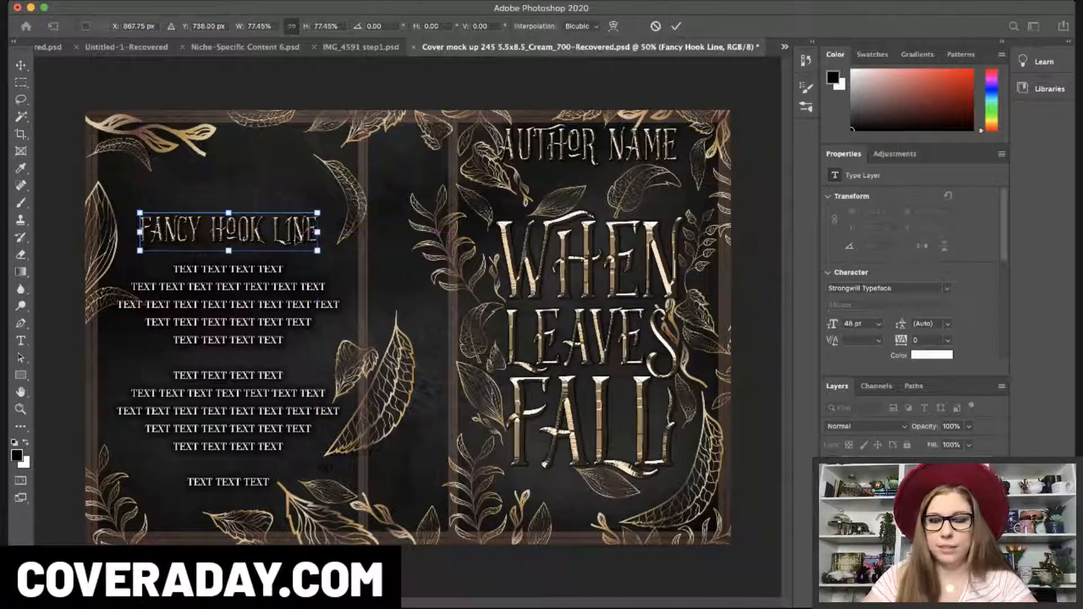
key("Return")
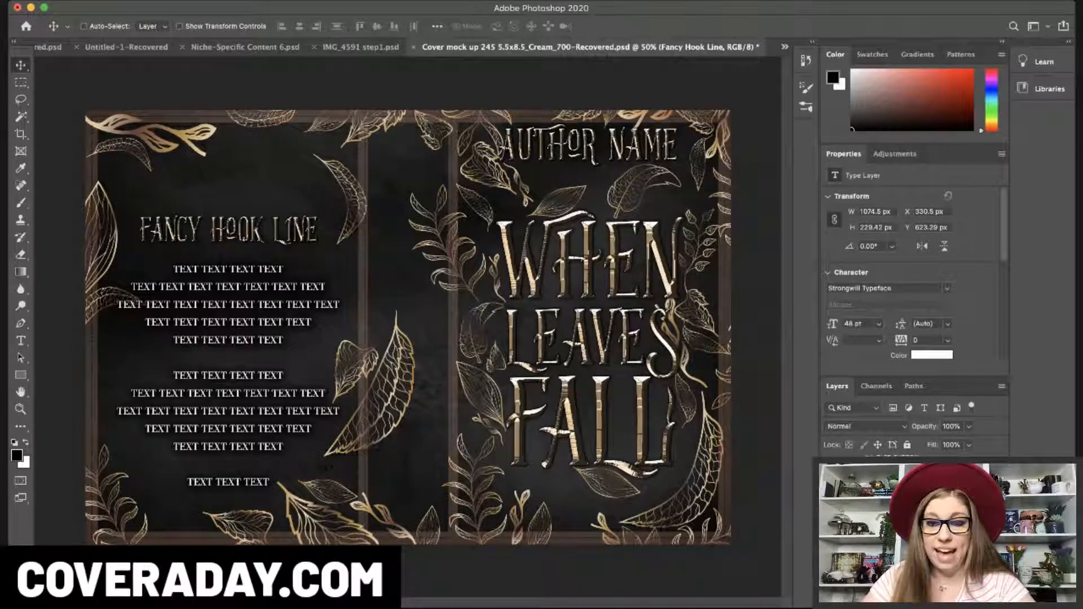
- Duplicate the leaf beside the word "Leaves" behind the back cover text, enlarged to about 504.24% and rotated by about -18.97°
key("alt+[")
key("super+j")
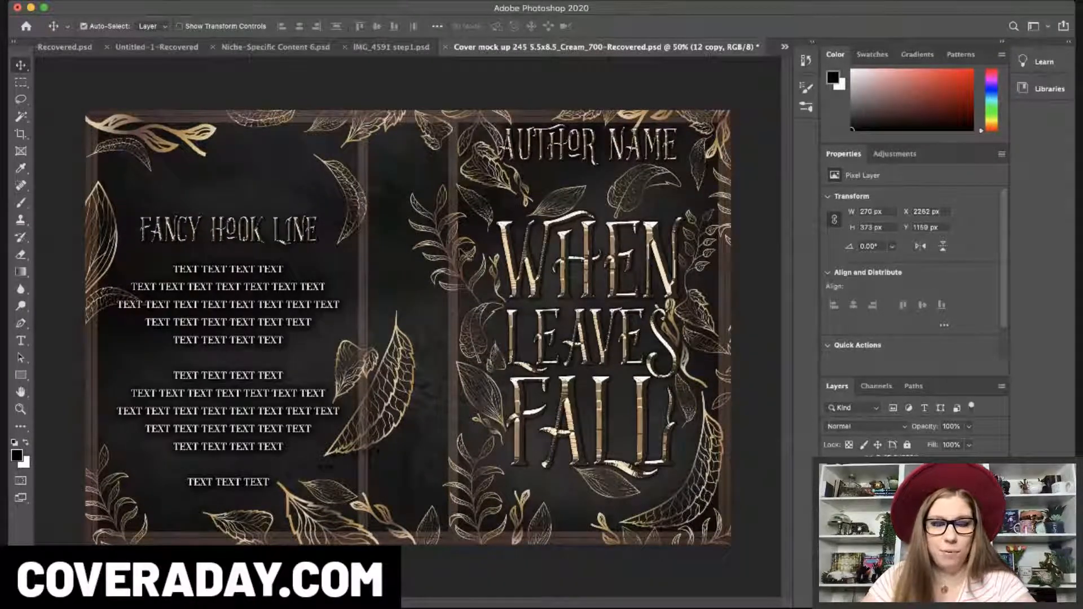
key("super+t")
left_click_drag(650, 232, 762, 74)
left_click_drag(484, 163, 264, 226)
left_click_drag(317, 146, 245, 145)
left_click_drag(332, 324, 341, 308)
left_click_drag(403, 453, 381, 431)
left_click_drag(306, 399, 324, 403)
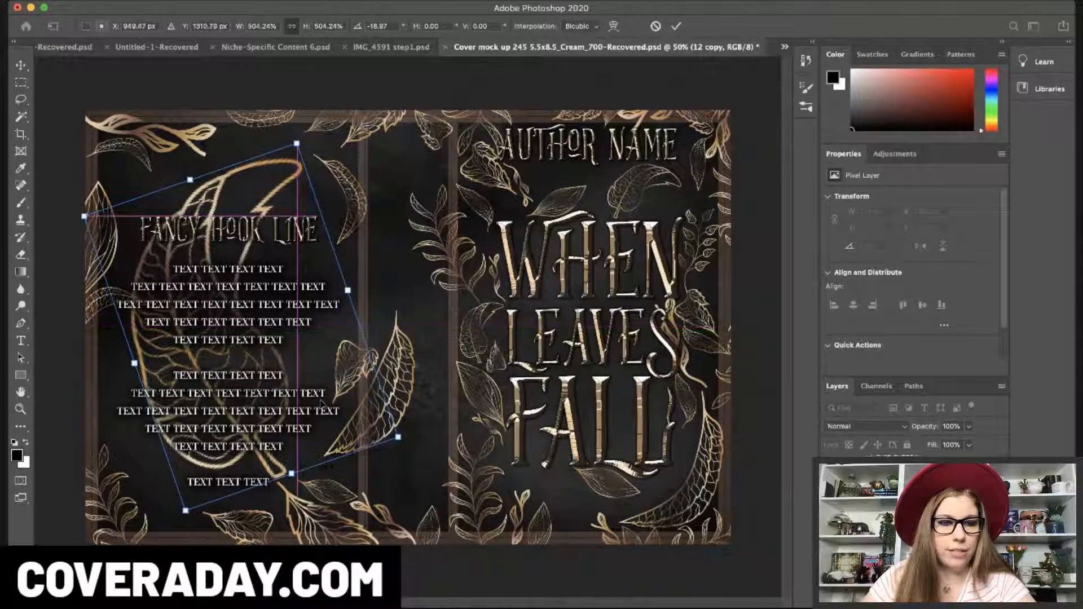
key("Return")
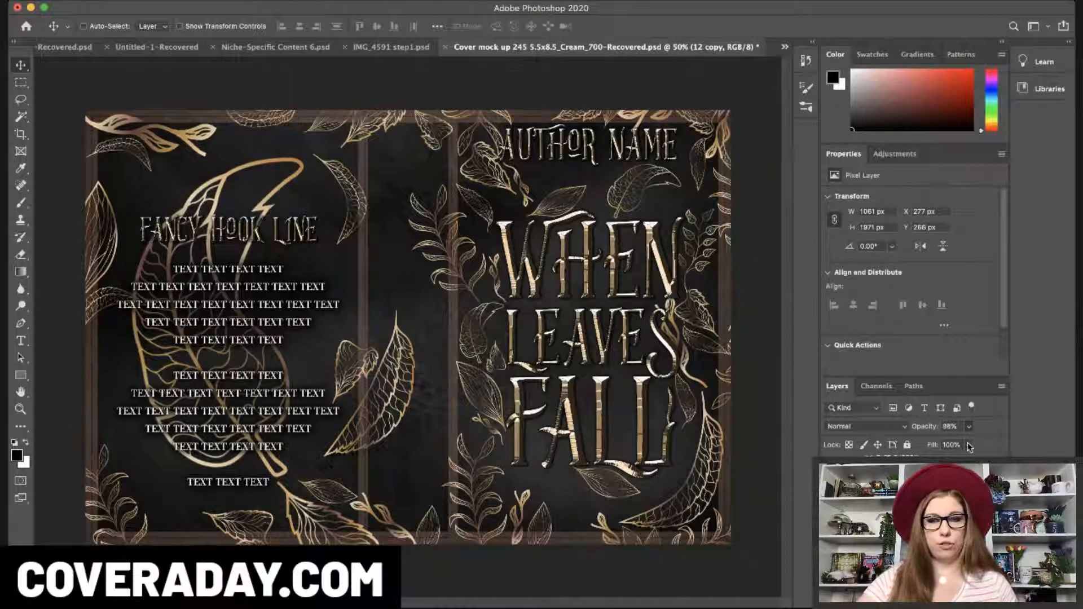
- Lower the large background leaf's opacity to 45% and save the document
key("6")
key("8")
key("4")
key("0")
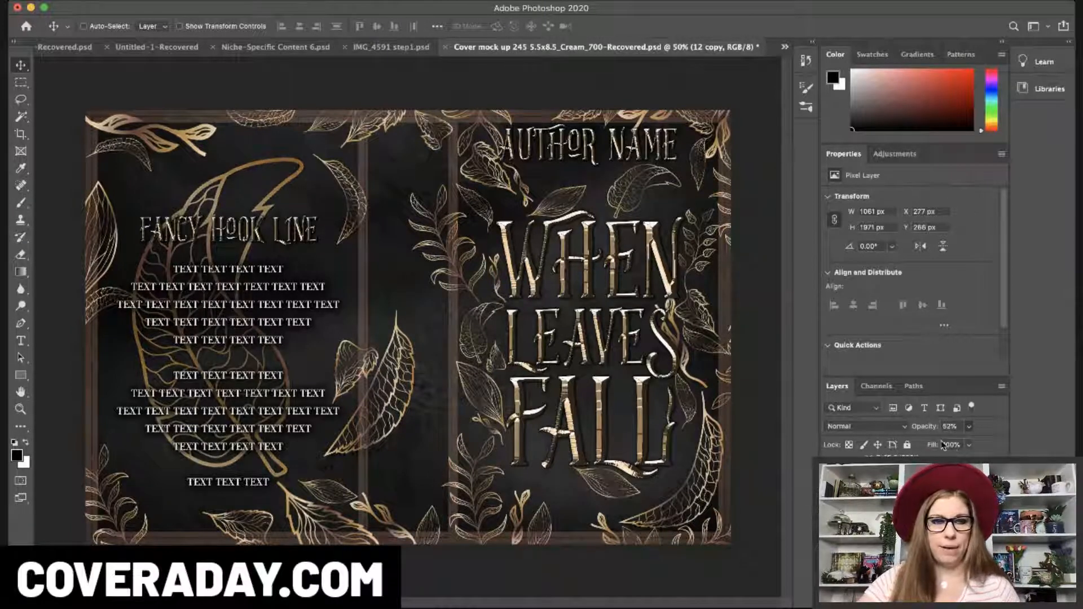
key("3")
key("4")
key("4")
key("5")
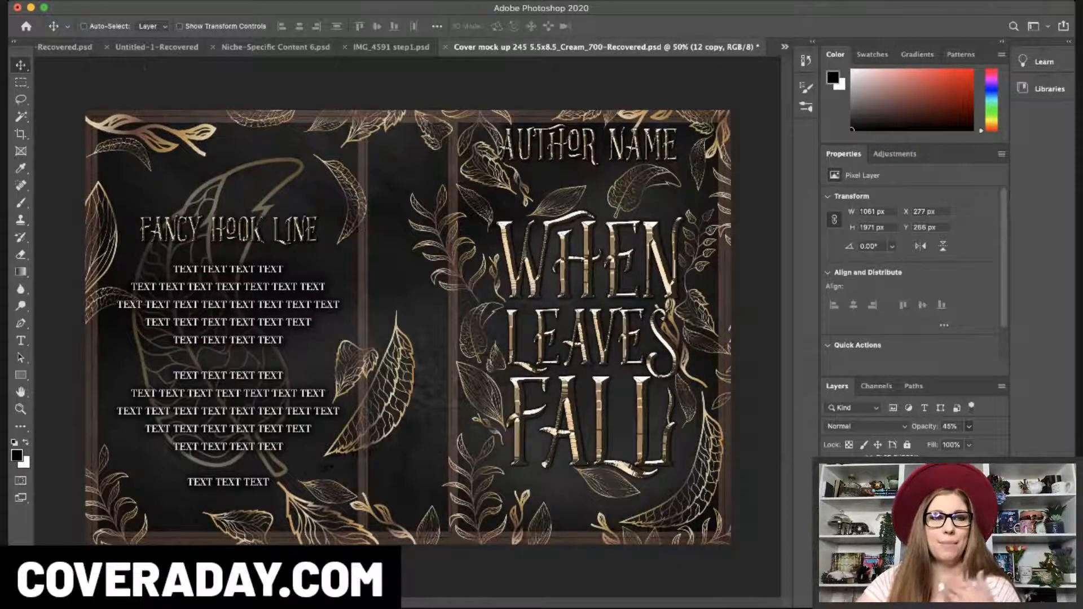
key("super+s")
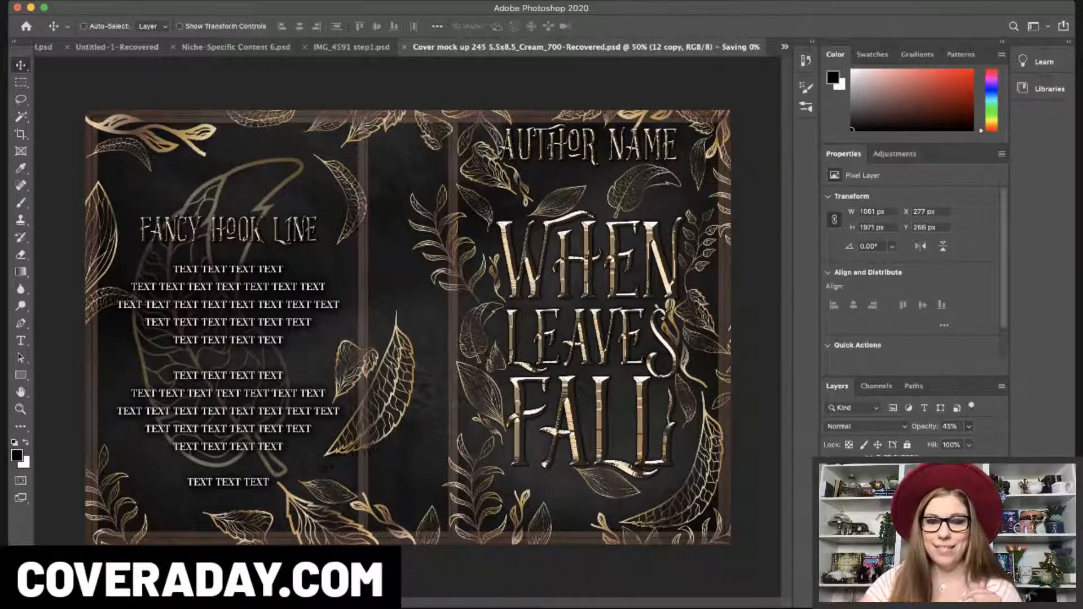
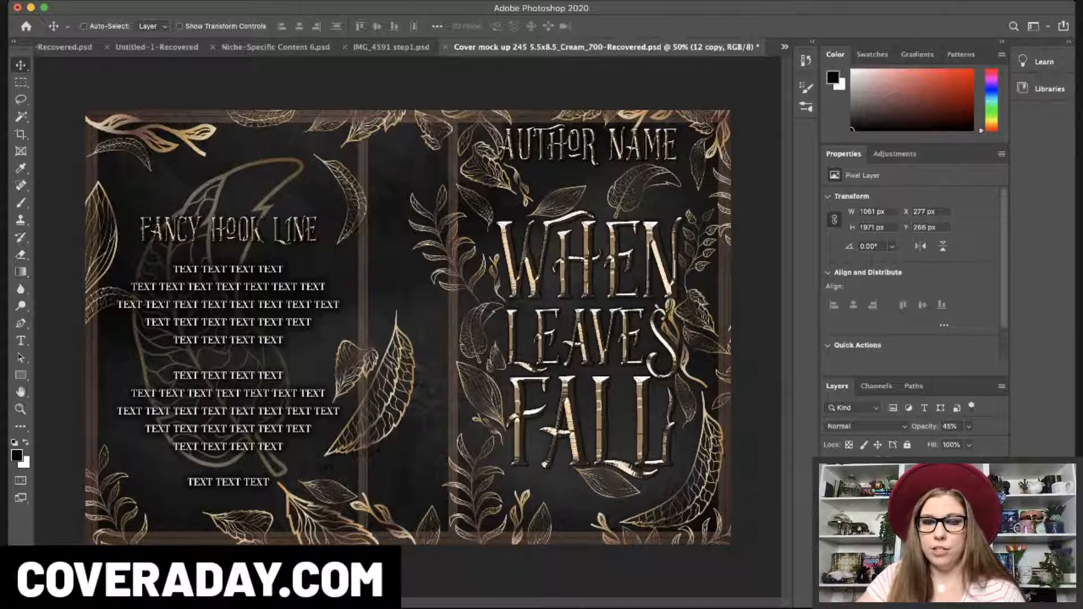
- Duplicate the title group, rotate the copy 90° and move it across the upper back cover and spine
left_click(914, 479)
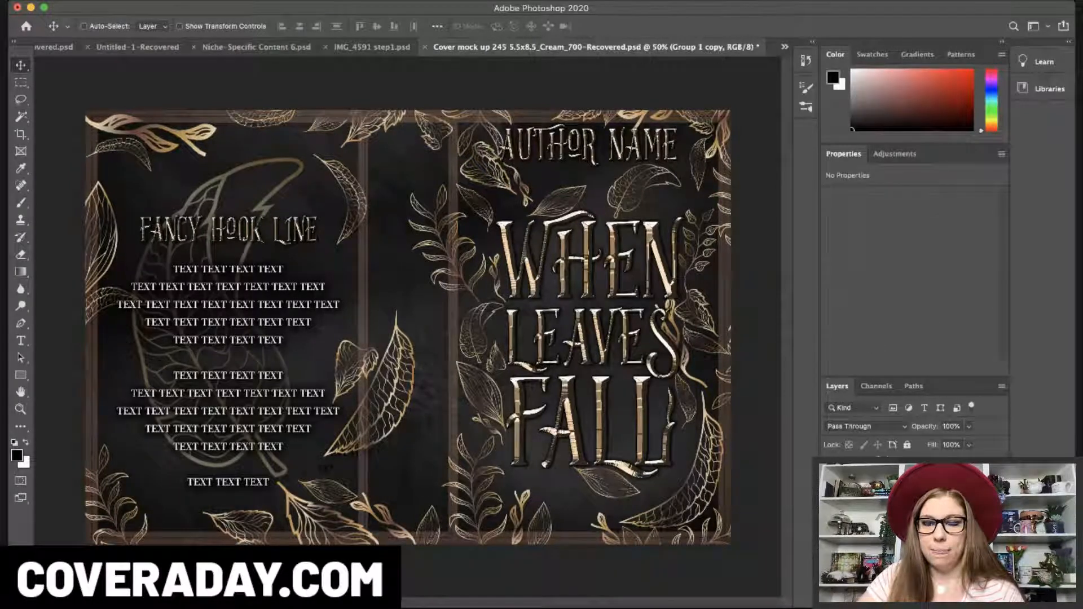
left_click(914, 479)
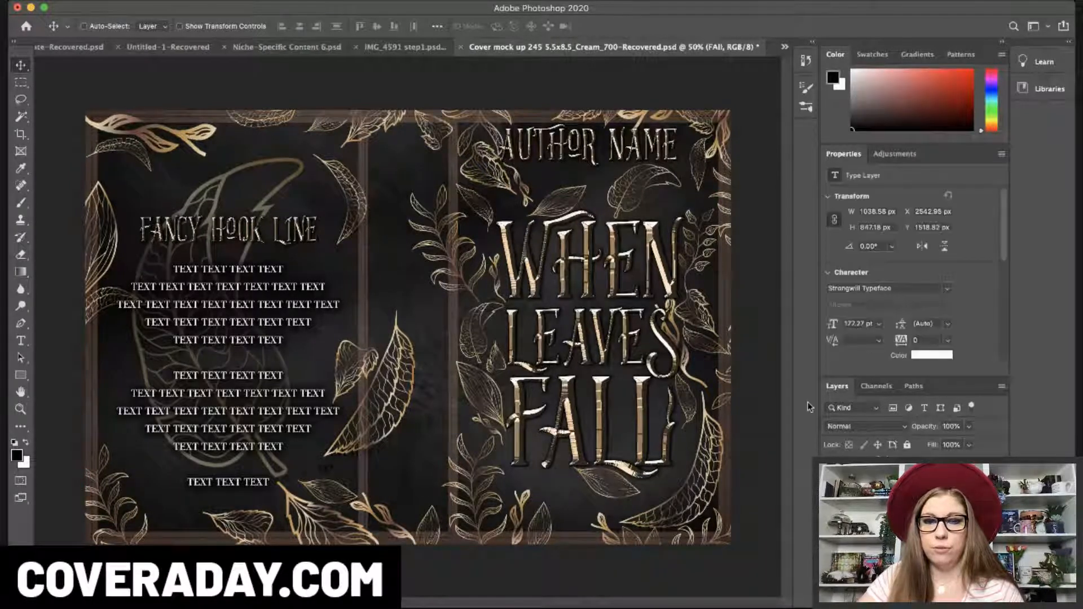
left_click(914, 480)
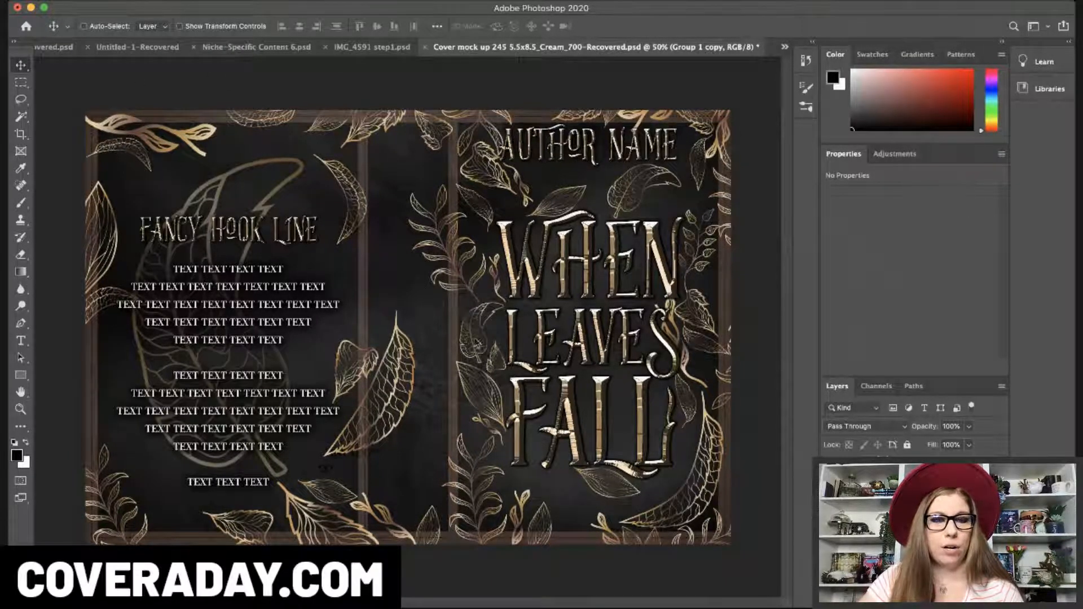
key("super+z")
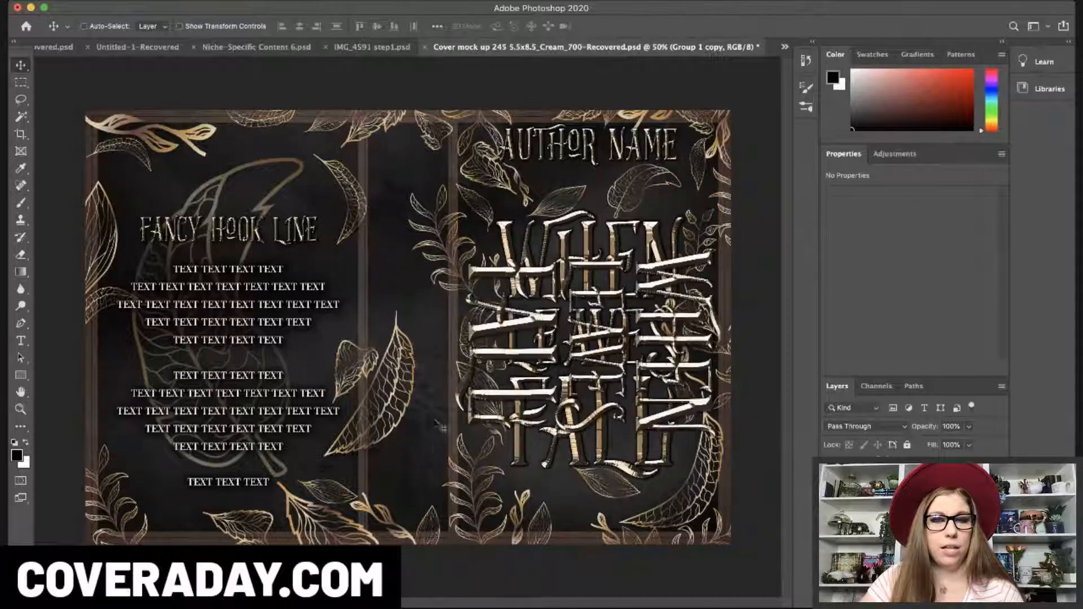
left_click_drag(695, 300, 411, 189)
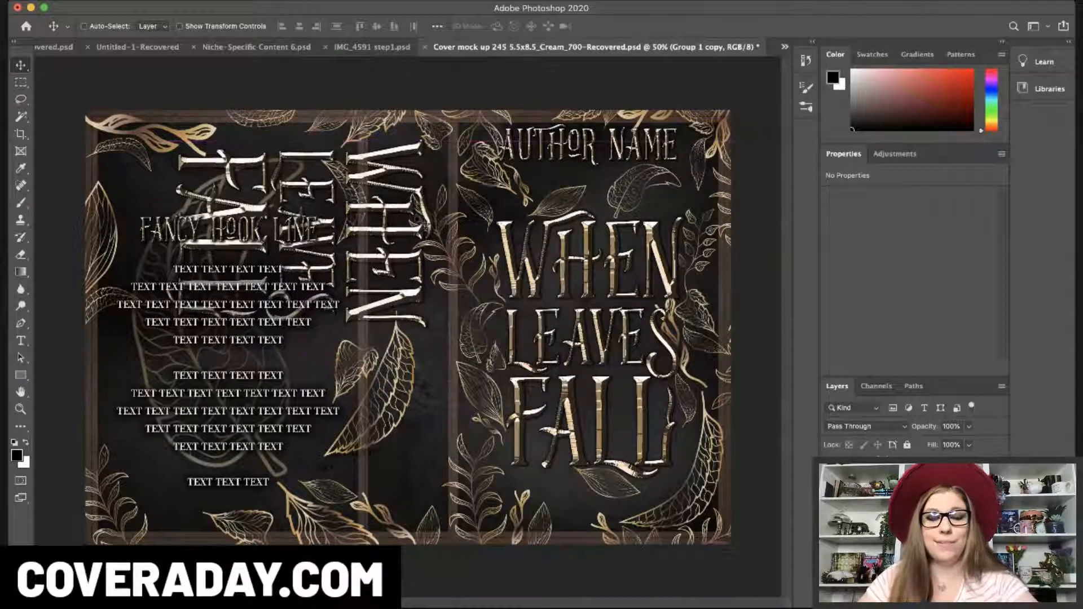
- Scale the rotated title copy to about 41.85% and position its word "When" at the top of the spine
key("super+t")
left_click_drag(167, 328, 328, 226)
key("Return")
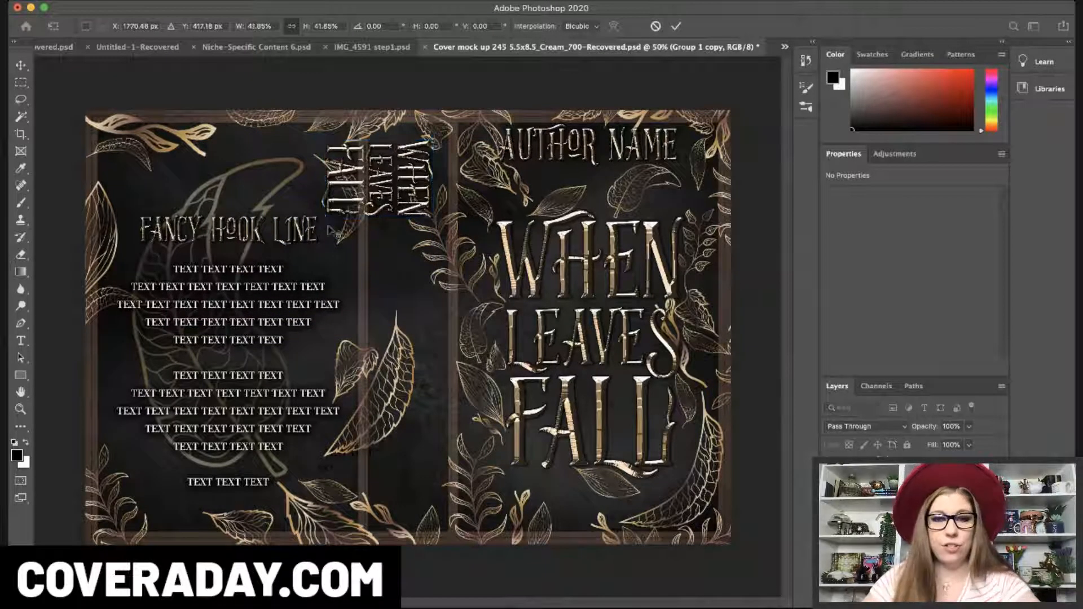
left_click_drag(429, 182, 418, 178)
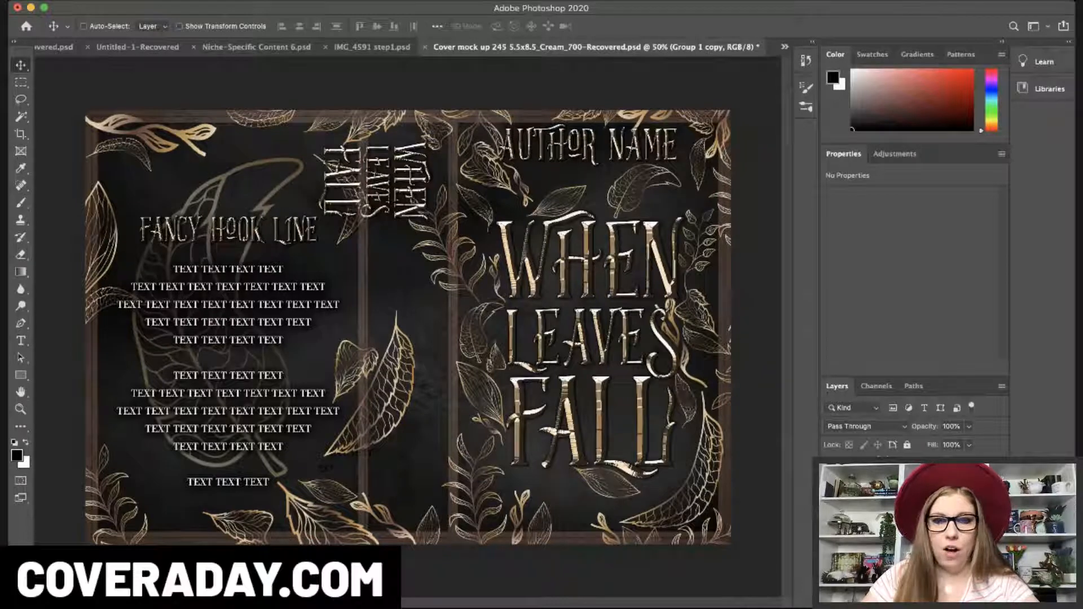
- Move "Leaves" and "Fall" below "When" to form one line of title running down the spine, and select the title copy's group
left_click(897, 474)
left_click_drag(381, 184, 408, 275)
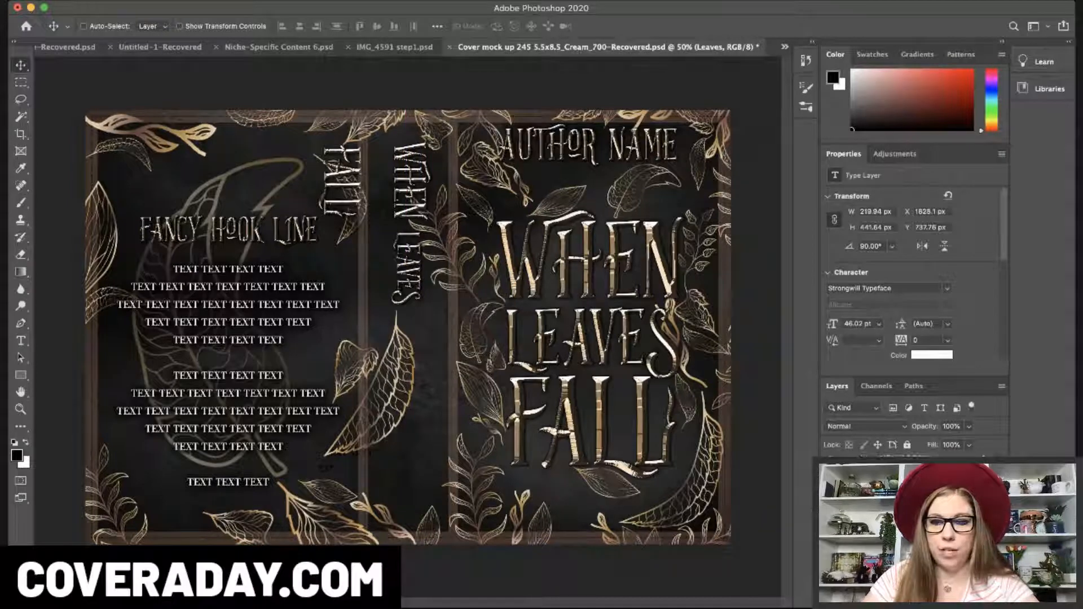
left_click(897, 491)
left_click_drag(349, 185, 412, 349)
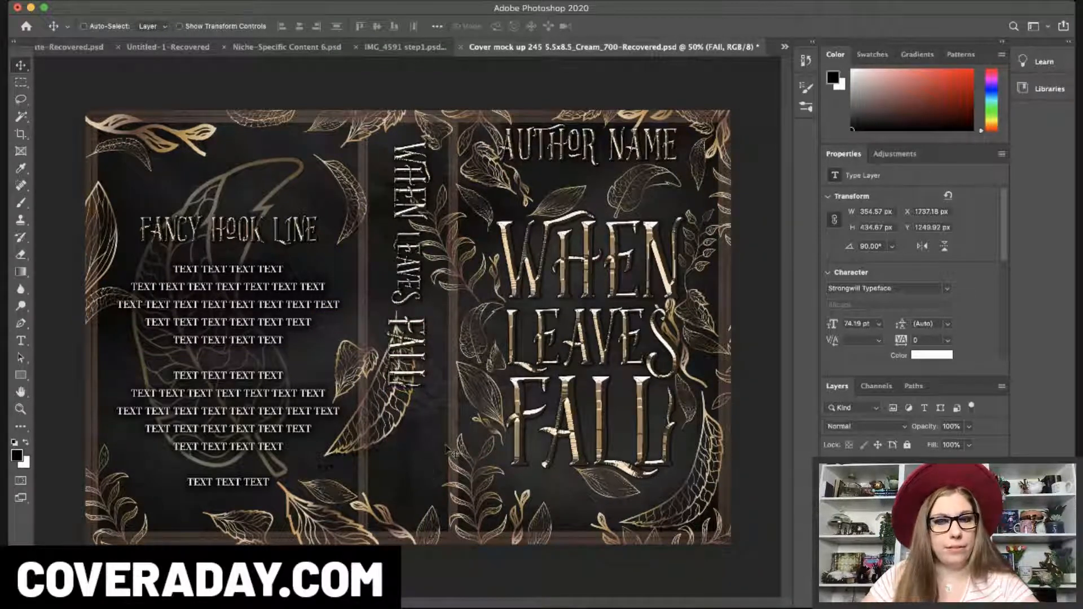
left_click(903, 497)
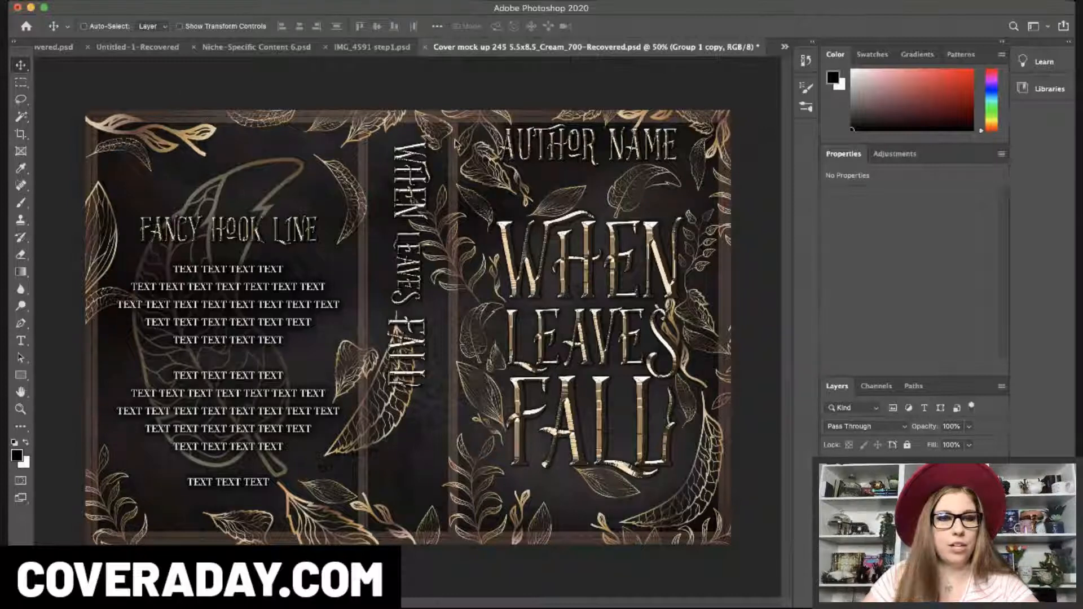
- Add a drop shadow effect to the spine title's group
left_click(426, 246)
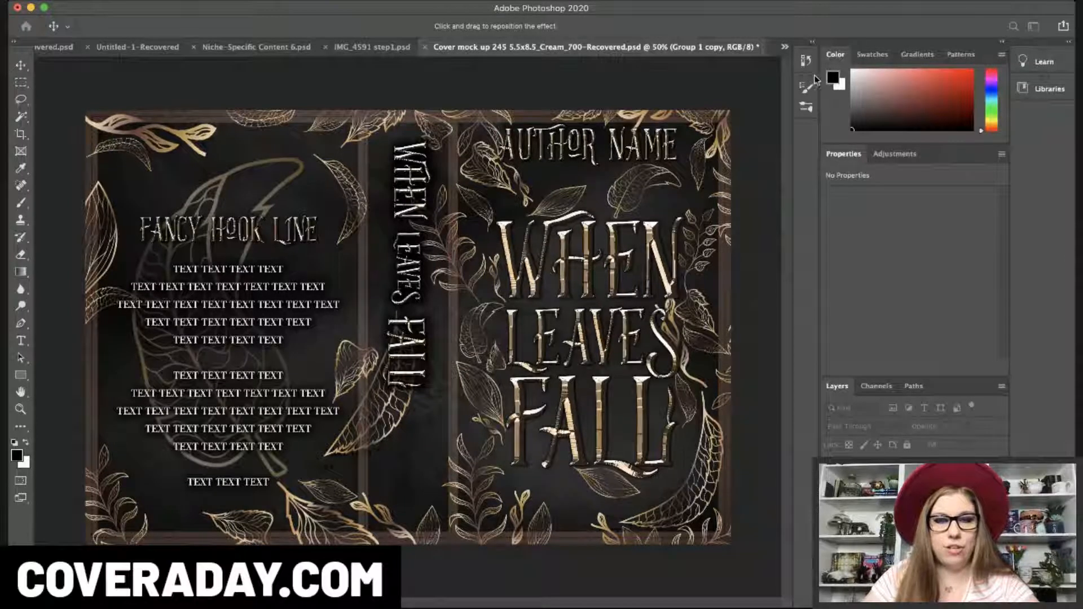
left_click(997, 35)
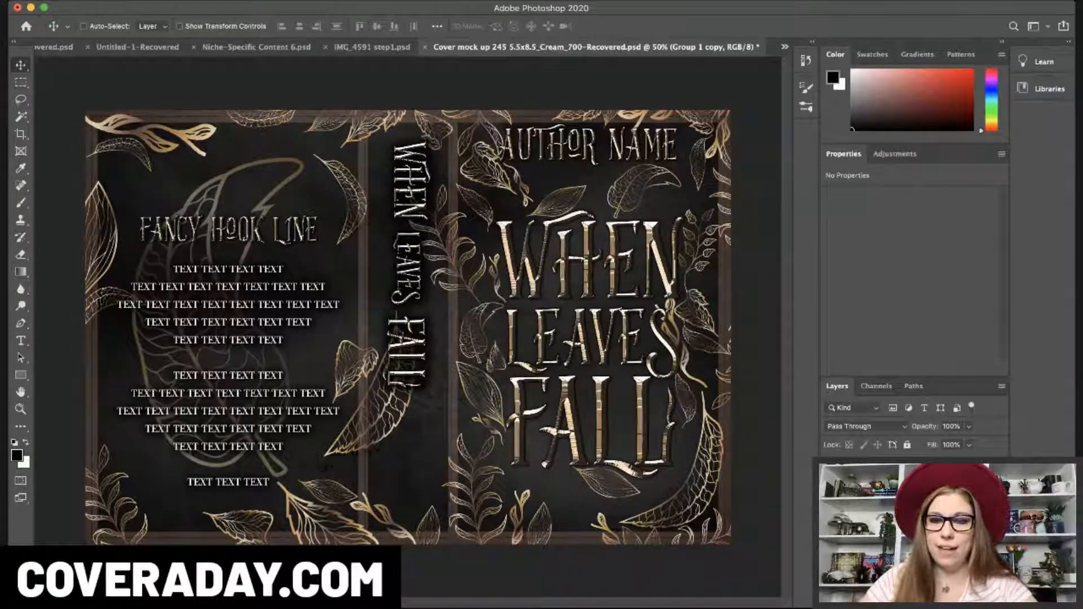
key("super+z")
key("super+z")
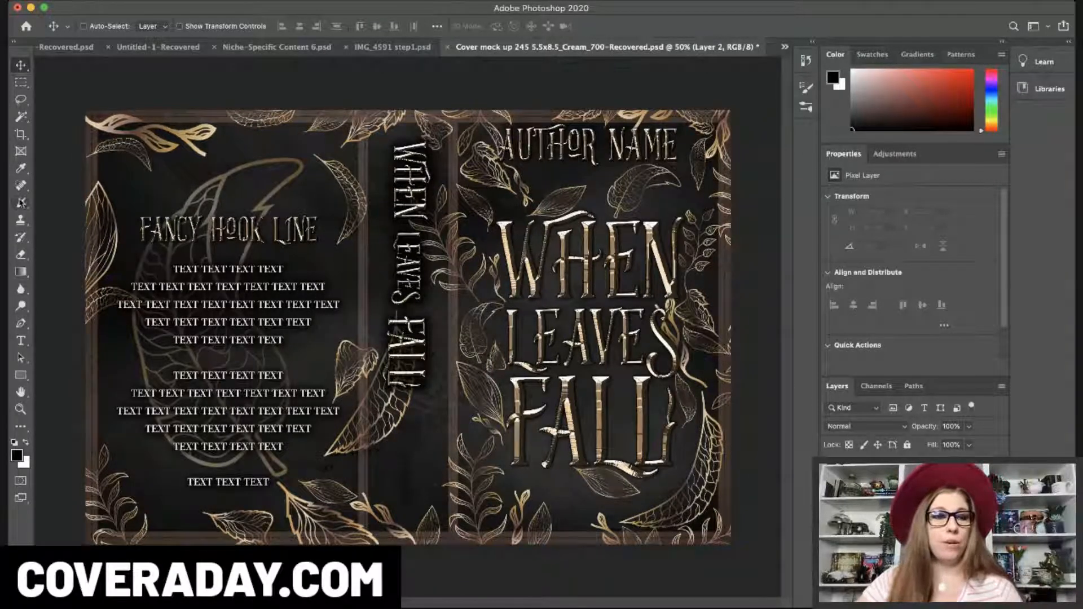
- Stamp a single white lens flare with the Brush tool on the new layer, just above the "W" of the front title's "When"
key("b")
key("x")
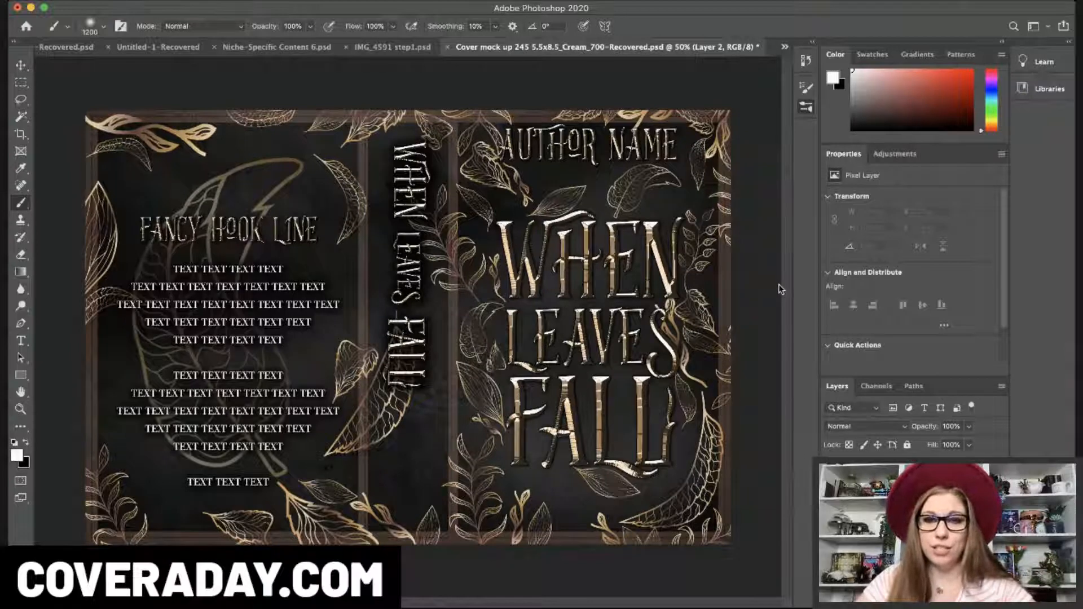
key(".")
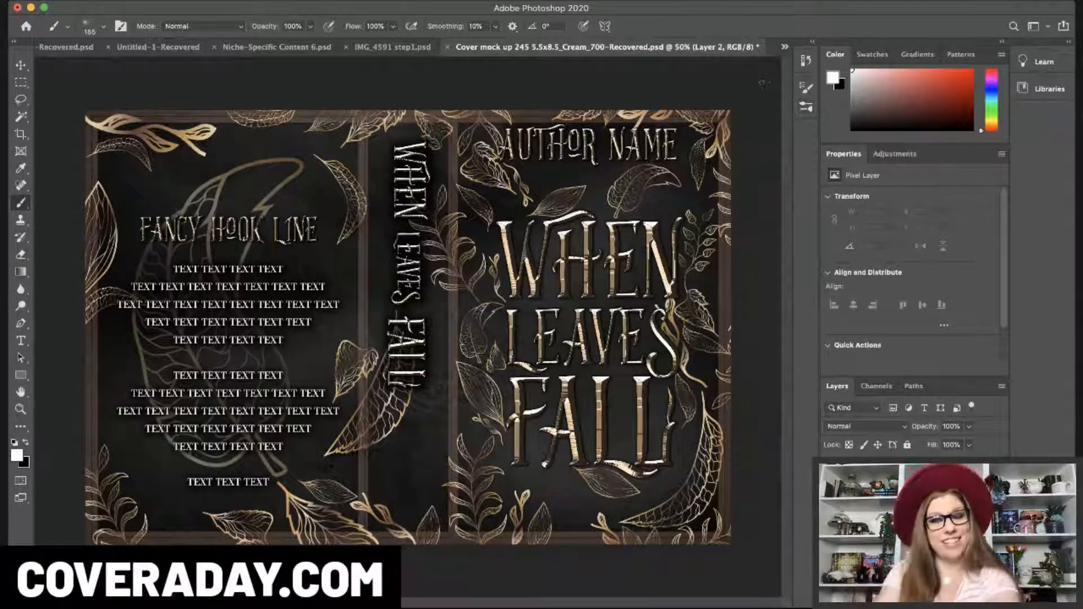
key(".")
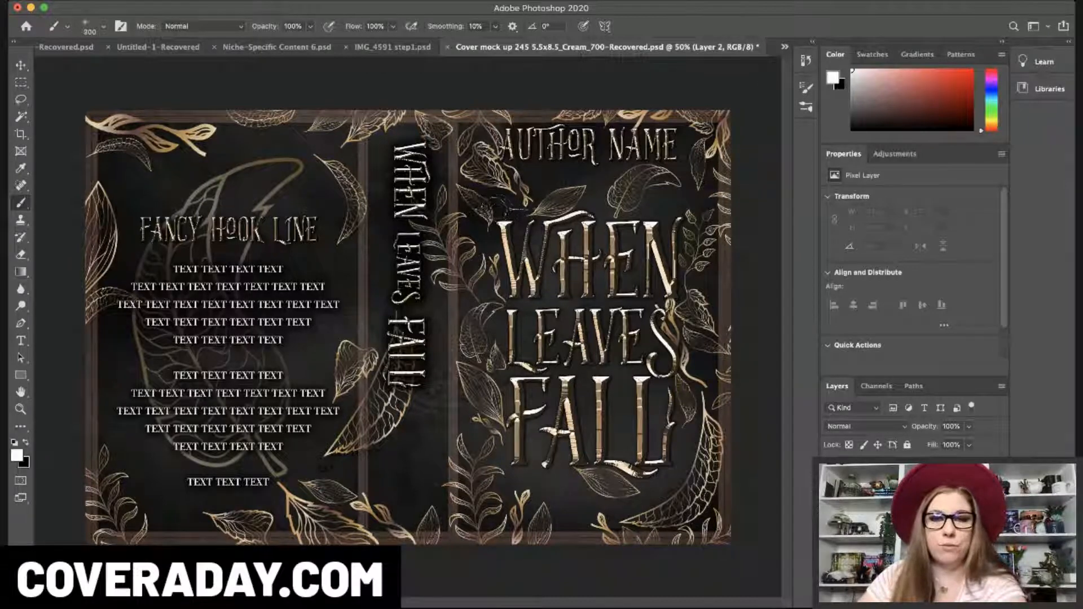
left_click(502, 204)
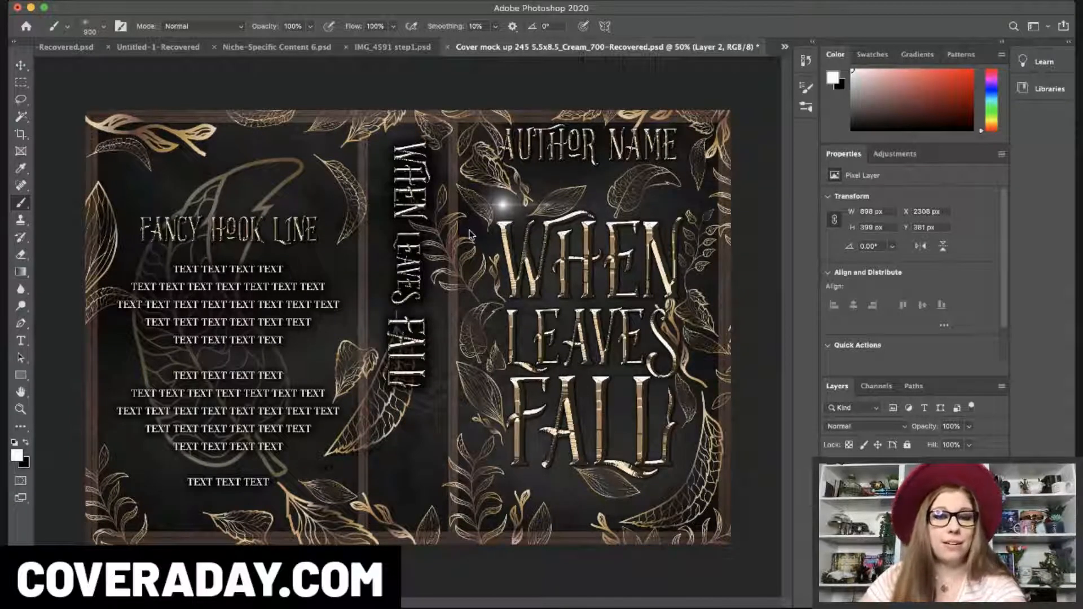
- Give the white lens flare layer a glow effect in a warm golden yellow
key("i")
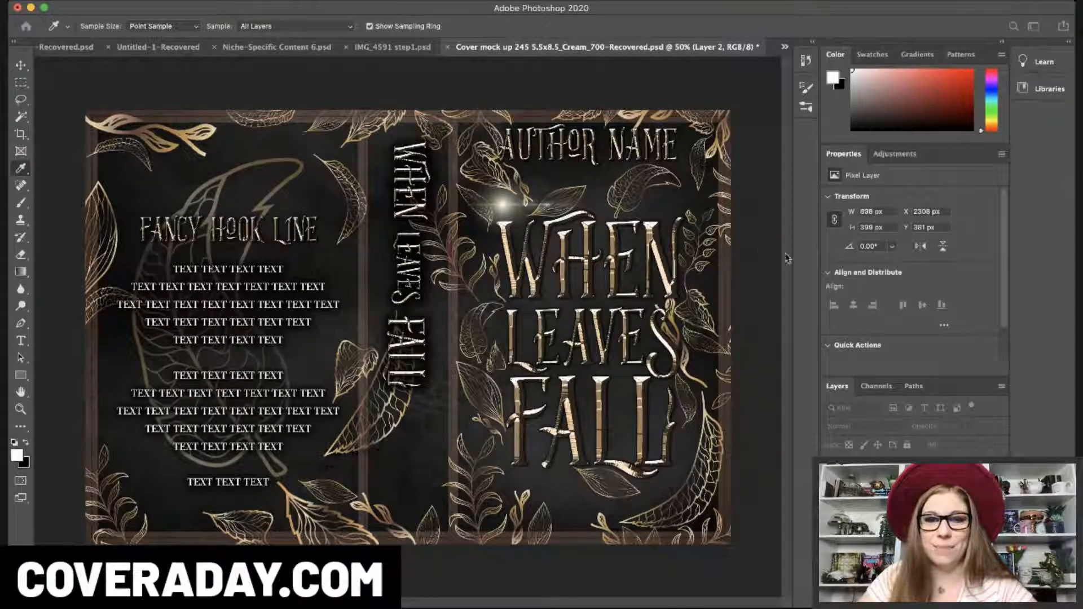
key("h")
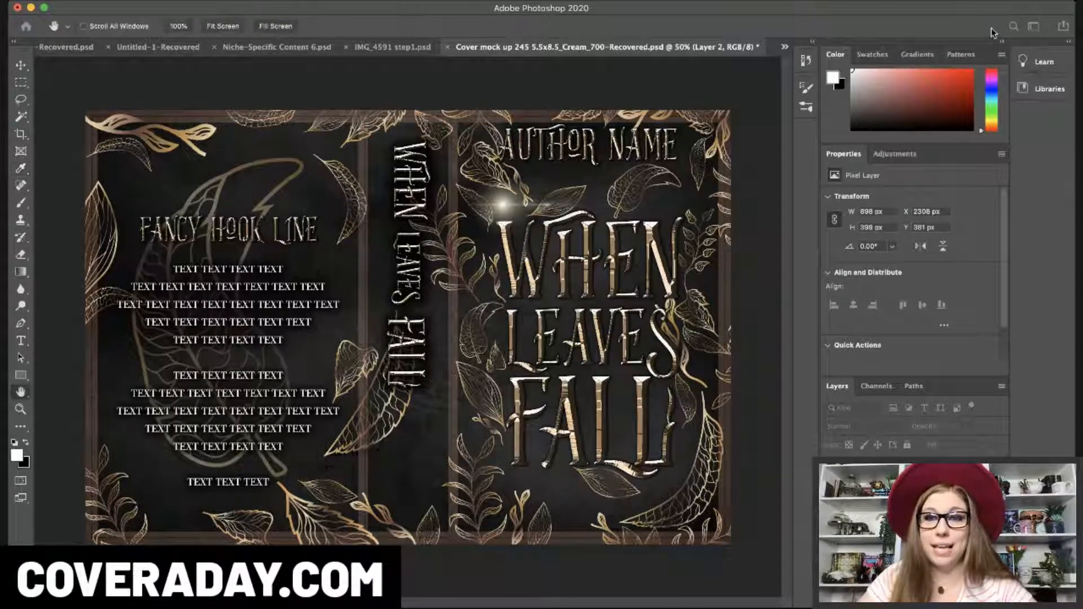
key("i")
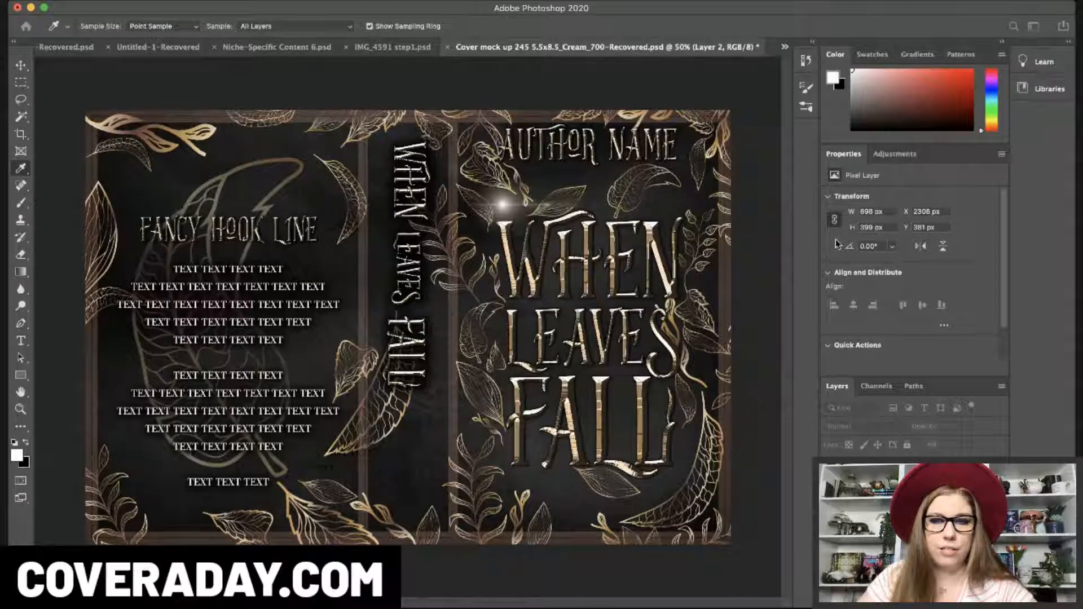
key("h")
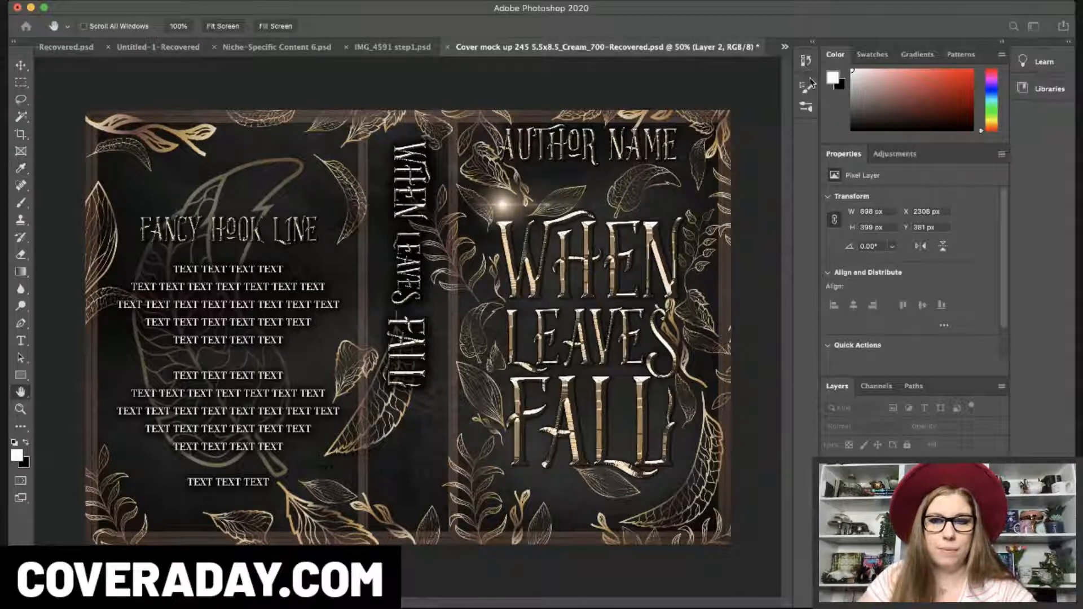
key("i")
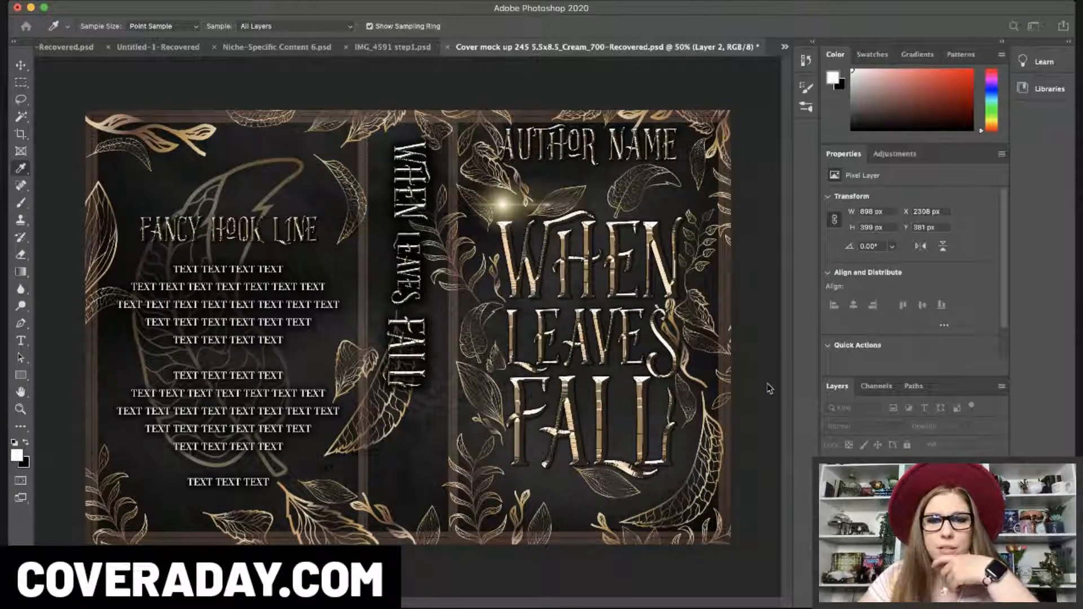
key("h")
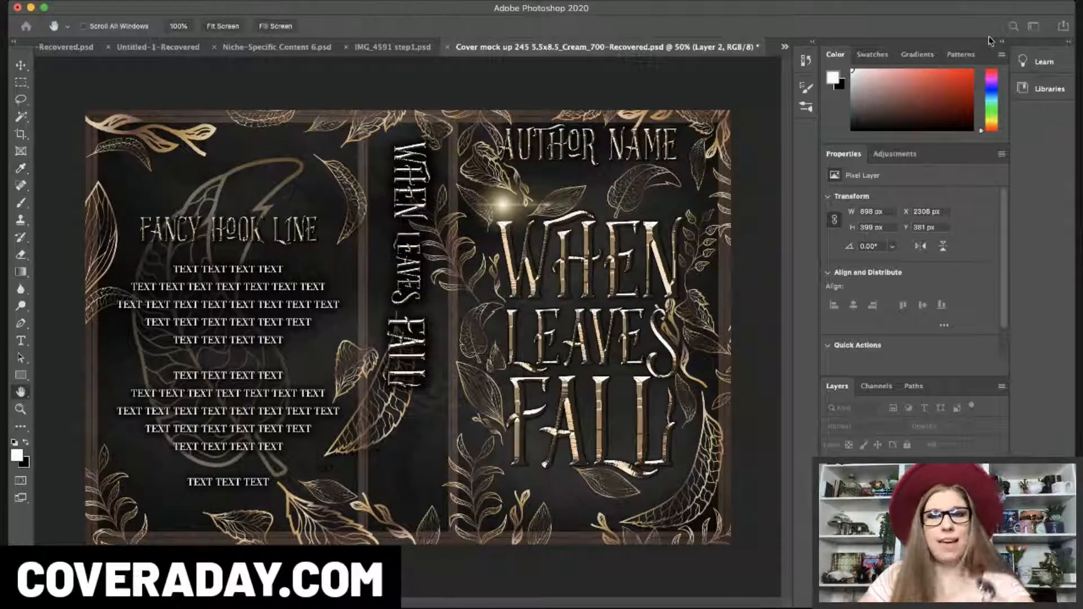
- Position one golden flare on the "N" of the front title's "When" and another on the "A" of "Fall"
key("b")
left_click(22, 66)
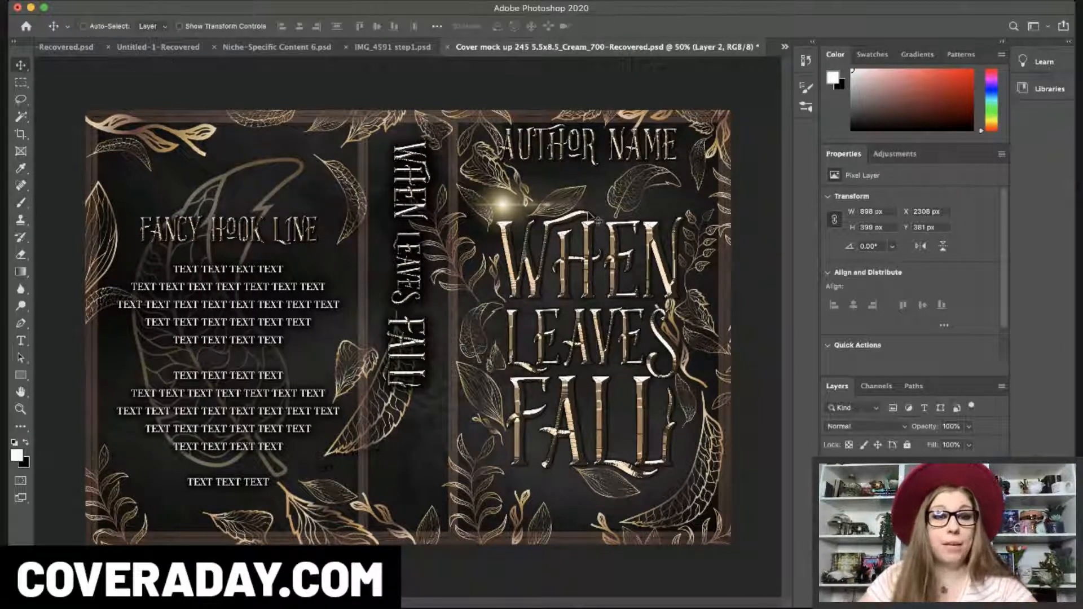
left_click_drag(514, 210, 681, 272)
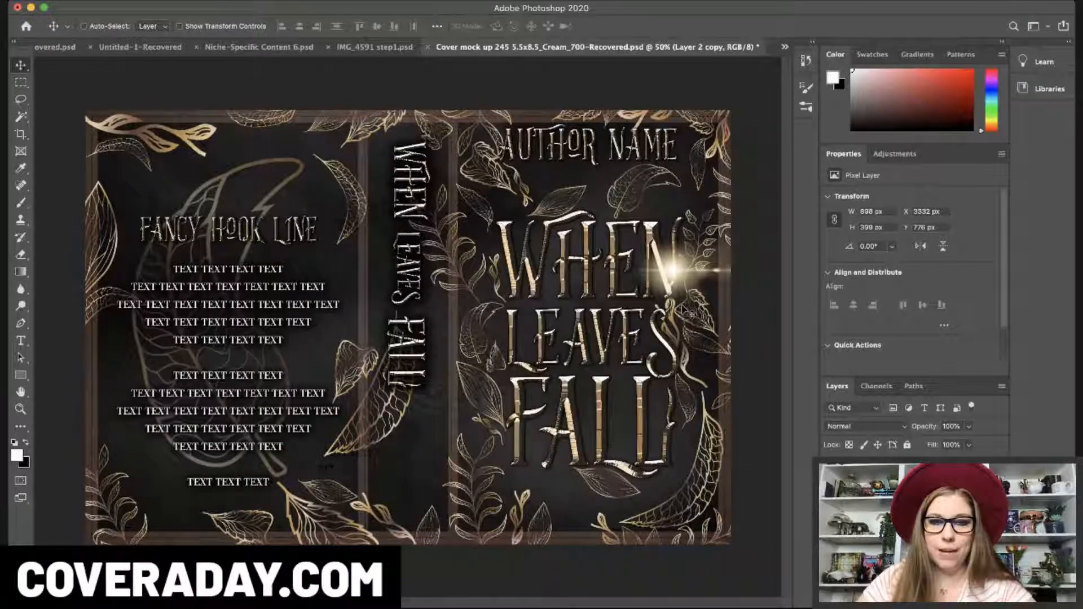
left_click_drag(684, 309, 579, 462)
- Duplicate the flare, scale the copy to about 24% and place it on the leaf beside the front title's "Leaves"
key("super+j")
key("super+t")
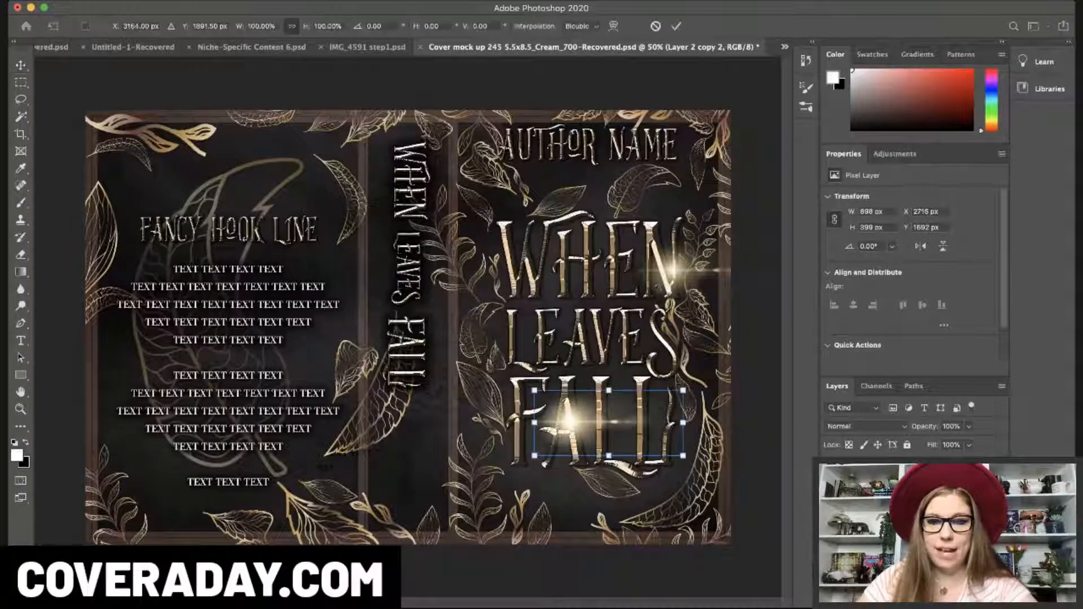
left_click_drag(682, 388, 478, 324)
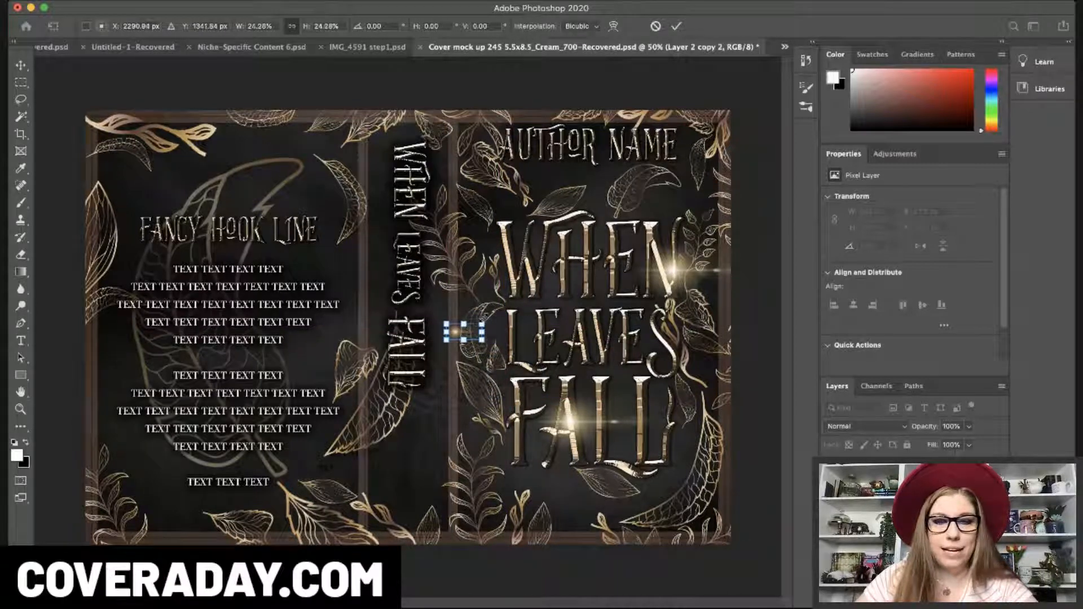
key("Return")
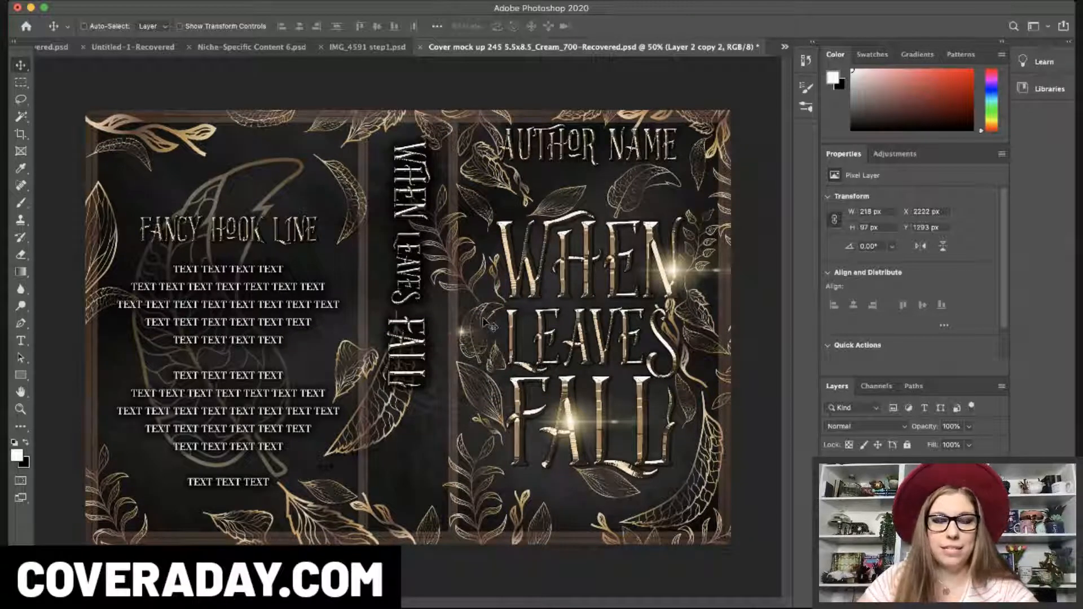
left_click_drag(486, 323, 496, 320)
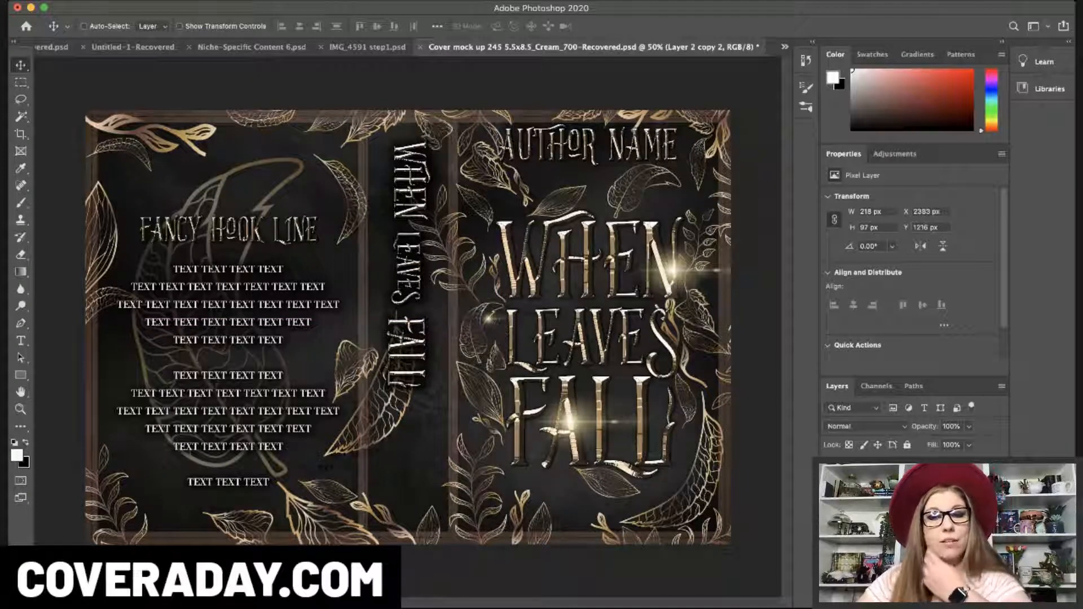
- Copy the small flare onto the front cover's top right corner leaves and onto its top edge above "Author Name"
left_click_drag(495, 309, 699, 165, "alt")
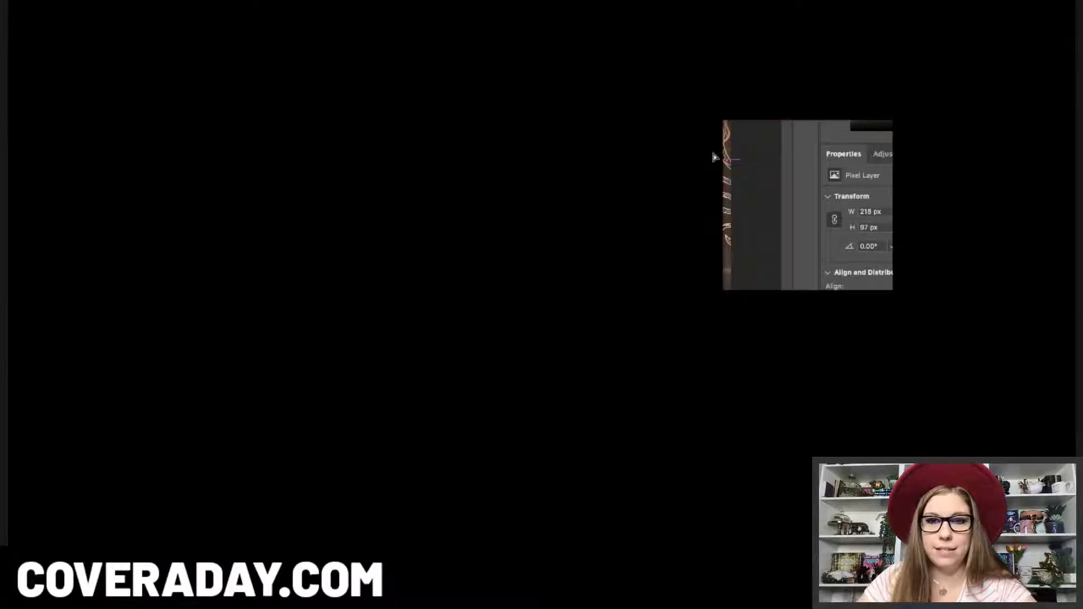
left_click_drag(714, 158, 700, 133)
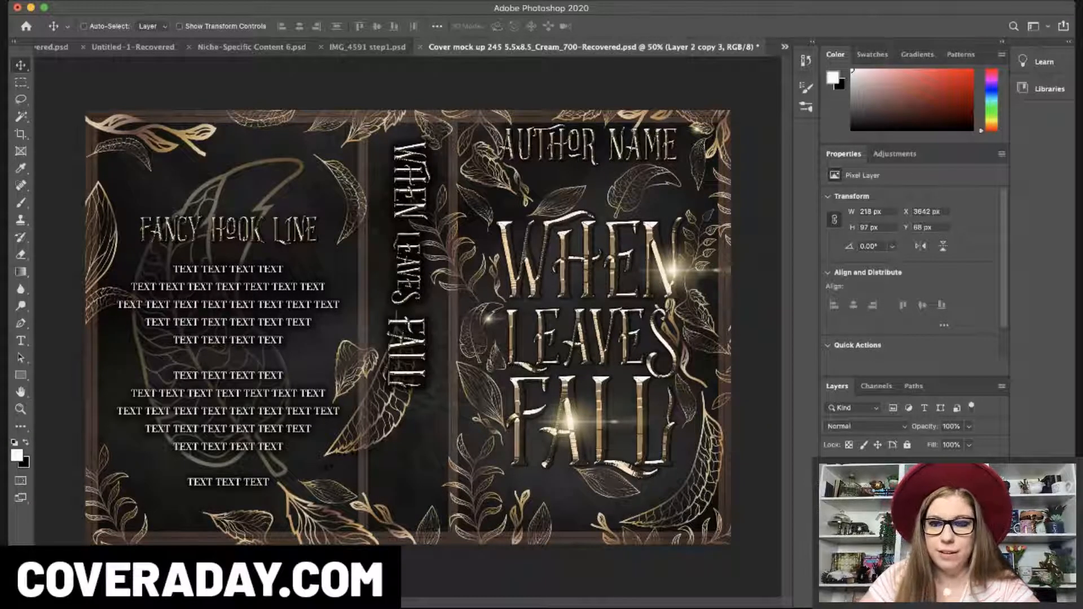
left_click_drag(701, 132, 513, 116)
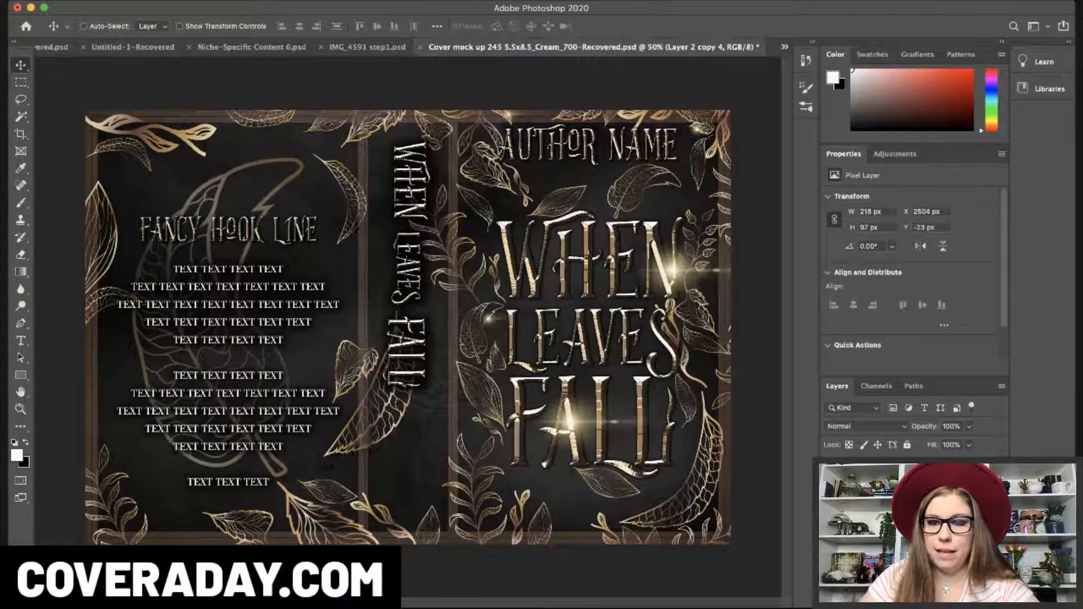
- Copy the small flare onto the front cover's lower left sprig and the lower right edge leaves
key("super+j")
left_click_drag(519, 127, 524, 506)
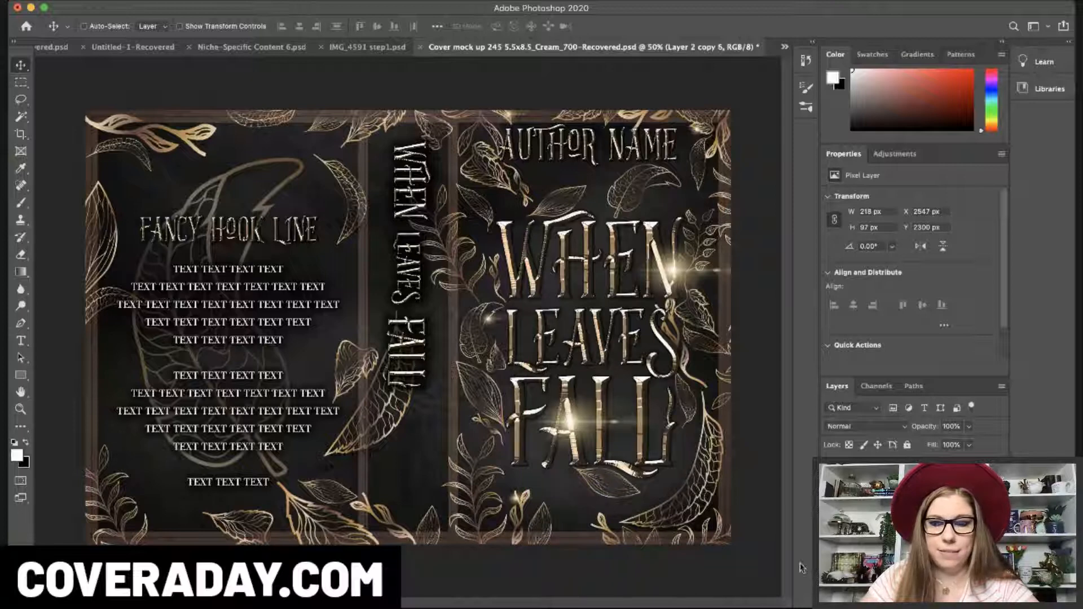
left_click_drag(512, 499, 688, 541)
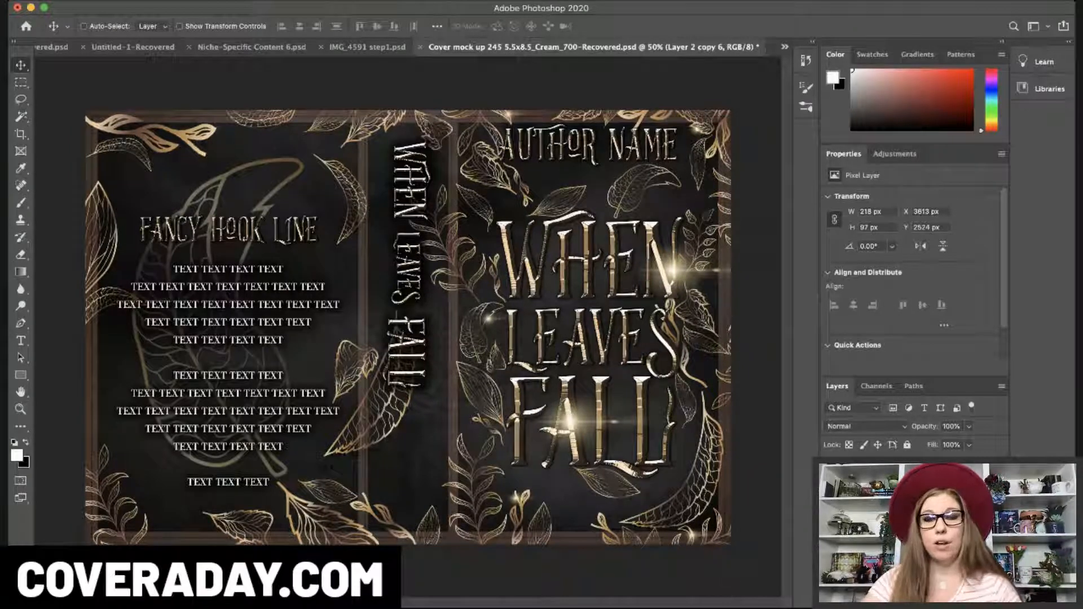
- Place copies of the small flare on the back cover's left edge leaf, the leaf beside the spine and the bottom leaves
key("super+j")
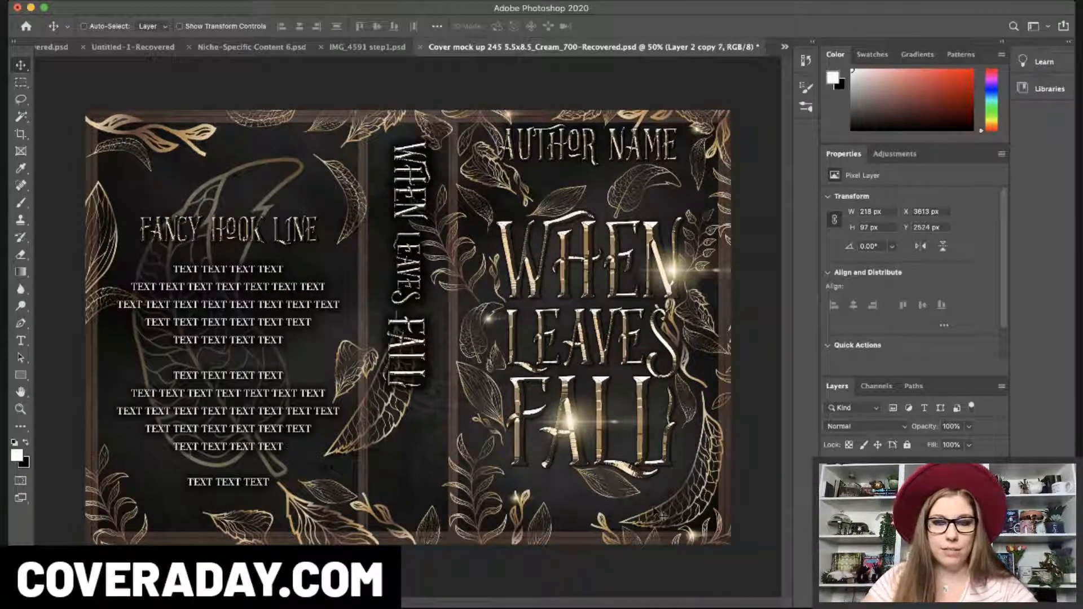
left_click_drag(626, 504, 85, 224)
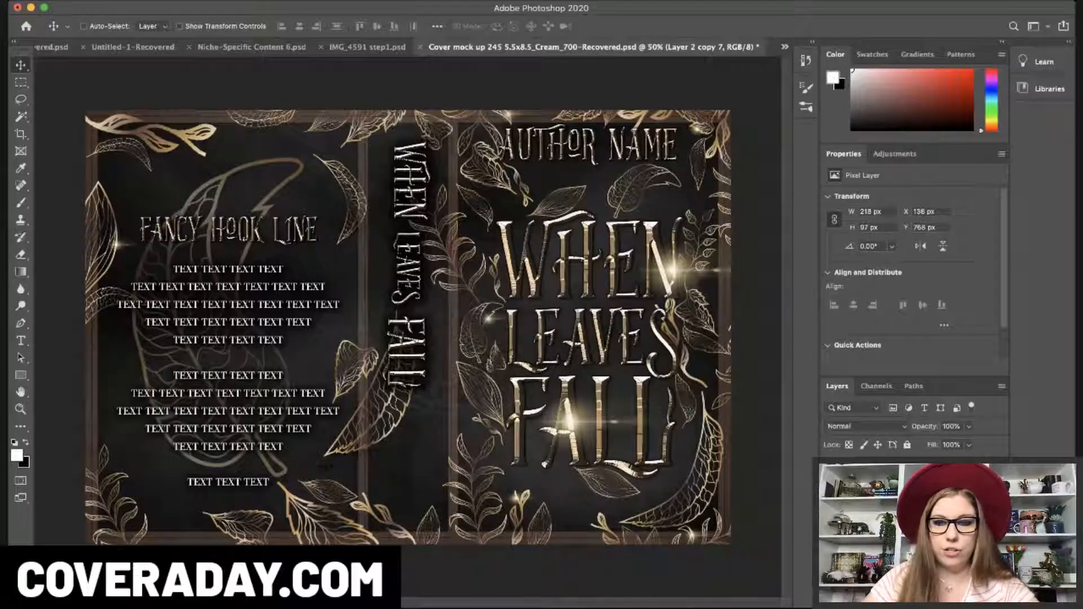
key("super+j")
left_click_drag(116, 250, 342, 346)
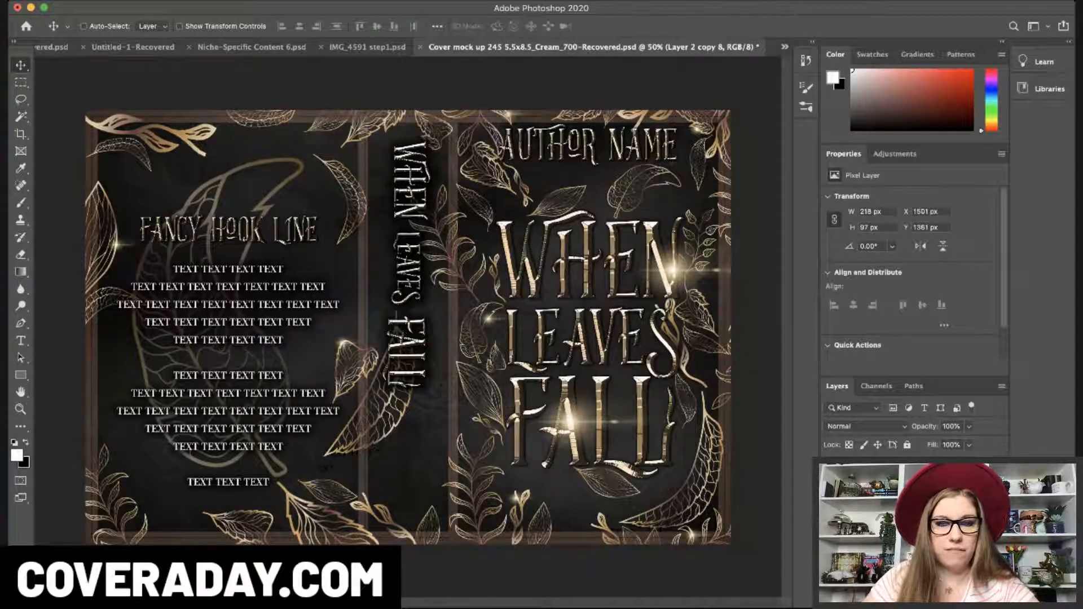
left_click_drag(350, 348, 313, 510)
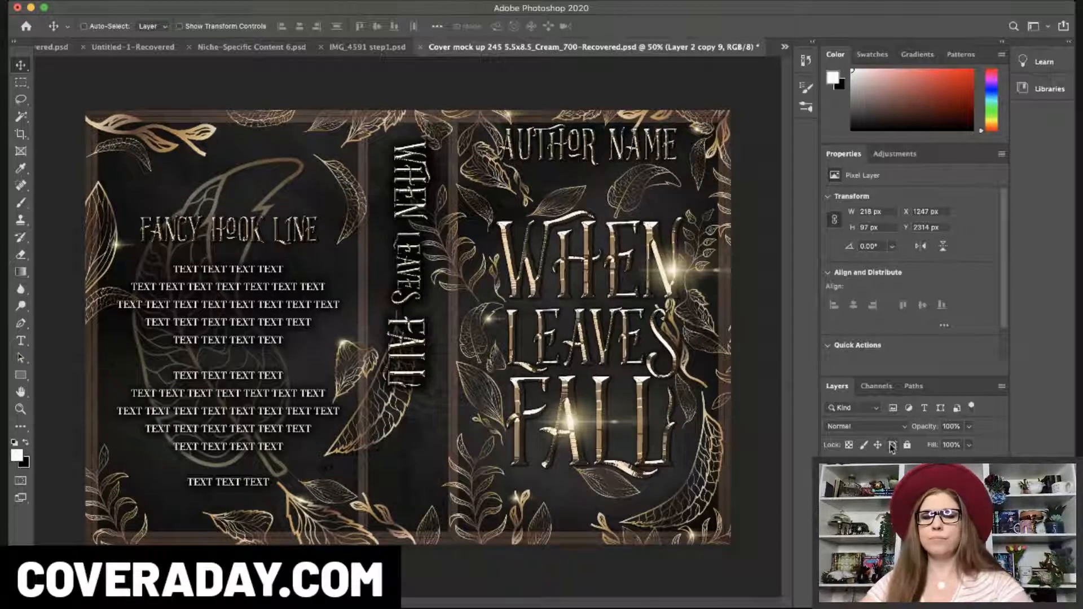
- Place copies of the small flare on the back cover's upper leaves near the spine and on the "L" of the hook line
key("super+j")
left_click_drag(344, 342, 355, 138)
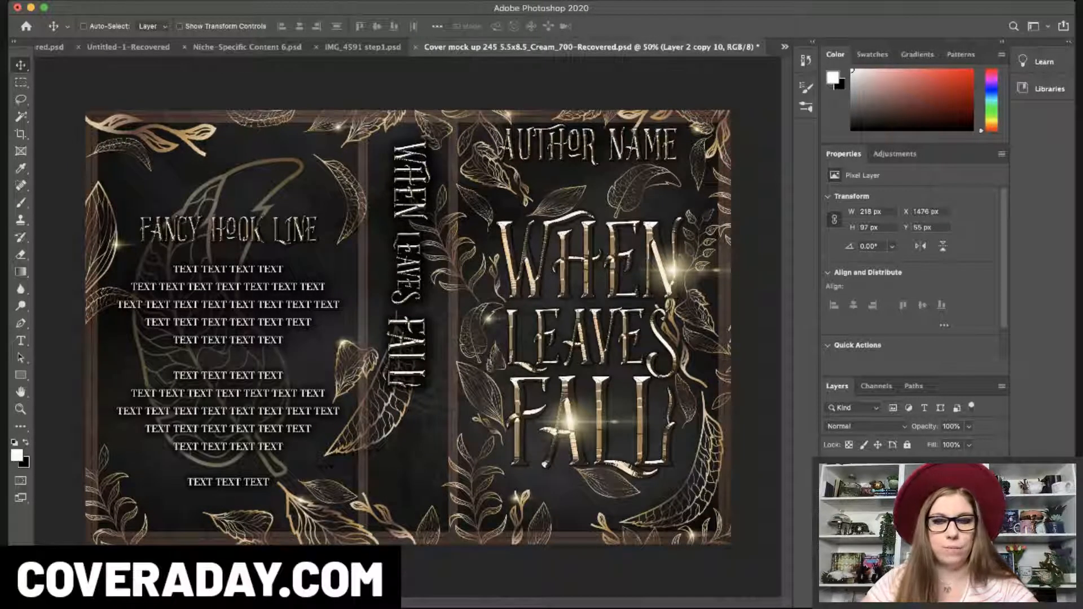
key("super+j")
left_click_drag(348, 141, 295, 225)
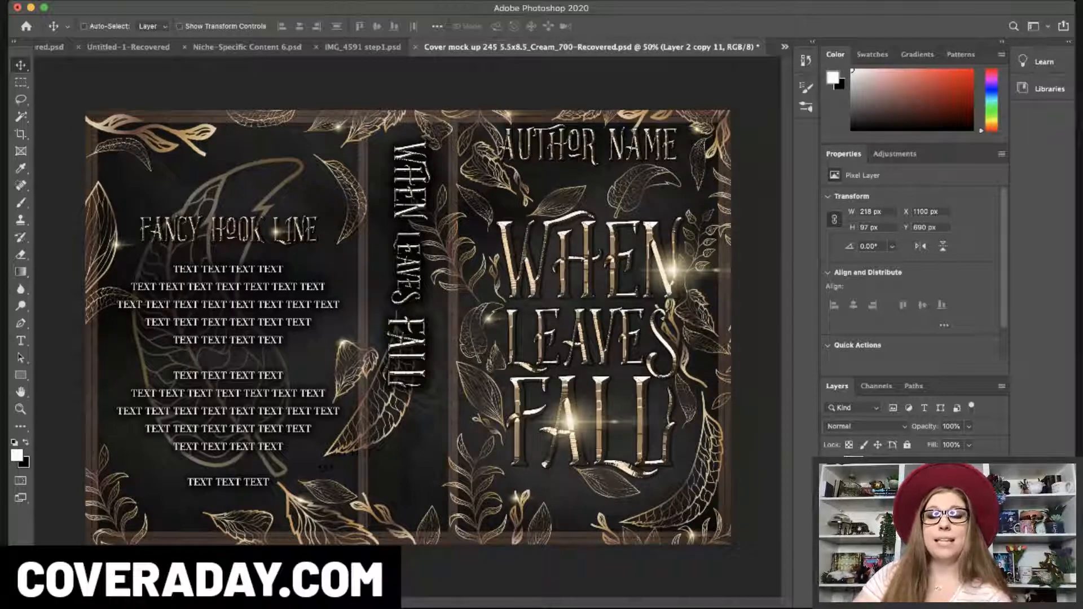
- Duplicate the hook line flare, rotate the copy 90°, enlarge it to 194 × 436 px and move it onto the spine title's "When"
key("ctrl+j")
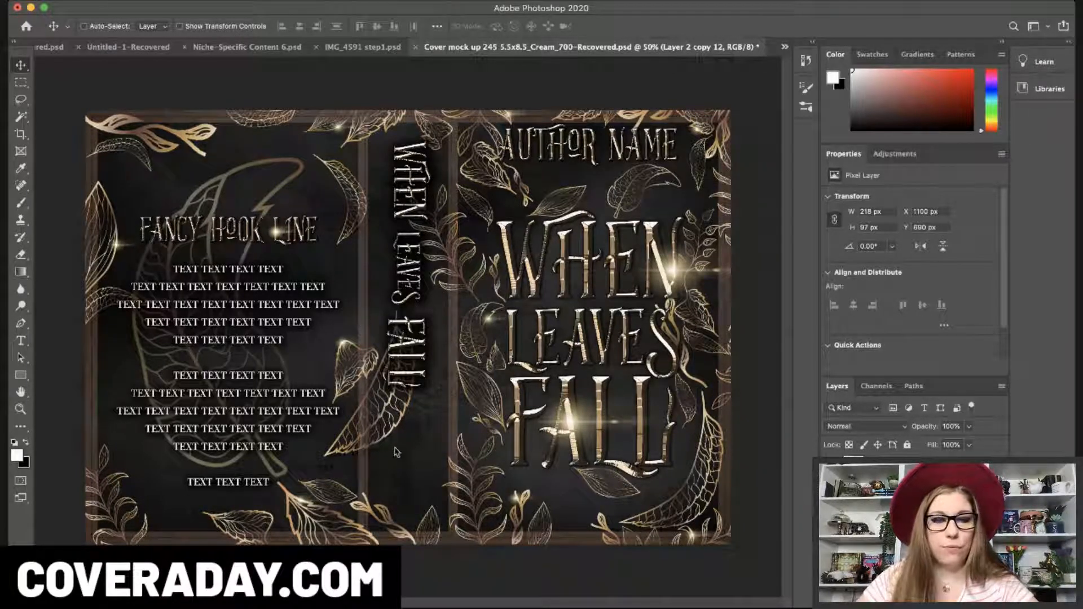
key("ctrl+shift+t")
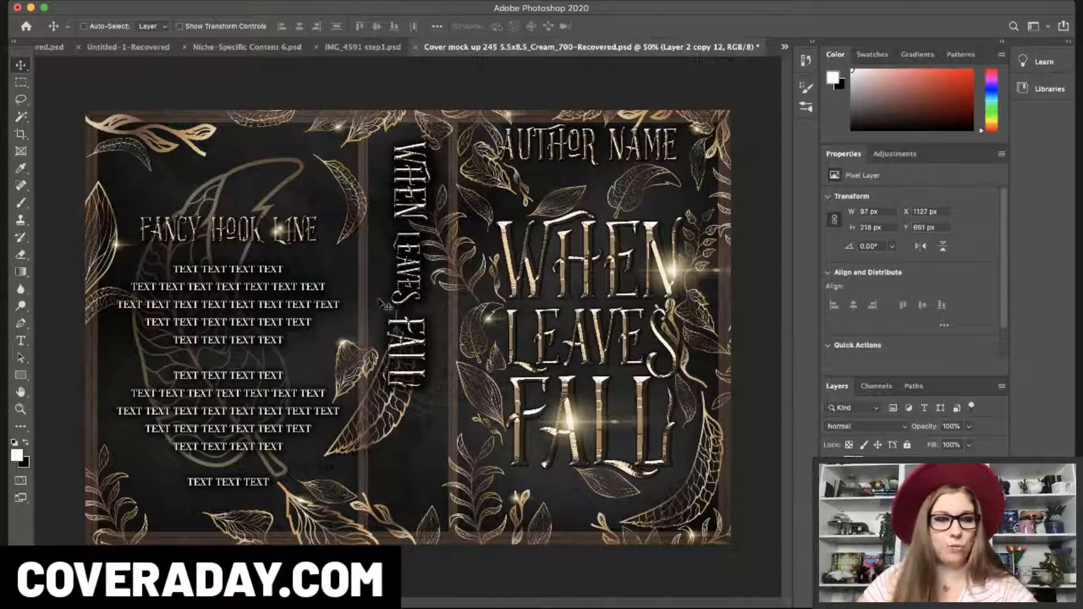
key("ctrl+t")
left_click_drag(288, 219, 414, 233)
key("Return")
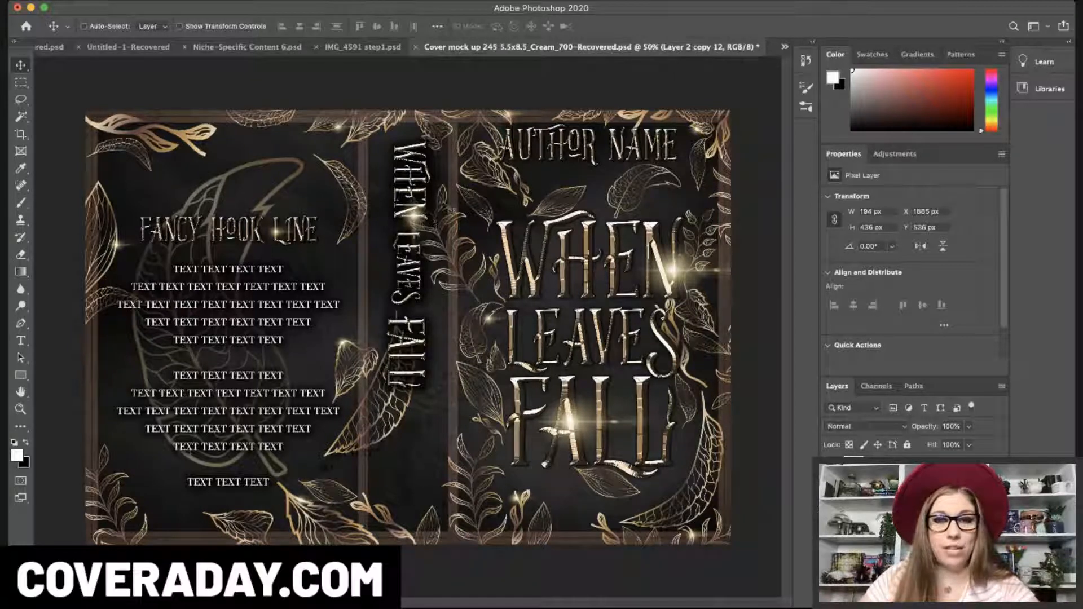
- Nudge the spine flare 40 px left and place a duplicate of it on the spine title's "Fall"
key("shift+Left")
key("shift+Left")
key("shift+Left")
key("shift+Left")
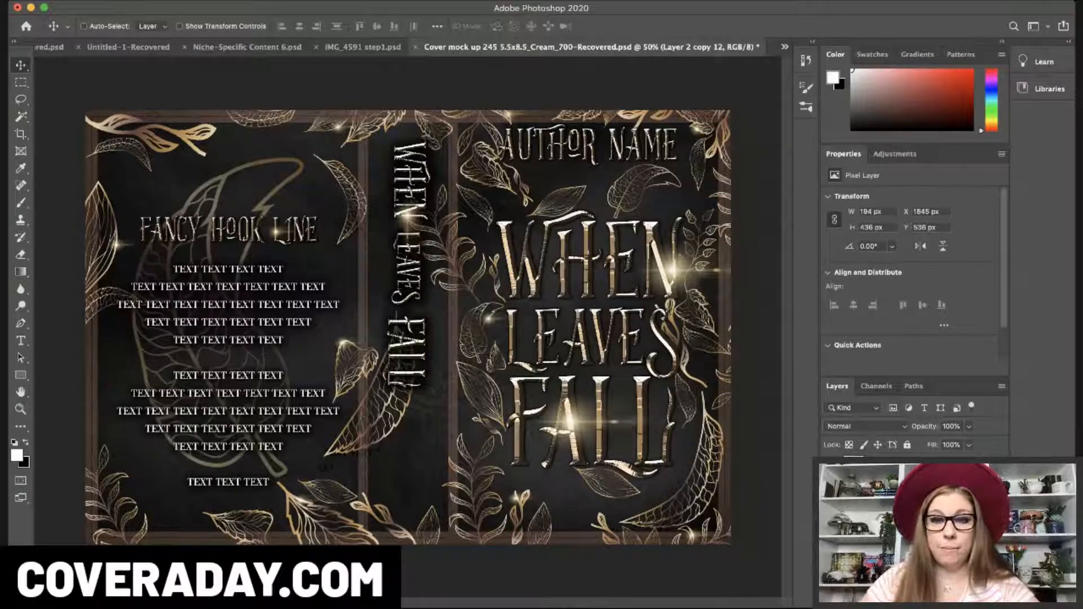
key("super+j")
left_click_drag(411, 225, 410, 341)
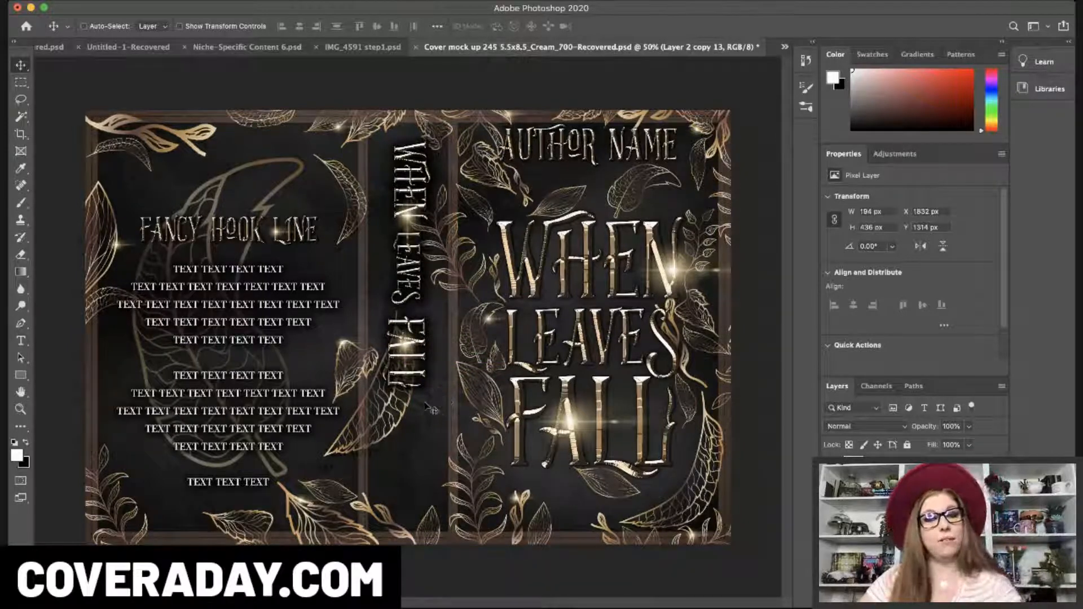
- Shrink the flare on the spine title's "Fall" to 134 × 300 px and nudge it down 30 px
key("super+t")
left_click_drag(404, 400, 404, 377)
key("Return")
key("shift+Down")
key("shift+Down")
key("shift+Down")
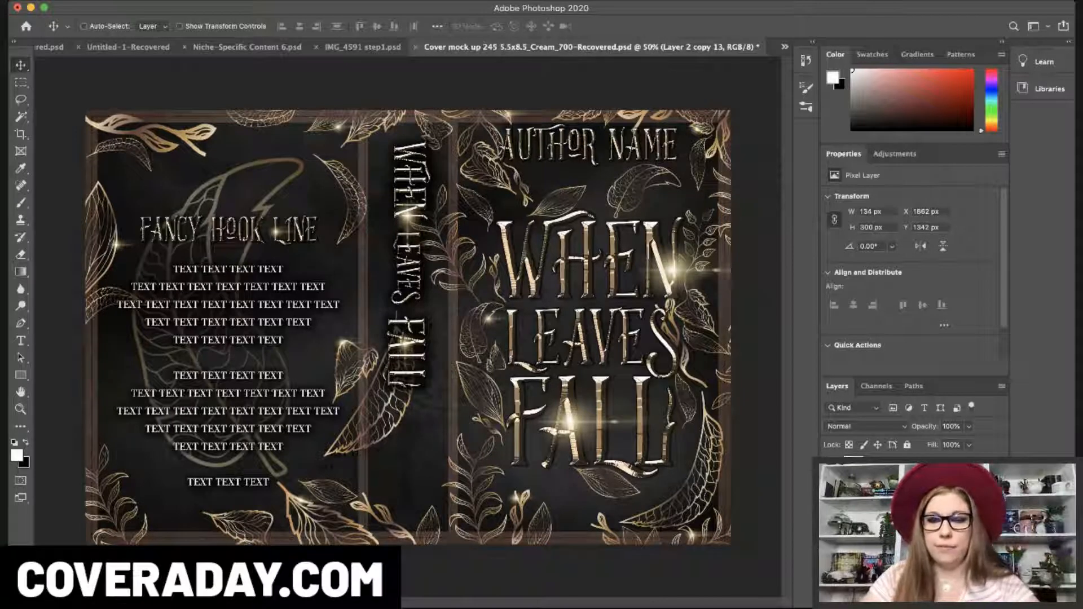
- Shrink the flare on the spine title's "When" to 153 × 343 px
left_click(902, 496)
key("super+t")
left_click_drag(424, 272, 416, 255)
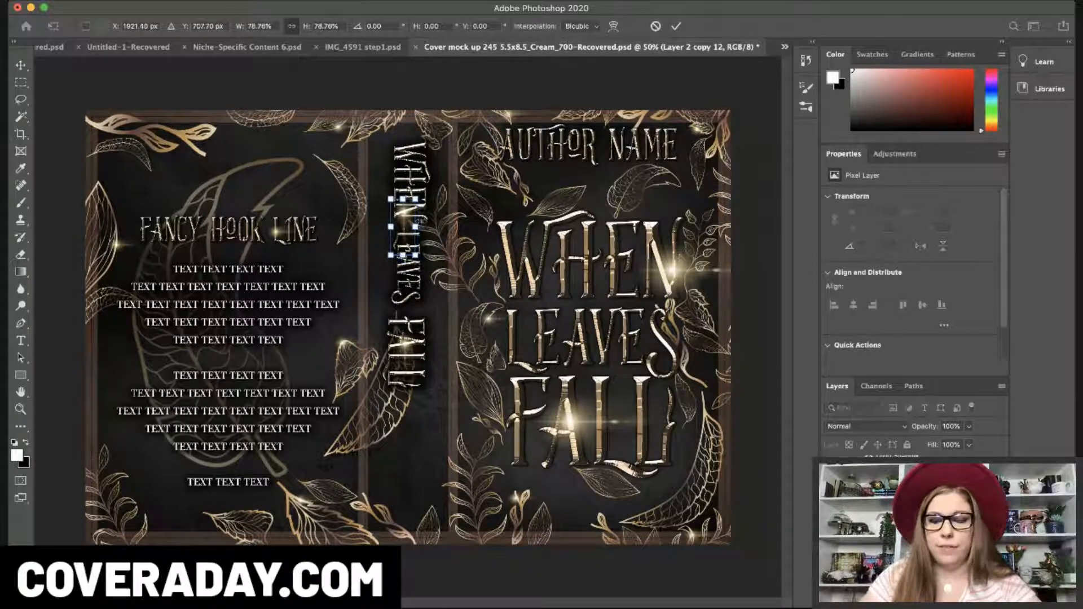
key("Return")
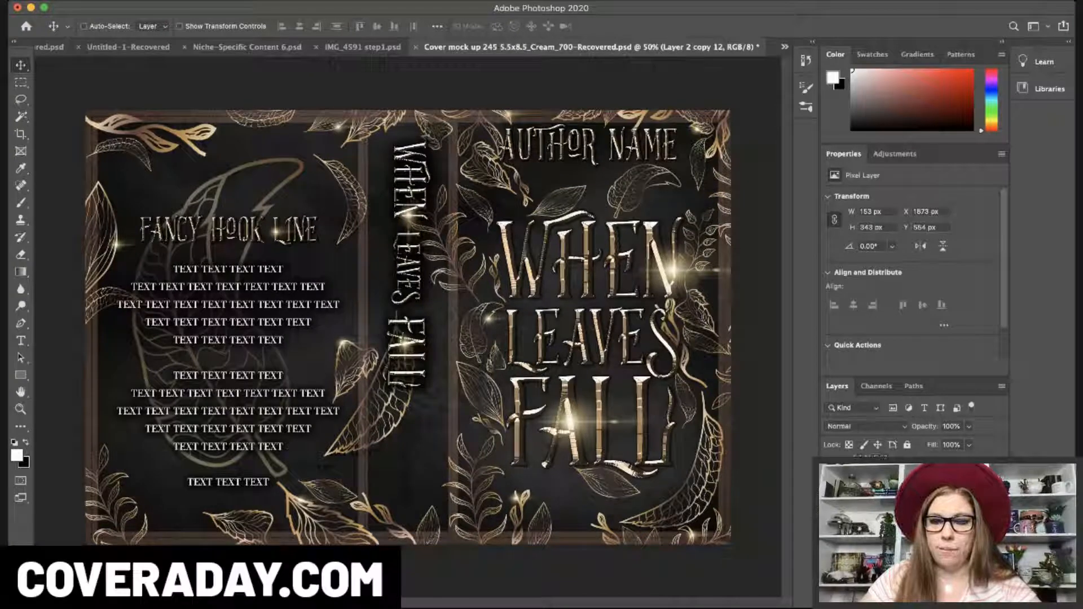
- Place copies of the hook line flare on the leaf at the spine's bottom and on the leaves at the spine's top
left_click(278, 231, "super")
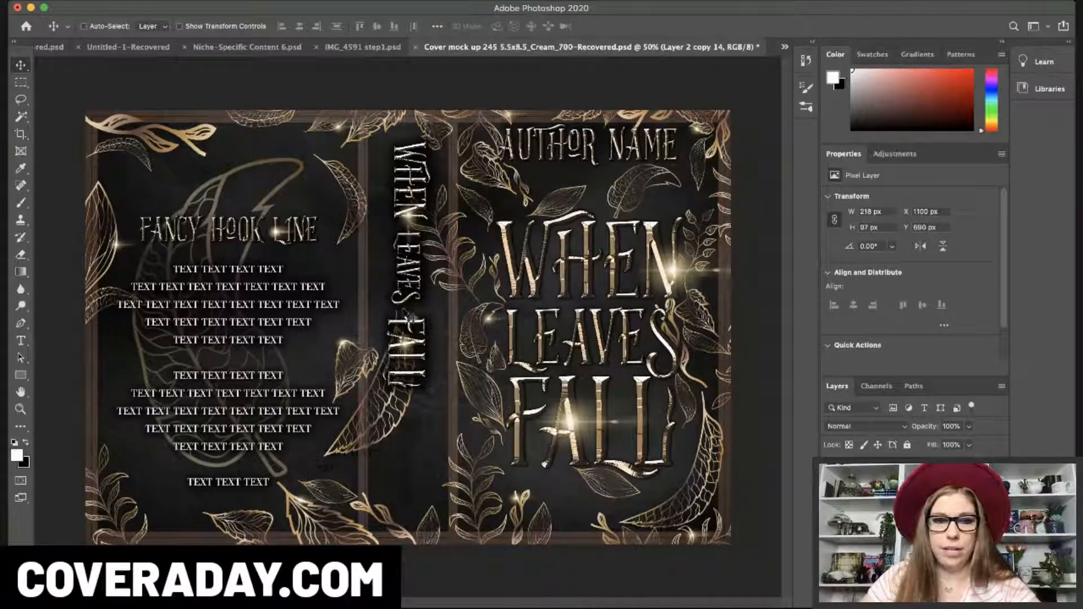
left_click_drag(292, 244, 426, 528)
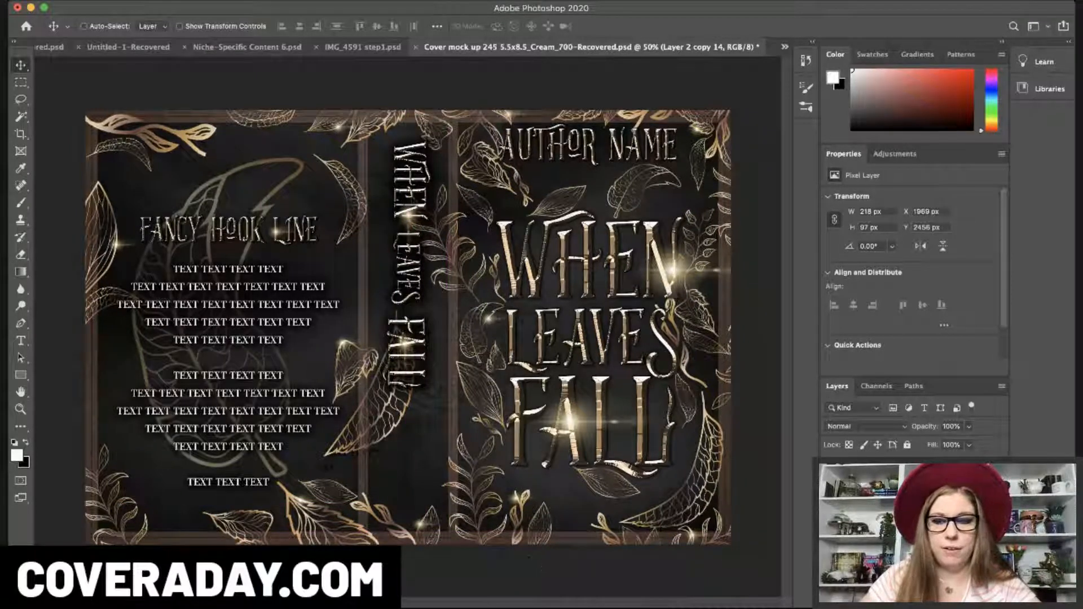
left_click_drag(427, 528, 402, 127)
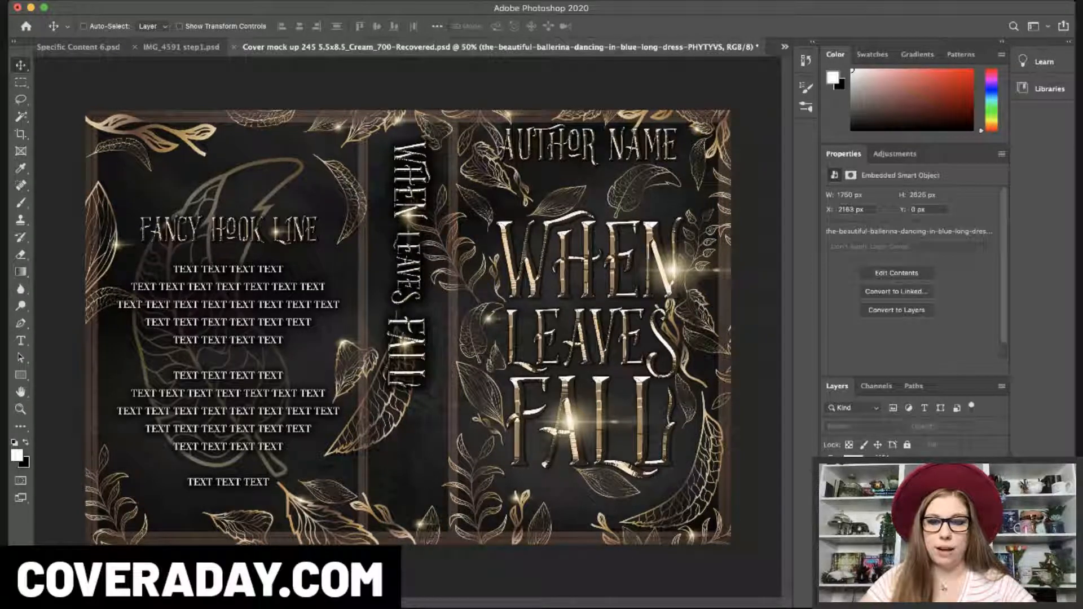
- On a new layer above the background artwork, paint black shadows along both spine folds with a soft 400 px brush
left_click(21, 203)
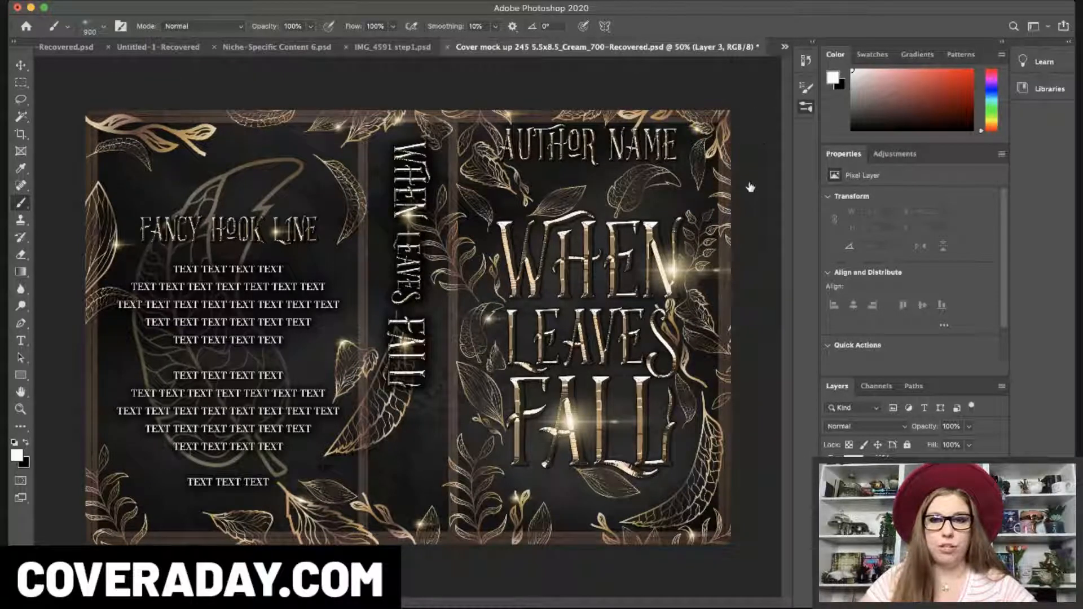
key("bracketleft")
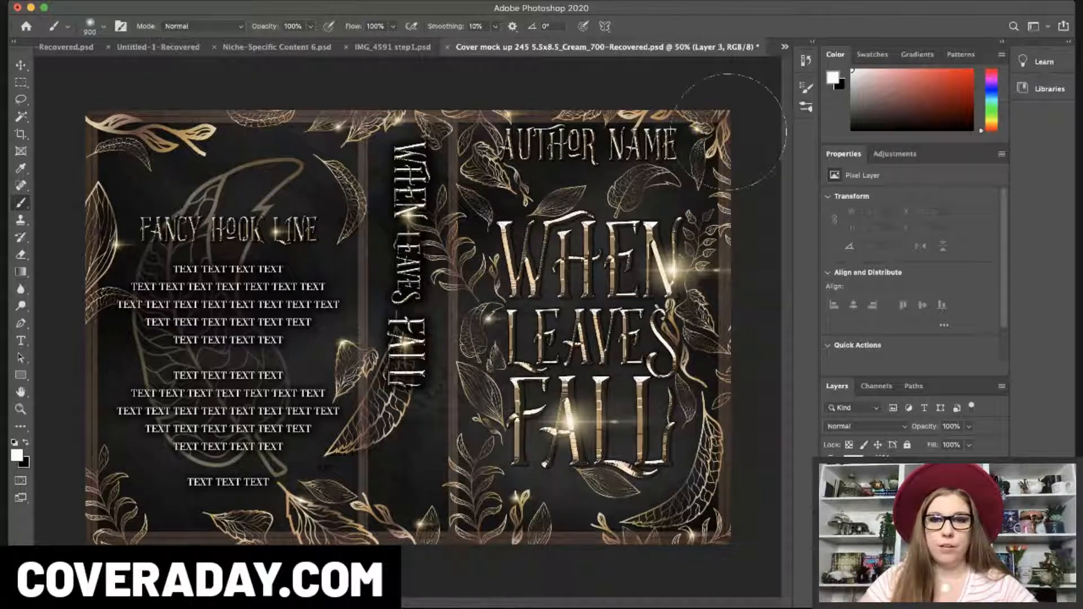
key("bracketleft")
key("bracketleft")
key("bracketleft")
key("bracketleft")
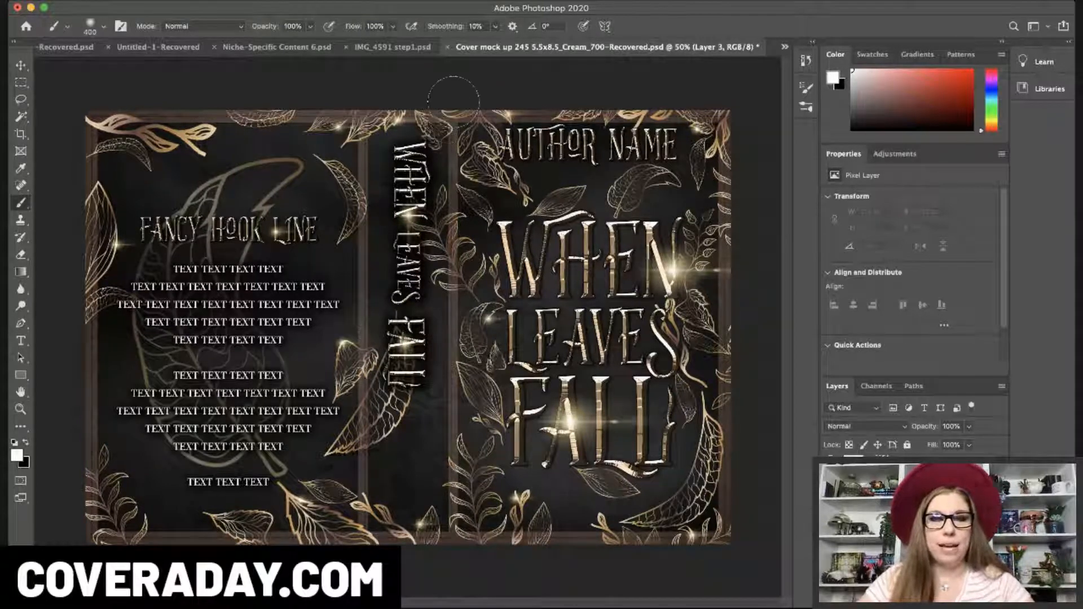
key("x")
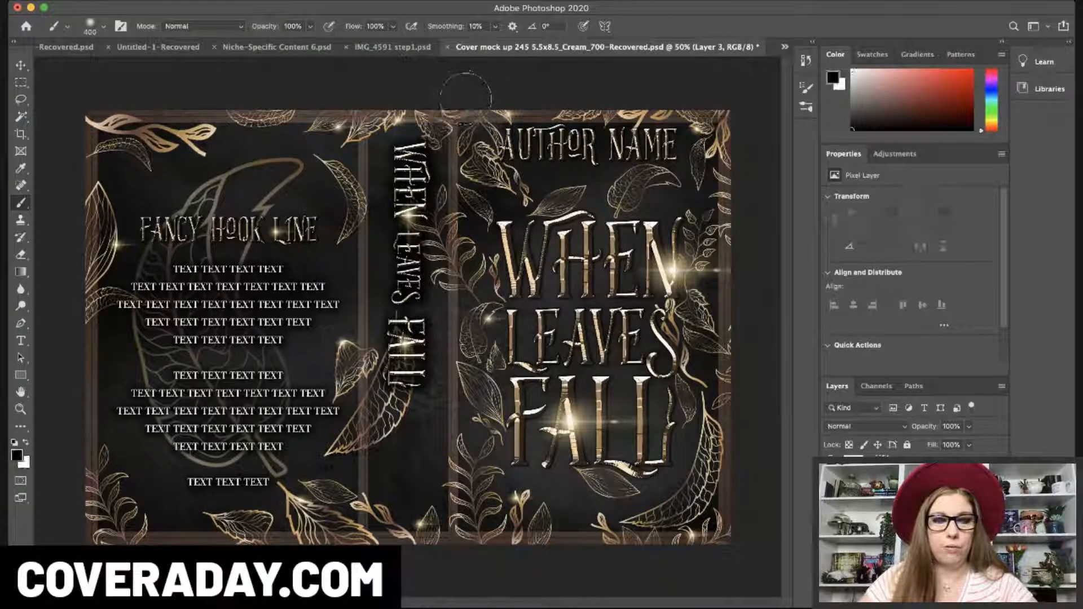
left_click_drag(447, 98, 454, 539)
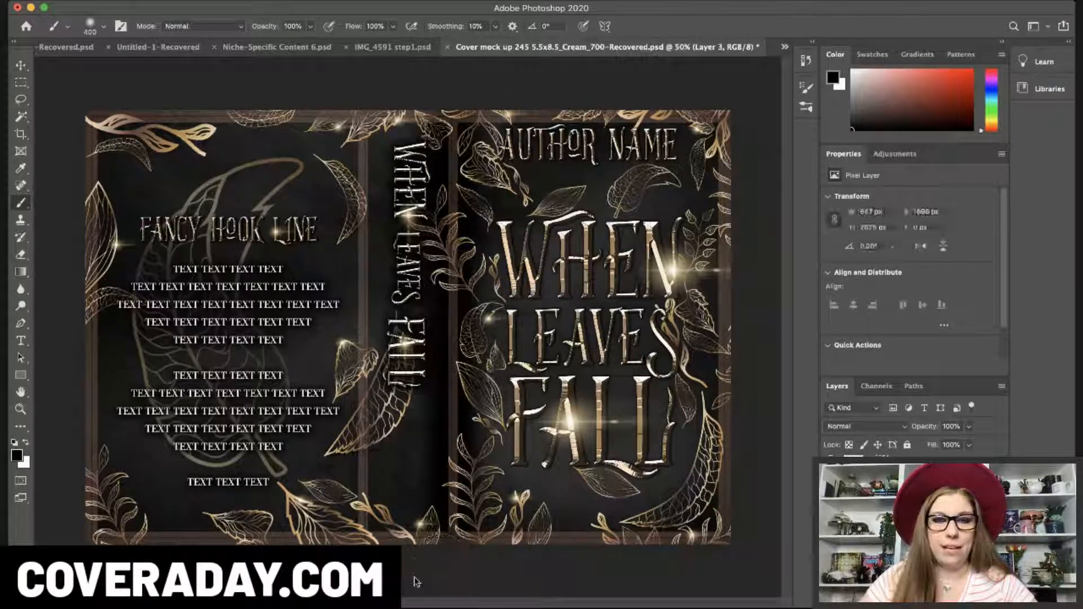
left_click_drag(354, 88, 356, 531)
- Paint black shadows with the same brush along all four outer edges of the cover
mouse_move(84, 85)
left_mouse_down()
mouse_move(99, 167)
mouse_move(74, 533)
left_mouse_up()
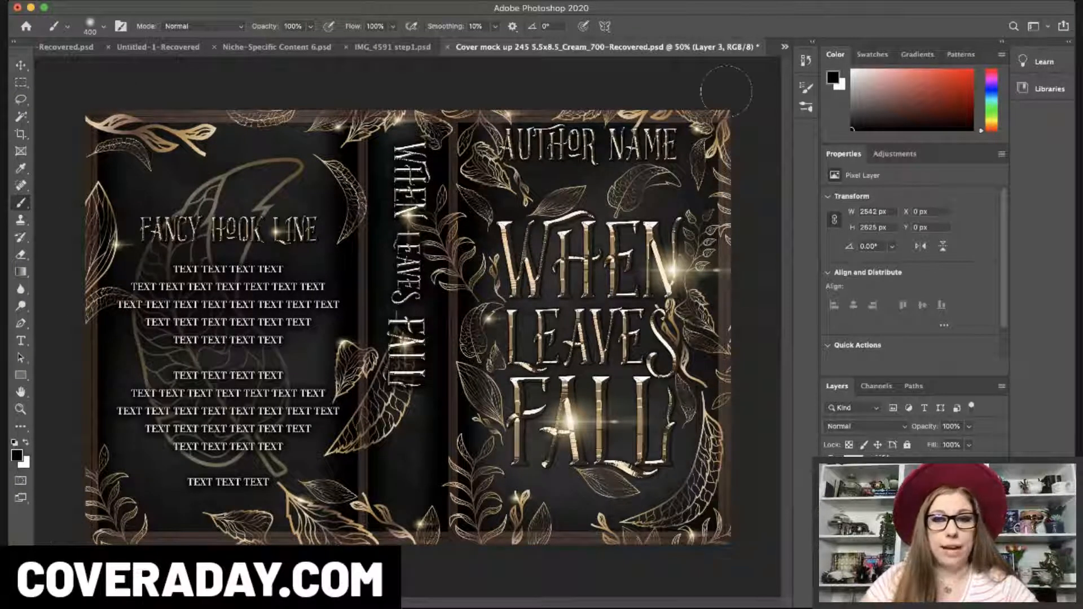
left_click_drag(734, 104, 725, 533)
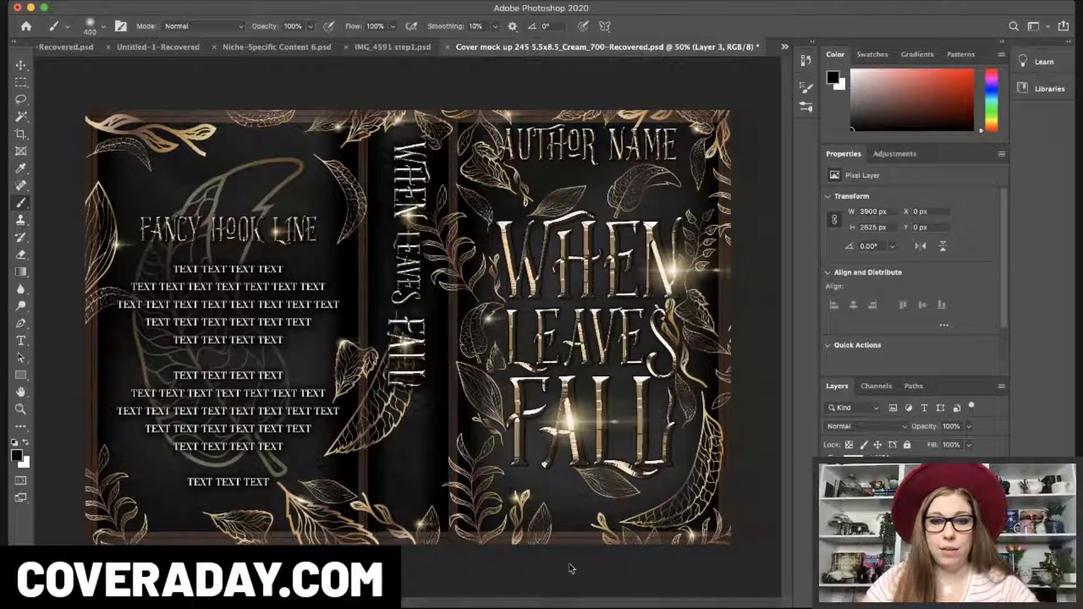
mouse_move(64, 548)
left_mouse_down()
mouse_move(237, 535)
mouse_move(728, 535)
left_mouse_up()
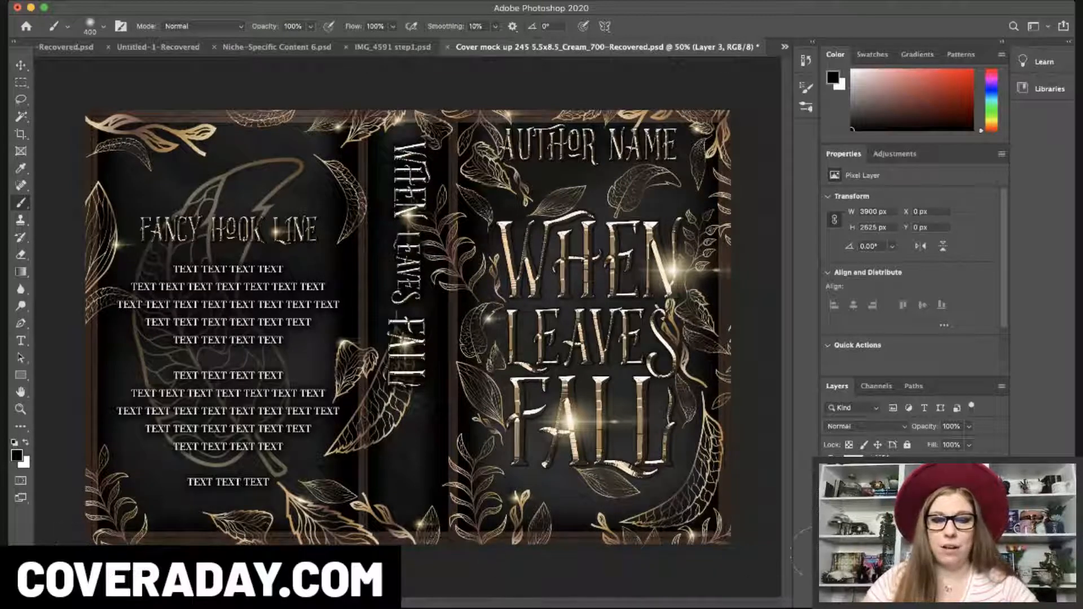
mouse_move(42, 113)
left_mouse_down()
mouse_move(88, 94)
mouse_move(449, 89)
mouse_move(739, 104)
left_mouse_up()
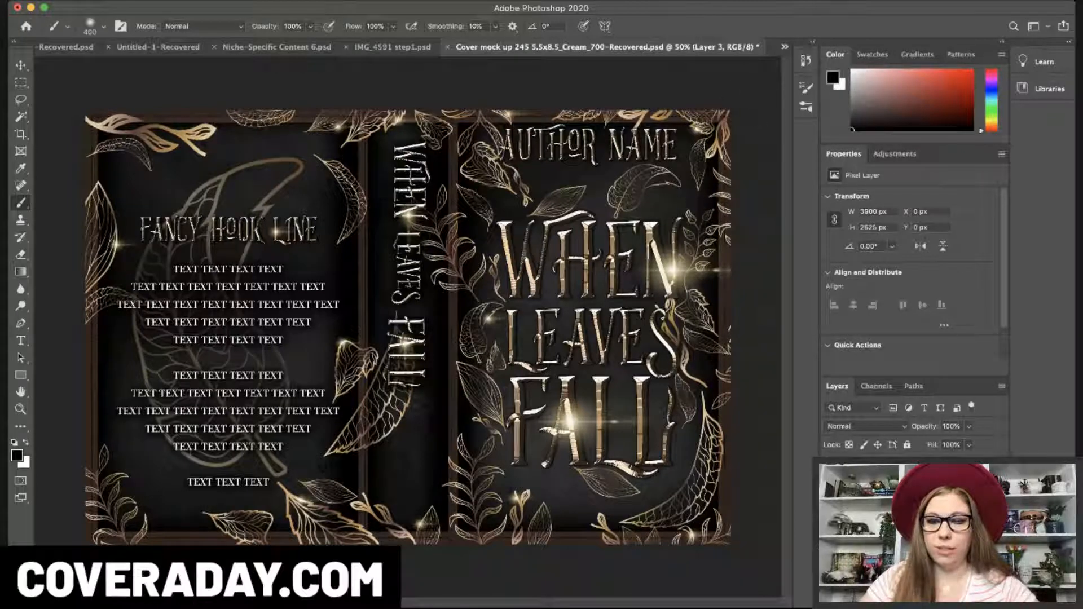
- Hide the brown template guide overlay and lower the painted shadow layer's opacity to 38%
key("super+comma")
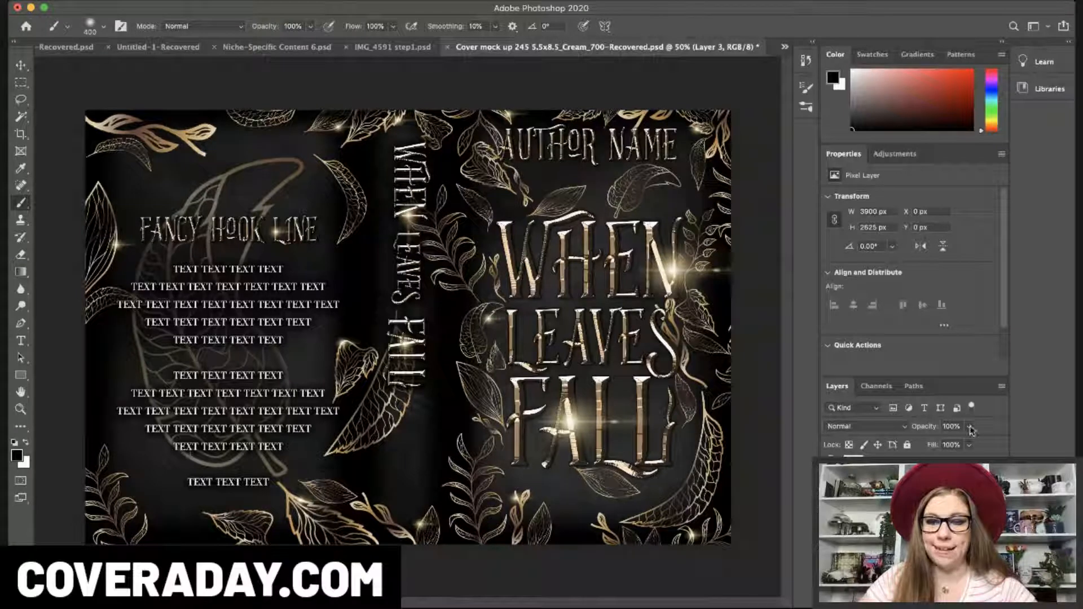
left_click_drag(968, 442, 926, 447)
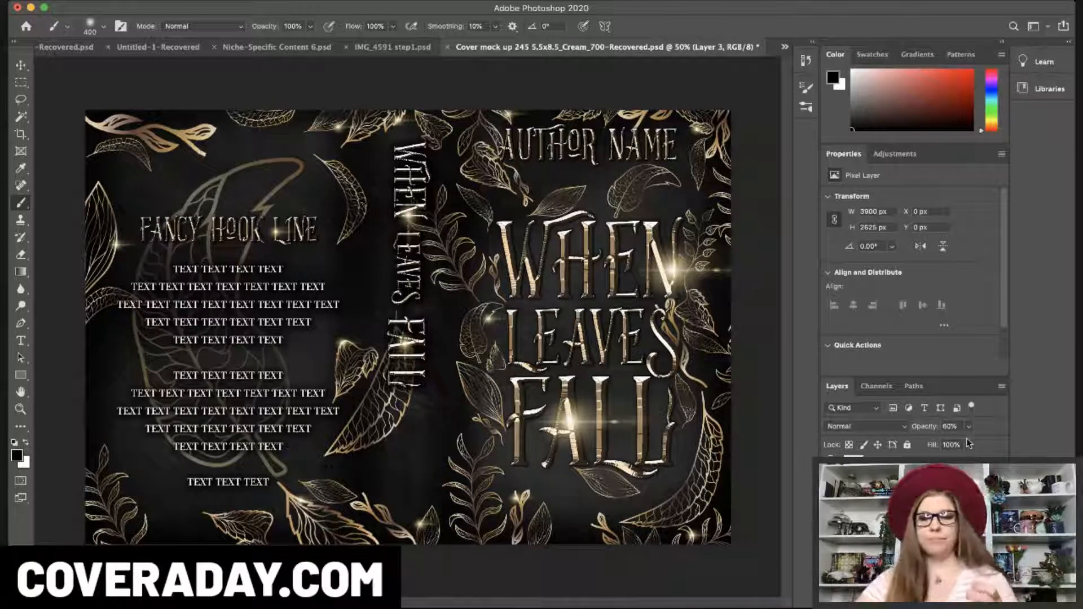
left_click_drag(966, 439, 967, 444)
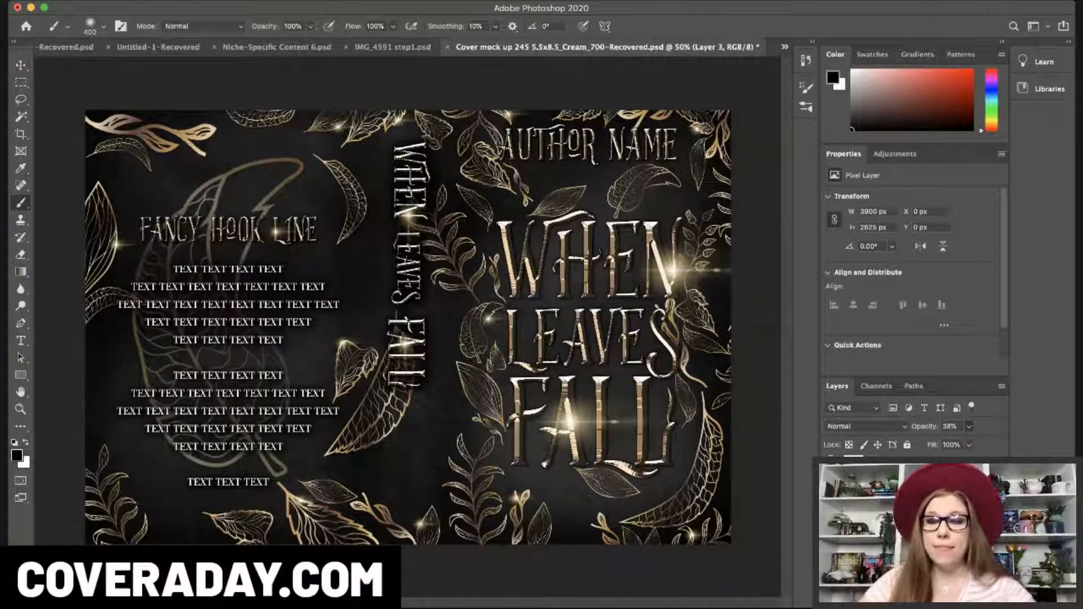
- Add a Brightness/Contrast adjustment layer with brightness 0 and contrast 32, and save the document
left_click(914, 485)
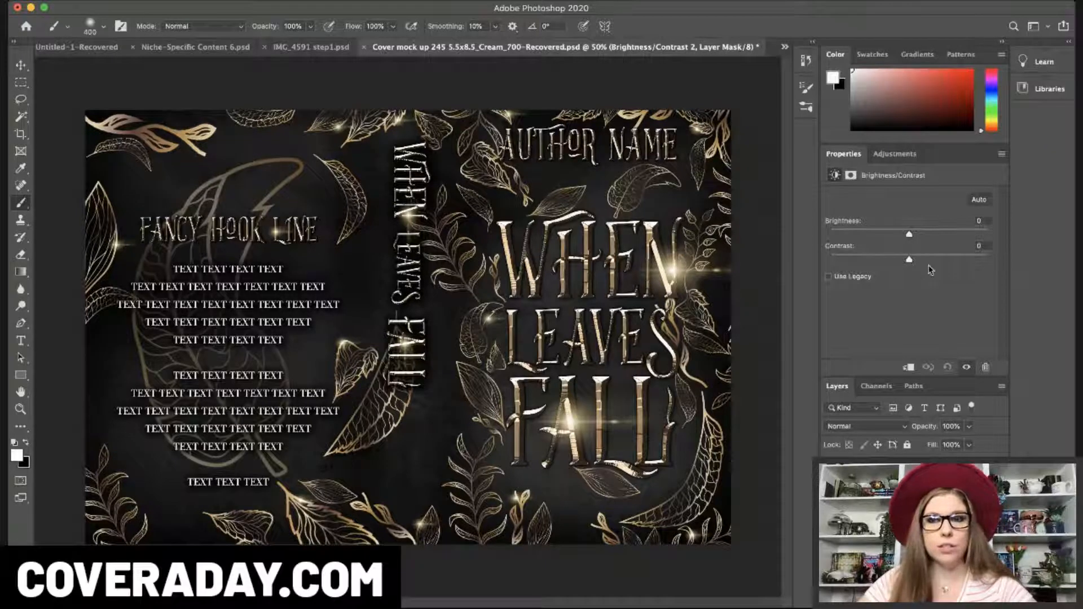
left_click_drag(909, 259, 911, 234)
left_click(980, 222)
type("0")
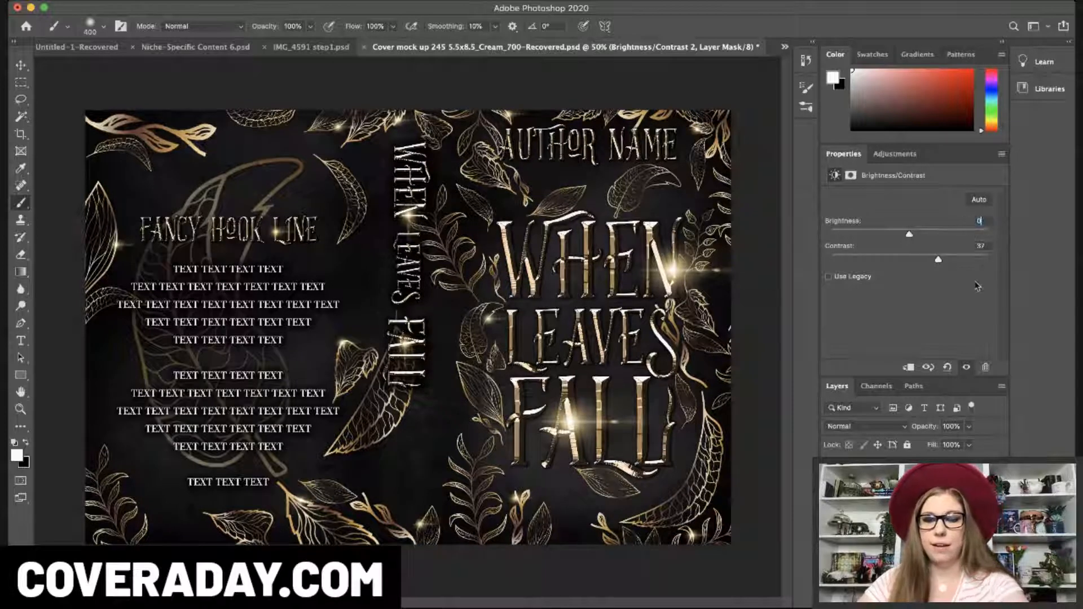
left_click_drag(938, 260, 934, 260)
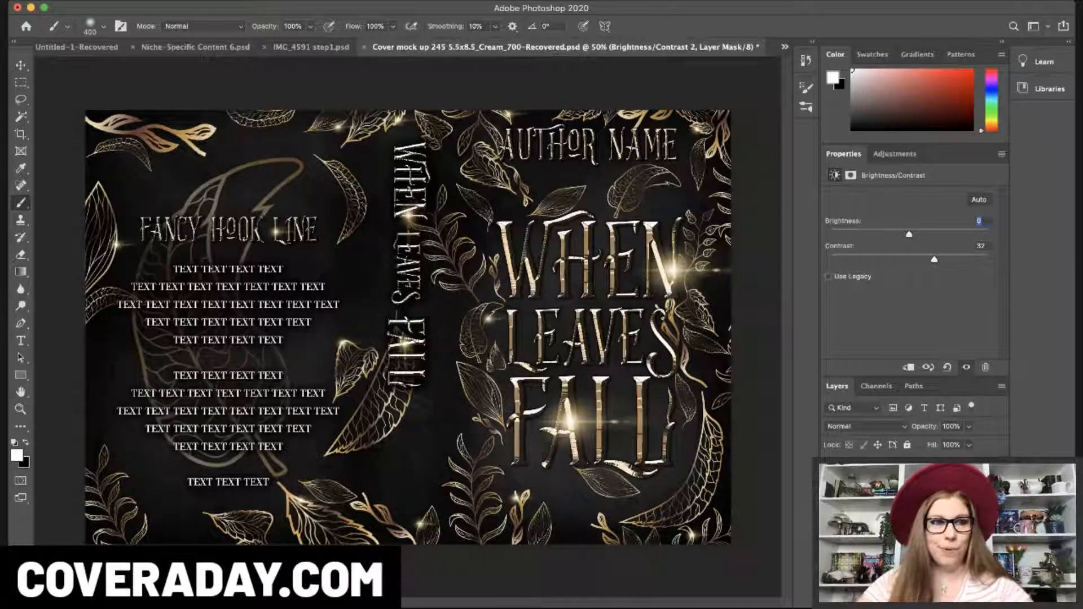
key("super+s")
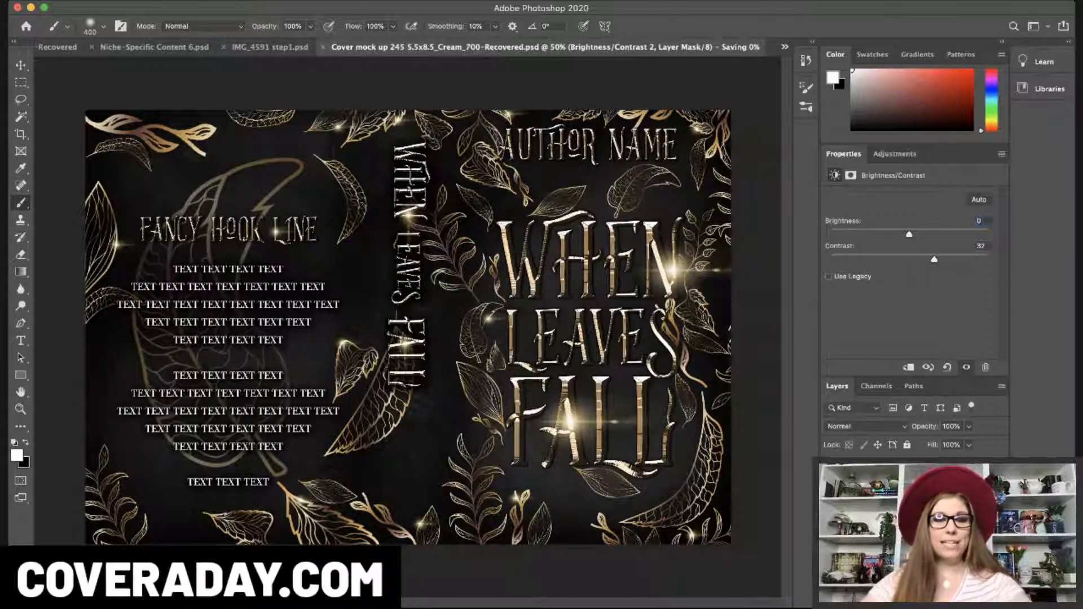